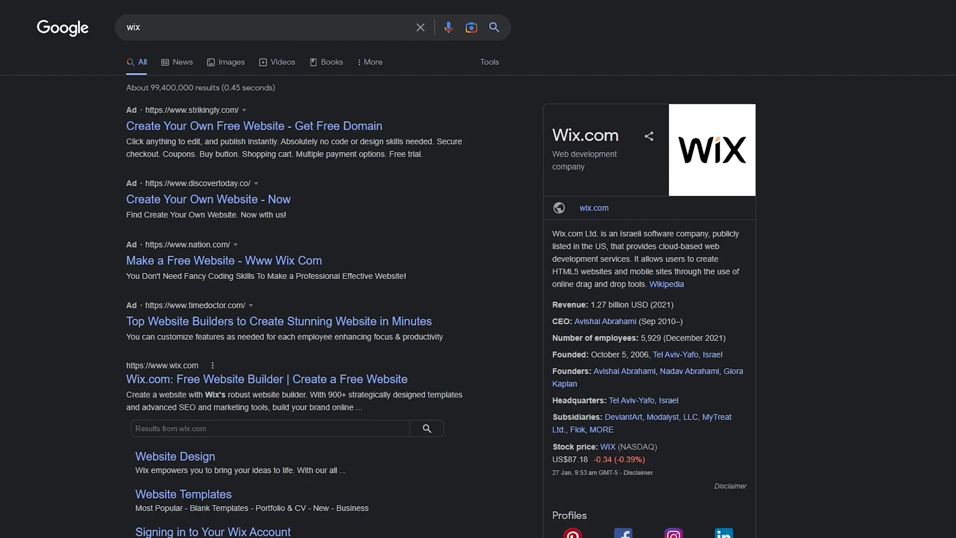
- Scroll through the Google search results for 'wix' to find the wix.com link
scroll(478, 269, "down", 5)
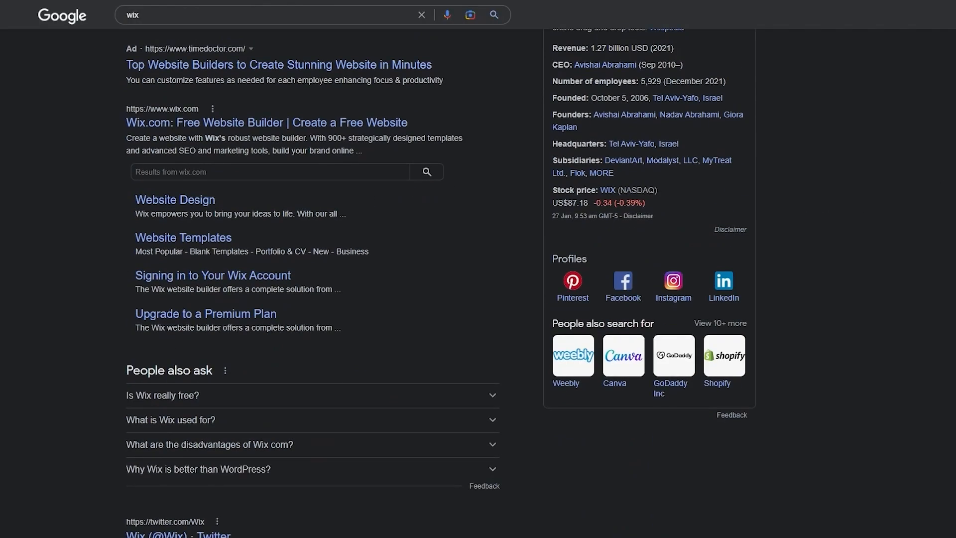
scroll(478, 269, "up", 5)
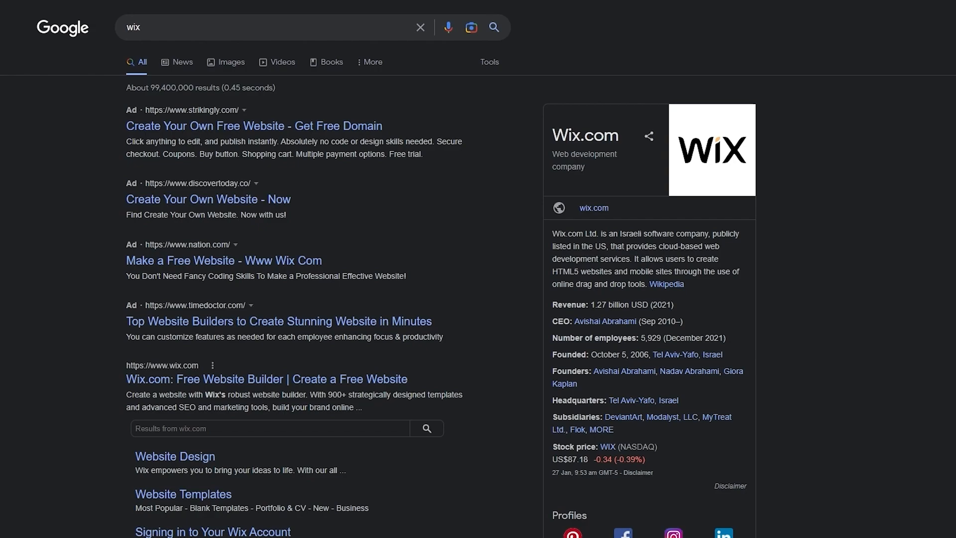
scroll(821, 209, "down", 5)
scroll(821, 209, "up", 1)
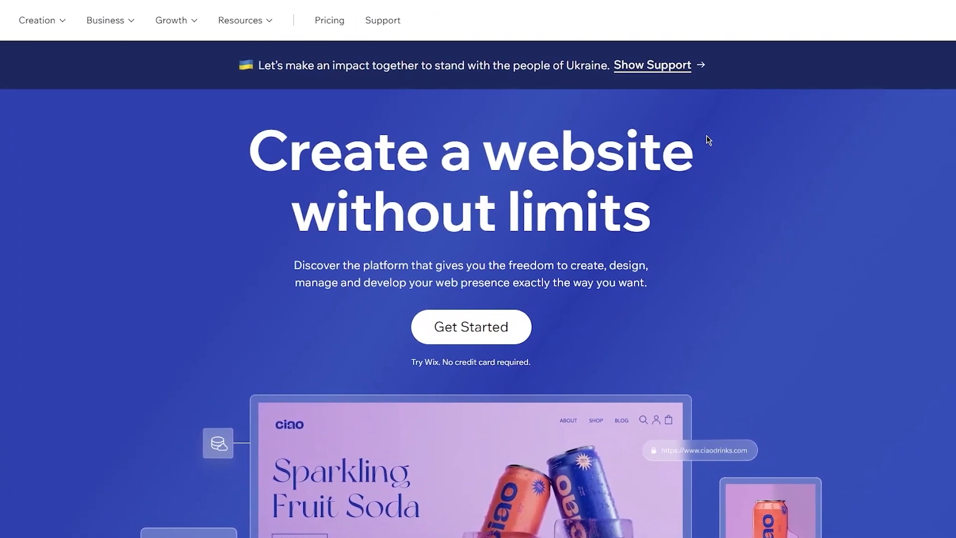
- Scroll down the Wix homepage through the template examples and feature cards, then back up
scroll(706, 136, "down", 2)
scroll(706, 136, "up", 2)
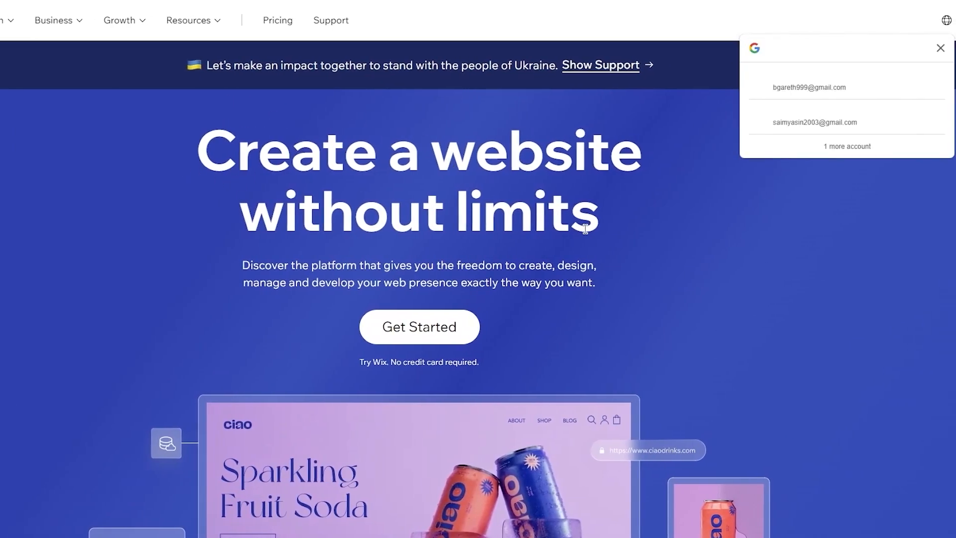
scroll(457, 166, "down", 3)
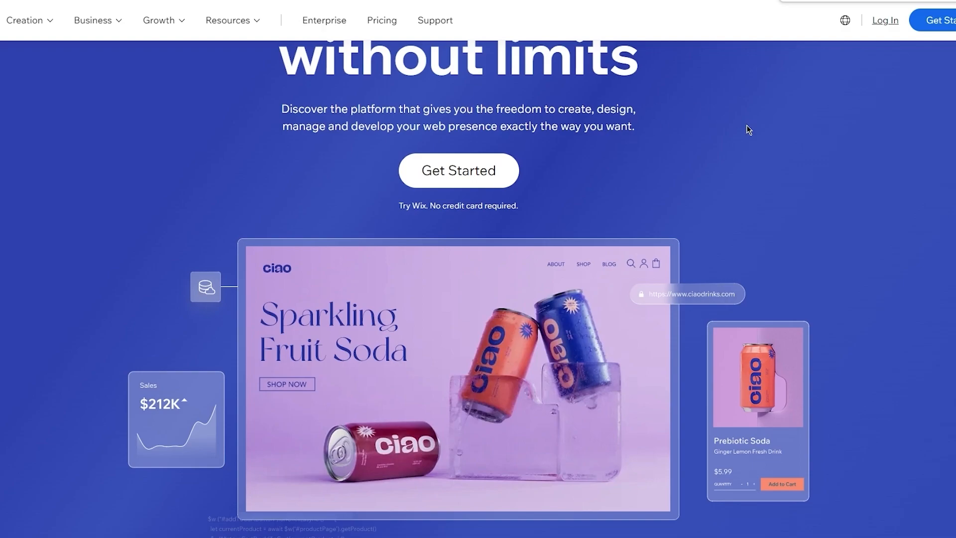
scroll(746, 125, "down", 8)
scroll(746, 125, "up", 5)
scroll(746, 124, "down", 3)
scroll(747, 127, "down", 5)
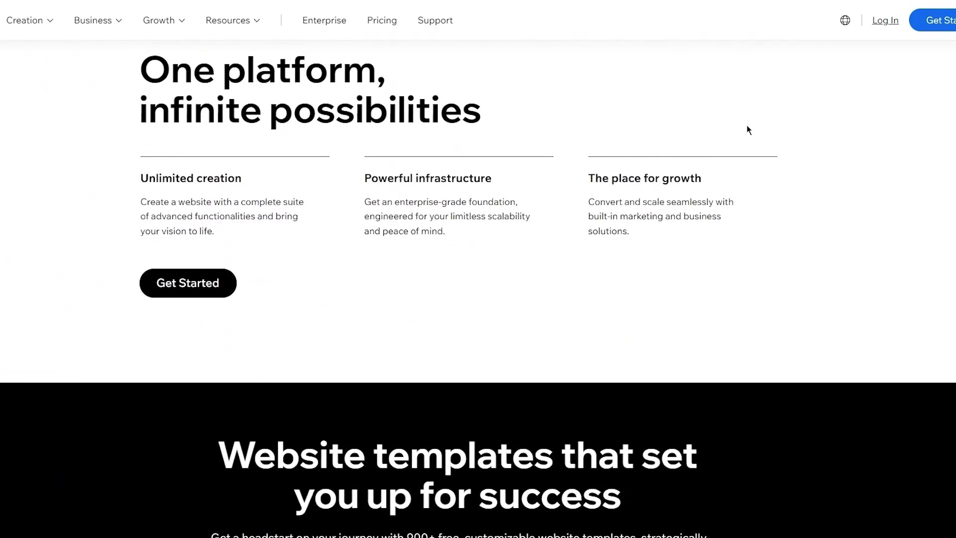
scroll(747, 128, "up", 1)
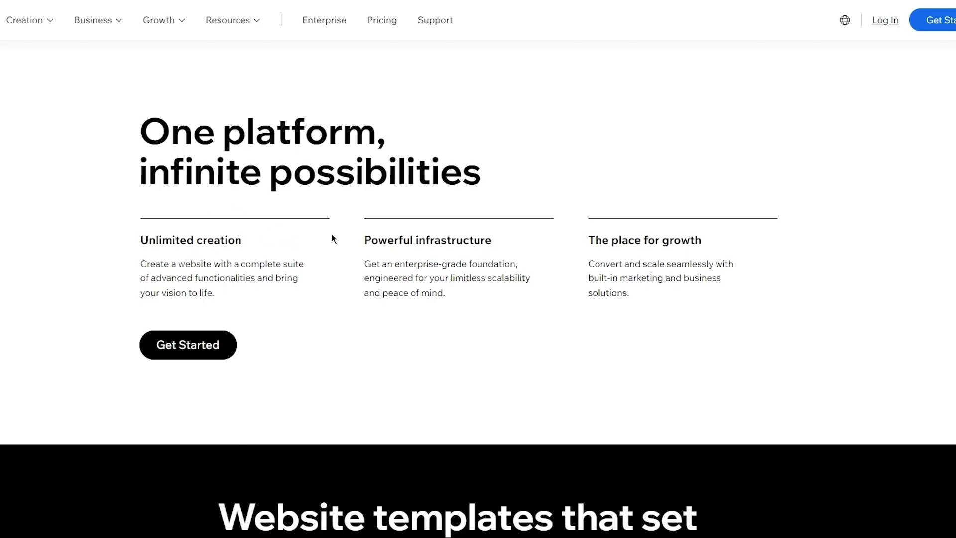
scroll(593, 227, "down", 5)
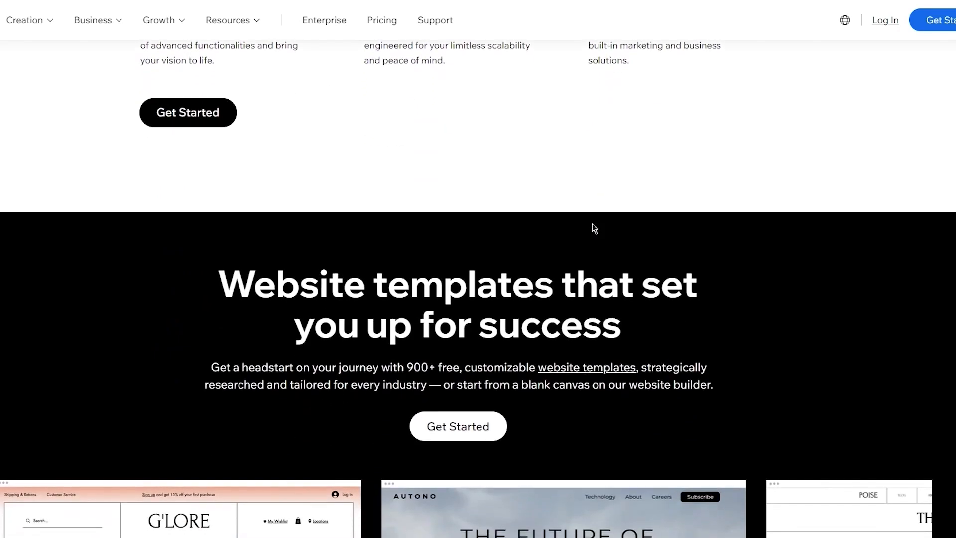
scroll(593, 226, "down", 4)
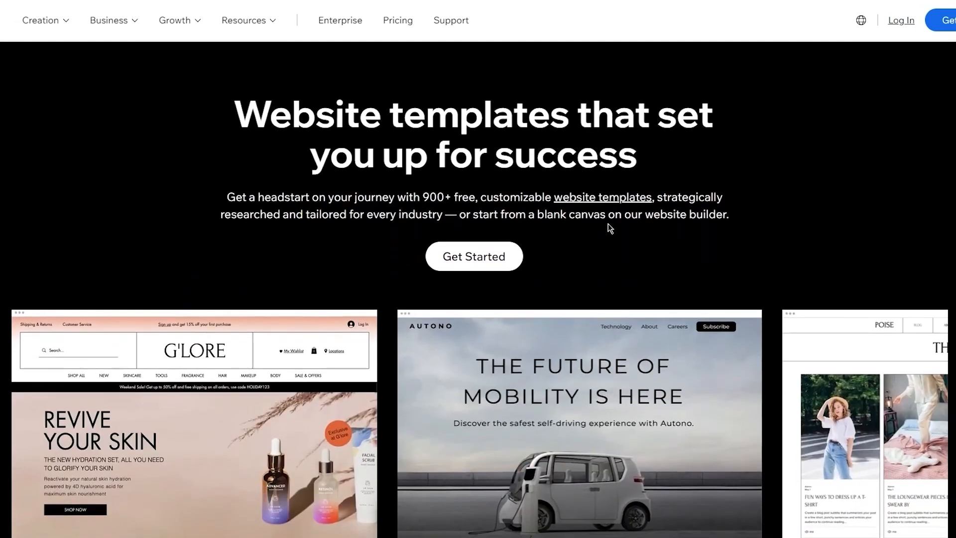
scroll(598, 157, "down", 20)
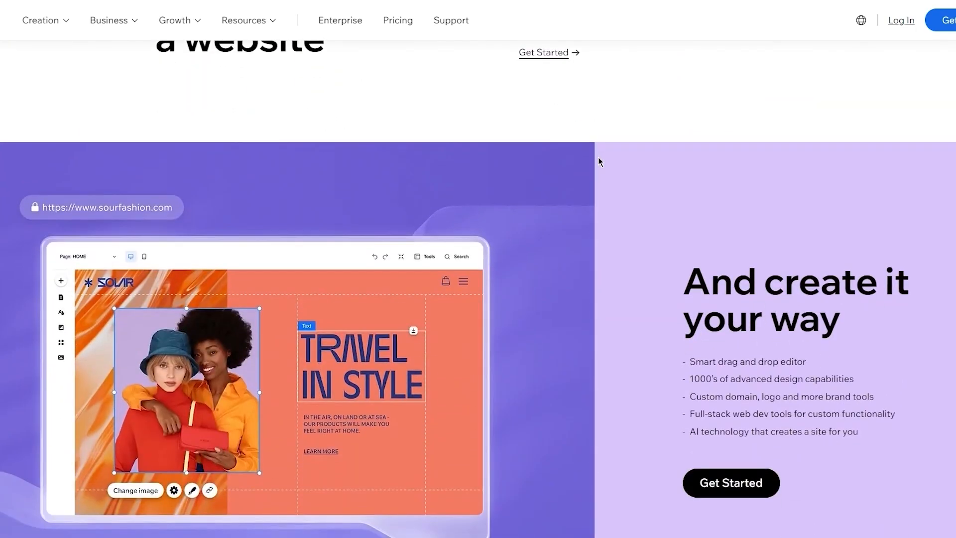
scroll(598, 157, "down", 15)
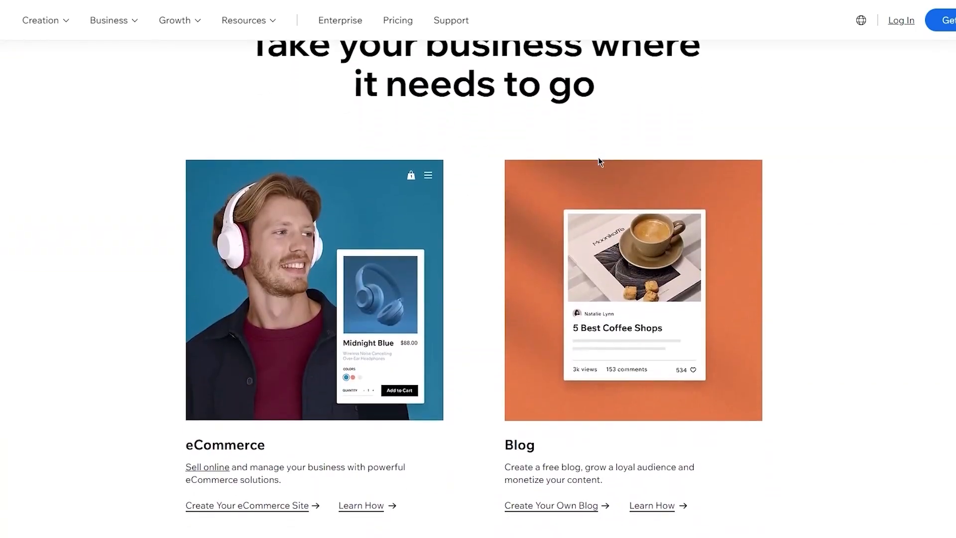
scroll(597, 154, "down", 6)
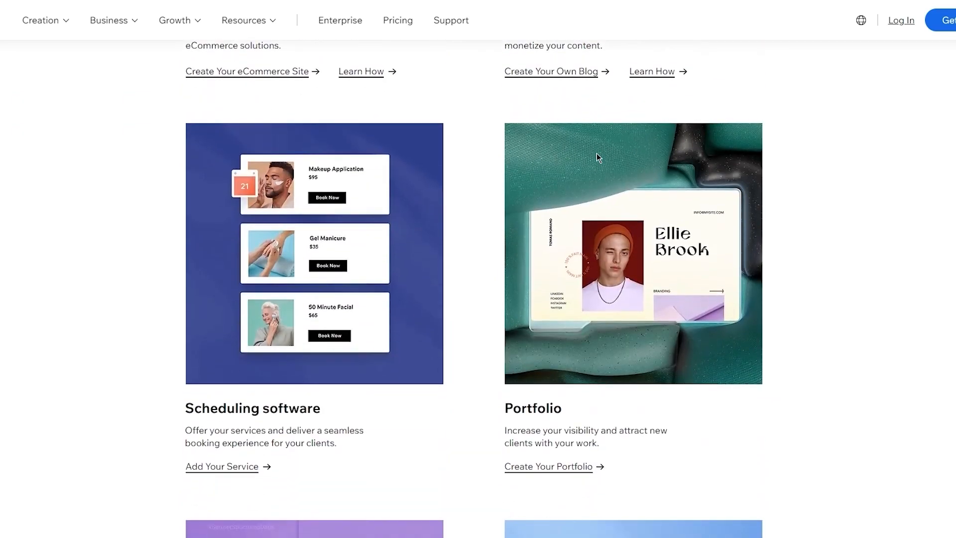
scroll(597, 153, "down", 12)
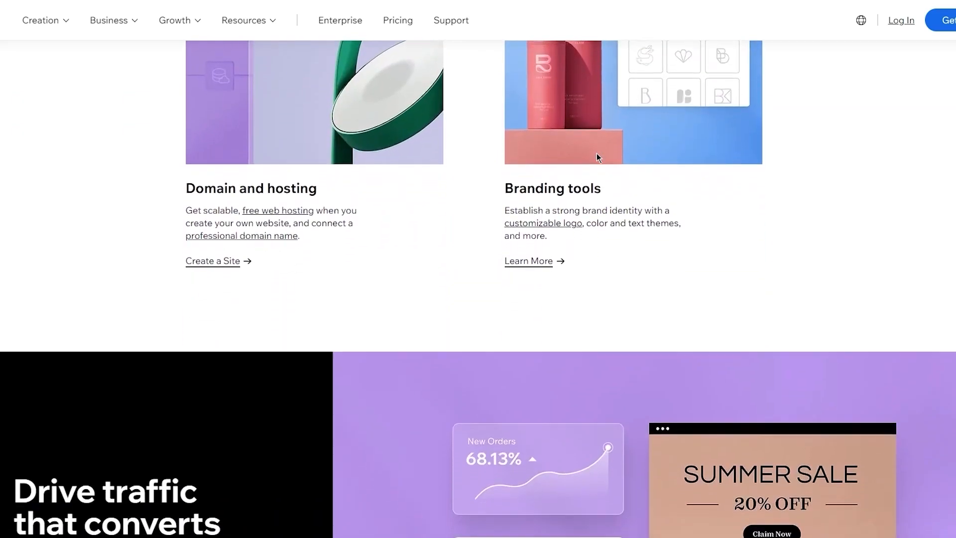
scroll(596, 153, "up", 20)
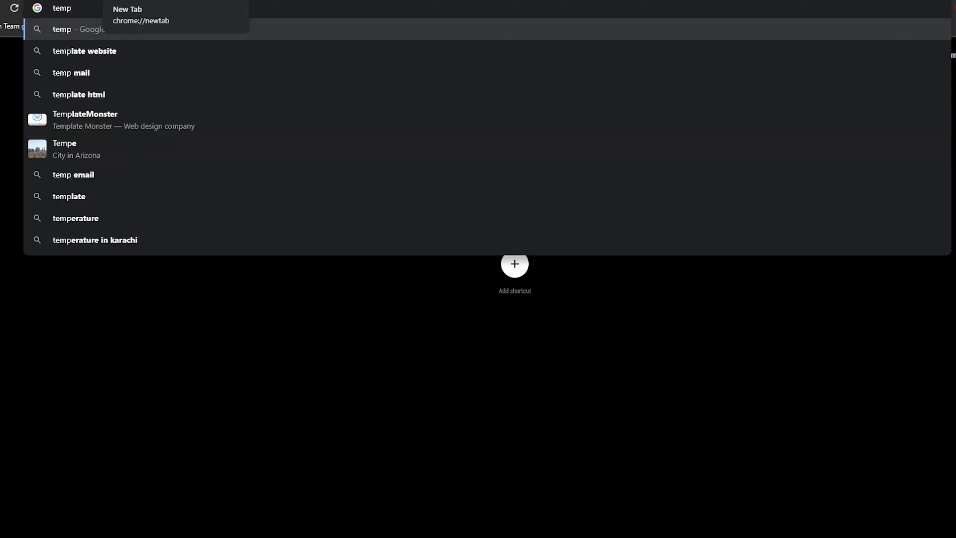
- Search for 'temp mail', open temp-mail.org and copy the disposable email address
type("mail")
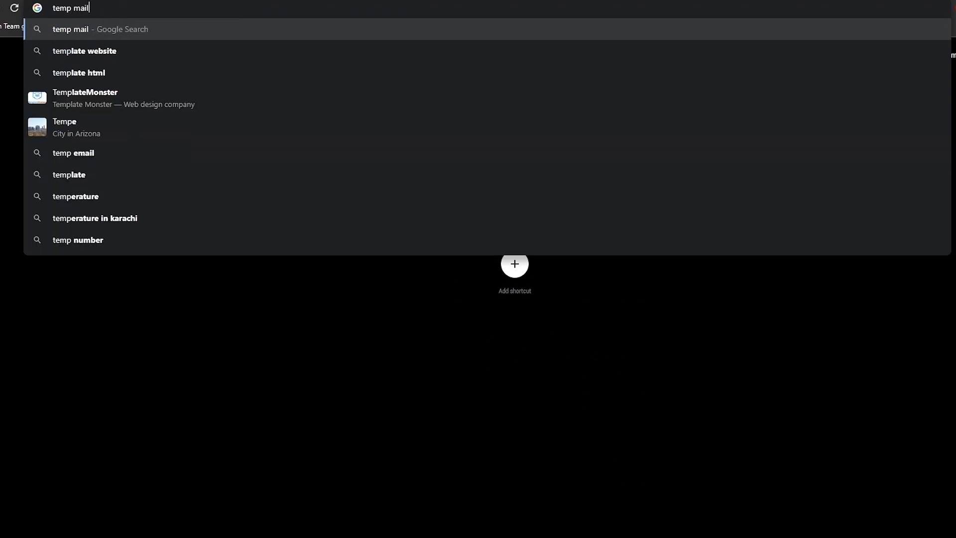
key("Return")
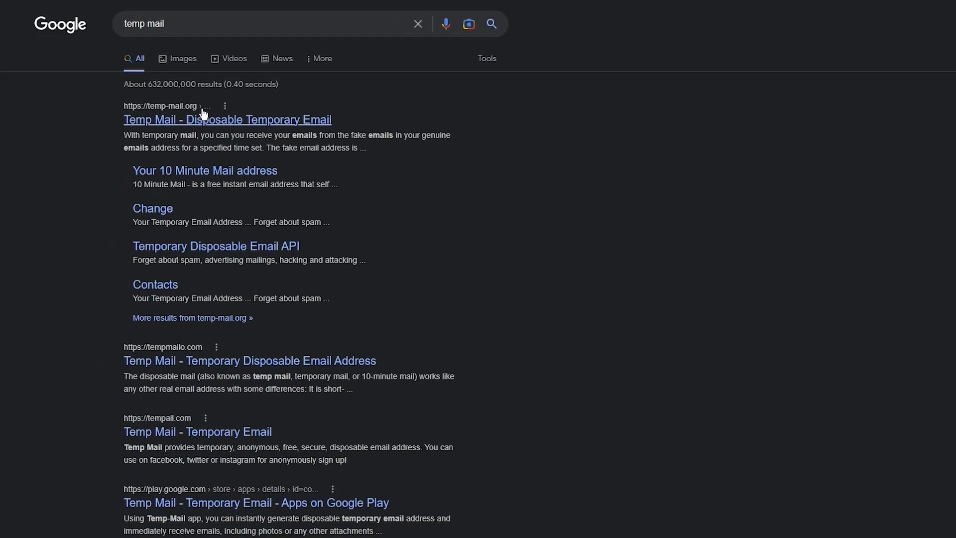
left_click(201, 119)
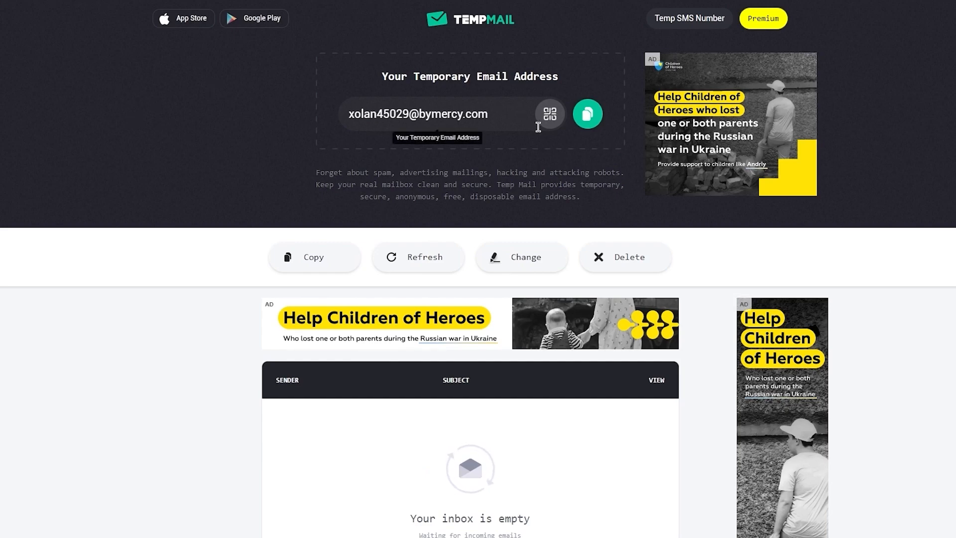
left_click(582, 125)
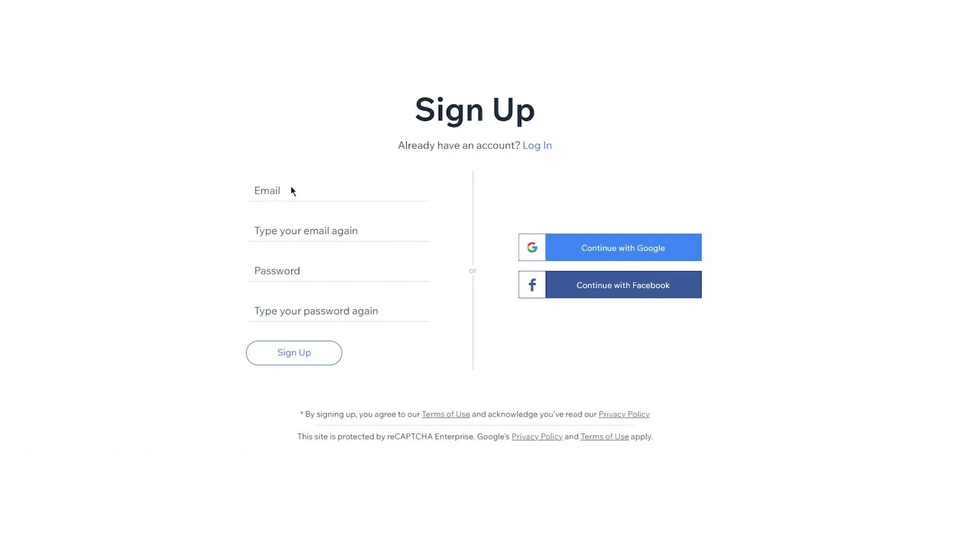
- Sign up with the temporary email entered twice and the account password entered twice
left_click(298, 194)
key("ctrl+v")
left_click(272, 226)
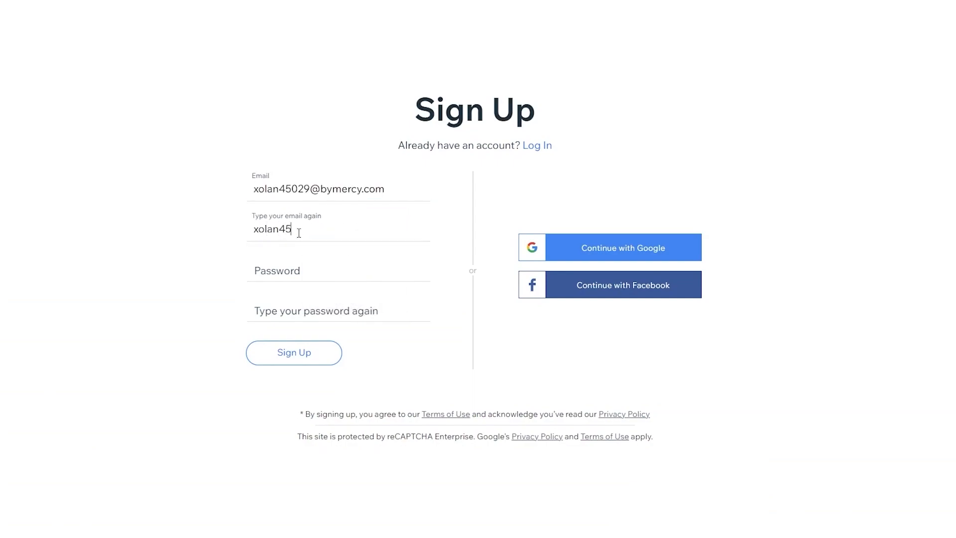
left_click(278, 270)
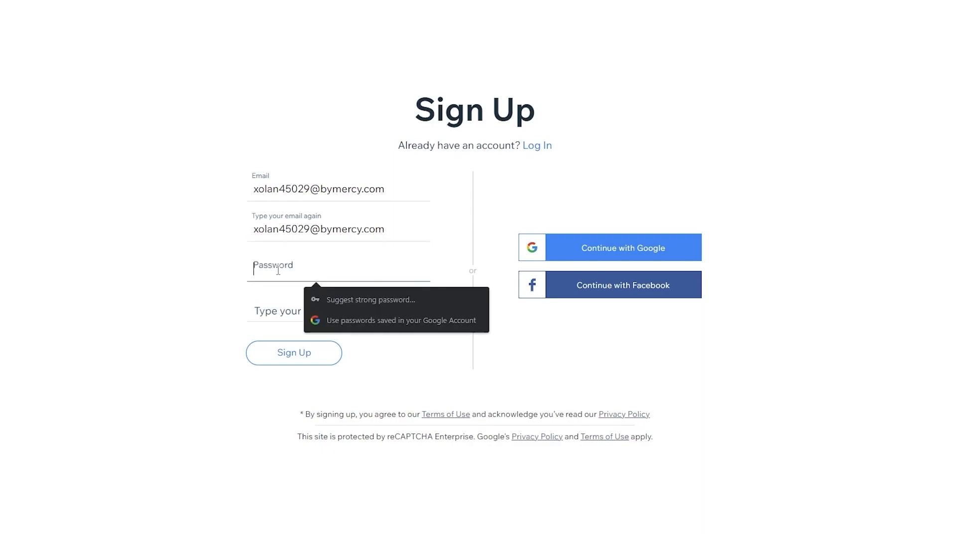
type("a••••••••")
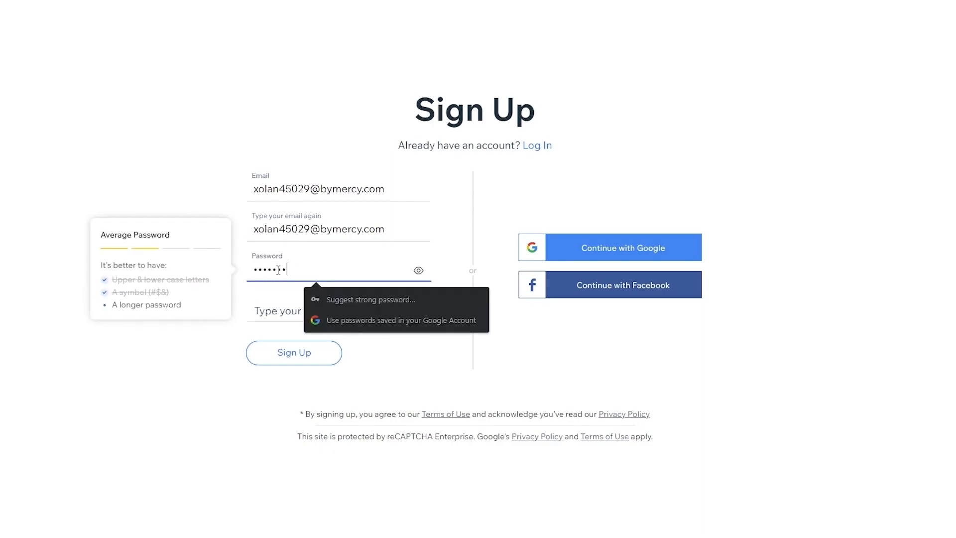
left_click(276, 312)
type("••••")
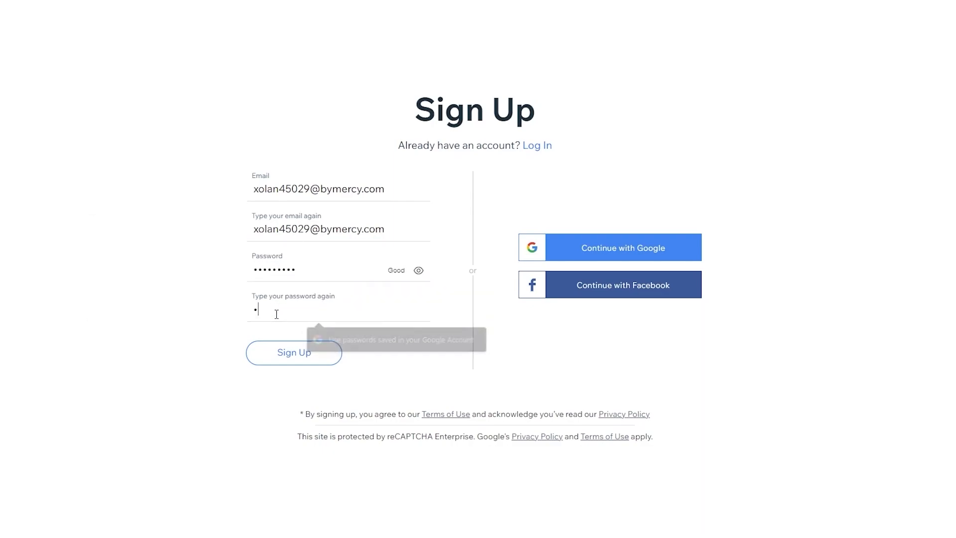
type("•••••")
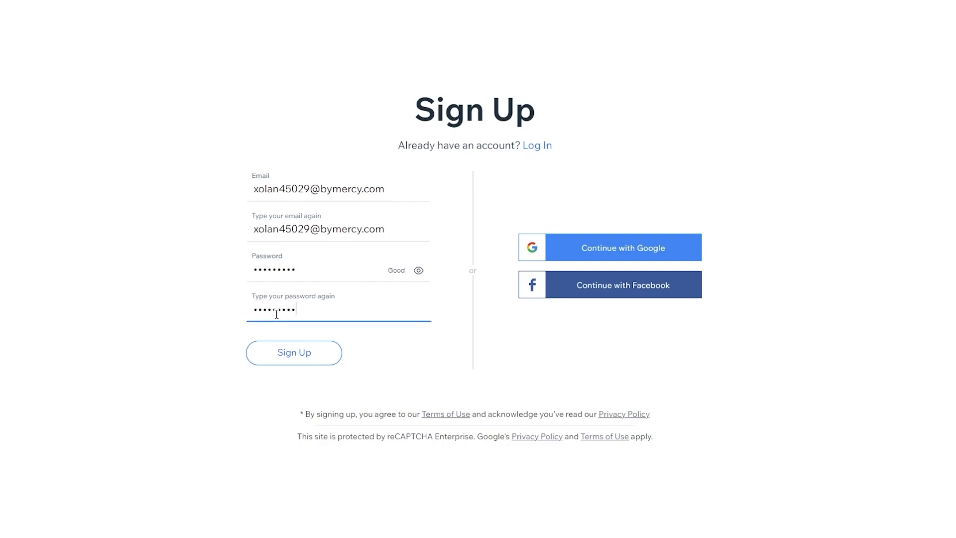
left_click(292, 349)
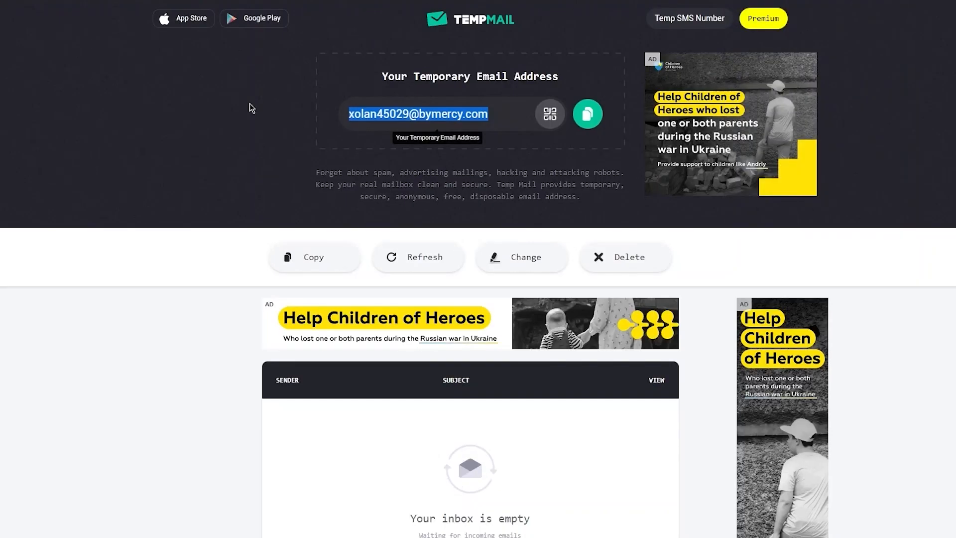
scroll(342, 381, "down", 3)
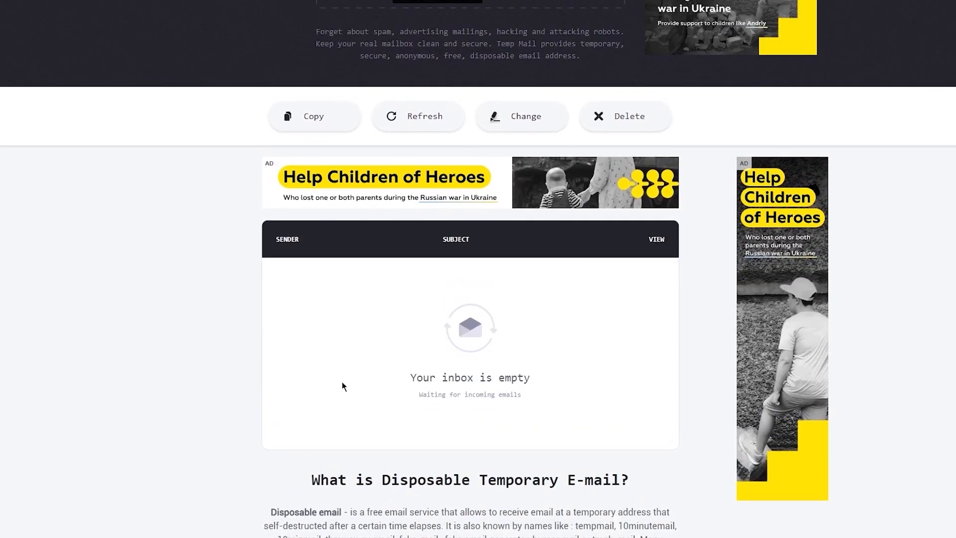
- Refresh the Temp Mail inbox, which still has no new messages
scroll(342, 381, "up", 1)
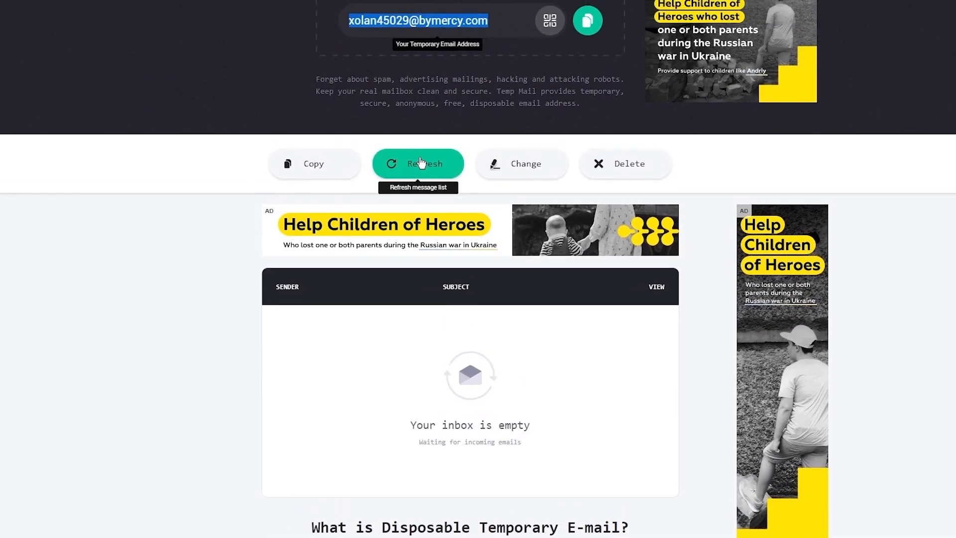
left_click(422, 175)
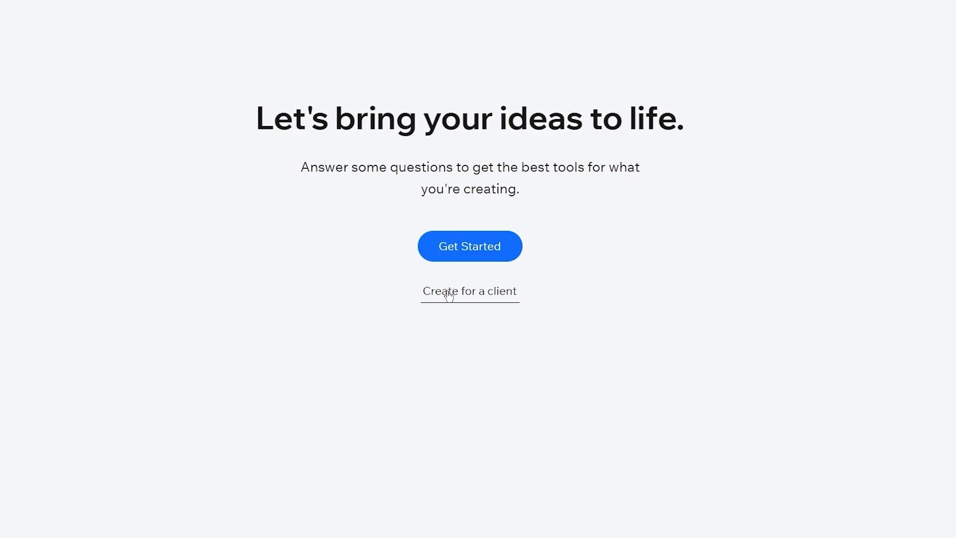
- Start the site setup and choose Technology Company as the website type
left_click(450, 244)
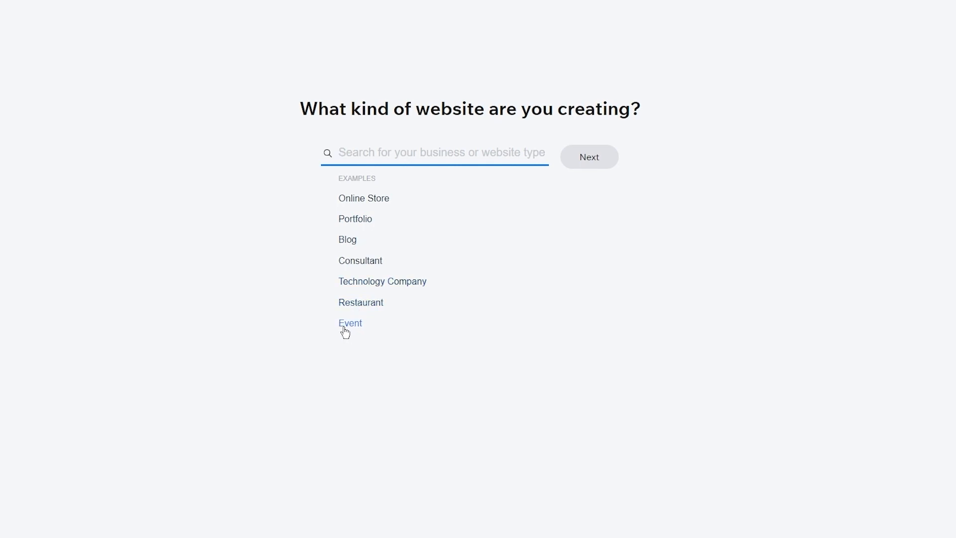
left_click(374, 287)
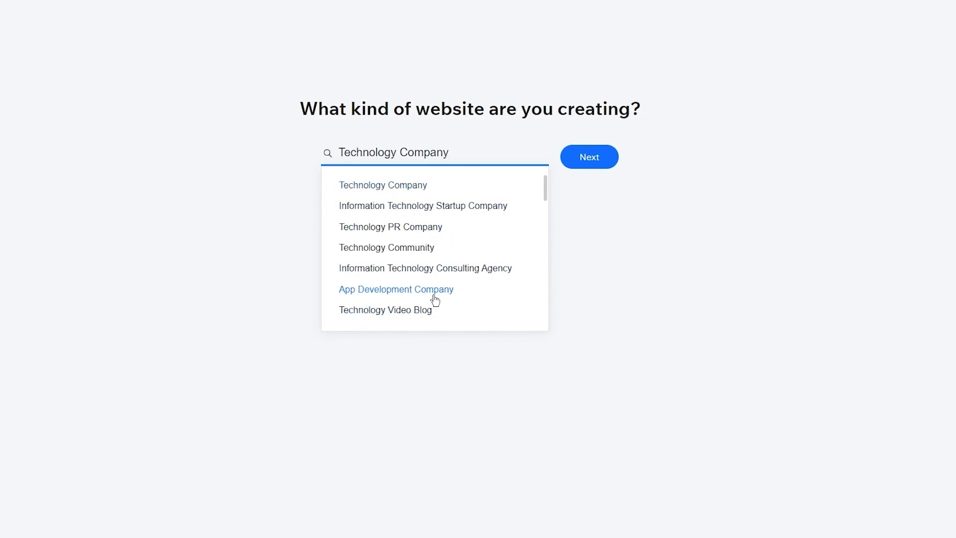
left_click(388, 185)
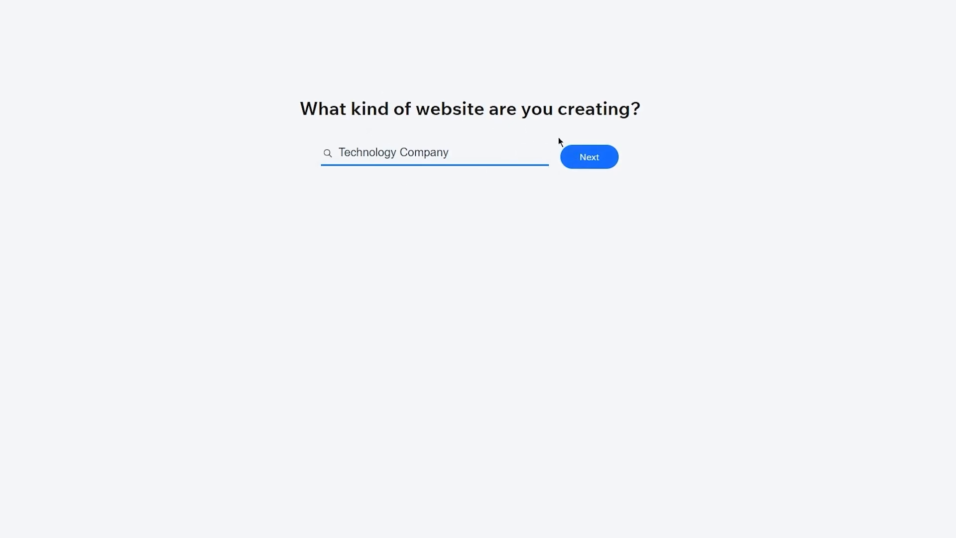
left_click(593, 158)
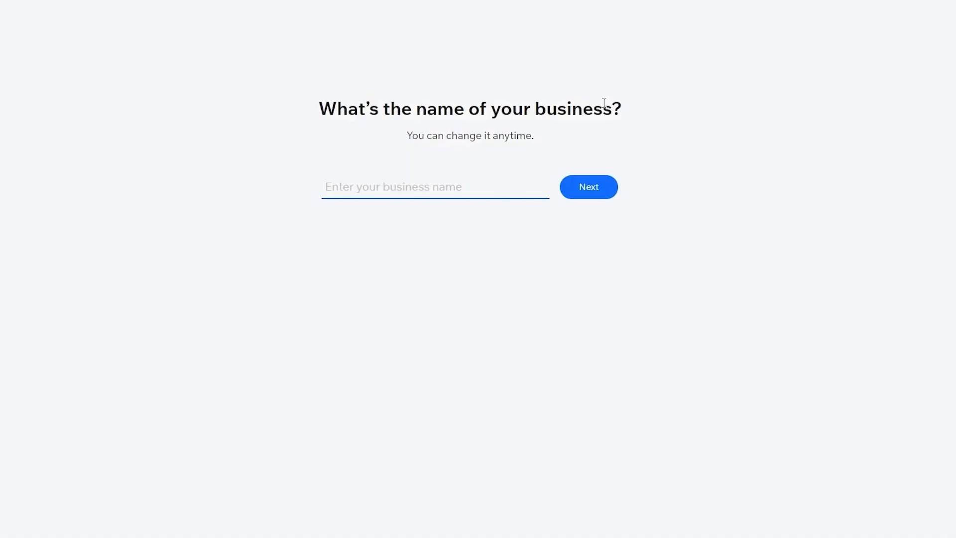
- Replace the placeholder text with the business name and submit it
type("aisjdiajosidnwjbajibsd")
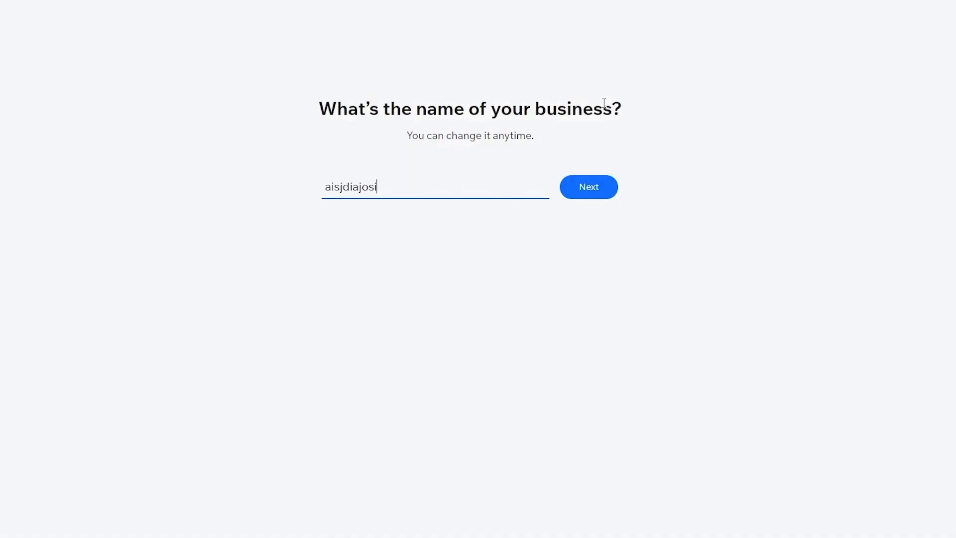
key("BackSpace")
key("BackSpace")
key("BackSpace")
key("BackSpace")
key("BackSpace")
key("BackSpace")
key("BackSpace")
key("BackSpace")
key("BackSpace")
key("BackSpace")
key("BackSpace")
key("BackSpace")
key("BackSpace")
key("BackSpace")
key("BackSpace")
key("BackSpace")
key("BackSpace")
key("BackSpace")
key("BackSpace")
key("BackSpace")
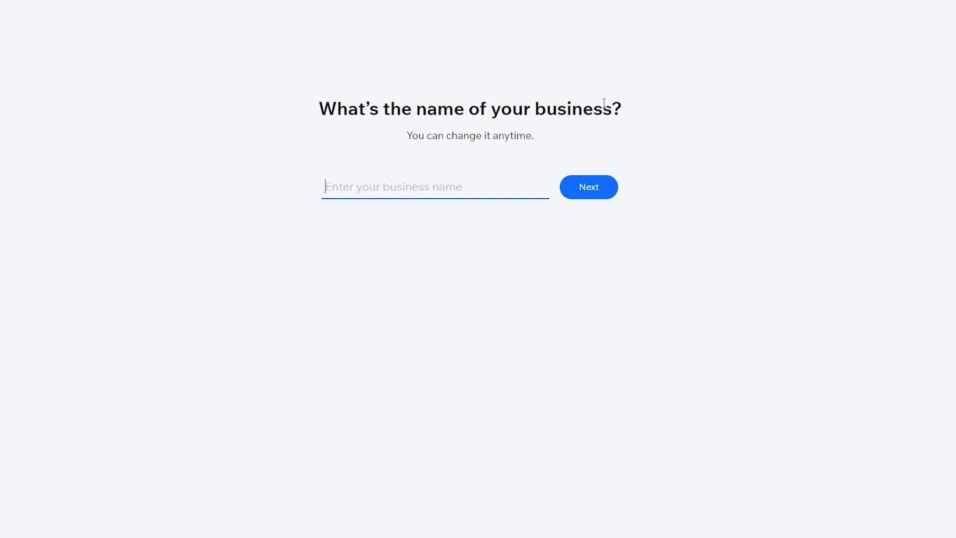
type("johnjasontrey")
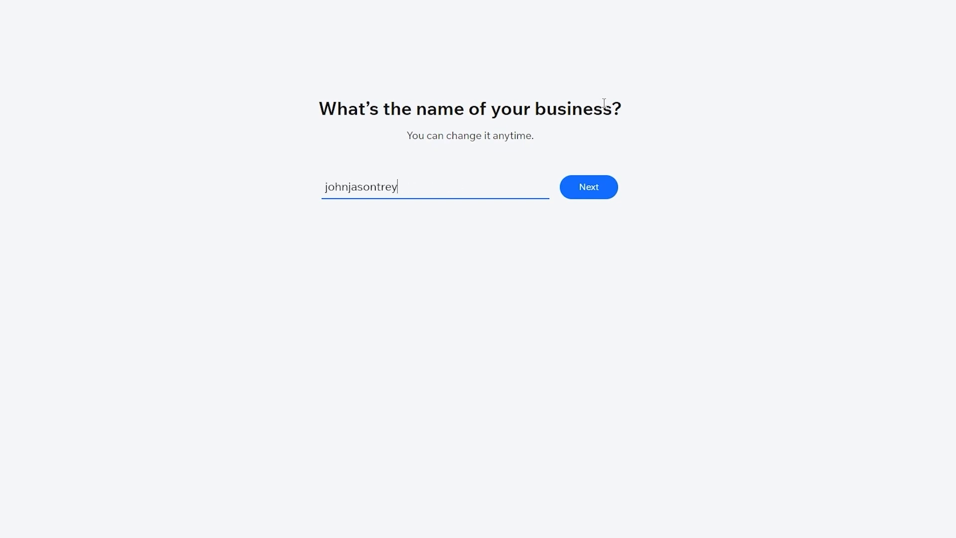
left_click(576, 190)
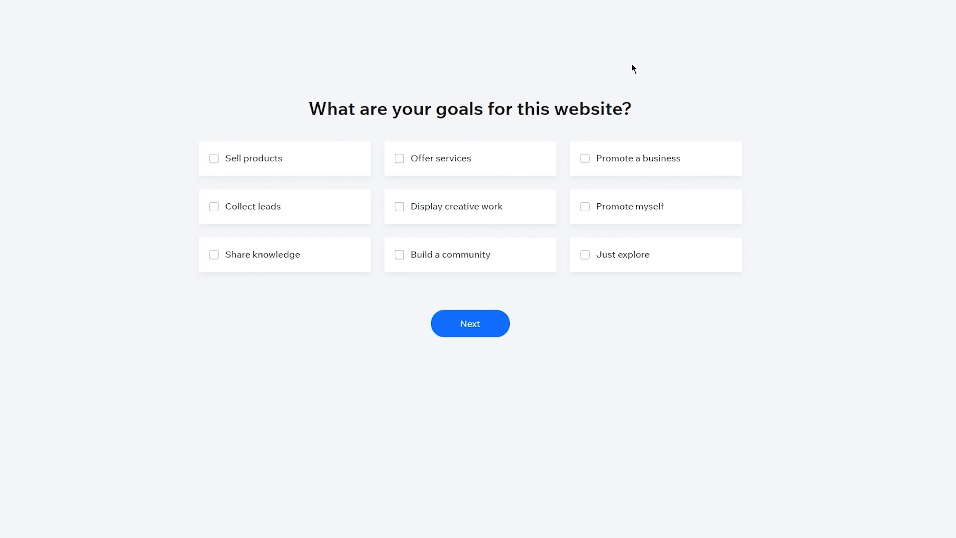
- Select Promote a business, Offer services, Sell products, Share knowledge, Display creative work and Promote myself, then continue
left_click(616, 166)
left_click(407, 153)
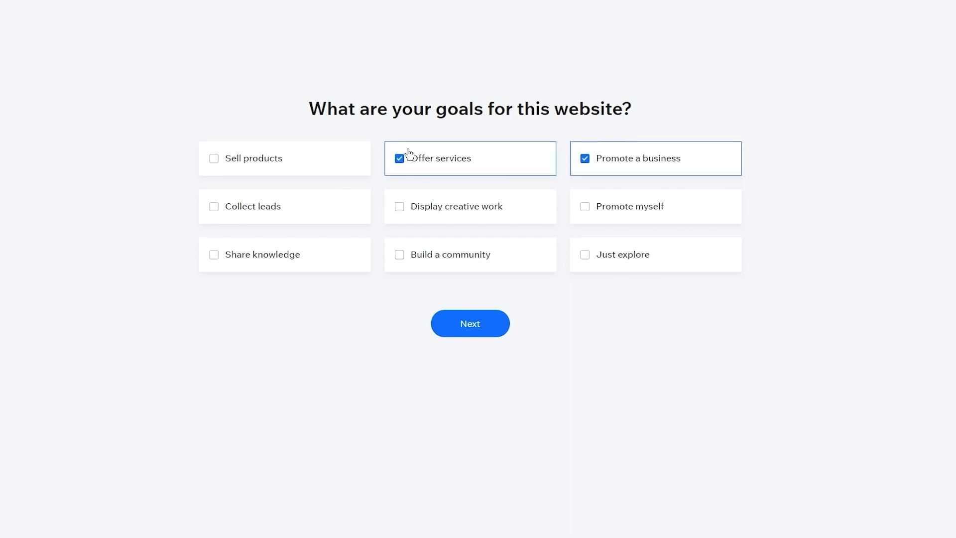
left_click(299, 164)
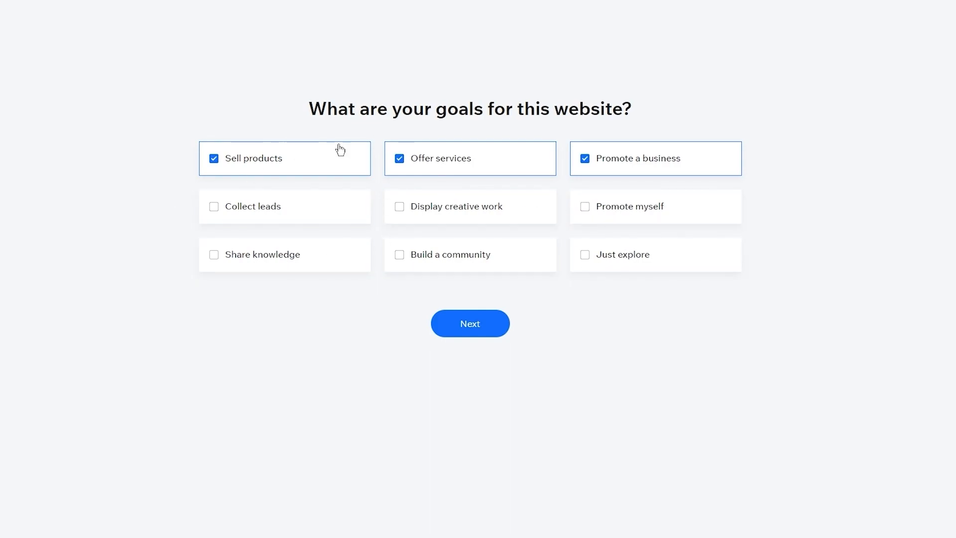
left_click(310, 252)
left_click(473, 214)
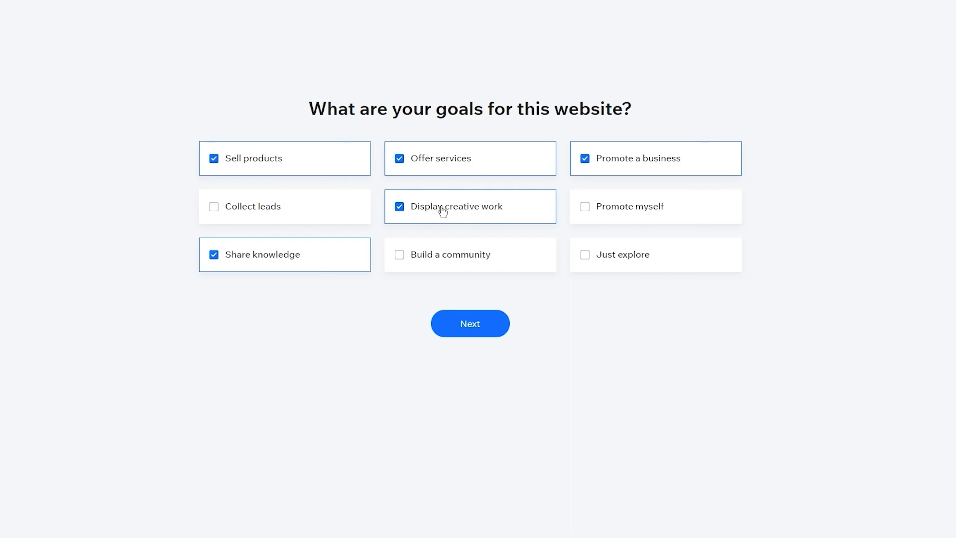
left_click(614, 219)
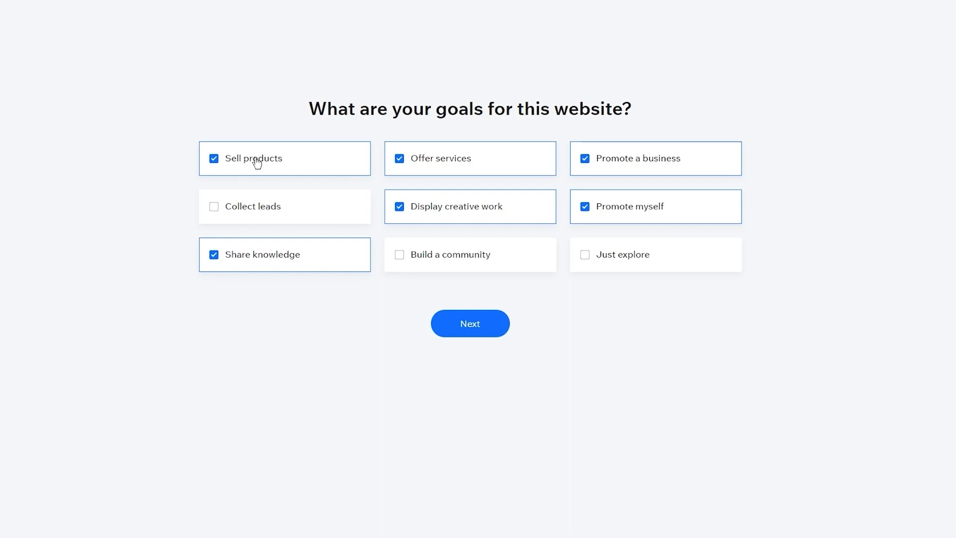
left_click(479, 326)
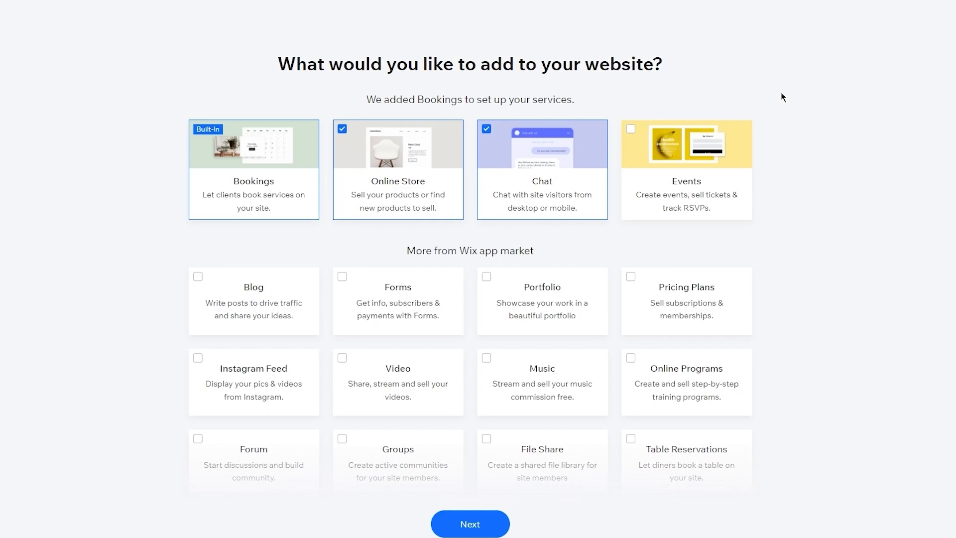
scroll(790, 253, "down", 3)
scroll(790, 253, "up", 3)
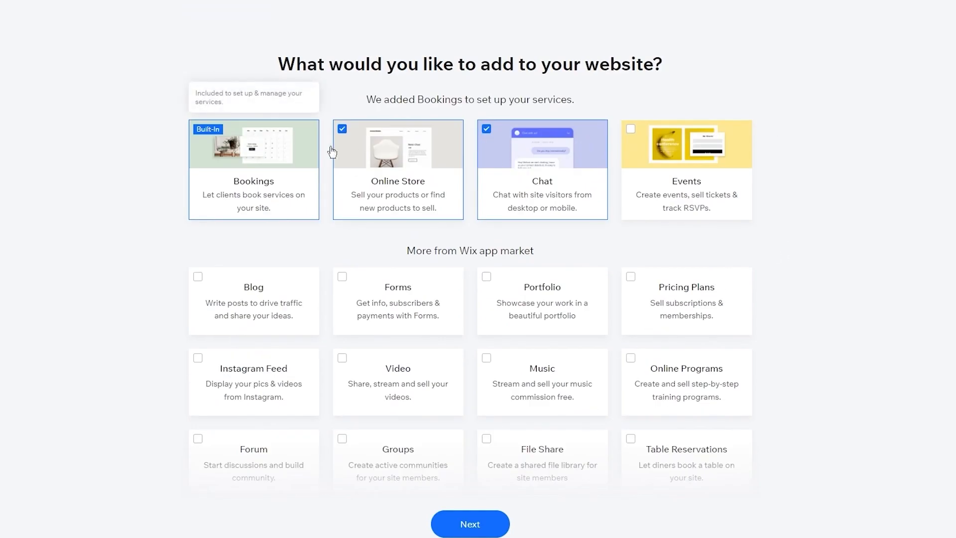
mouse_move(298, 123)
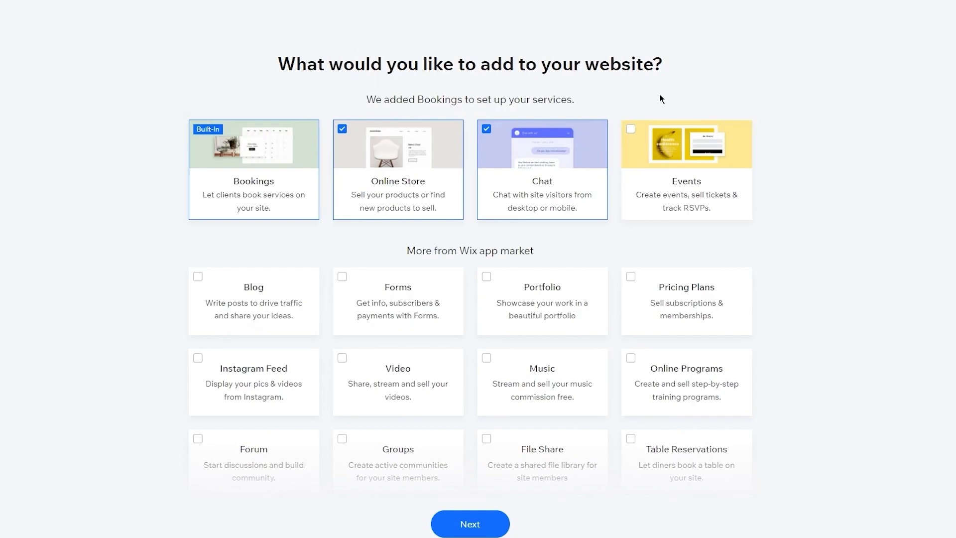
scroll(659, 155, "down", 3)
scroll(660, 96, "up", 3)
mouse_move(194, 156)
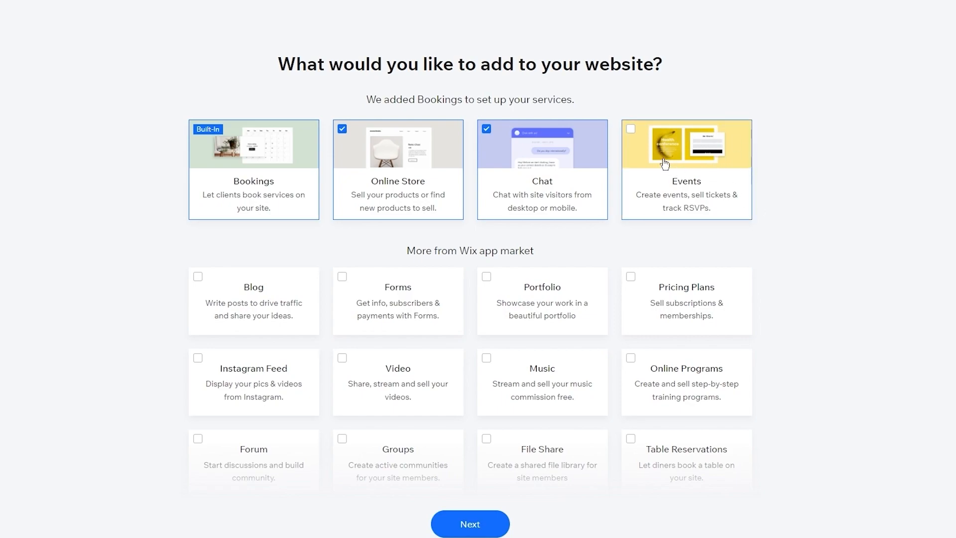
scroll(757, 187, "down", 2)
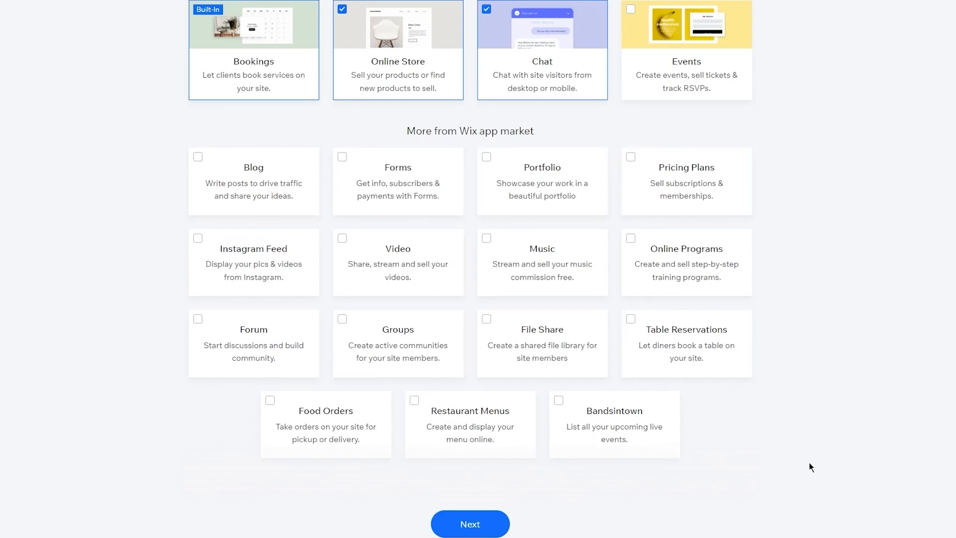
scroll(661, 213, "up", 3)
scroll(661, 213, "down", 3)
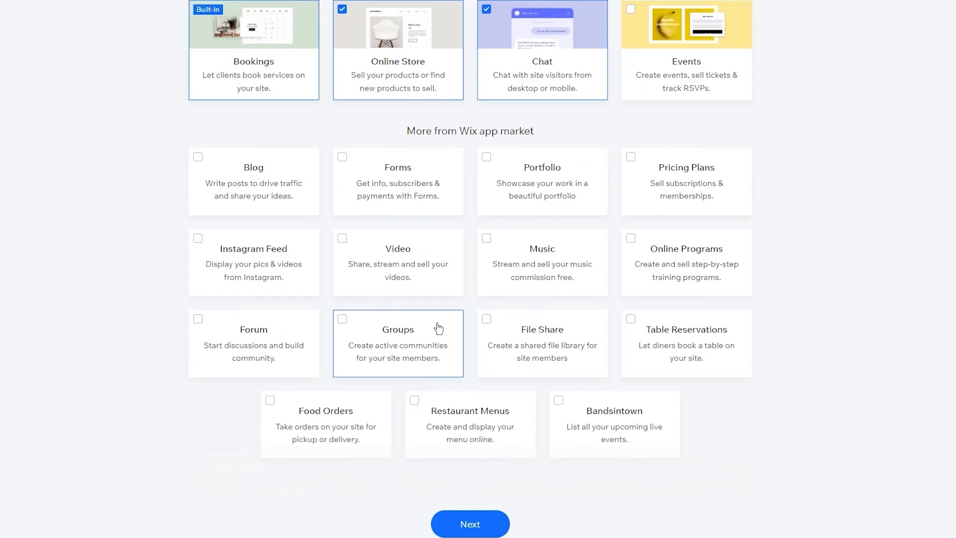
scroll(438, 327, "up", 3)
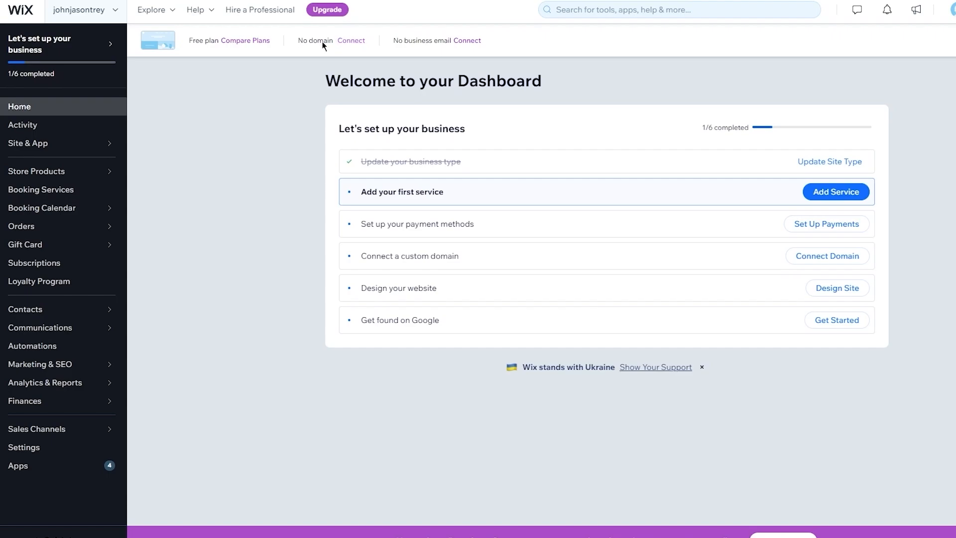
- Open the Compare Plans page for premium plans from the dashboard
left_click(245, 40)
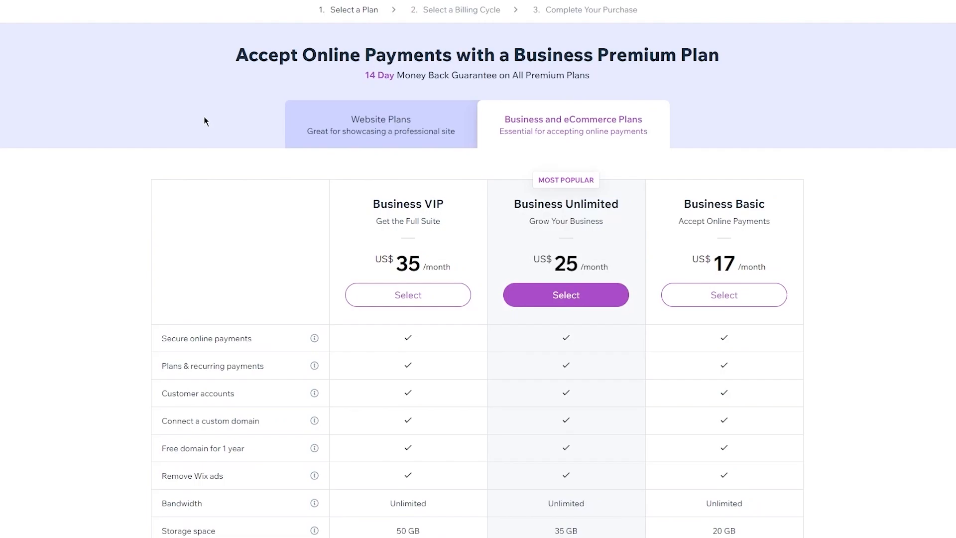
- Review the Website Plans pricing table
left_click(401, 121)
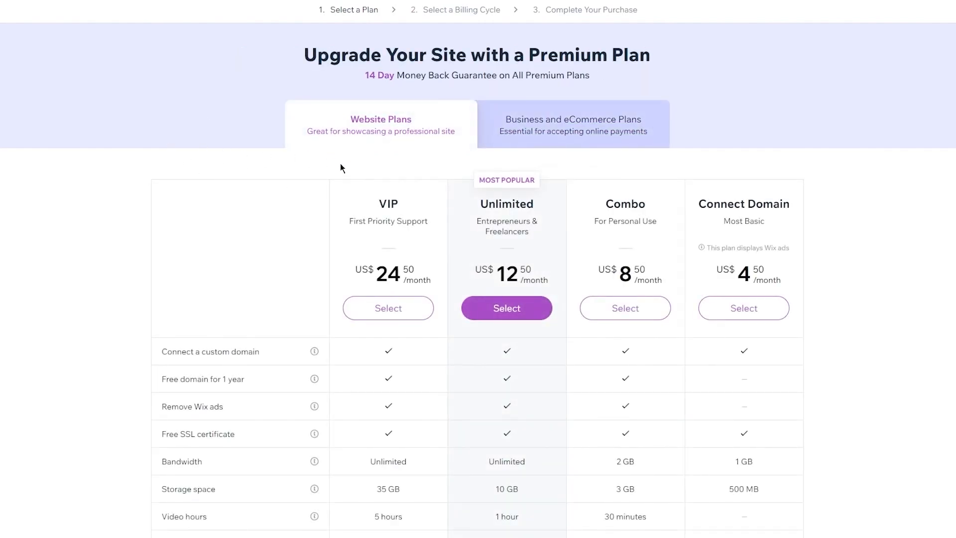
scroll(342, 167, "down", 3)
scroll(340, 164, "down", 3)
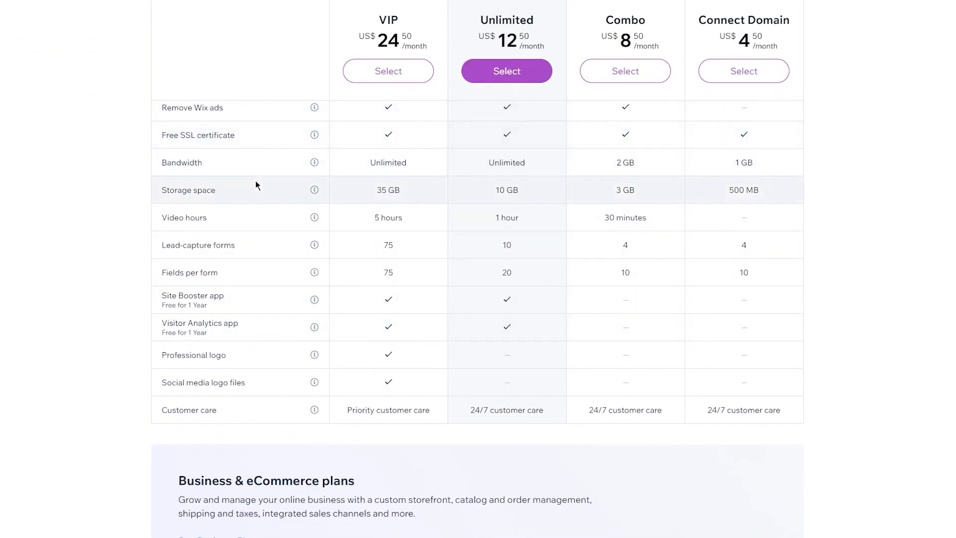
scroll(255, 181, "down", 2)
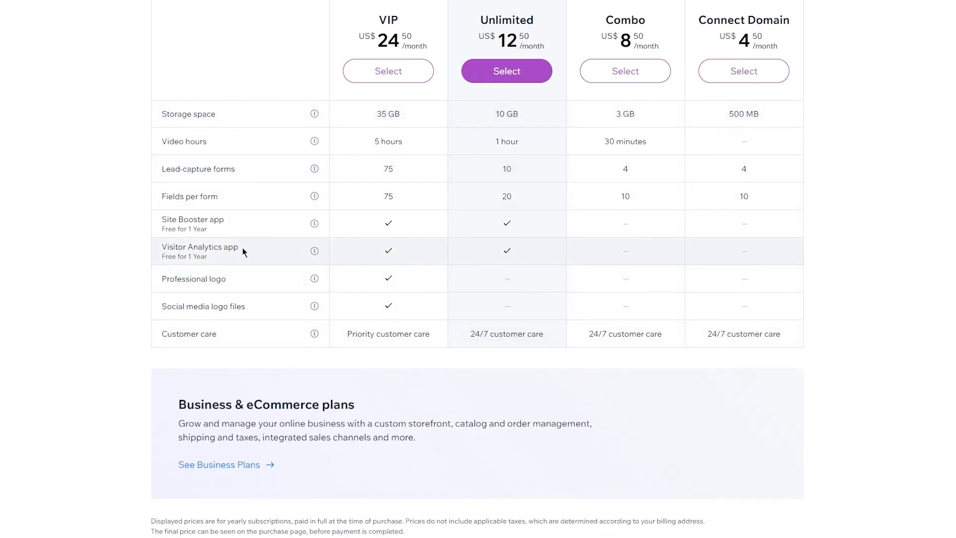
scroll(235, 234, "up", 7)
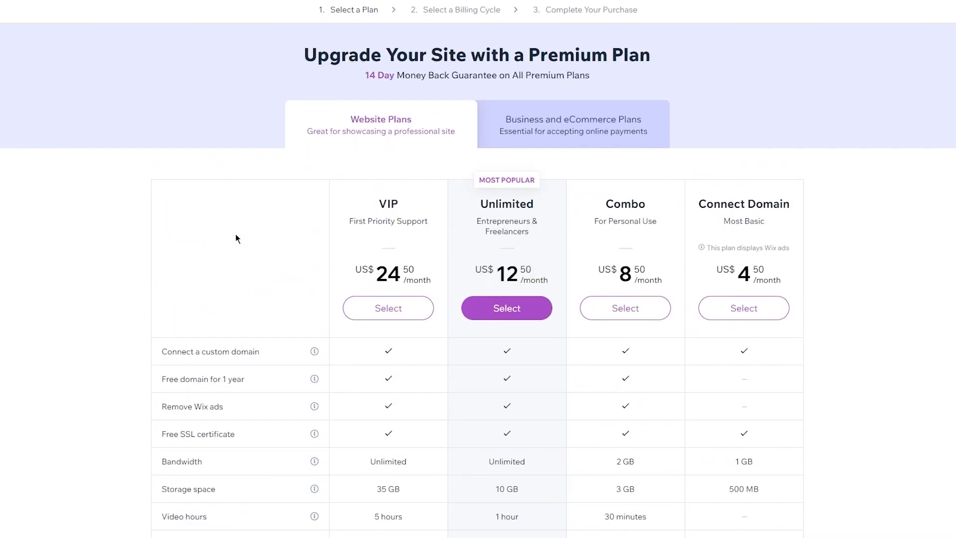
- Review the Business and eCommerce Plans pricing table
left_click(584, 122)
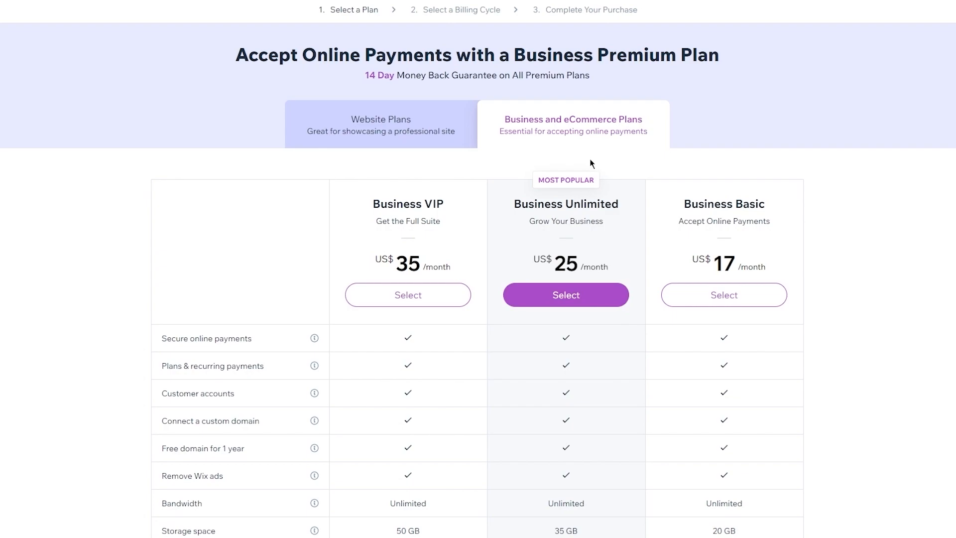
scroll(591, 163, "down", 1)
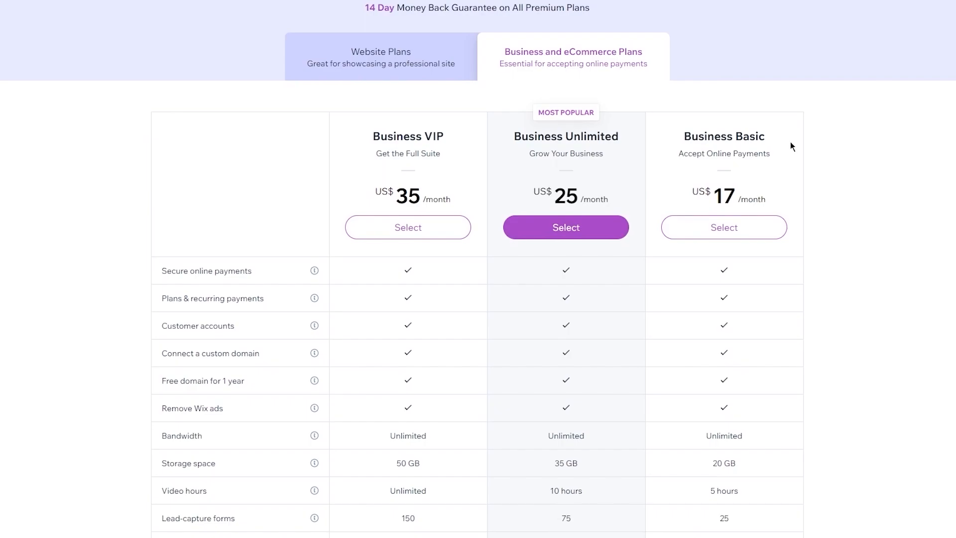
scroll(790, 142, "up", 1)
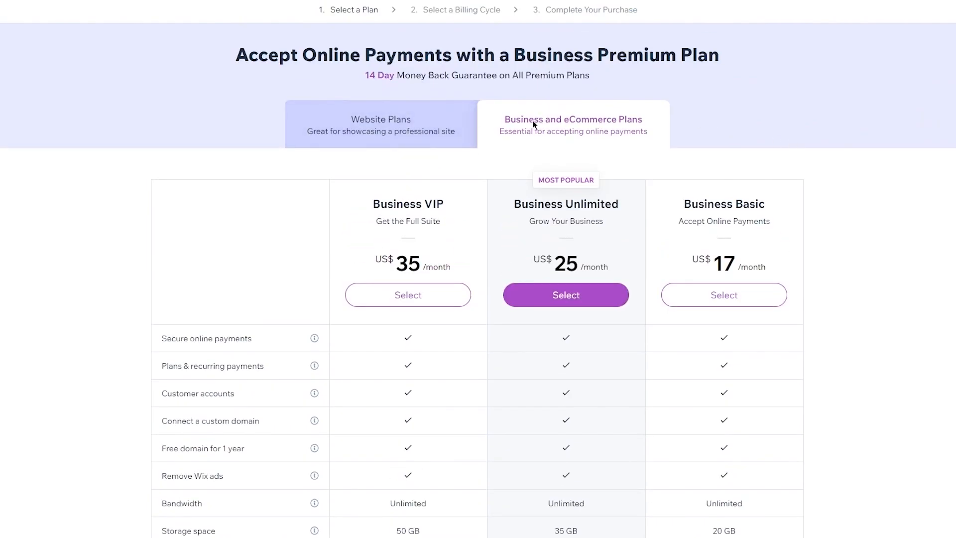
scroll(636, 159, "down", 2)
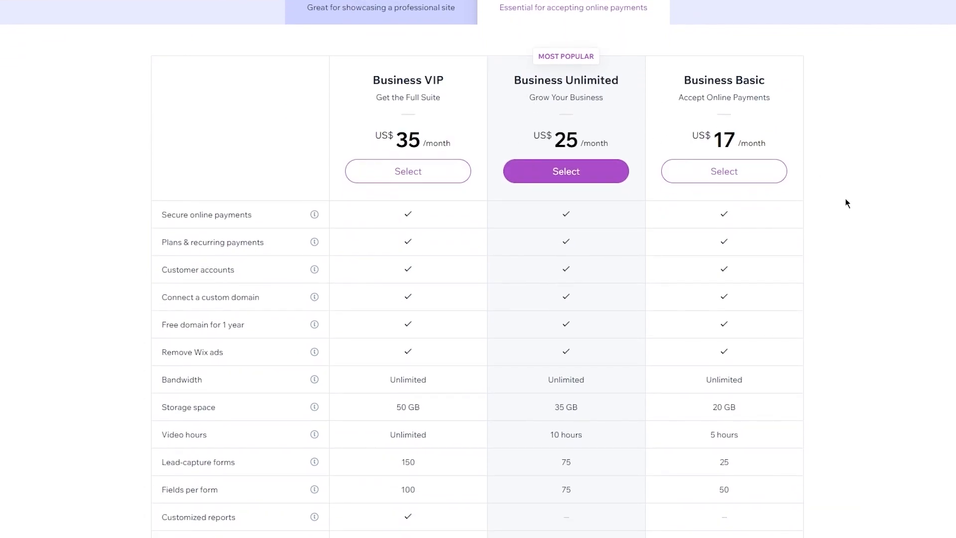
scroll(845, 198, "up", 2)
- Look over the Website Plans table again, then return to the dashboard
left_click(376, 132)
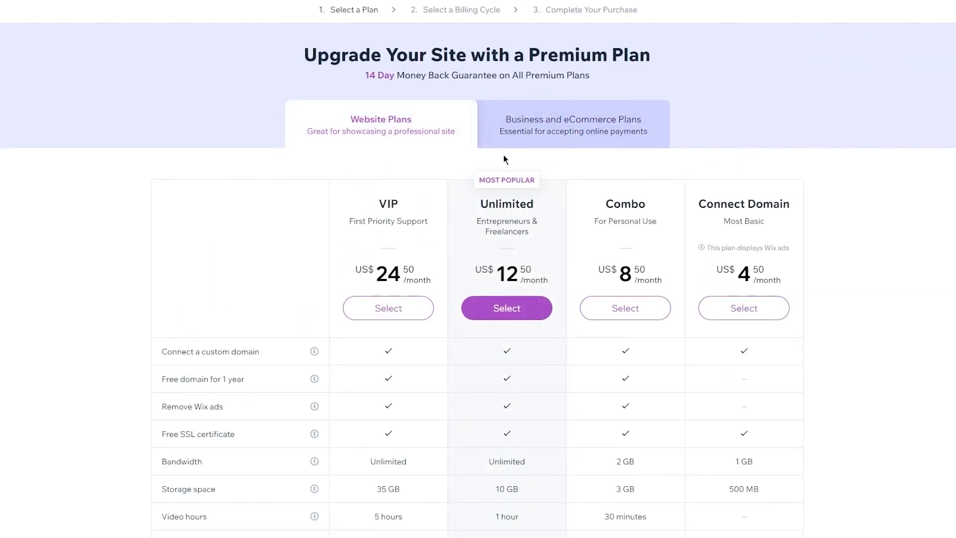
scroll(503, 160, "down", 2)
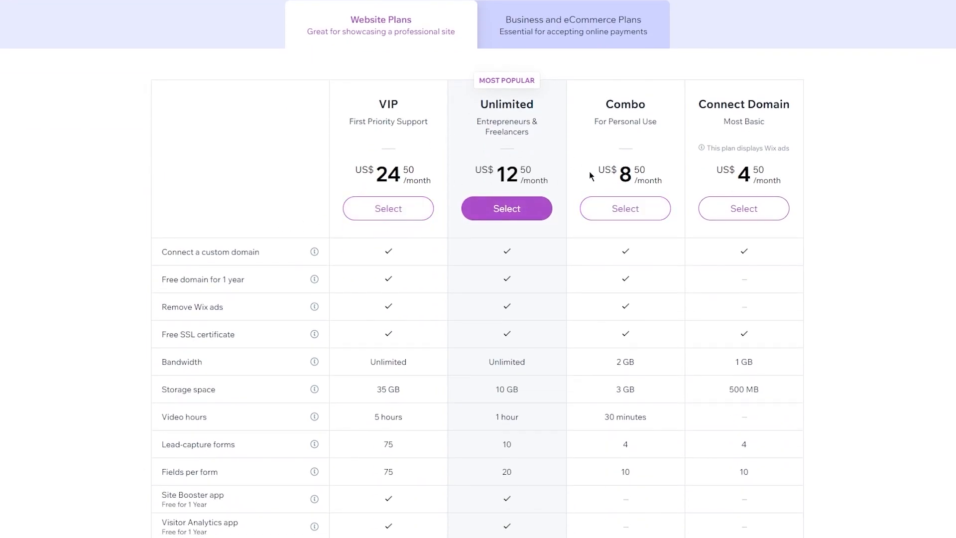
scroll(492, 188, "down", 1)
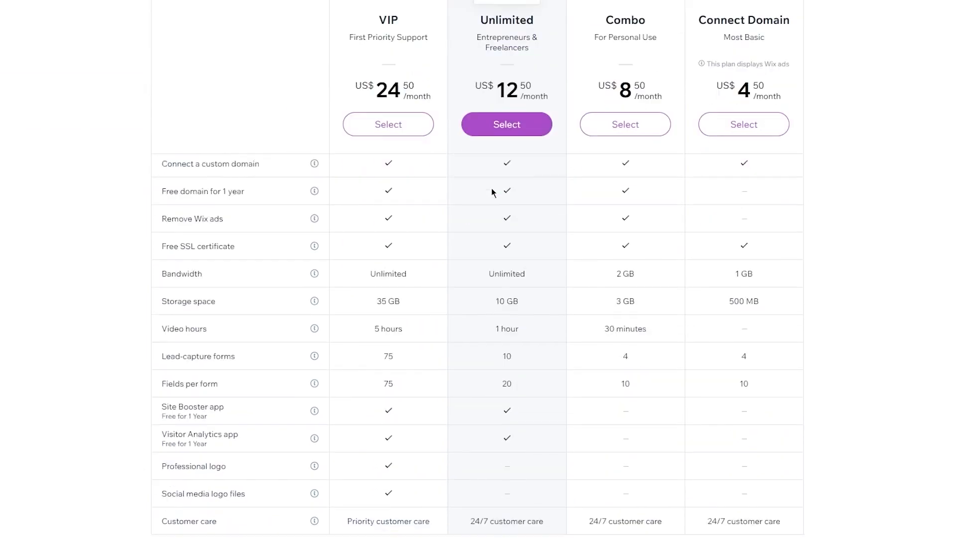
scroll(492, 189, "up", 3)
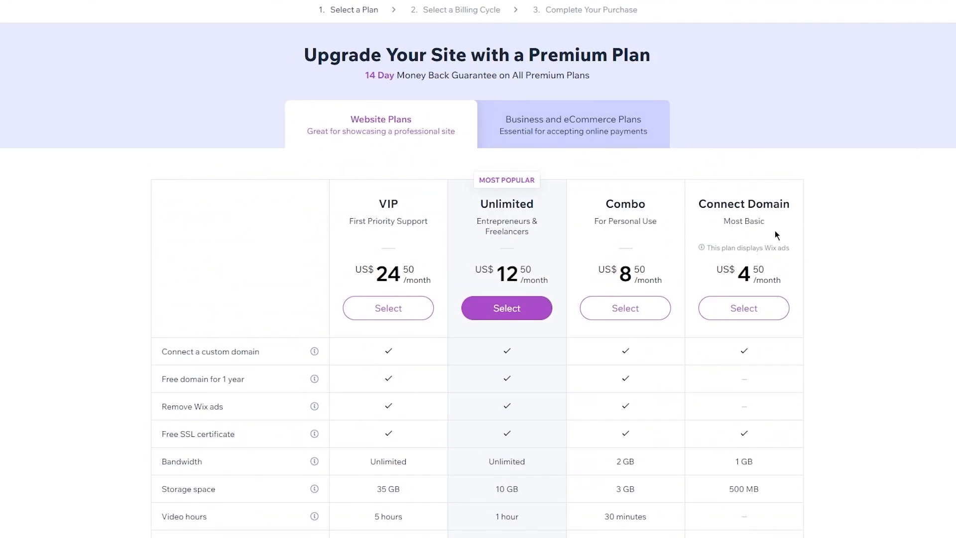
scroll(782, 260, "down", 3)
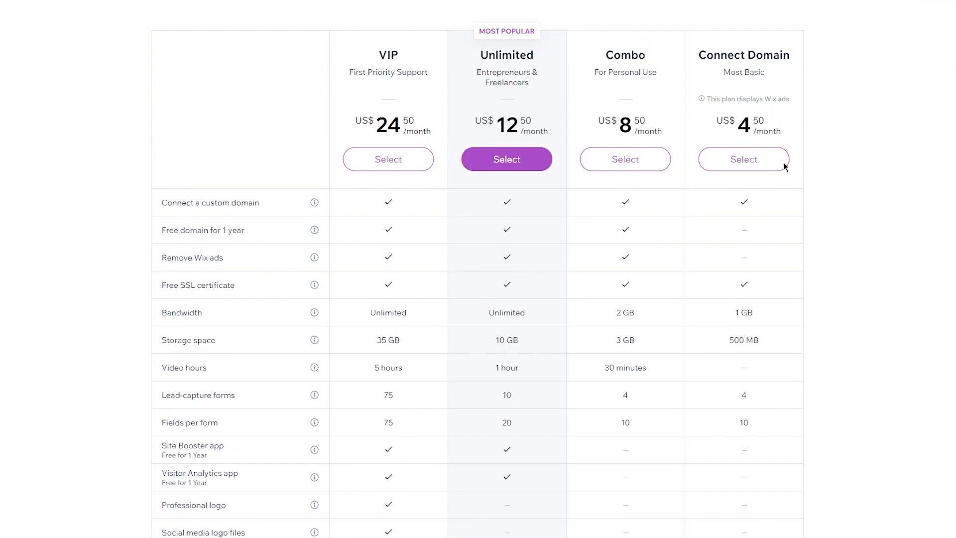
scroll(790, 82, "up", 3)
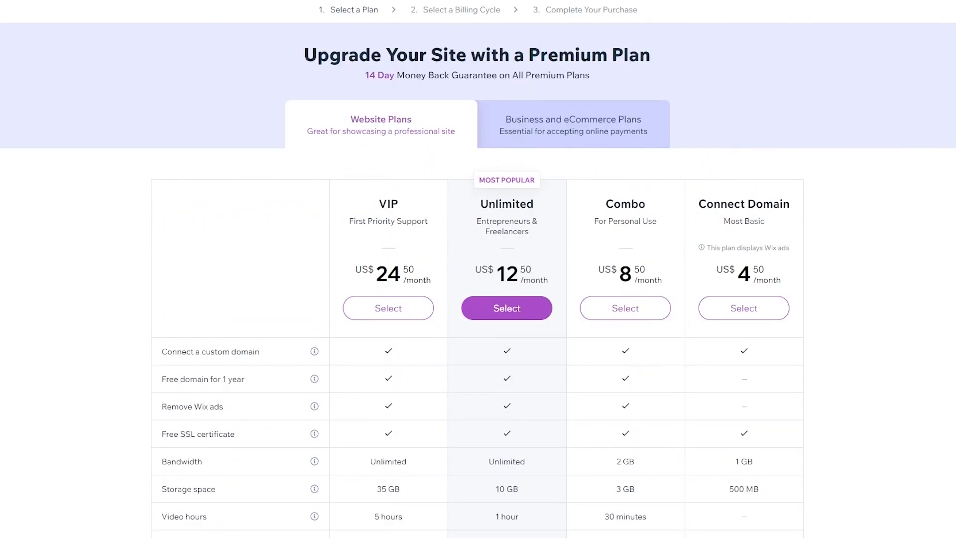
left_click(533, 49)
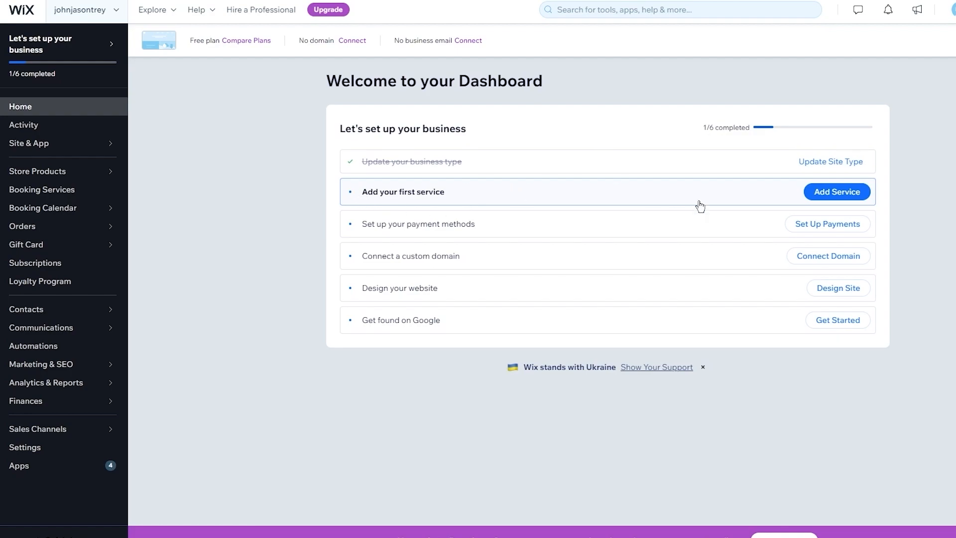
- Start adding a bookable service and browse the Appointment, Class and Course templates
left_click(861, 190)
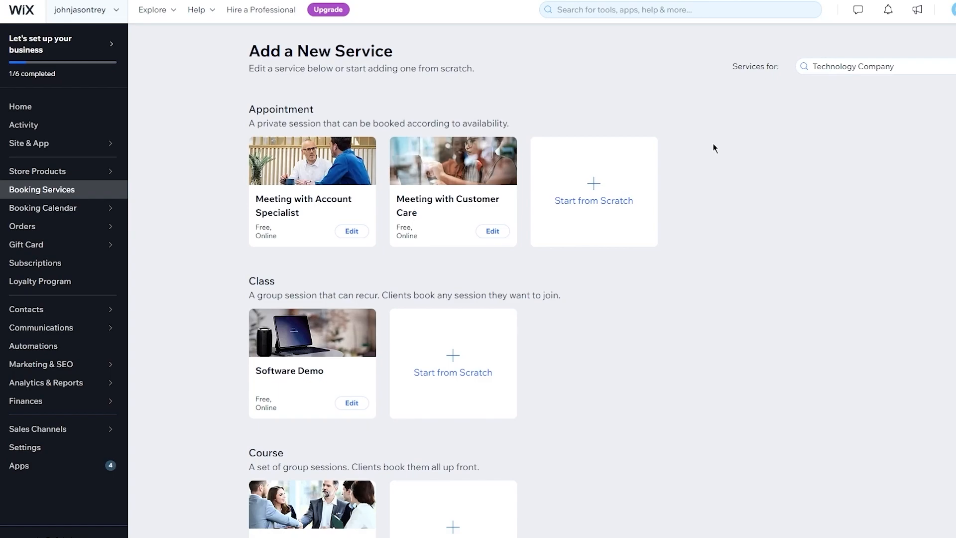
scroll(515, 399, "down", 2)
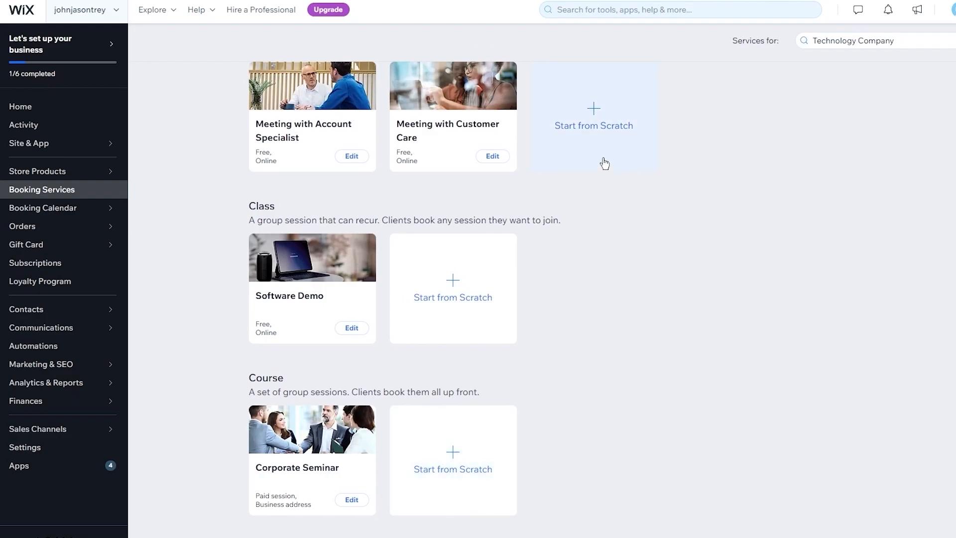
scroll(608, 168, "up", 2)
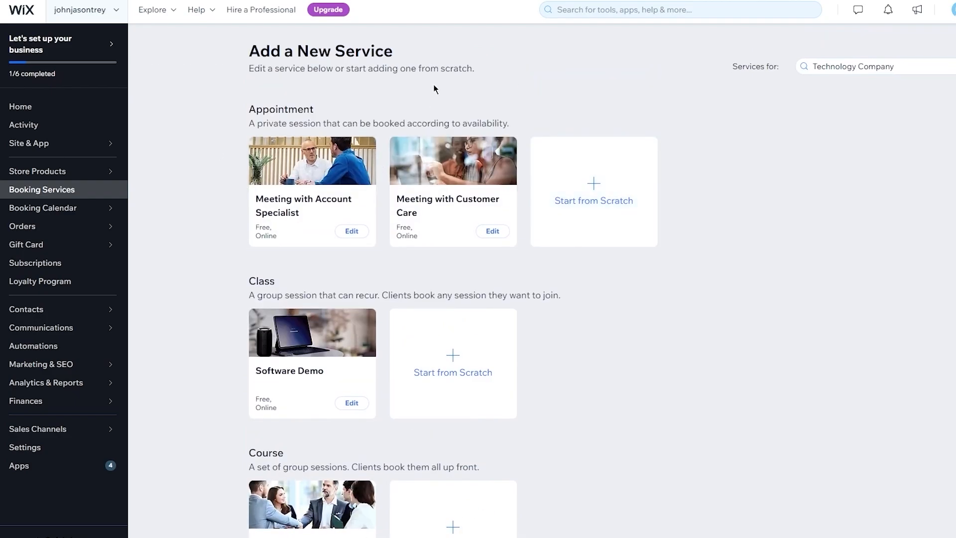
scroll(482, 440, "down", 2)
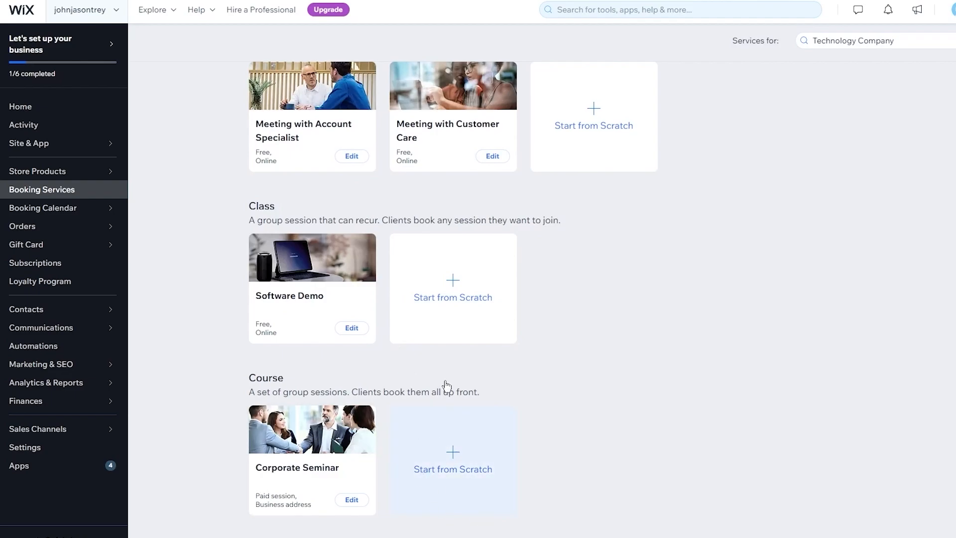
- Start a from-scratch Class service, rename 'Service 1' to IT HELP, and open a new tab
left_click(442, 320)
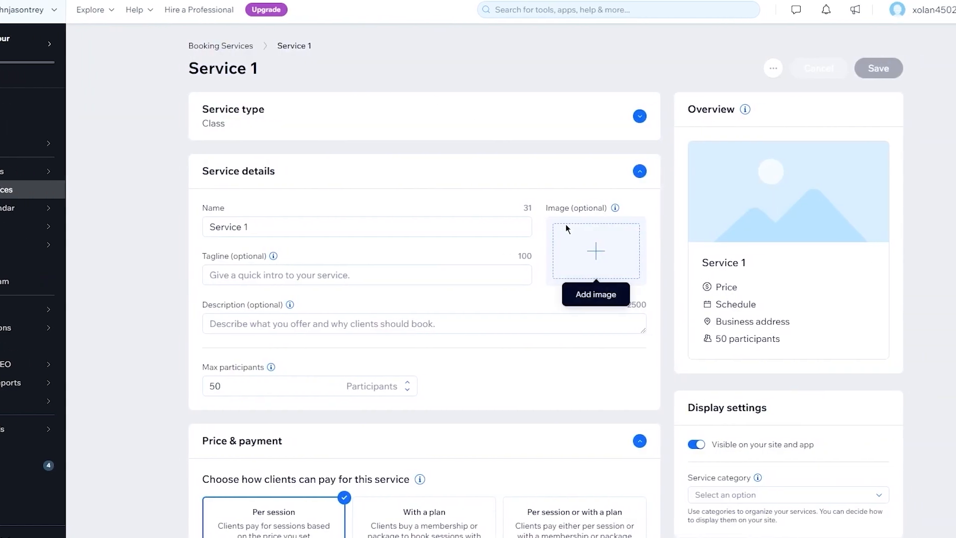
scroll(528, 223, "down", 3)
scroll(426, 168, "up", 3)
left_click_drag(223, 227, 151, 225)
left_click(212, 218)
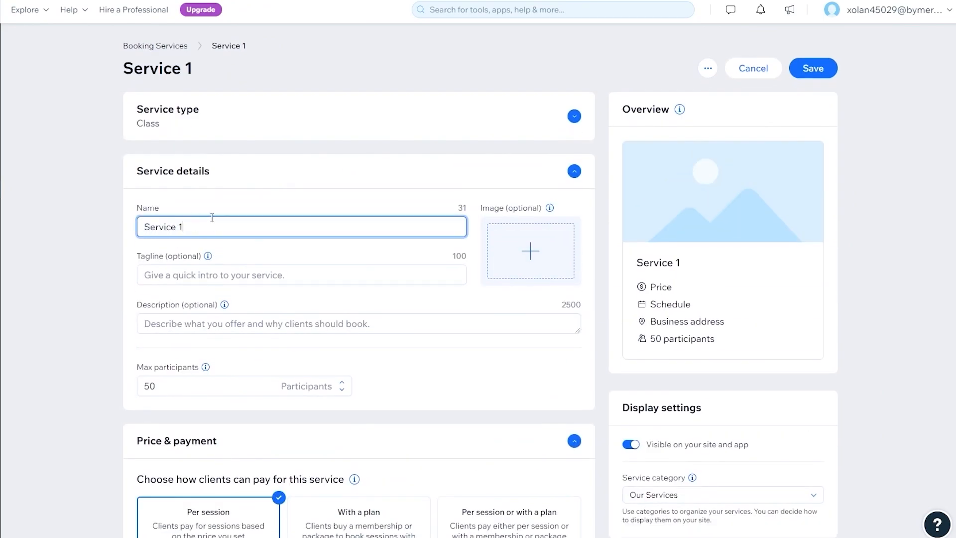
triple_click(152, 220)
type("IT")
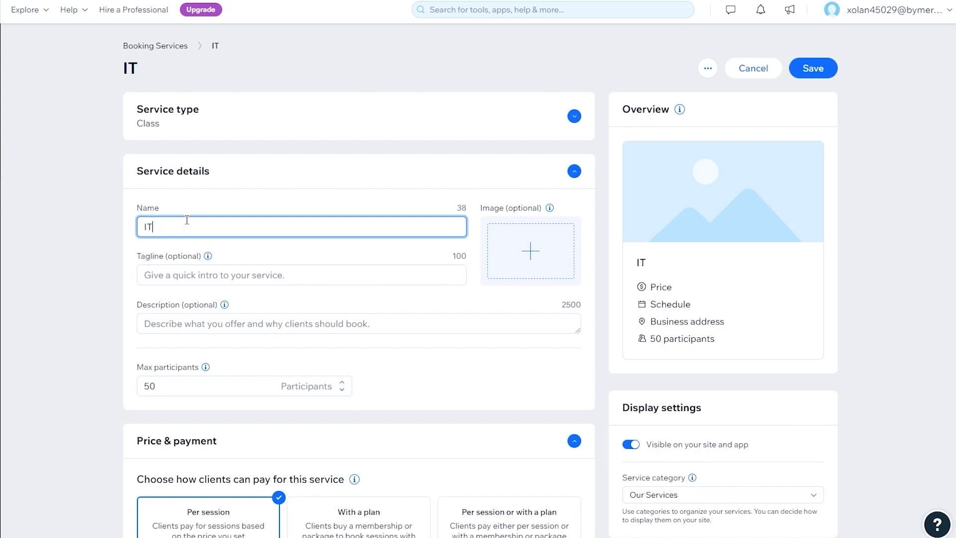
type(" HELP")
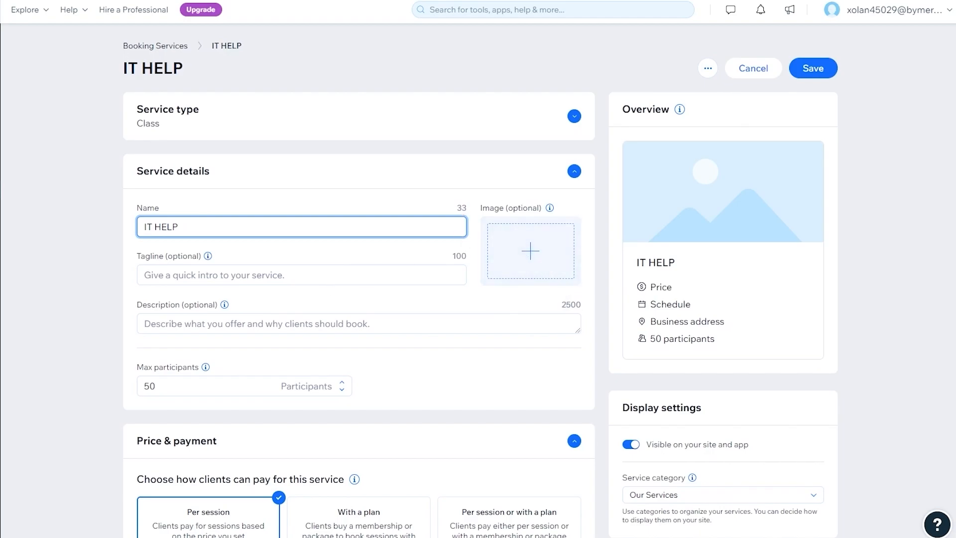
key("ctrl+t")
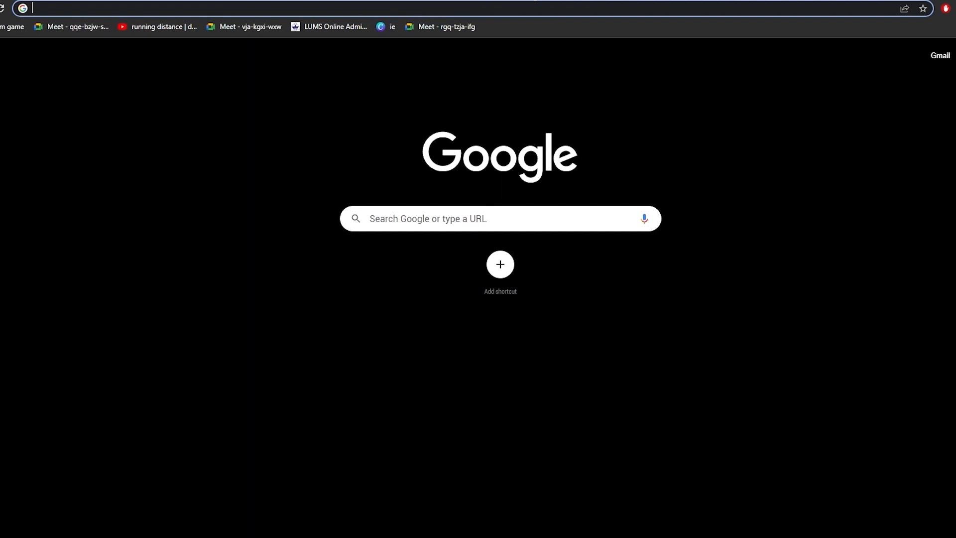
- Search Google for 'pexel' and go to the Pexels website
type("pexel")
key("Return")
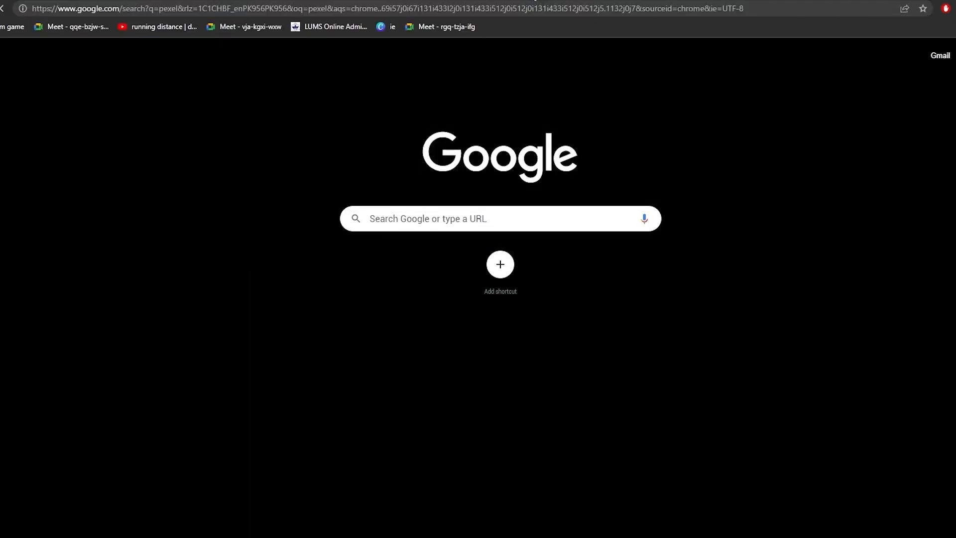
left_click(99, 143)
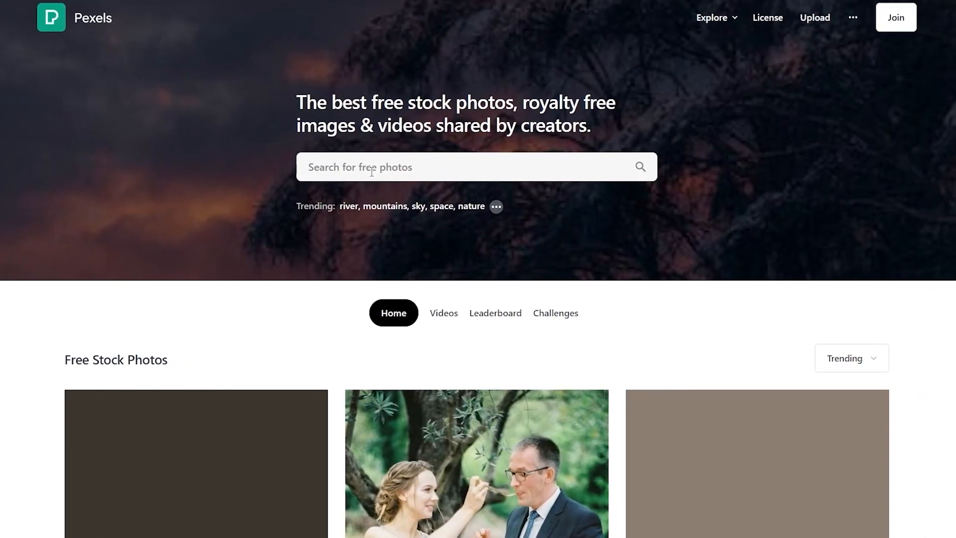
- Search Pexels for 'computer' and download the photo of the man at his office desk
left_click(371, 171)
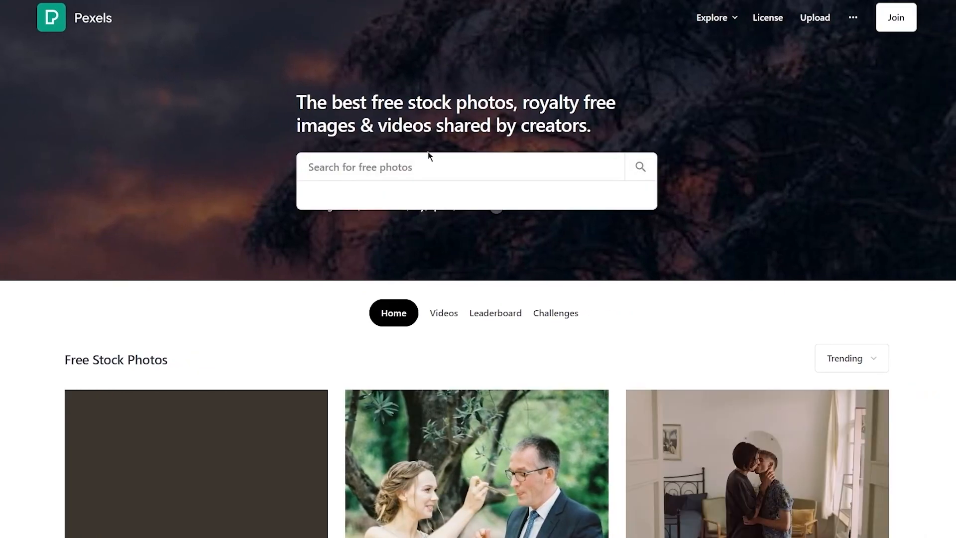
type("computer")
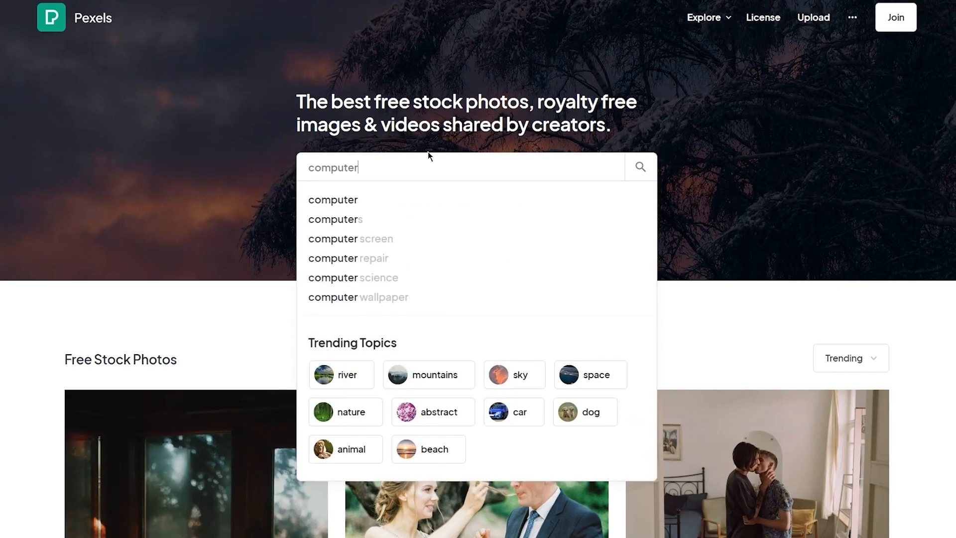
key("Return")
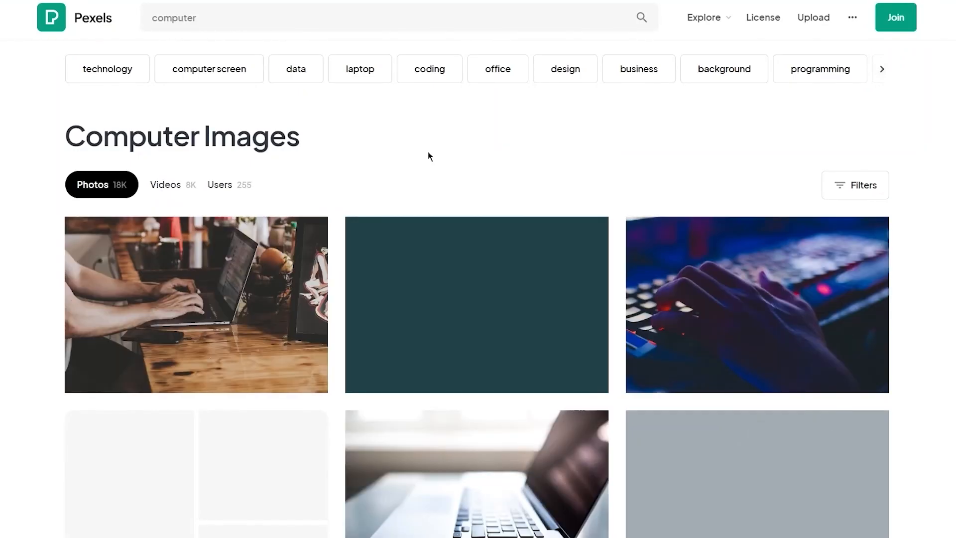
scroll(767, 334, "down", 3)
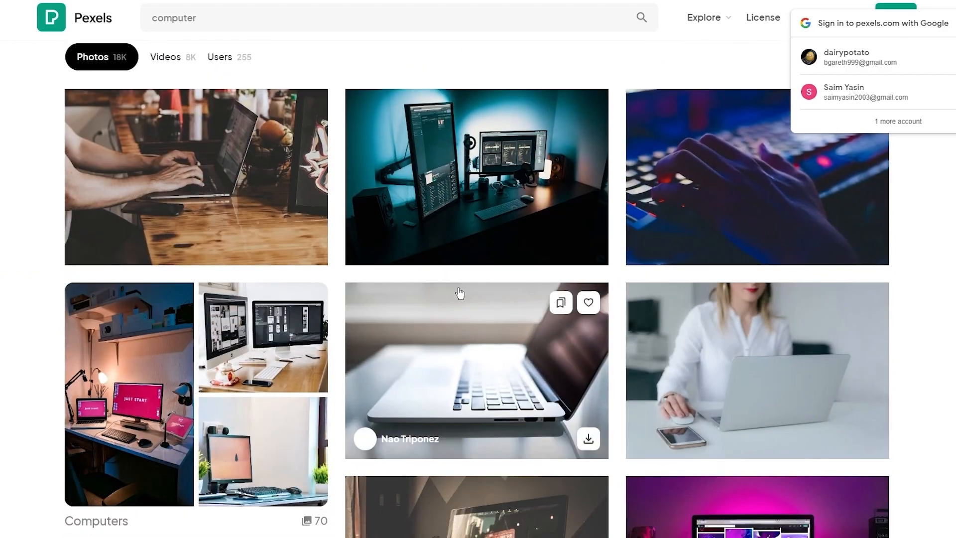
scroll(458, 292, "down", 15)
scroll(355, 328, "up", 5)
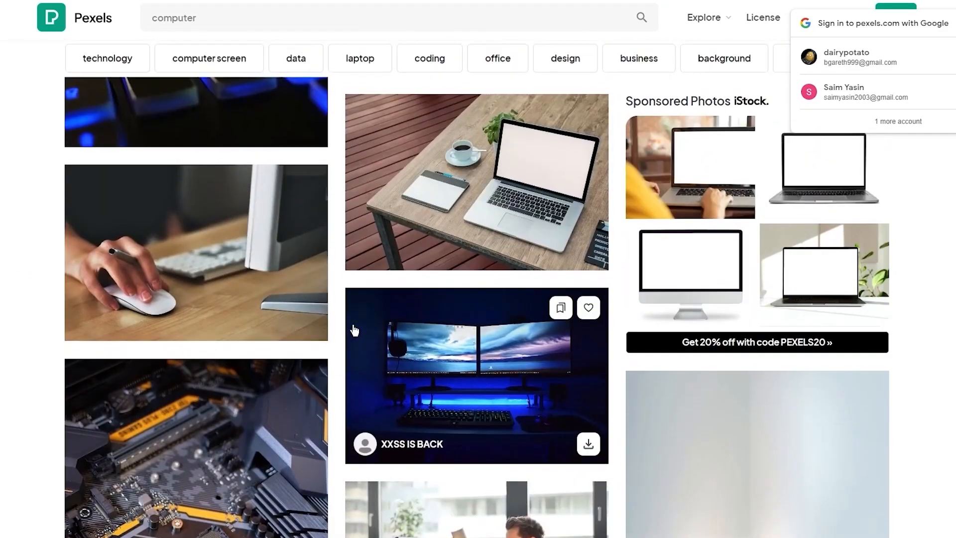
scroll(354, 329, "down", 4)
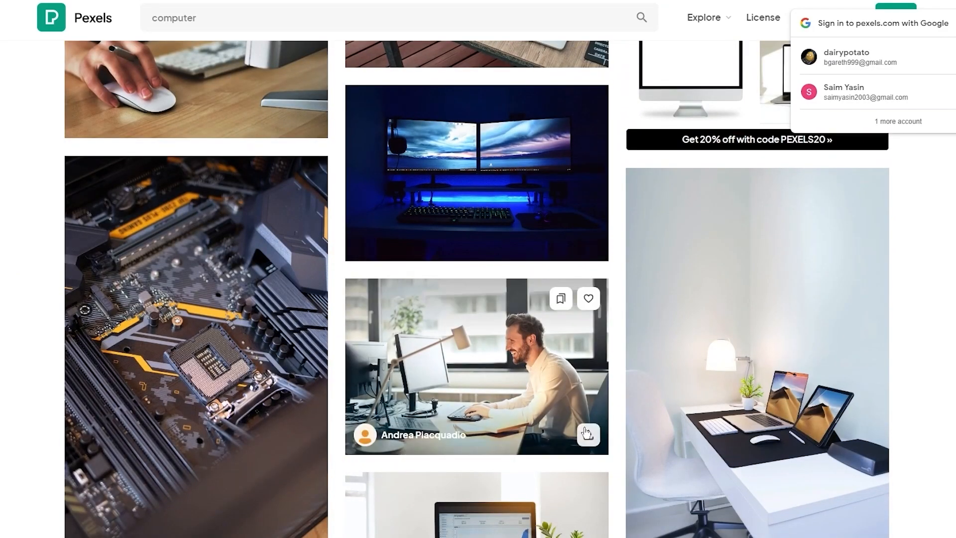
left_click(588, 434)
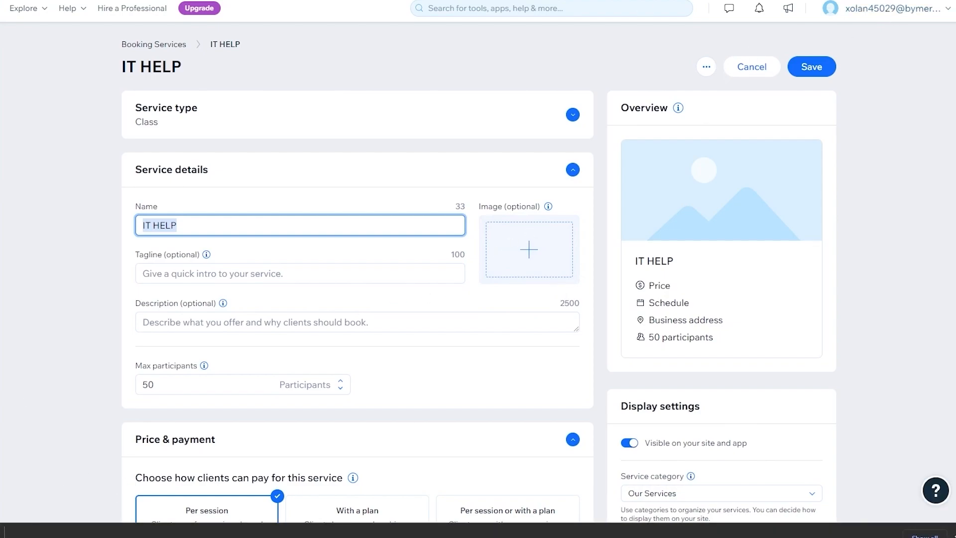
- Upload the downloaded Pexels office photo to Site Files and add it as the IT HELP image
left_click_drag(74, 533, 523, 243)
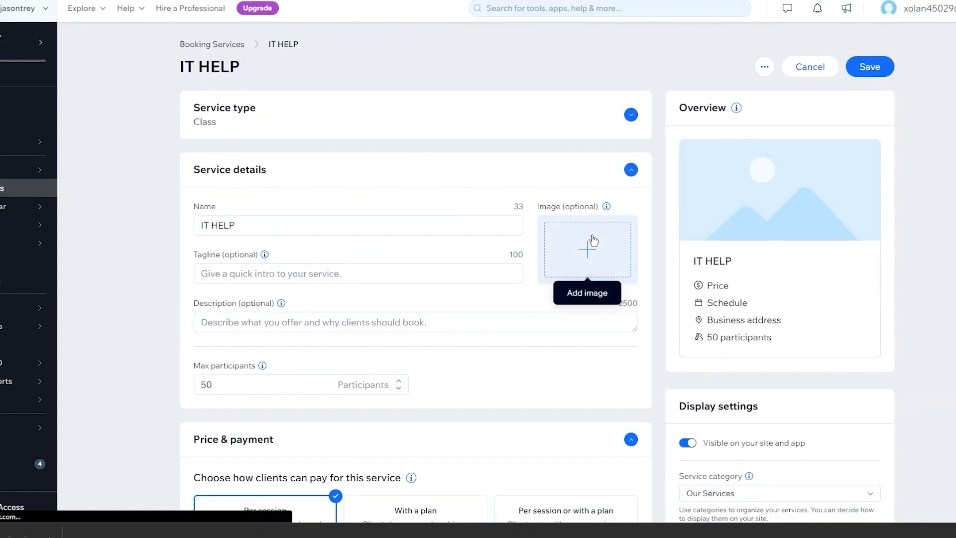
left_click(592, 234)
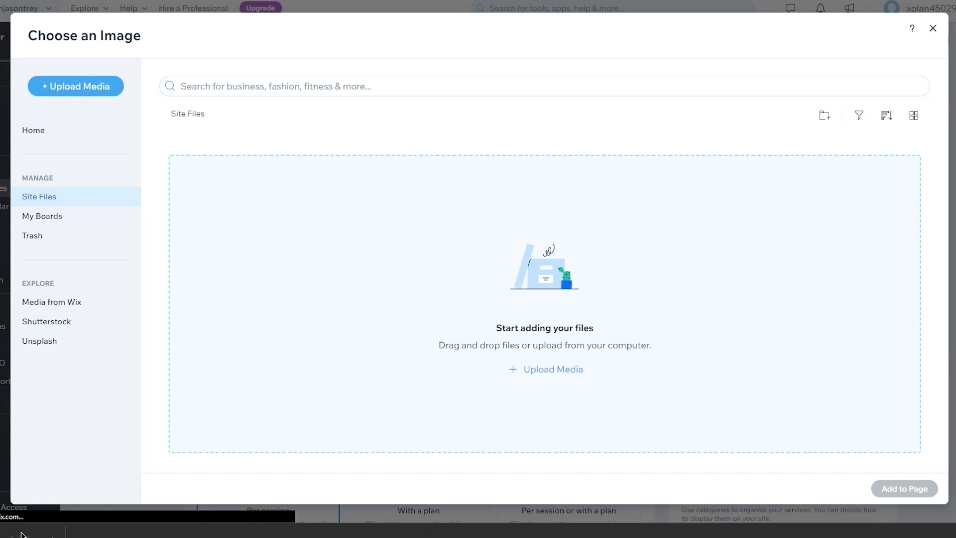
left_click_drag(30, 534, 456, 301)
left_click(576, 371)
left_click_drag(30, 533, 468, 280)
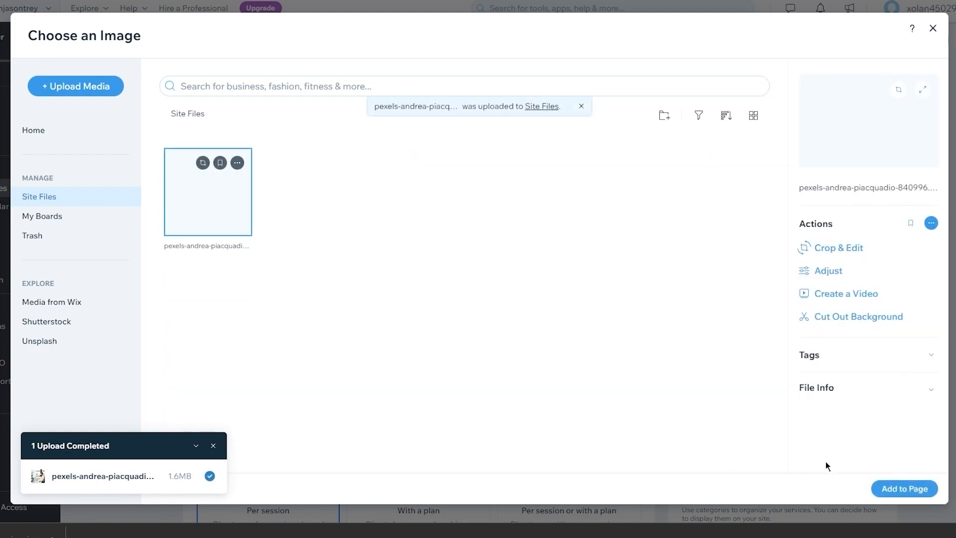
left_click(889, 493)
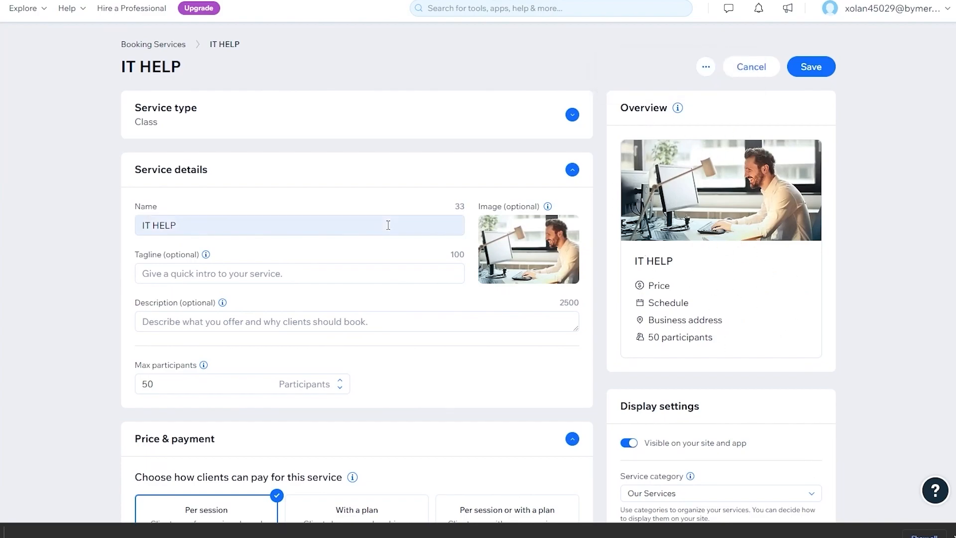
- Enter the tagline 'In this service we provide you with the best IT support you have ever received.'
left_click(228, 273)
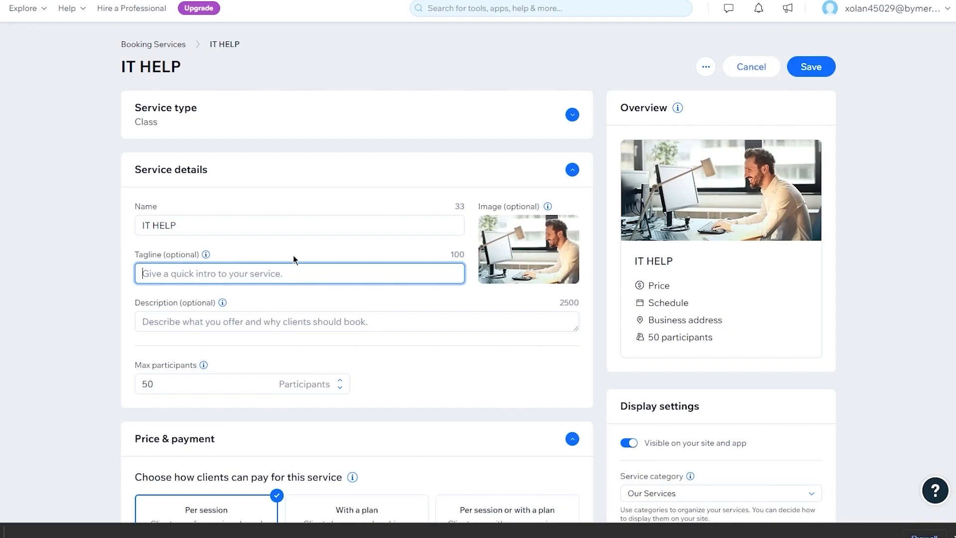
type("In")
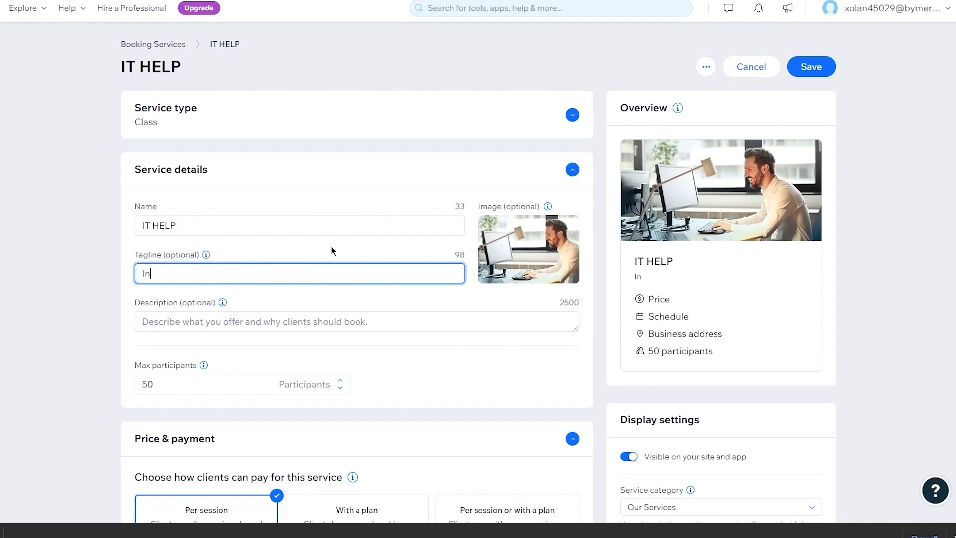
type(" this service we provide you")
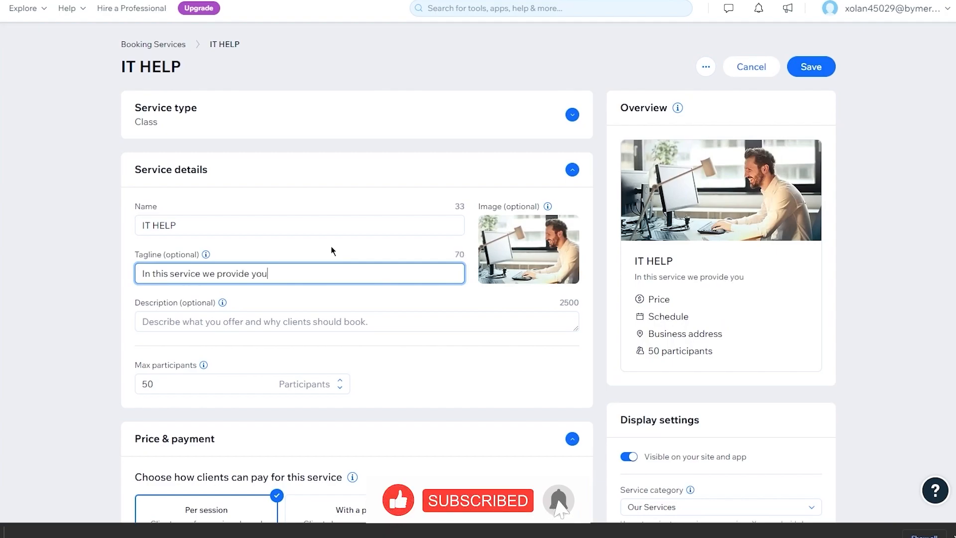
type(" with the best ")
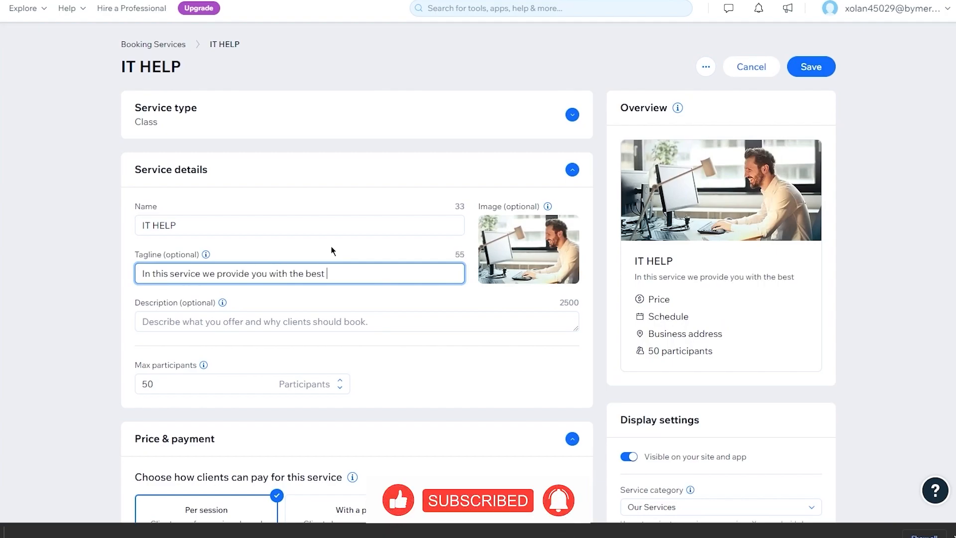
type("IT supprt u")
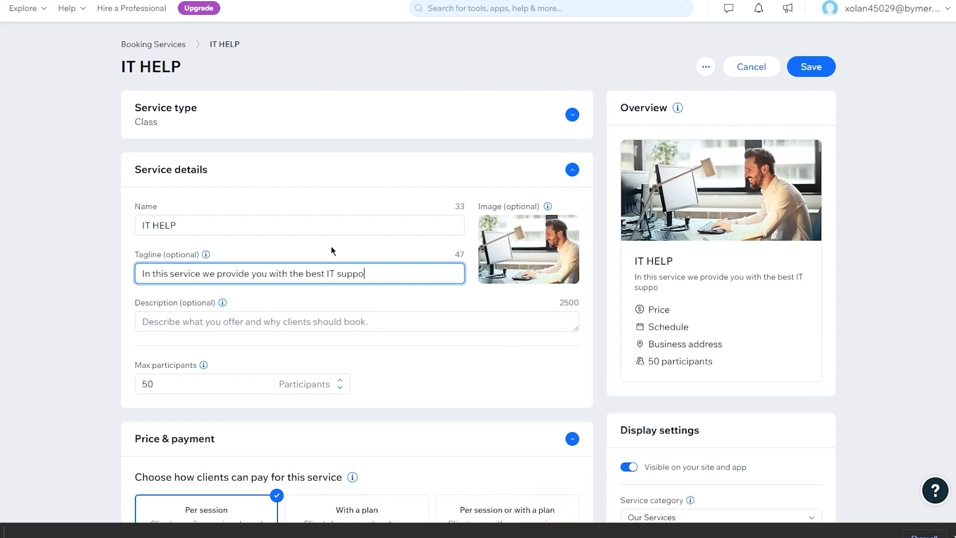
key("BackSpace")
key("BackSpace")
key("BackSpace")
key("BackSpace")
type("ort you have ever ecieved")
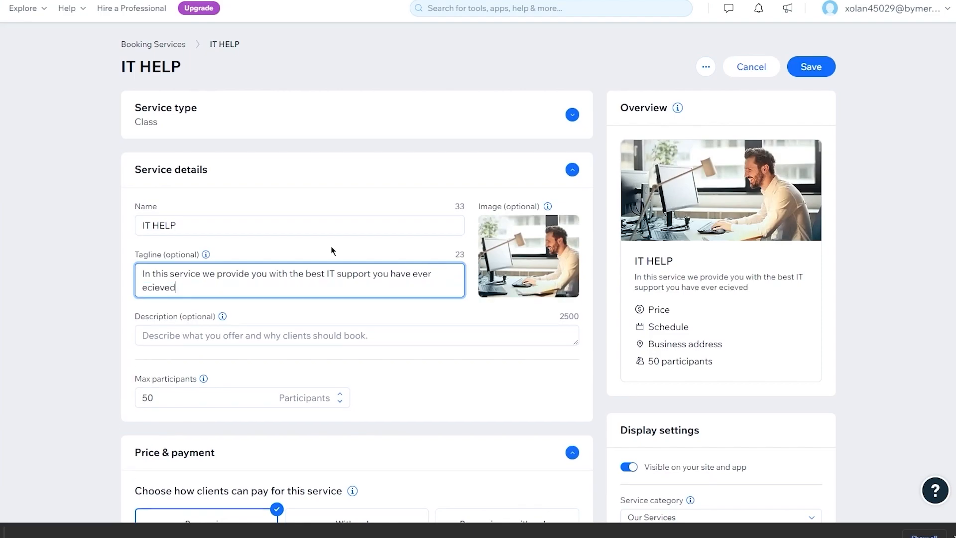
right_click(158, 289)
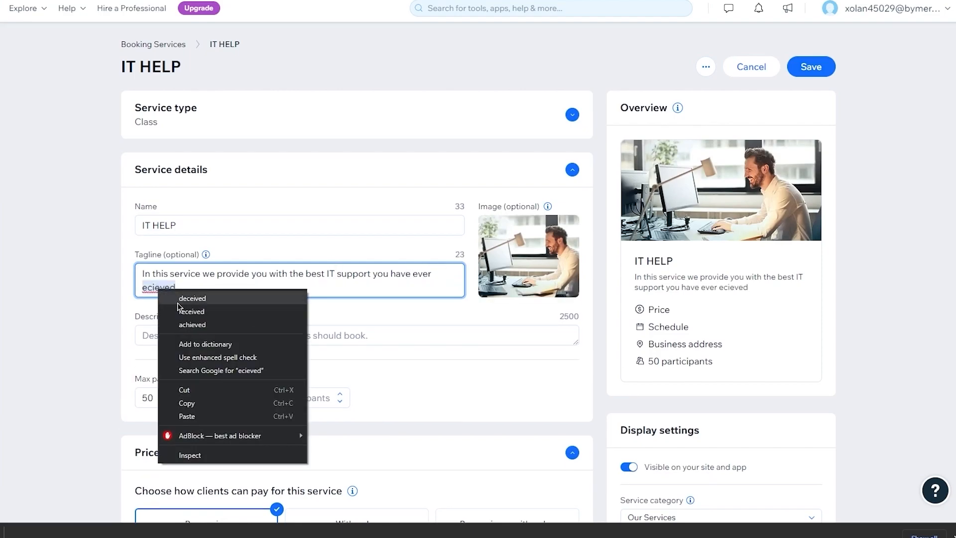
left_click(195, 322)
type(".")
- Leave the service description empty and scroll down to the next settings
left_click(402, 326)
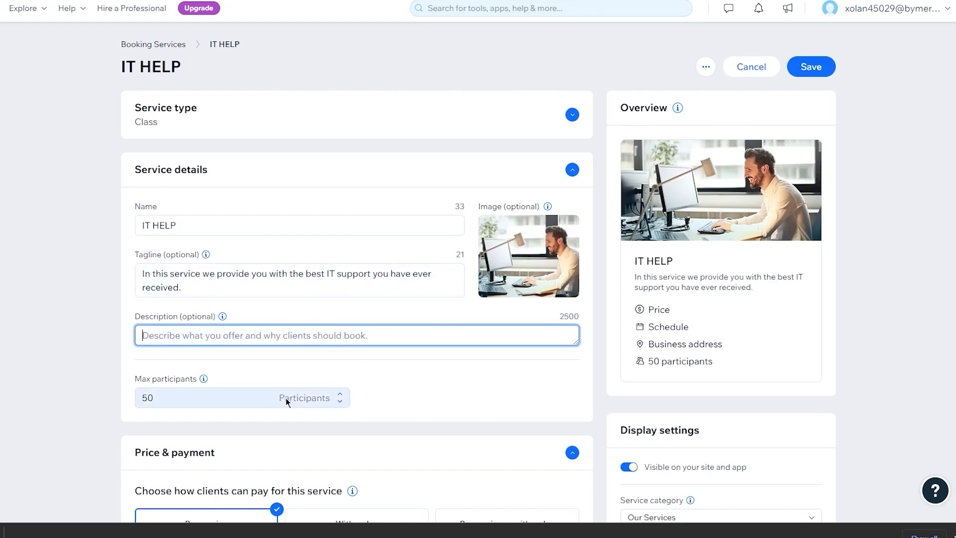
left_click(401, 388)
scroll(402, 388, "down", 2)
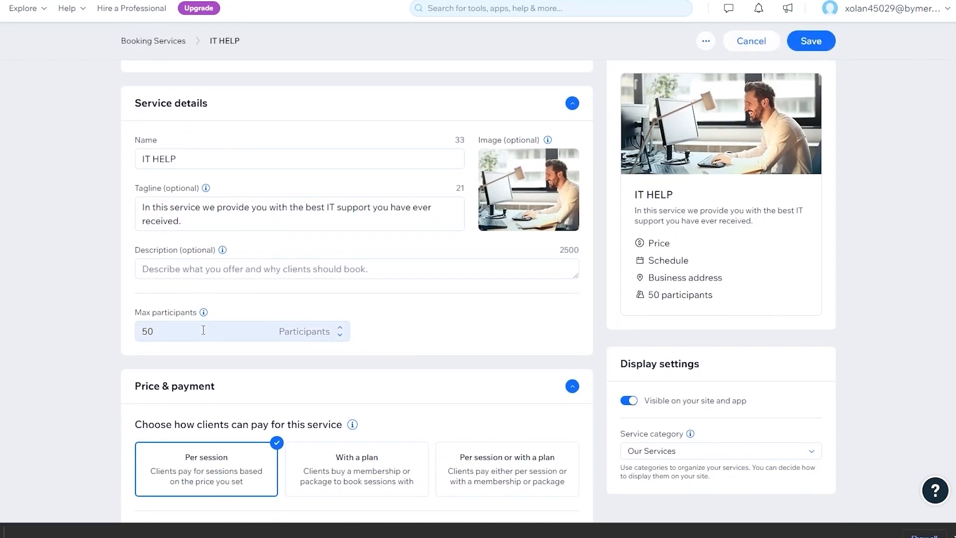
scroll(601, 377, "down", 5)
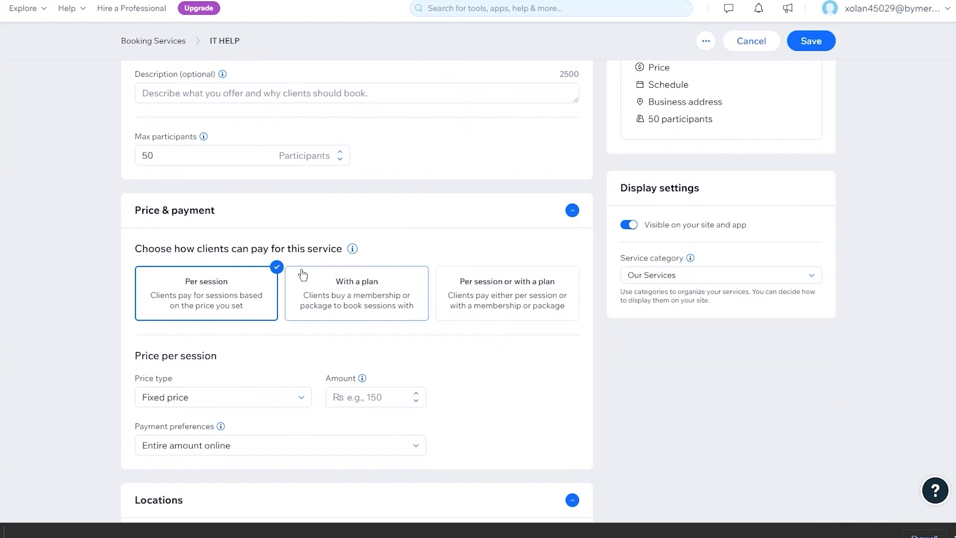
- Set IT HELP pricing to per-session payment with a Fixed price type
scroll(298, 272, "down", 1)
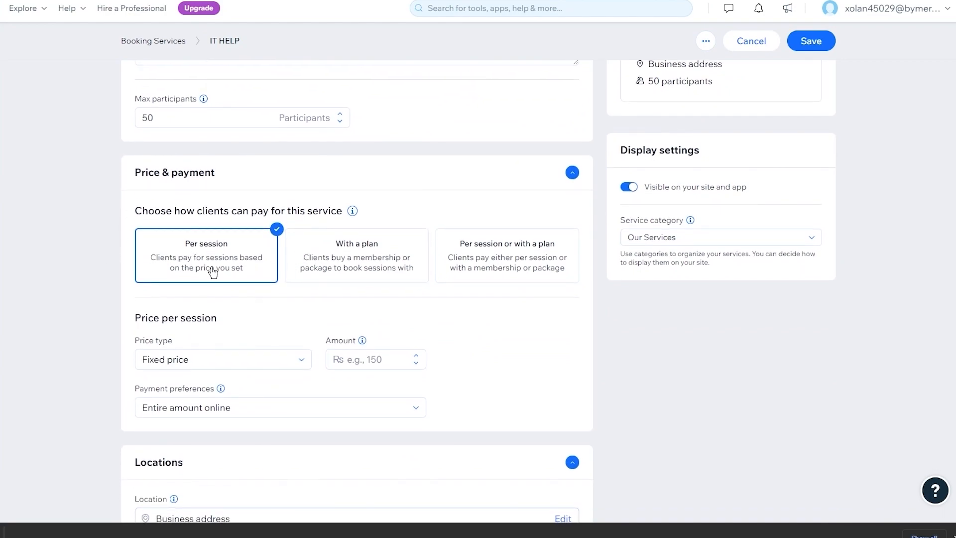
left_click(519, 274)
scroll(461, 342, "down", 2)
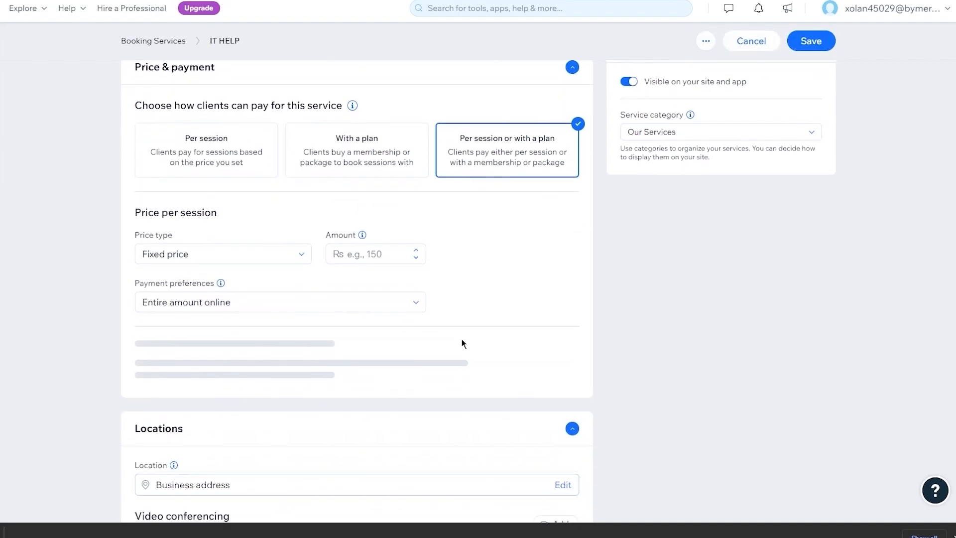
left_click(244, 164)
scroll(320, 234, "down", 1)
left_click(236, 198)
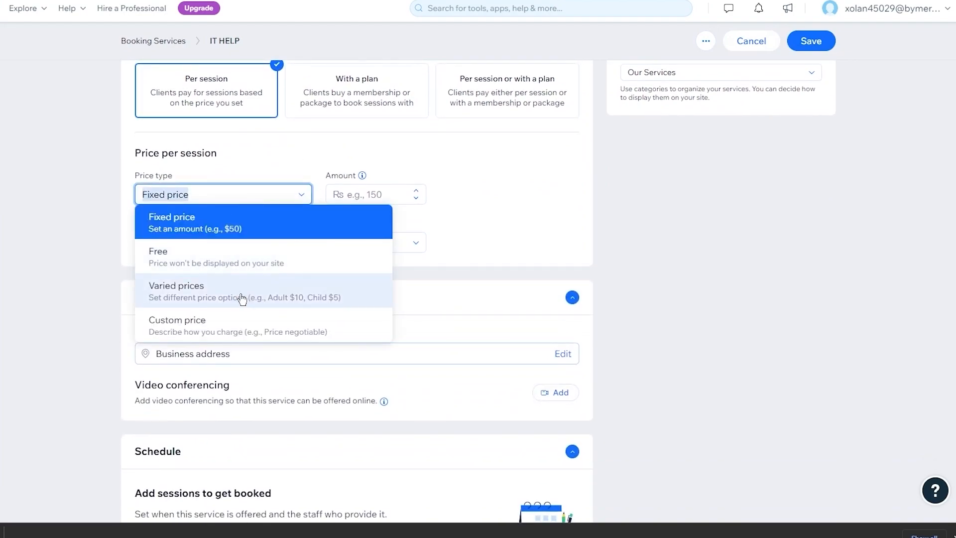
left_click(291, 217)
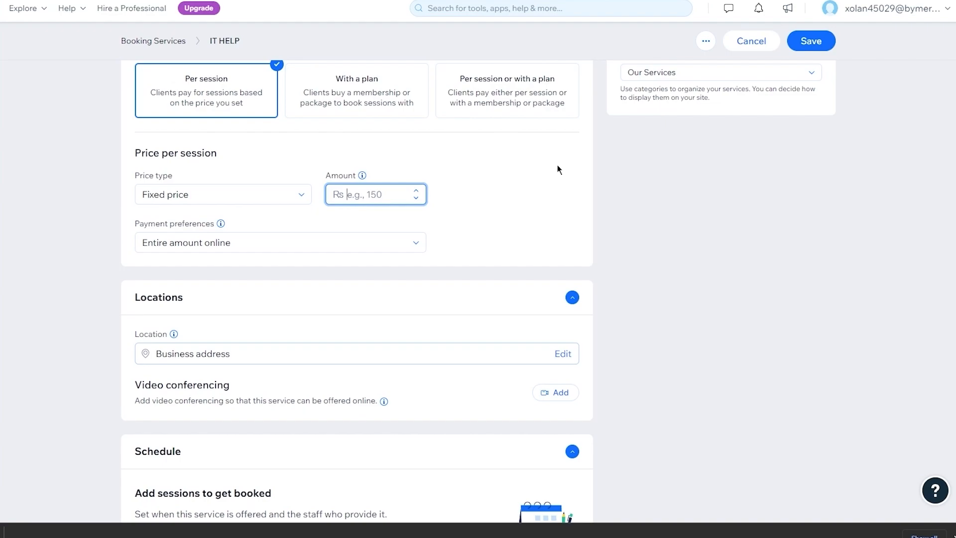
- Enter 1240 as the session amount and keep payment as the entire amount online
type("12")
type("24000")
key("BackSpace")
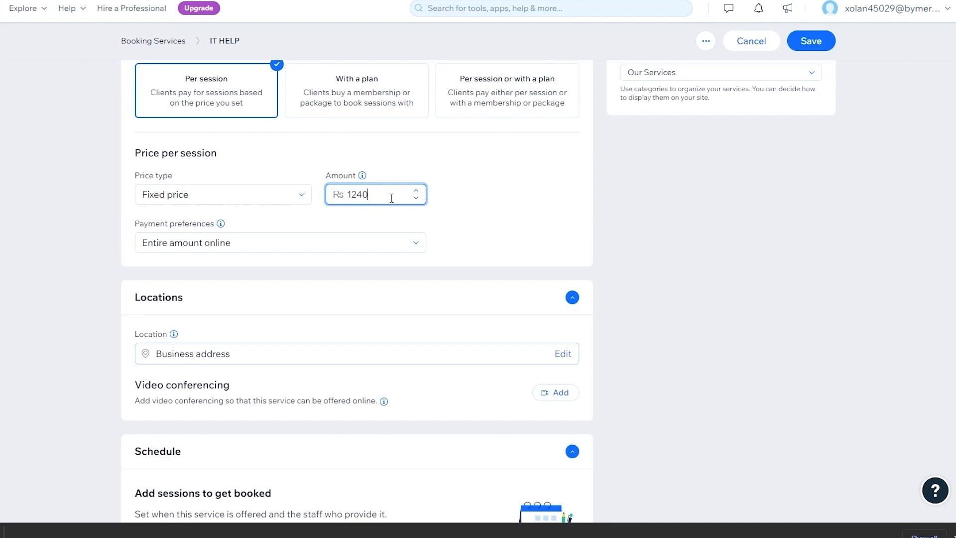
left_click(343, 241)
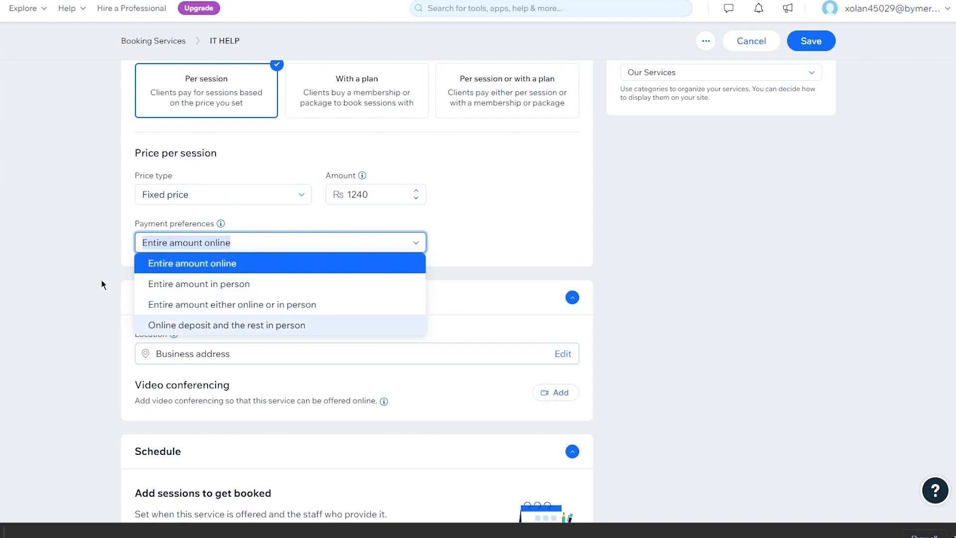
left_click(321, 258)
left_click(334, 244)
left_click(335, 247)
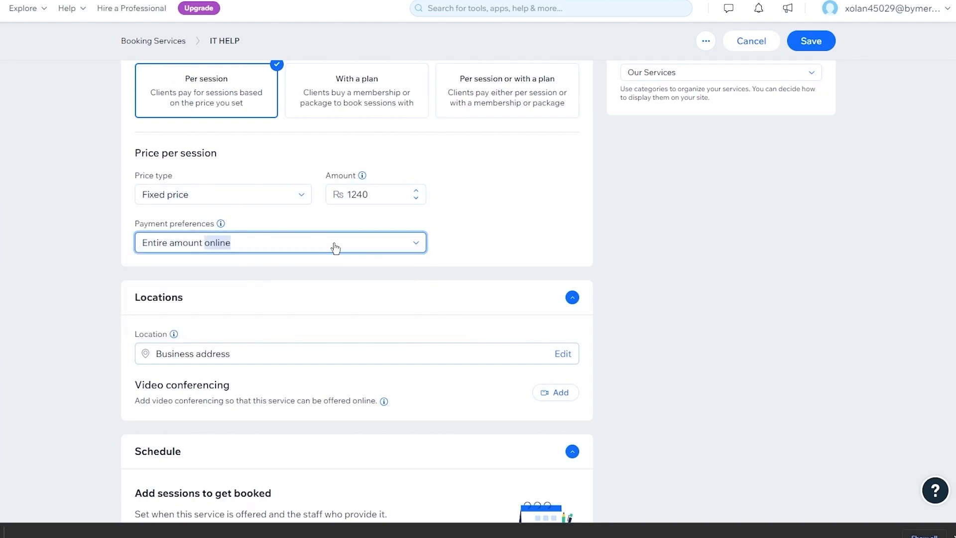
scroll(330, 247, "down", 5)
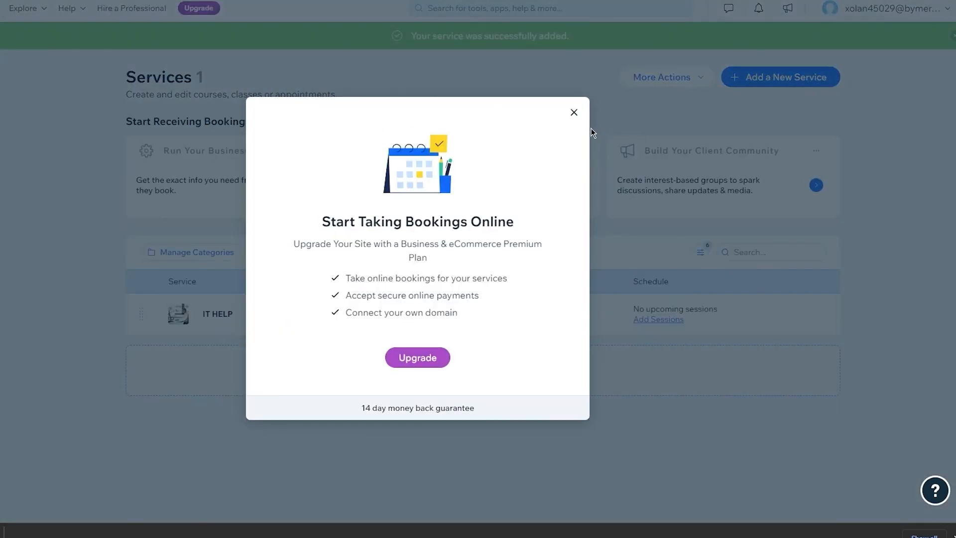
- Close the bookings upgrade offer and setup checklist, then return to My Sites via the Wix logo
left_click(574, 114)
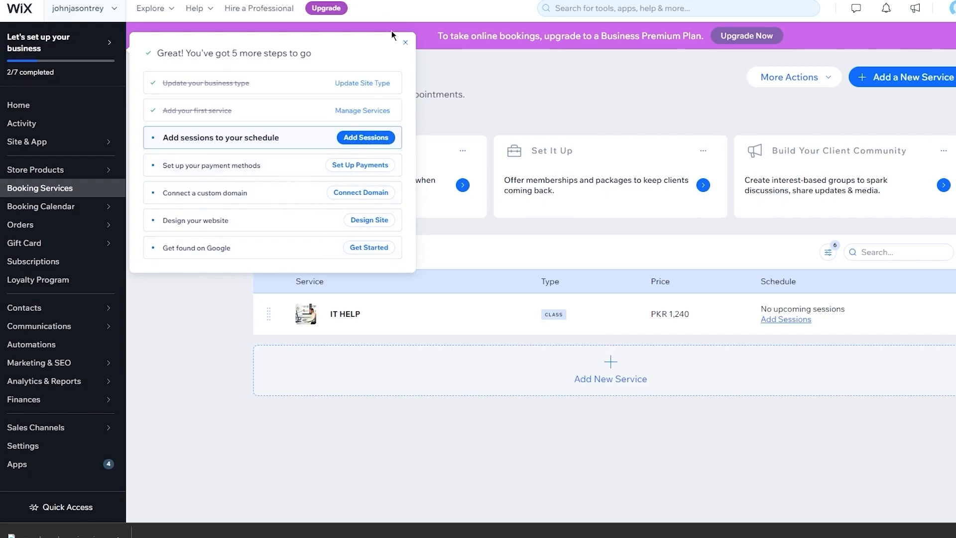
left_click(405, 42)
left_click(26, 15)
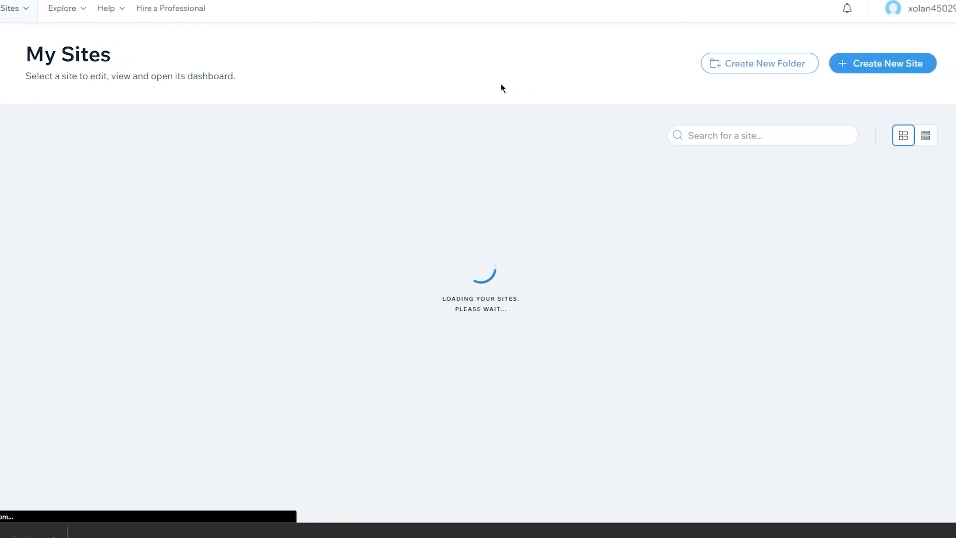
- Open the site's dashboard with Select Site and choose Design Site
mouse_move(66, 273)
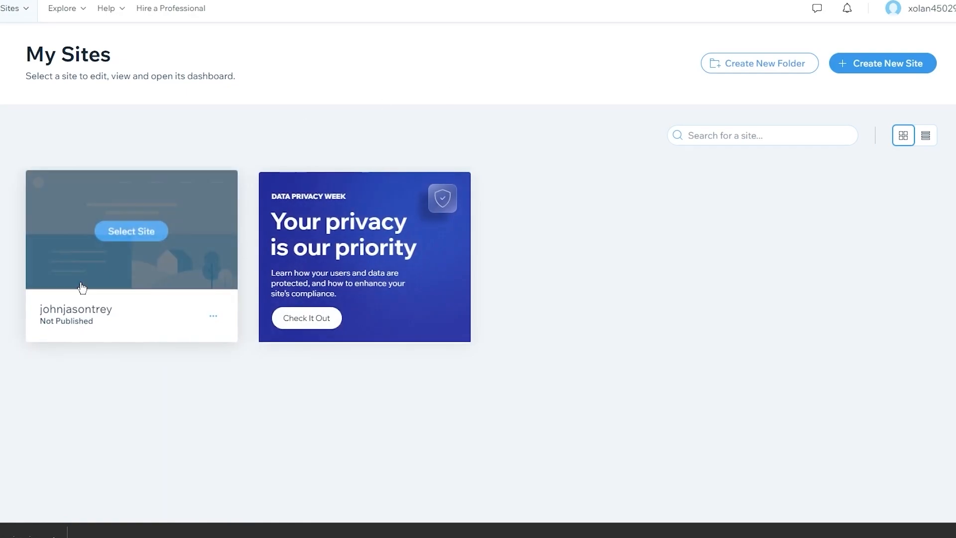
left_click(132, 236)
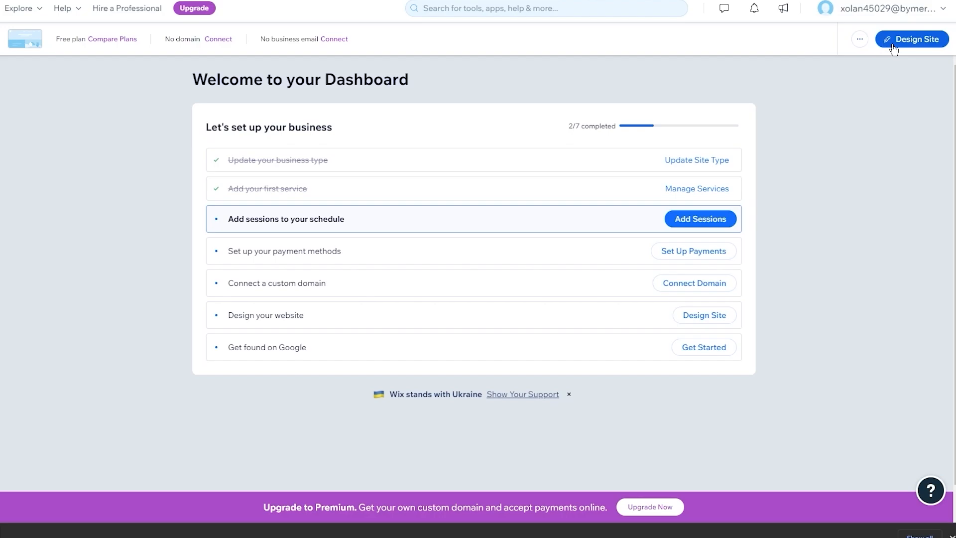
left_click(894, 46)
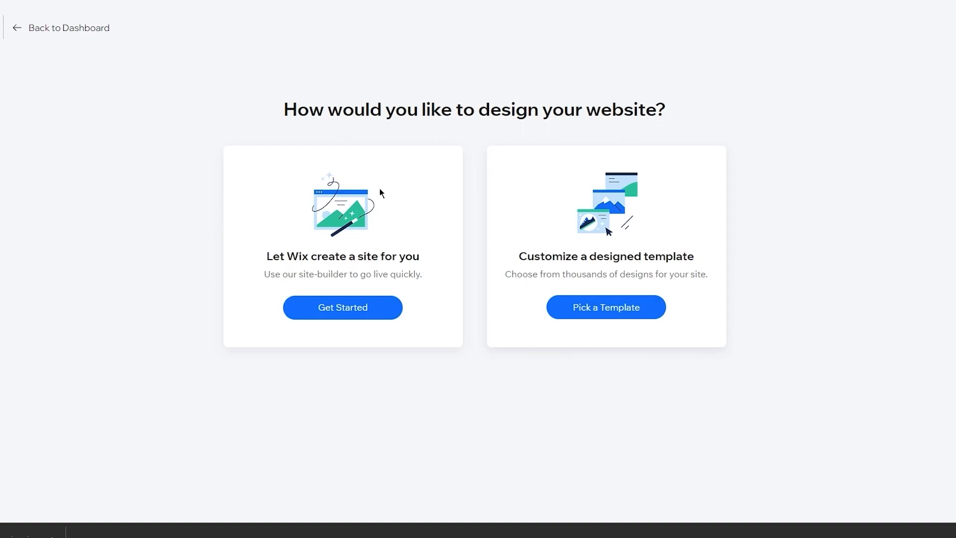
- Choose Pick a Template and filter the gallery to Blank Templates
left_click(587, 308)
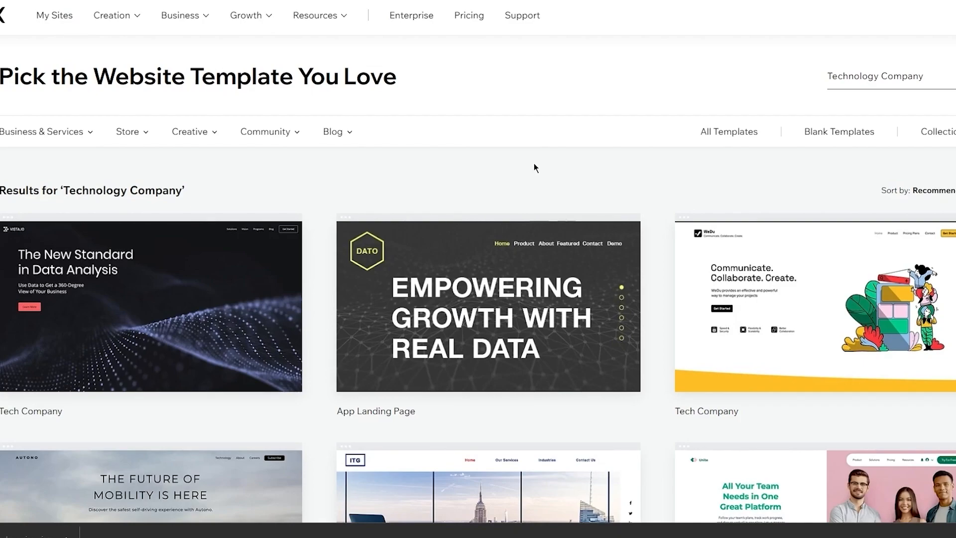
left_click(825, 137)
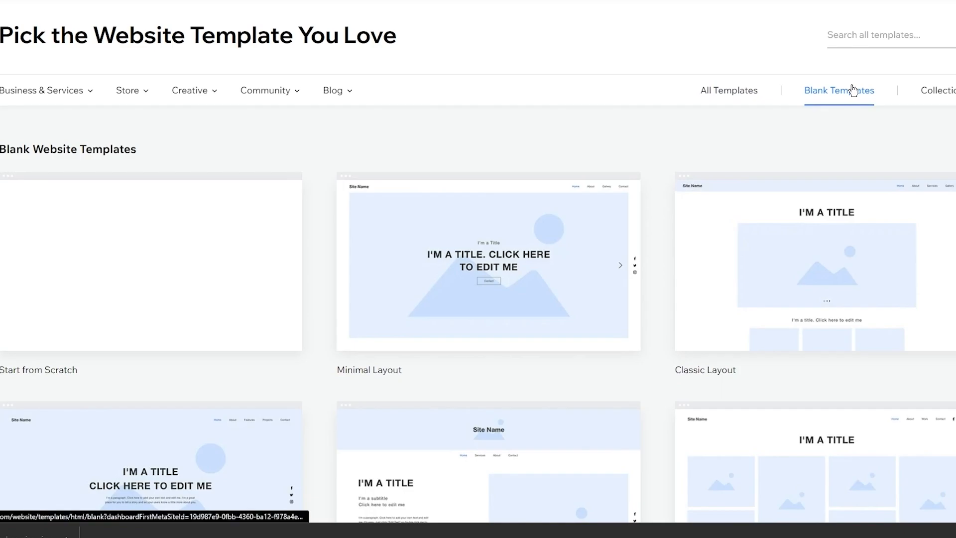
scroll(656, 195, "down", 15)
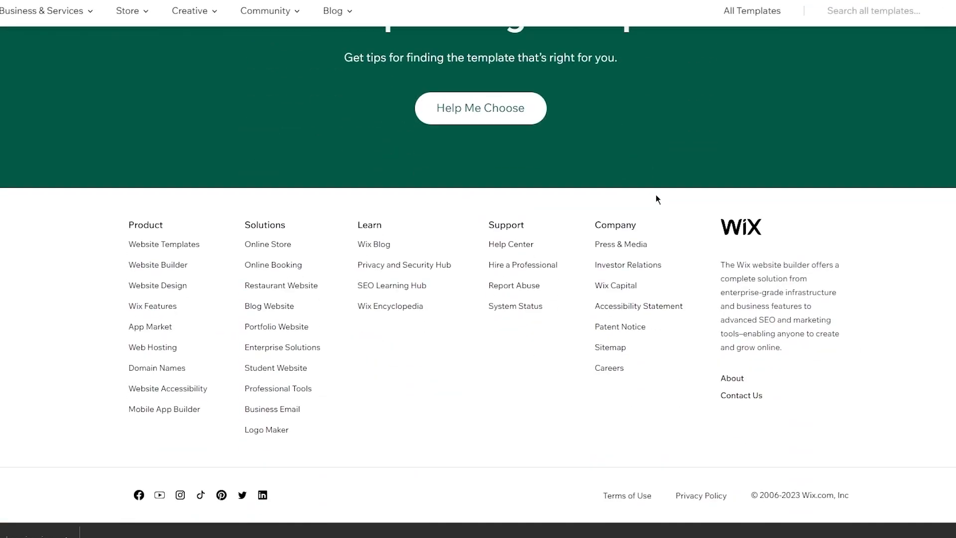
scroll(656, 195, "up", 15)
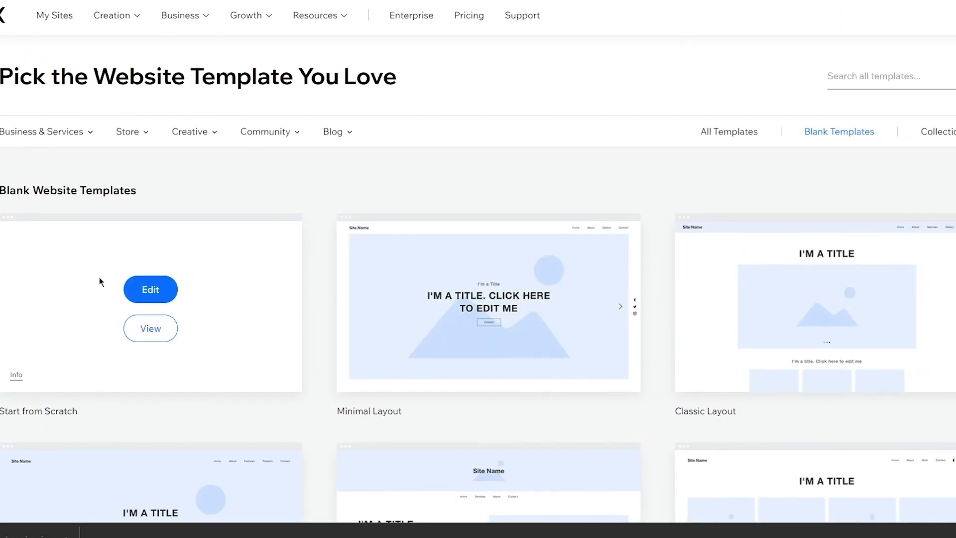
- Open the Start from Scratch template's editor in a new browser tab
right_click(156, 286)
left_click(199, 296)
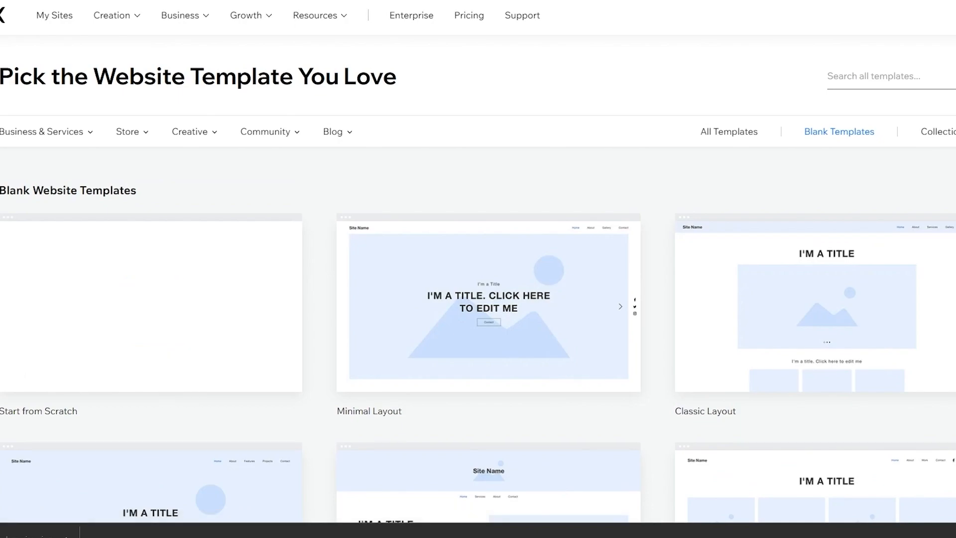
left_click(192, 1)
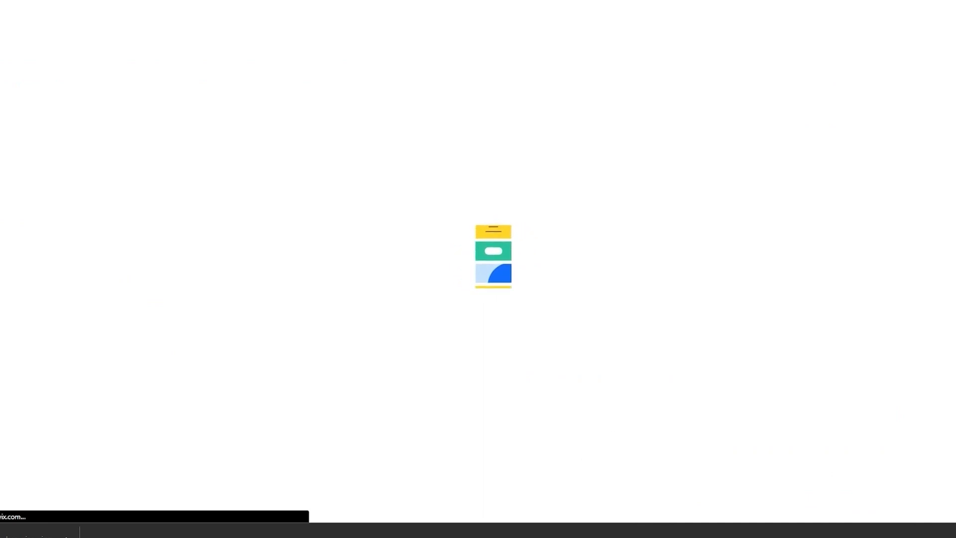
left_click(131, 0)
key("ctrl+Tab")
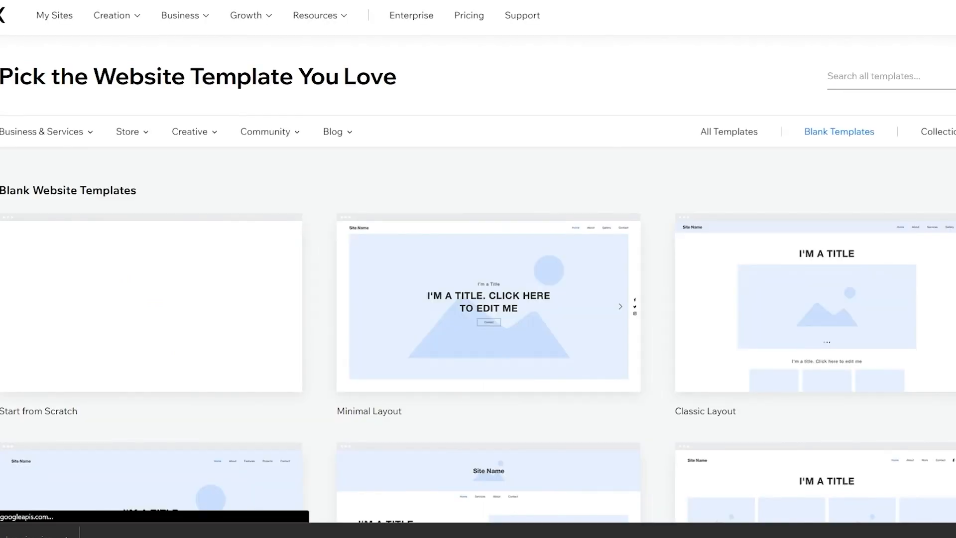
key("ctrl+shift+Tab")
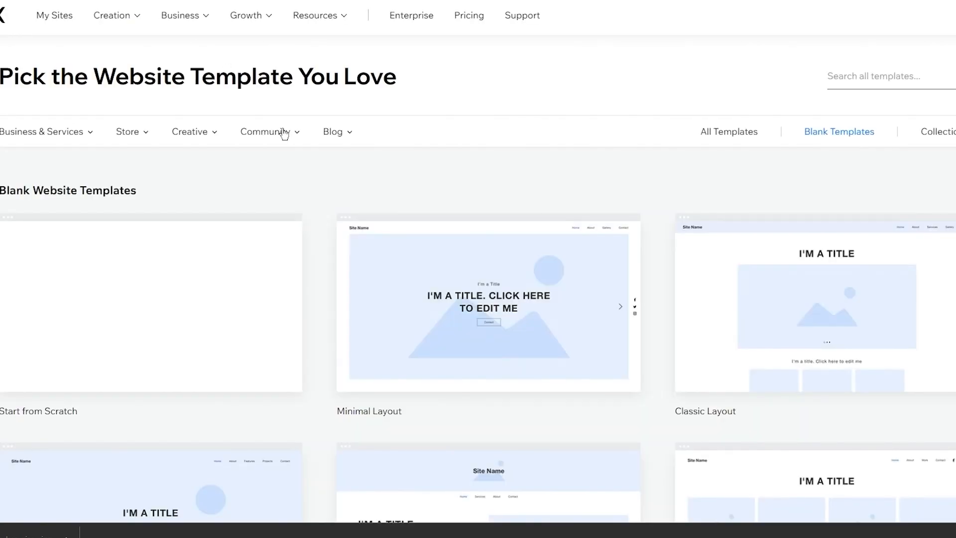
- Browse the Minimal, Classic, Split Screen and Overlapping blank layouts in the gallery
scroll(670, 204, "down", 2)
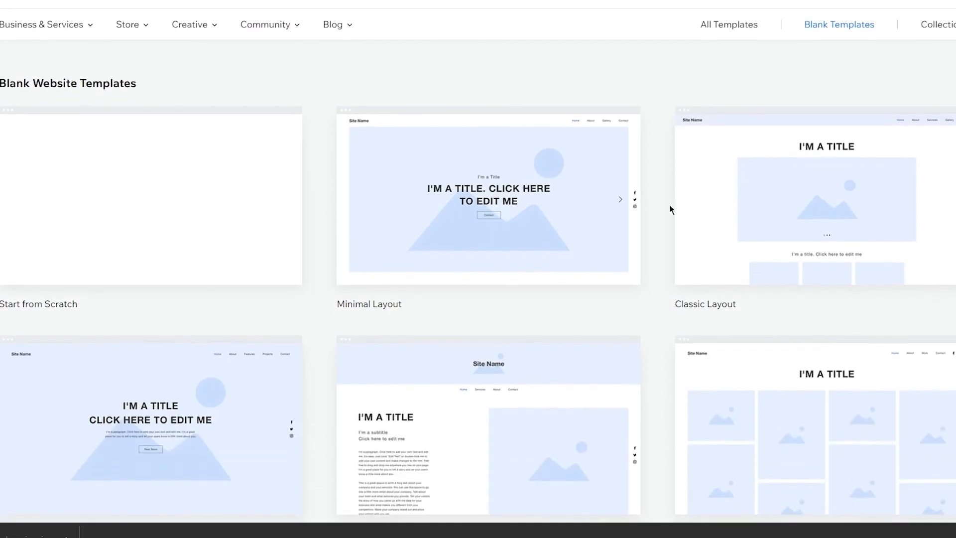
mouse_move(280, 205)
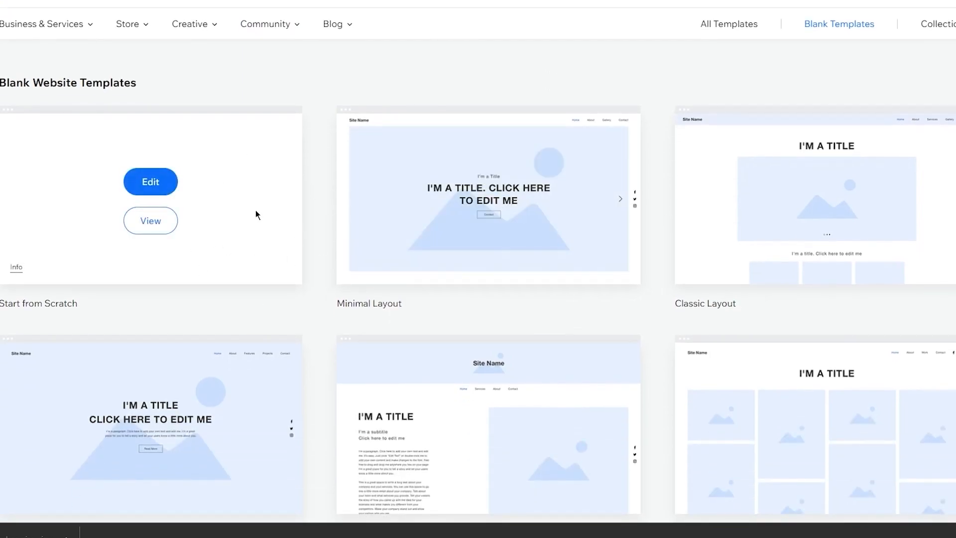
scroll(597, 165, "down", 5)
mouse_move(775, 406)
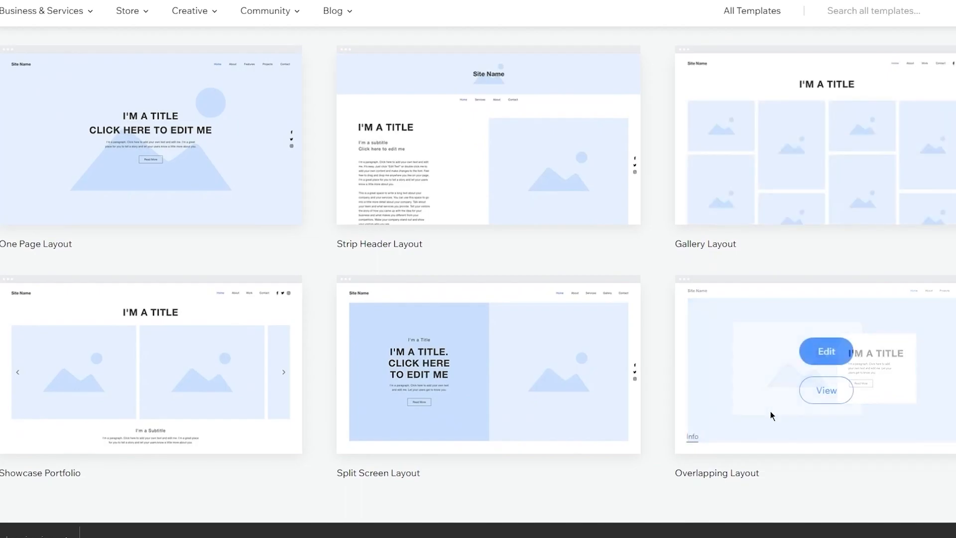
scroll(653, 246, "up", 8)
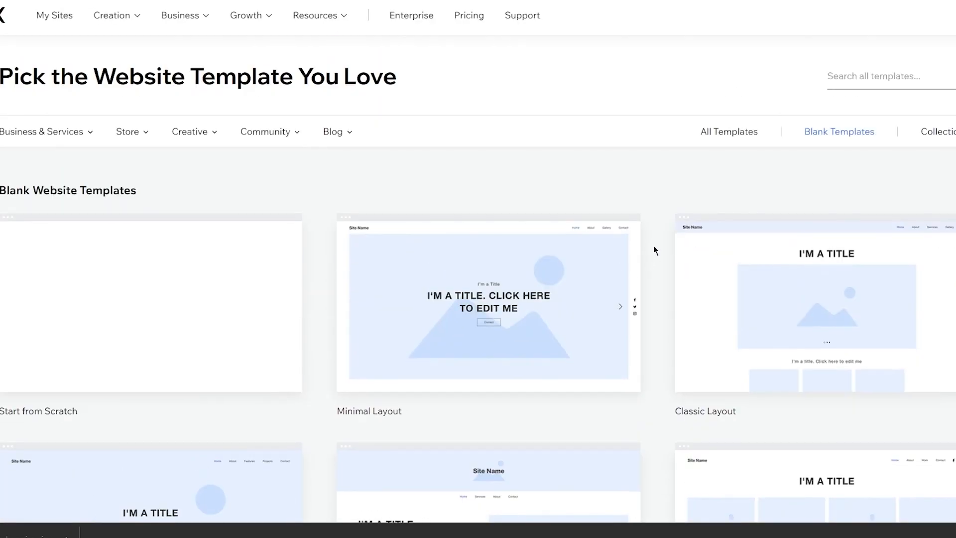
scroll(654, 246, "down", 1)
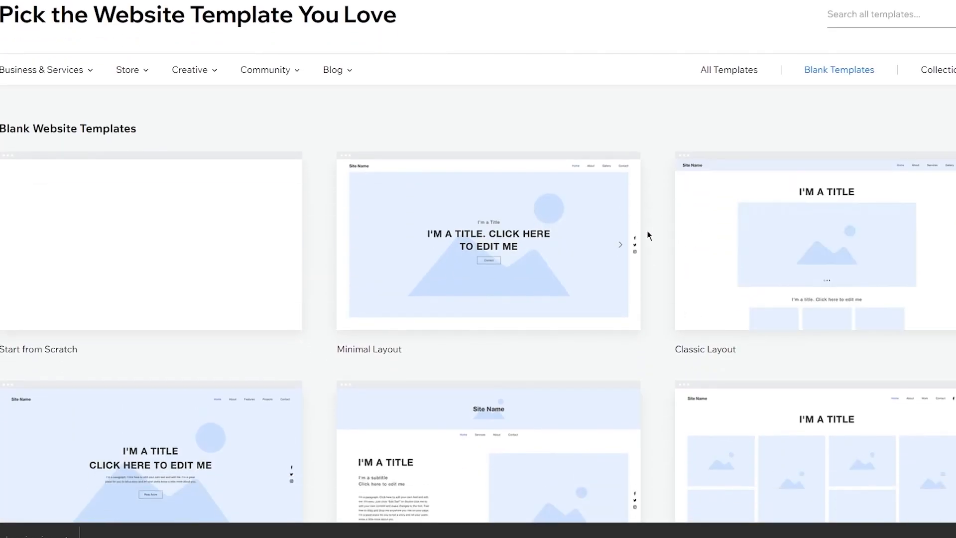
scroll(668, 256, "down", 9)
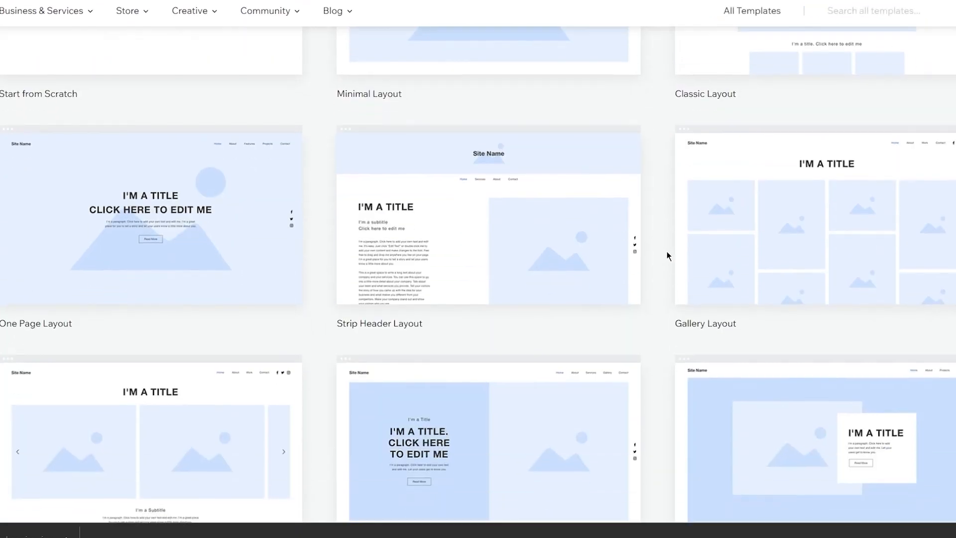
scroll(666, 256, "up", 10)
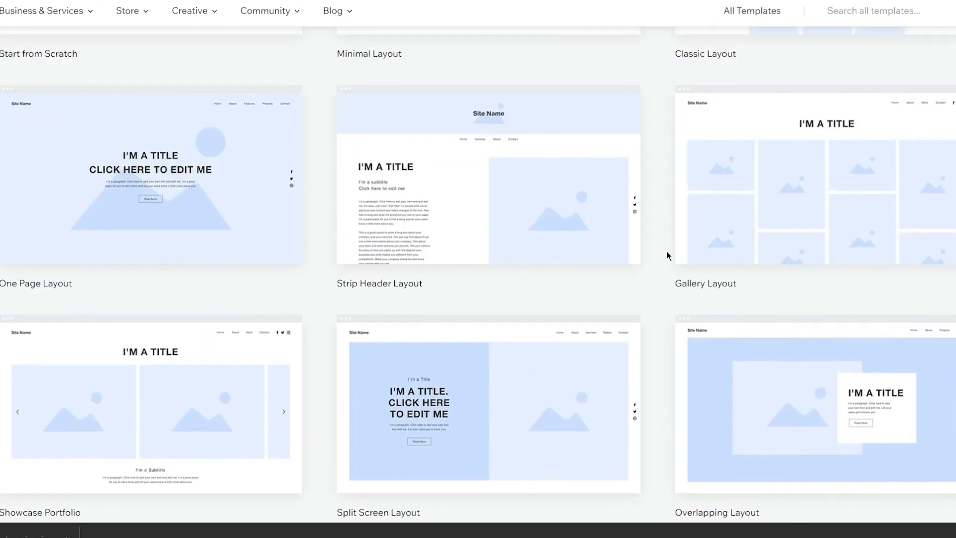
scroll(651, 347, "down", 9)
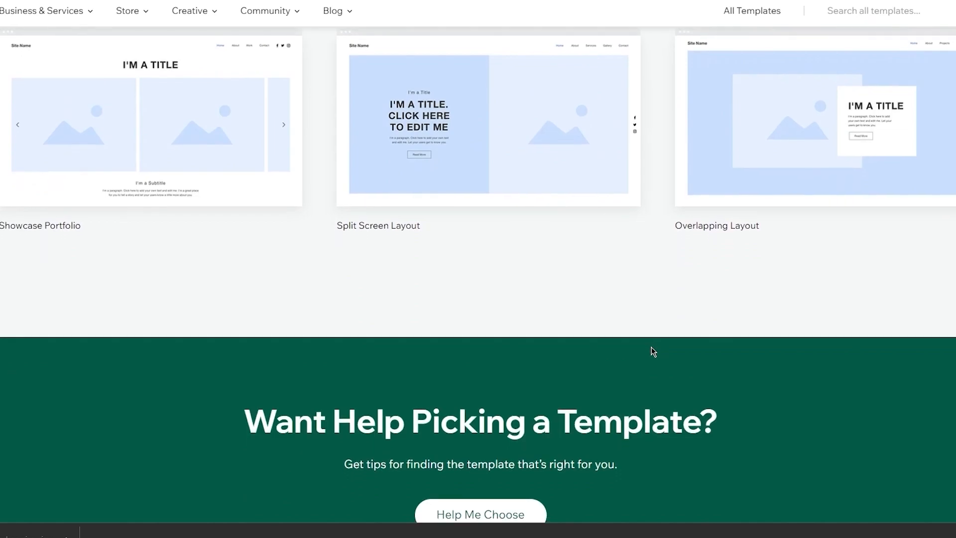
scroll(652, 350, "up", 10)
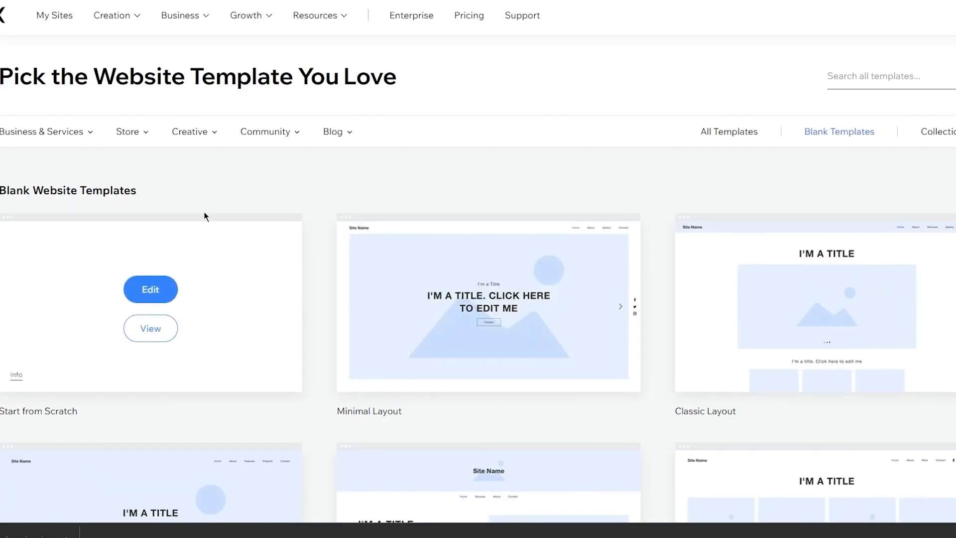
- Browse all website templates, then filter the gallery back to Blank Templates
left_click(751, 130)
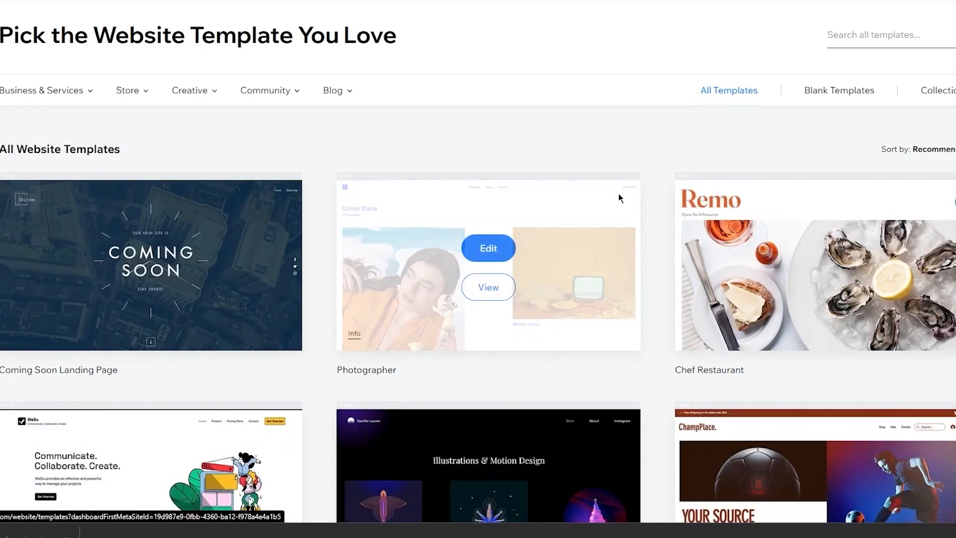
scroll(619, 194, "down", 5)
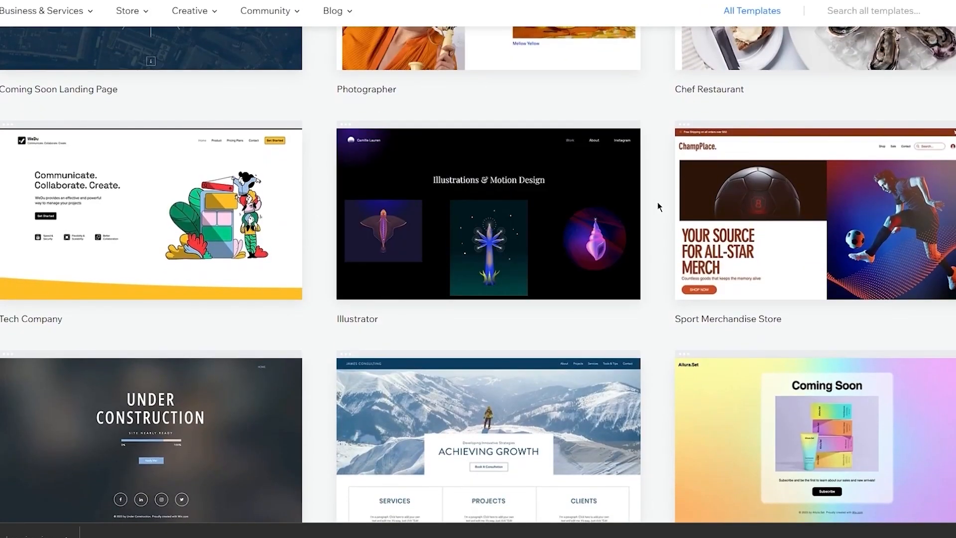
scroll(657, 206, "down", 10)
scroll(658, 206, "up", 6)
scroll(658, 203, "up", 6)
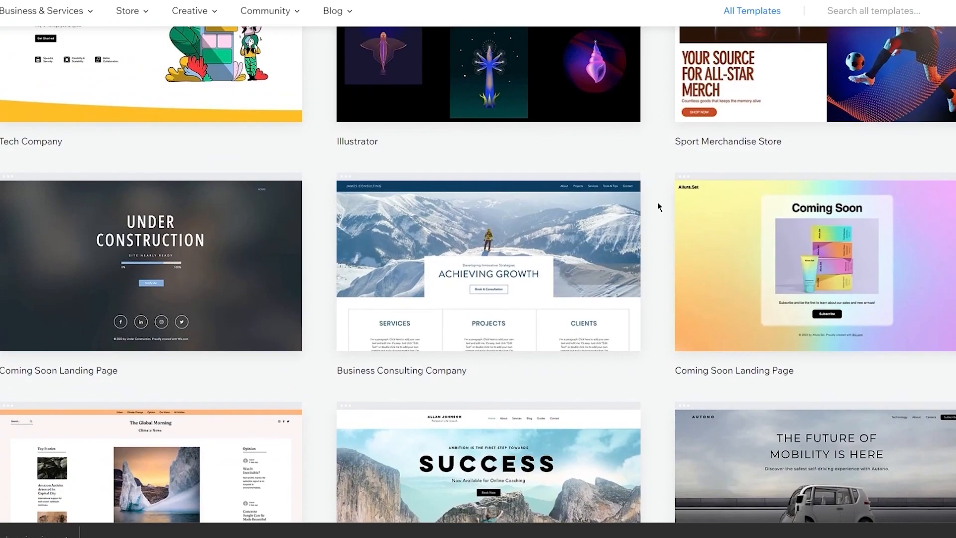
scroll(658, 206, "up", 3)
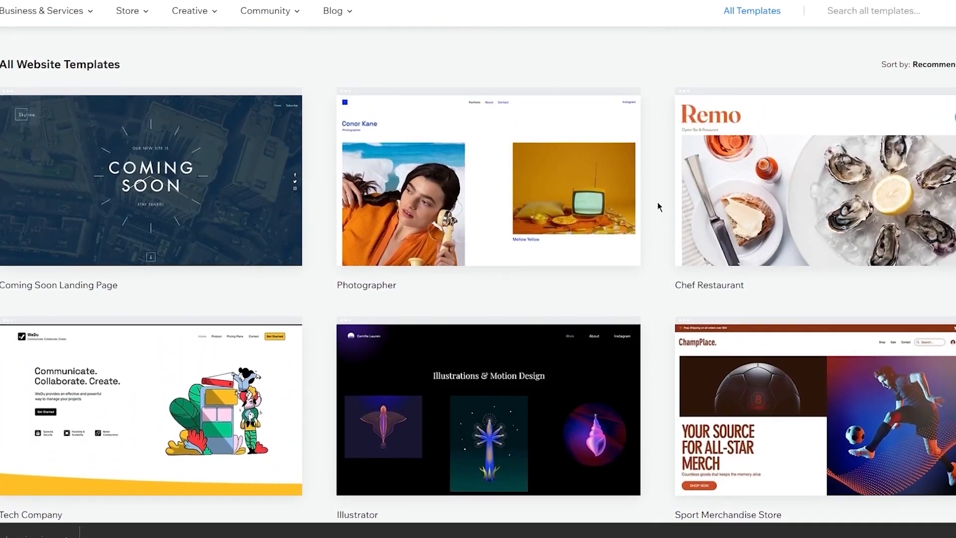
scroll(658, 206, "down", 15)
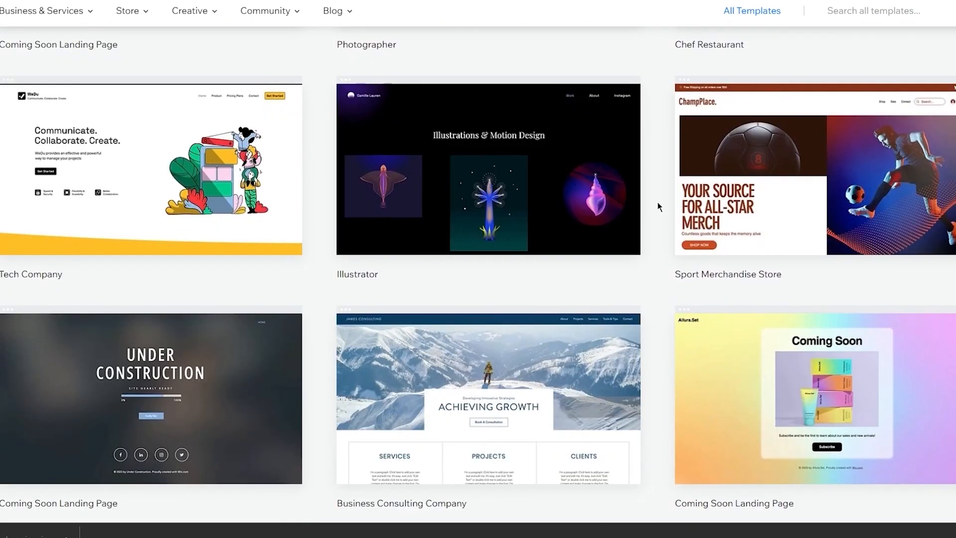
scroll(658, 206, "up", 15)
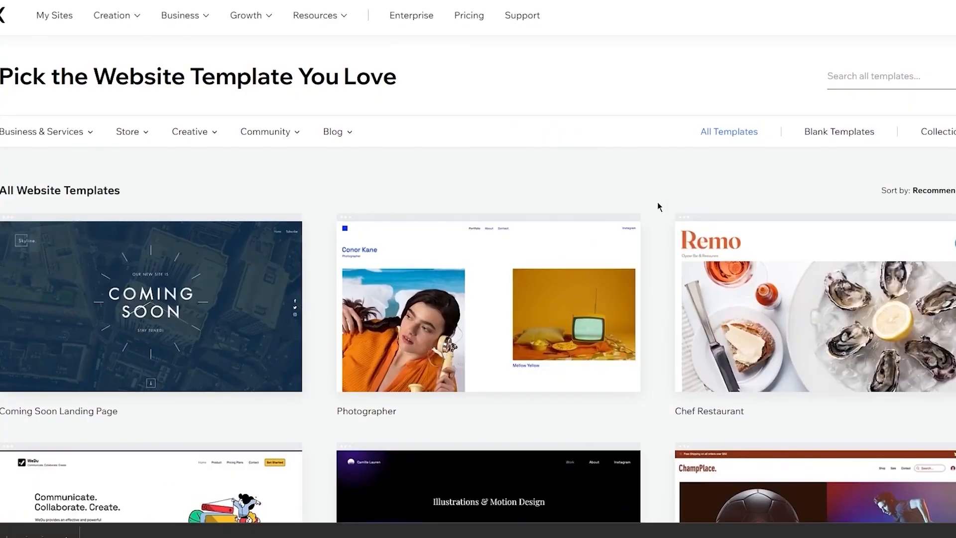
left_click(824, 133)
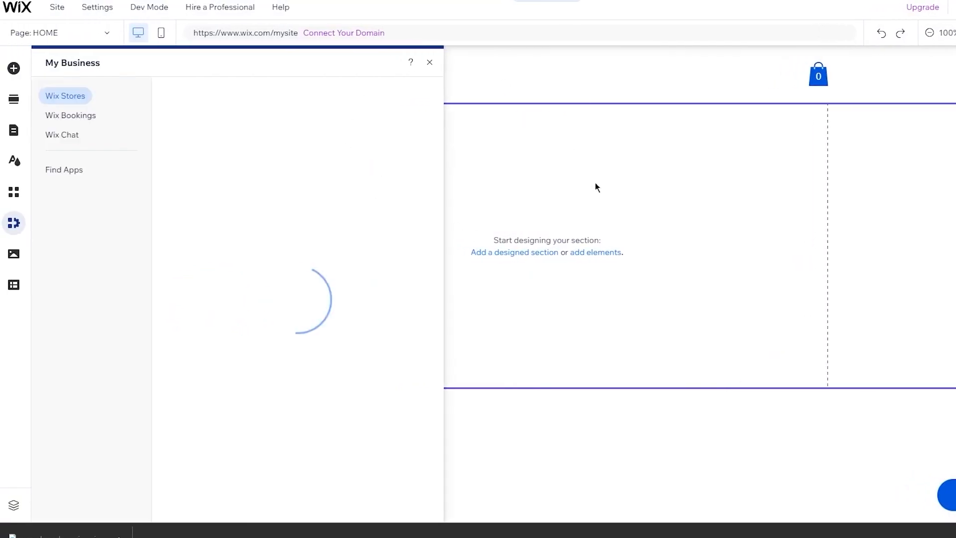
- Close the My Business apps panel and look over the Help, Settings, Site and Dev Mode menus
left_click(429, 63)
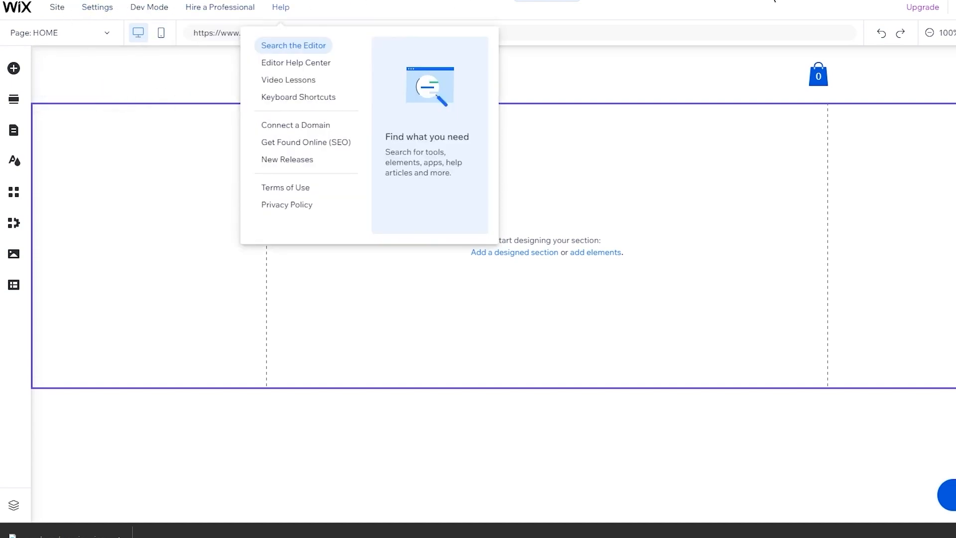
mouse_move(88, 10)
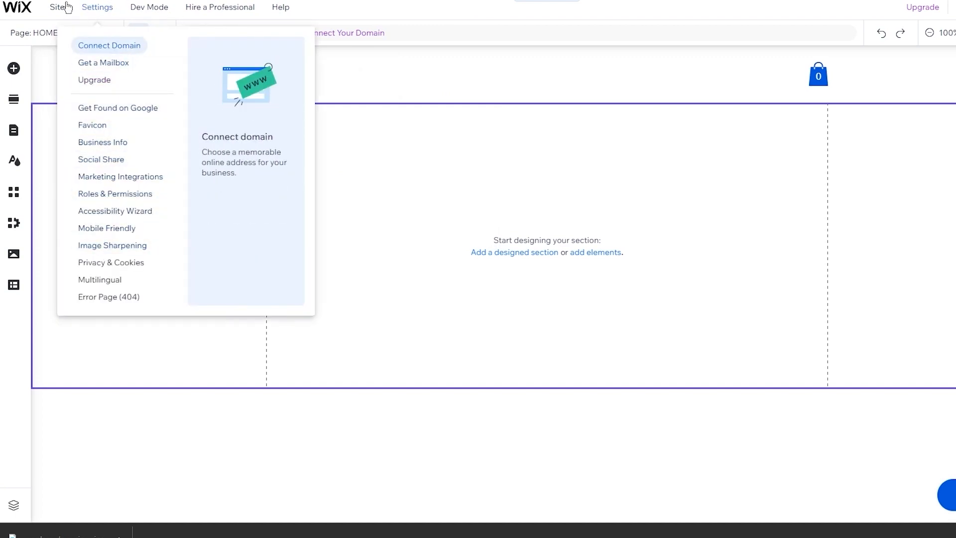
mouse_move(55, 13)
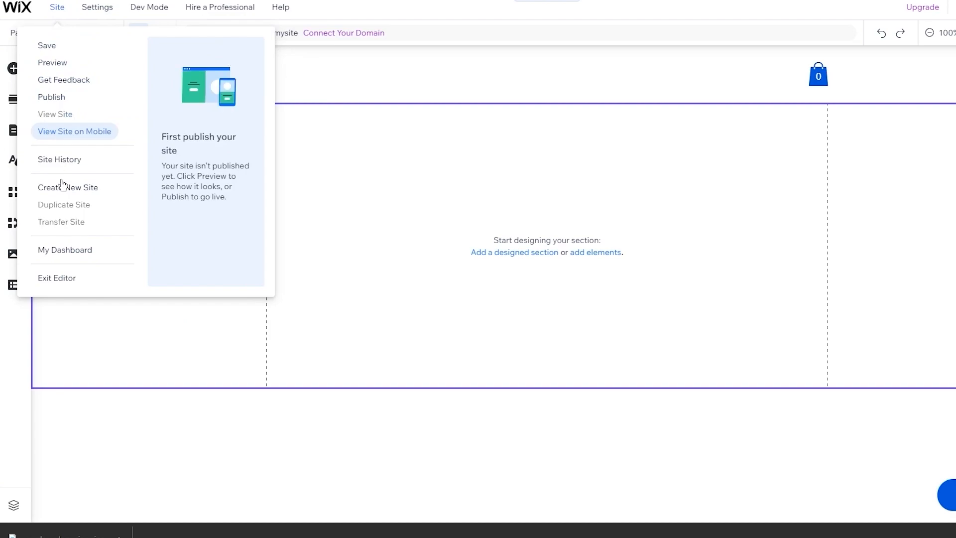
mouse_move(147, 14)
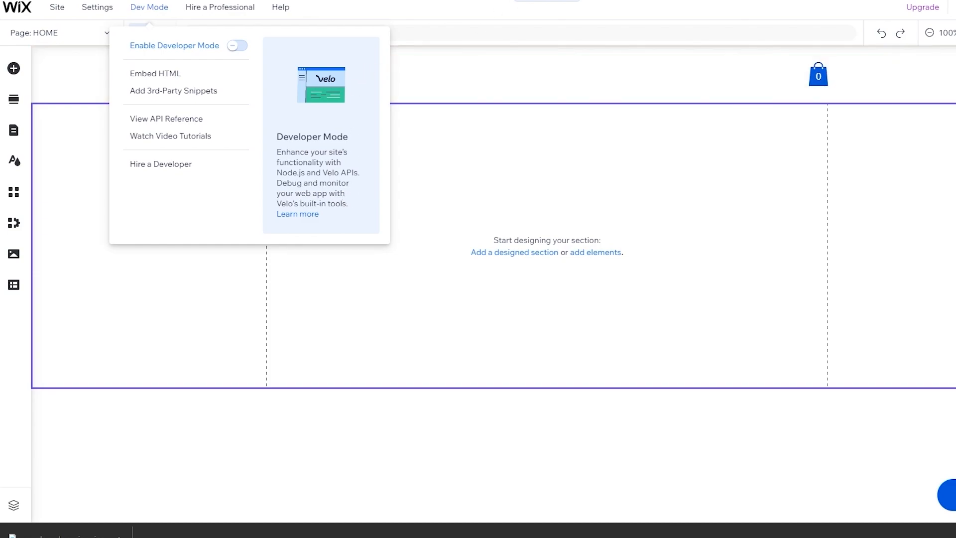
mouse_move(241, 14)
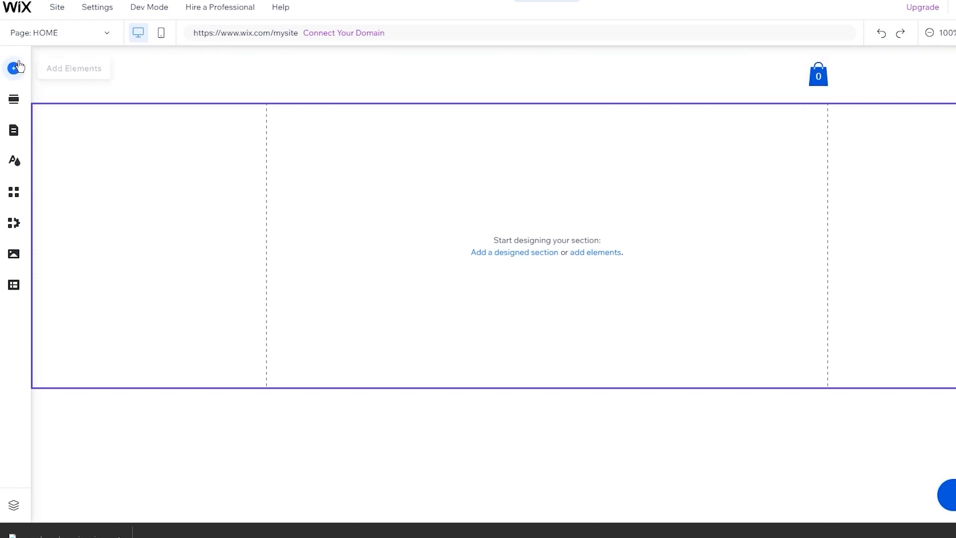
- Open Add Elements and browse Events, My Designs, Strip, and the Titles and Themed Text styles
left_click(76, 39)
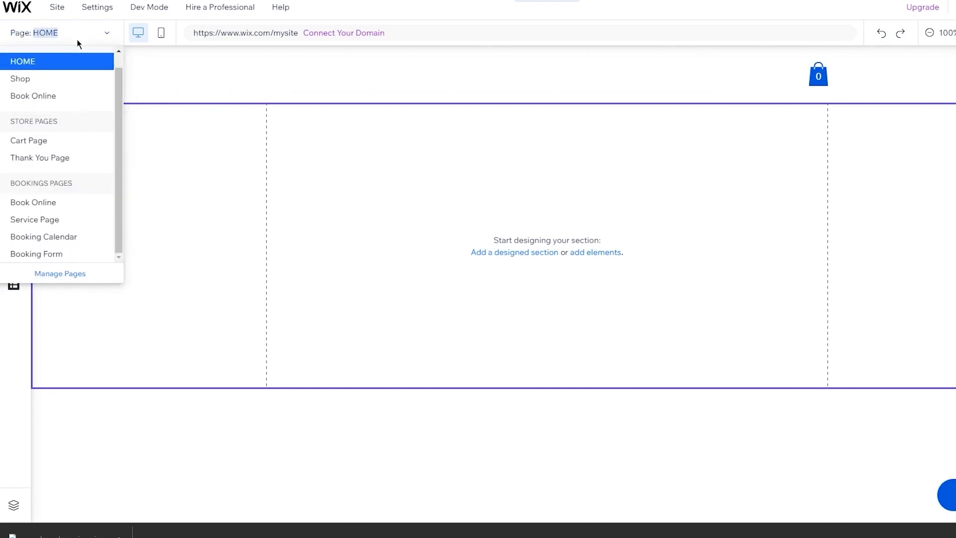
left_click(98, 34)
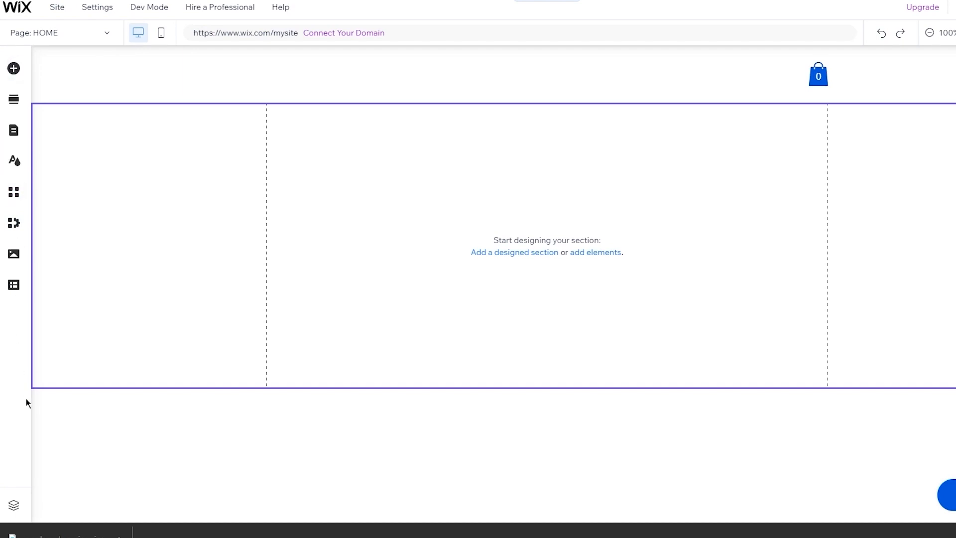
left_click(14, 69)
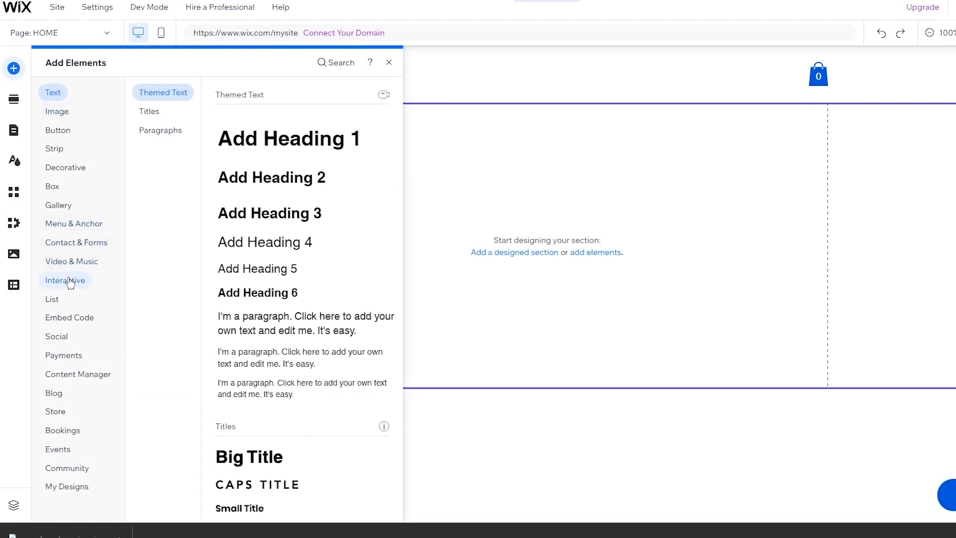
left_click(59, 448)
left_click(67, 496)
left_click(56, 149)
left_click(58, 92)
left_click(149, 111)
left_click(166, 98)
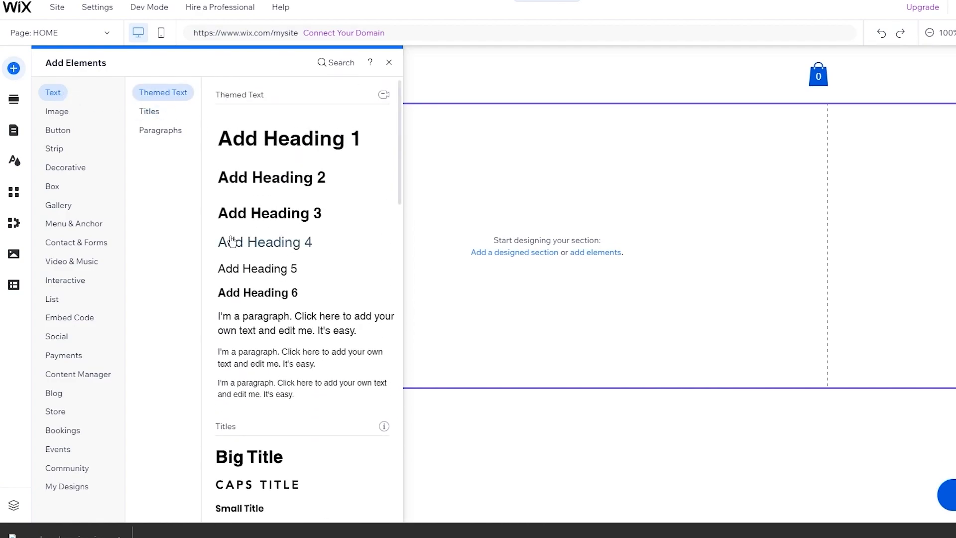
scroll(231, 242, "down", 10)
left_click(164, 95)
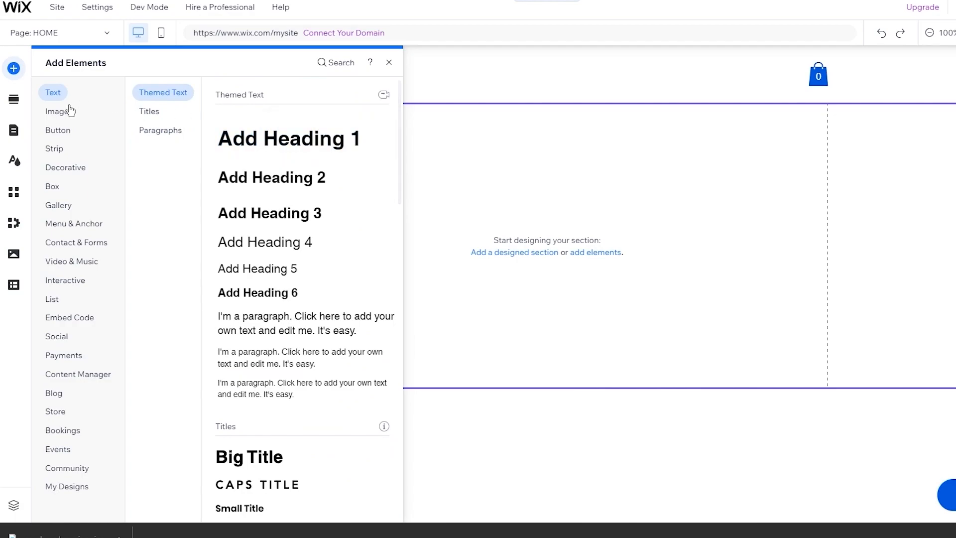
- Browse the Image options, including free Wix images and illustrations, then the Button category
left_click(56, 111)
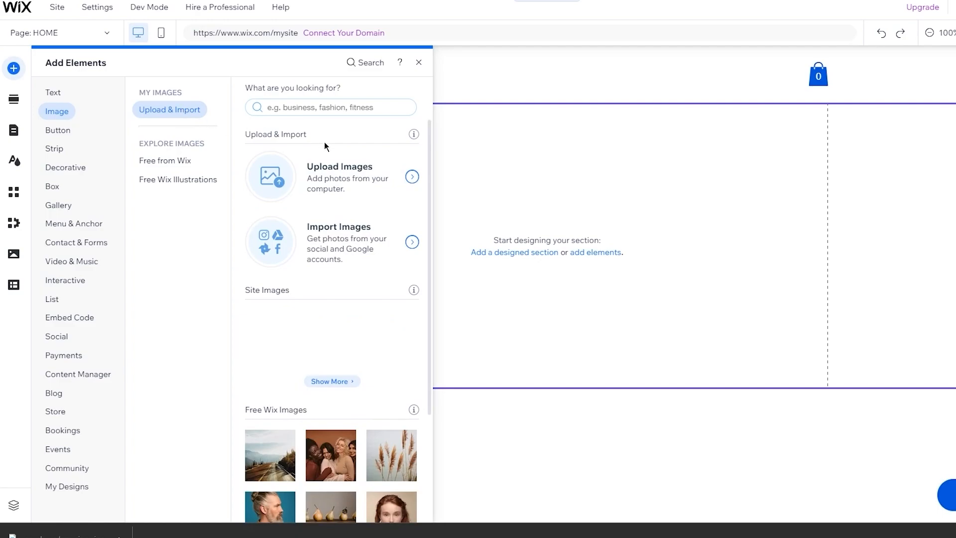
scroll(353, 187, "down", 4)
scroll(355, 191, "up", 4)
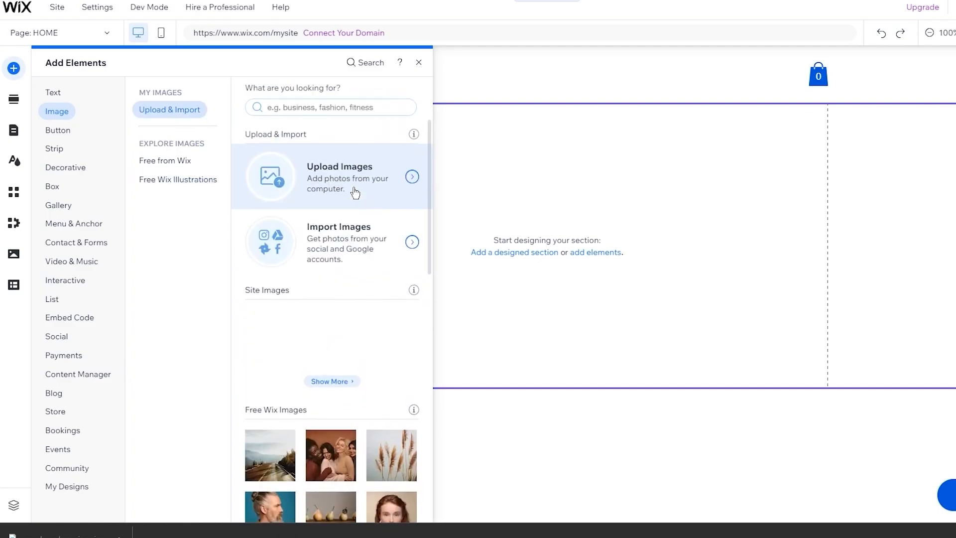
left_click(186, 160)
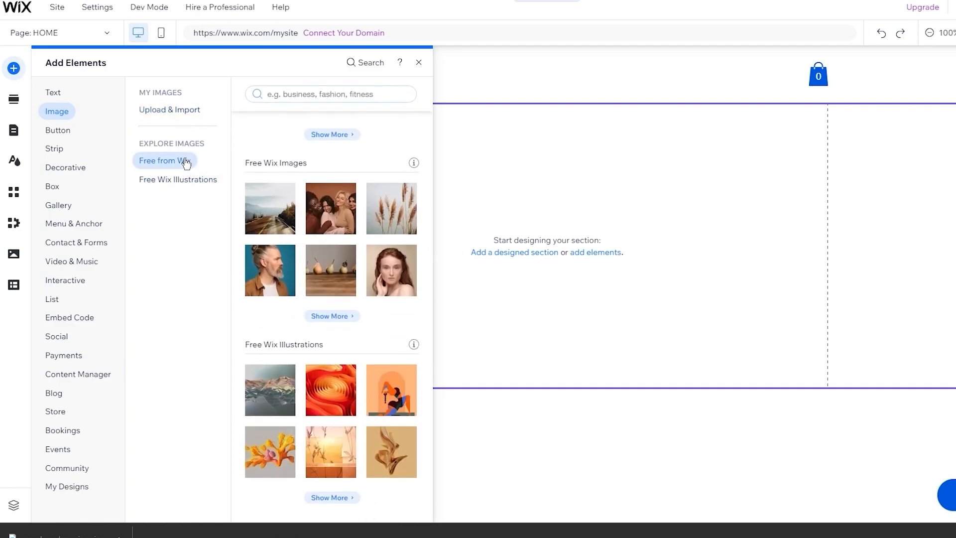
left_click(184, 185)
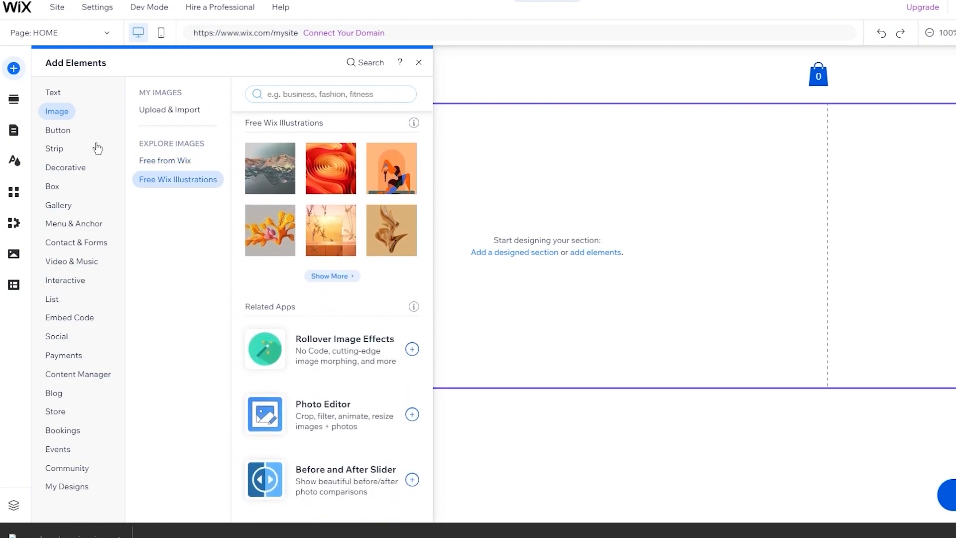
left_click(66, 136)
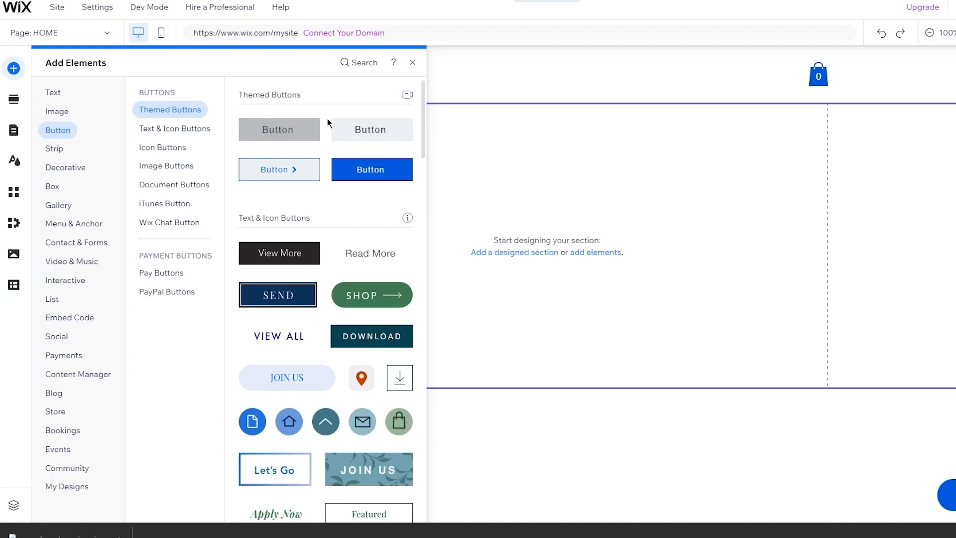
- Browse Text & Icon, Image, Document, iTunes, Wix Chat, Pay and PayPal button styles
left_click(201, 128)
left_click(174, 166)
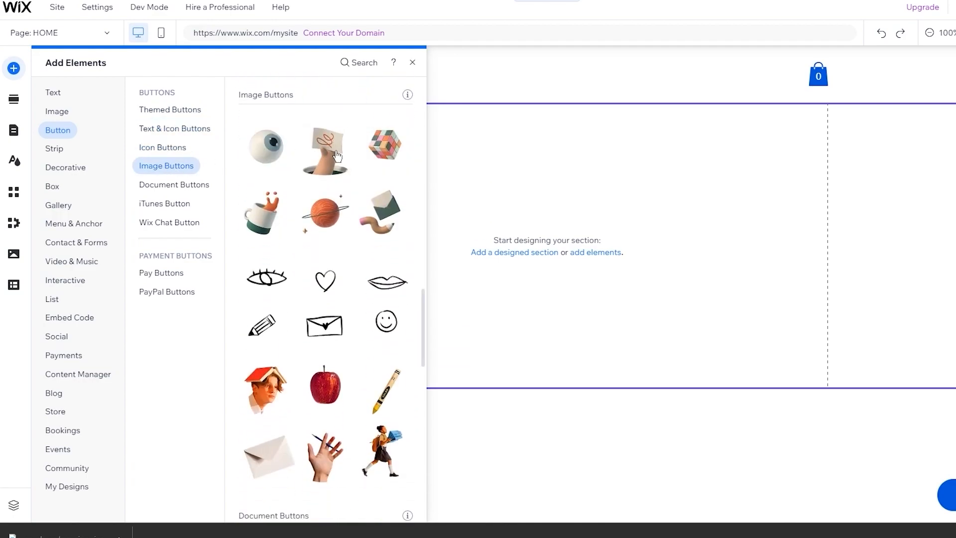
left_click(182, 203)
left_click(195, 192)
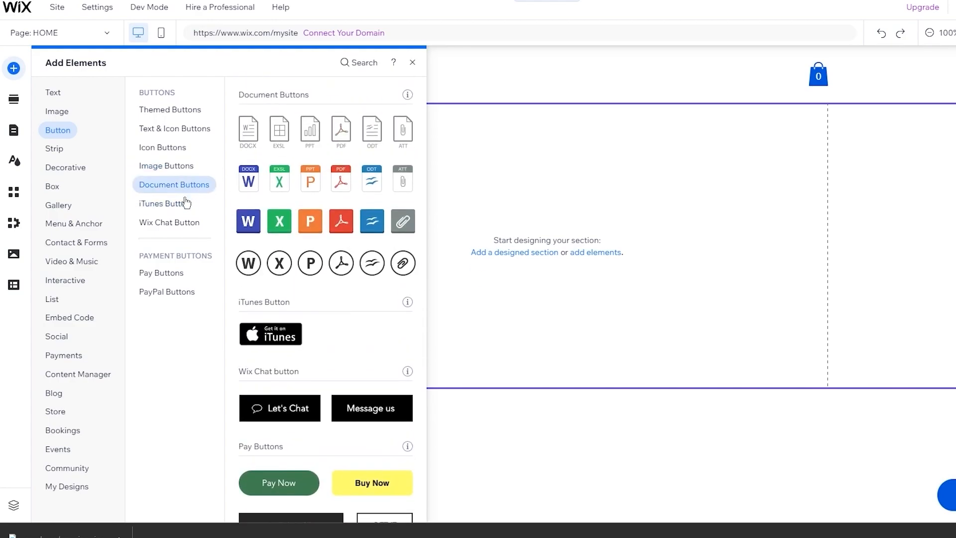
left_click(182, 203)
left_click(171, 221)
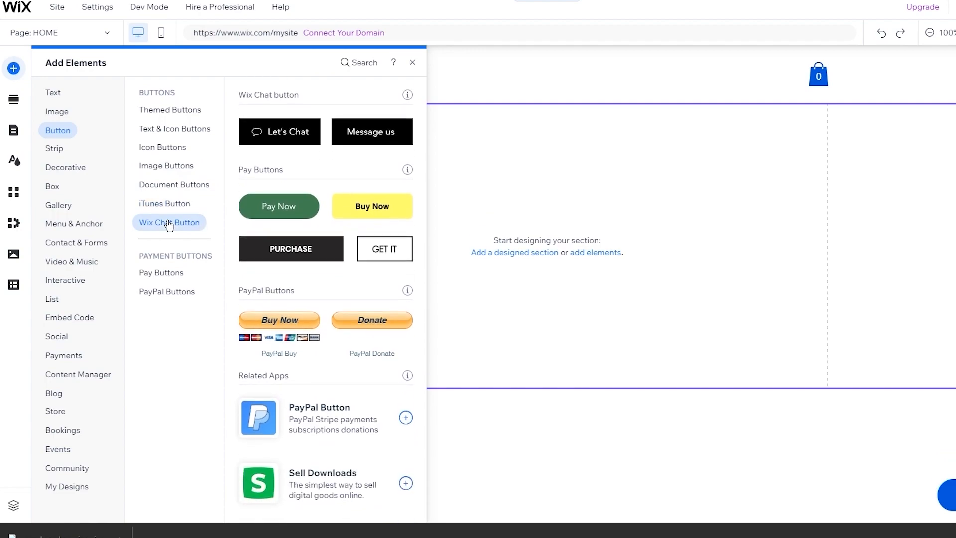
left_click(167, 277)
left_click(168, 297)
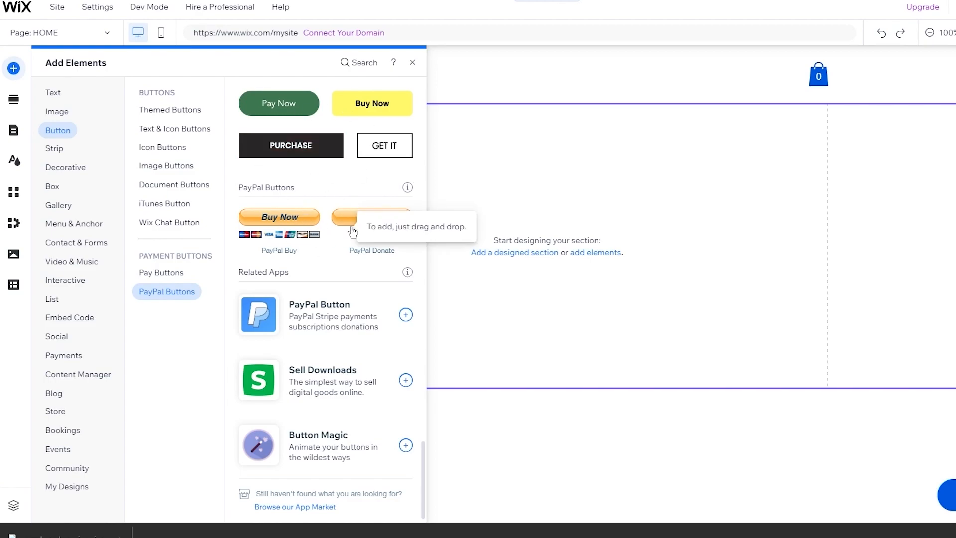
- Look at Content Manager, the About and Services strip designs and Decorative elements, then close the panel
left_click(77, 374)
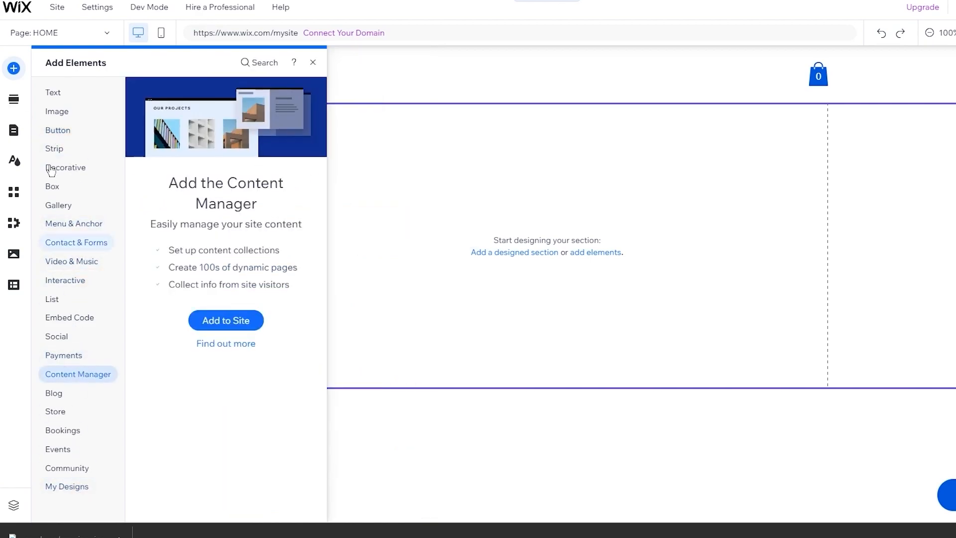
left_click(55, 149)
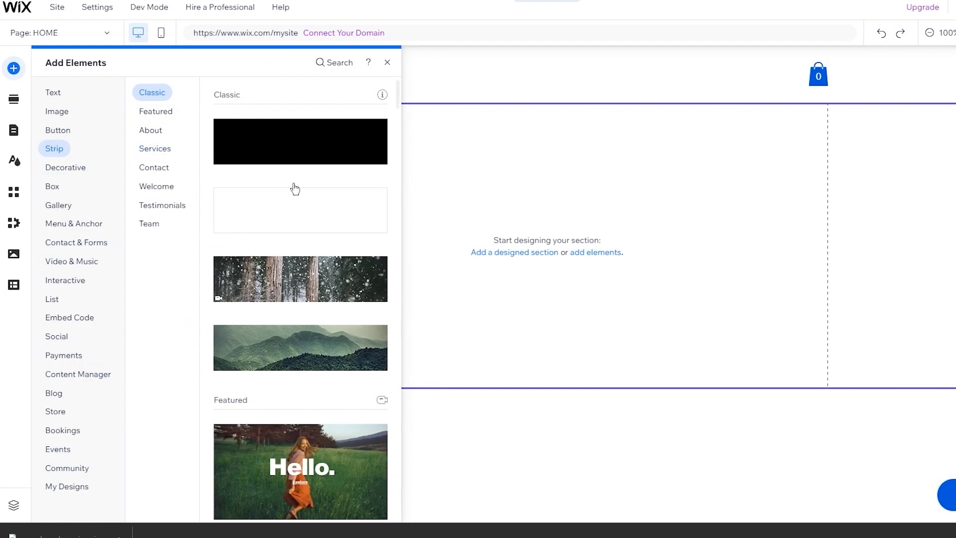
scroll(301, 194, "down", 6)
scroll(302, 194, "up", 6)
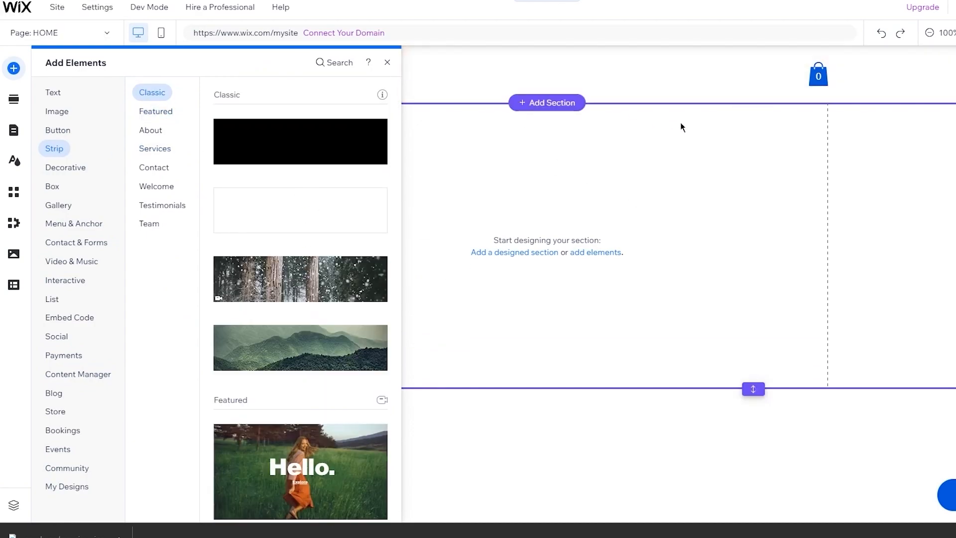
scroll(327, 237, "down", 5)
scroll(327, 237, "down", 10)
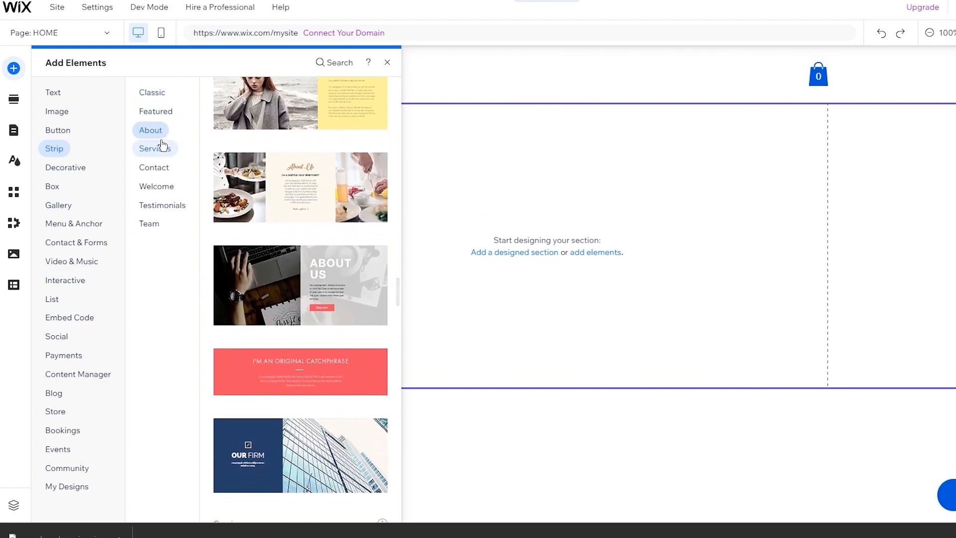
left_click(142, 147)
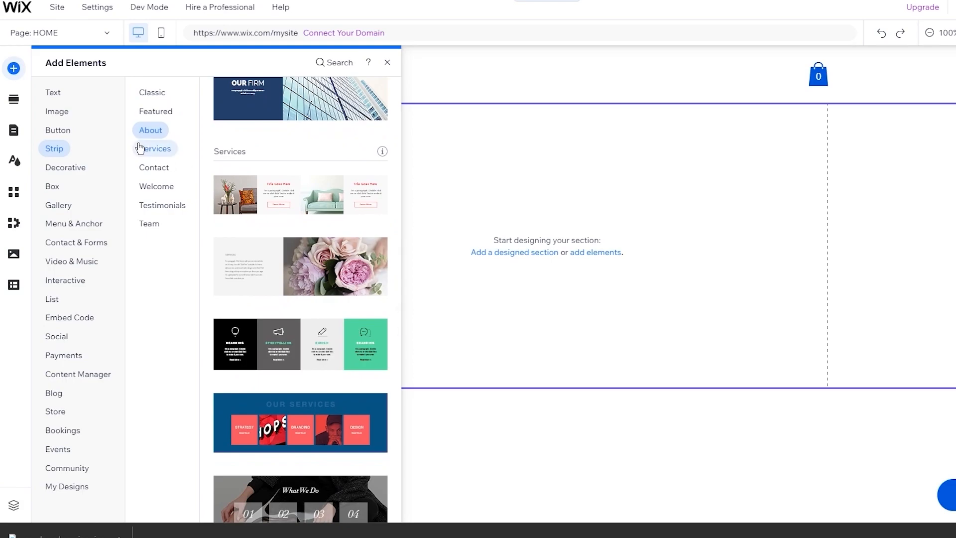
left_click(145, 154)
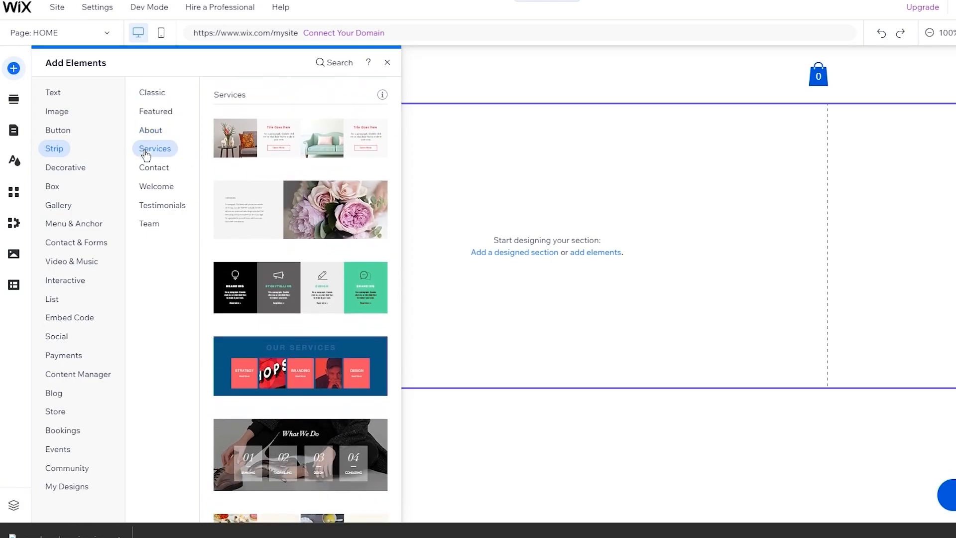
left_click(67, 169)
key("Escape")
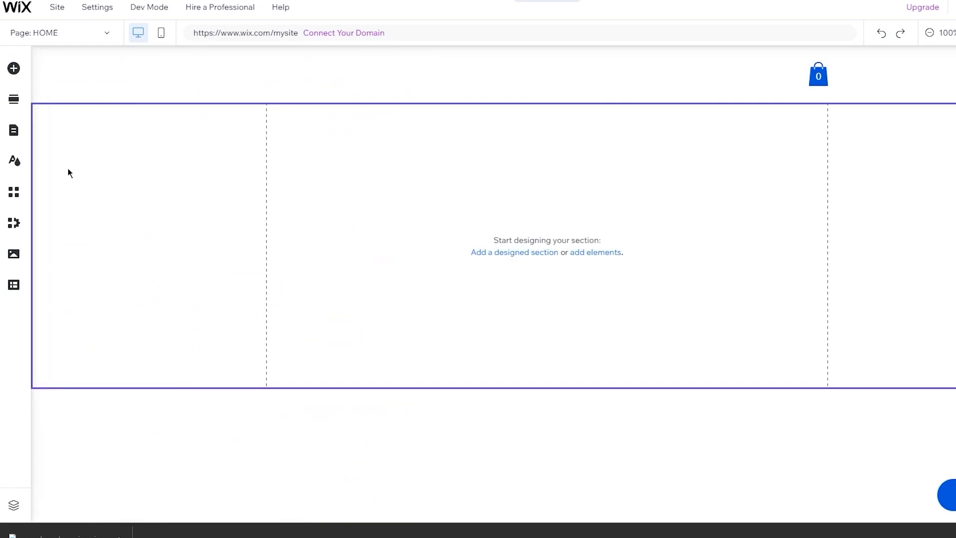
- Reopen Add Elements, scroll through the Gallery layouts, then show the Menu & Anchor designs
left_click(10, 72)
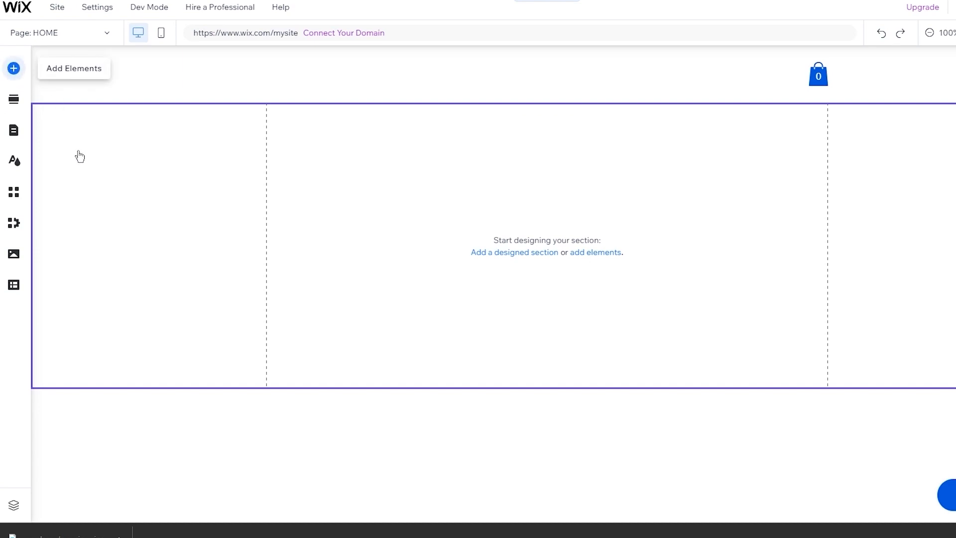
left_click(62, 211)
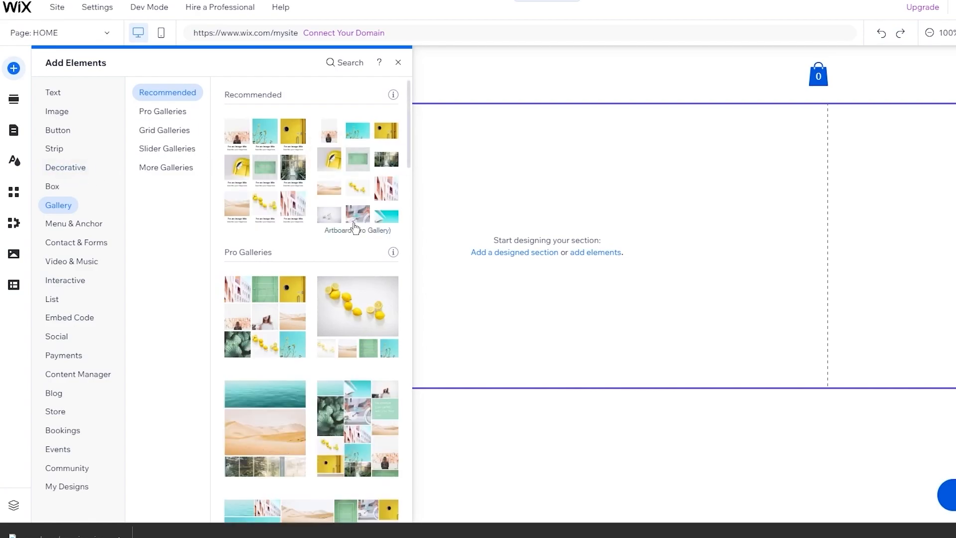
scroll(354, 230, "down", 5)
scroll(328, 184, "up", 5)
scroll(354, 225, "down", 5)
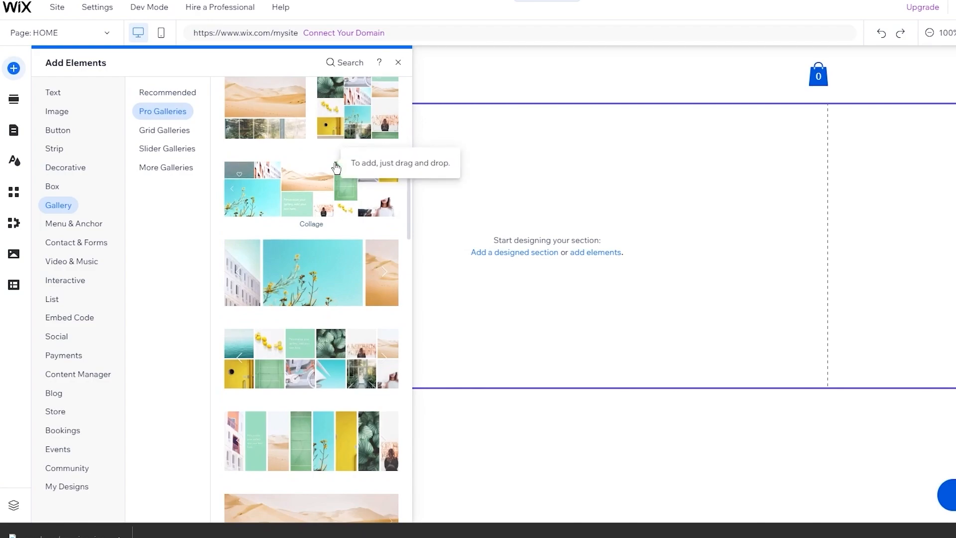
scroll(337, 170, "down", 5)
scroll(337, 169, "down", 10)
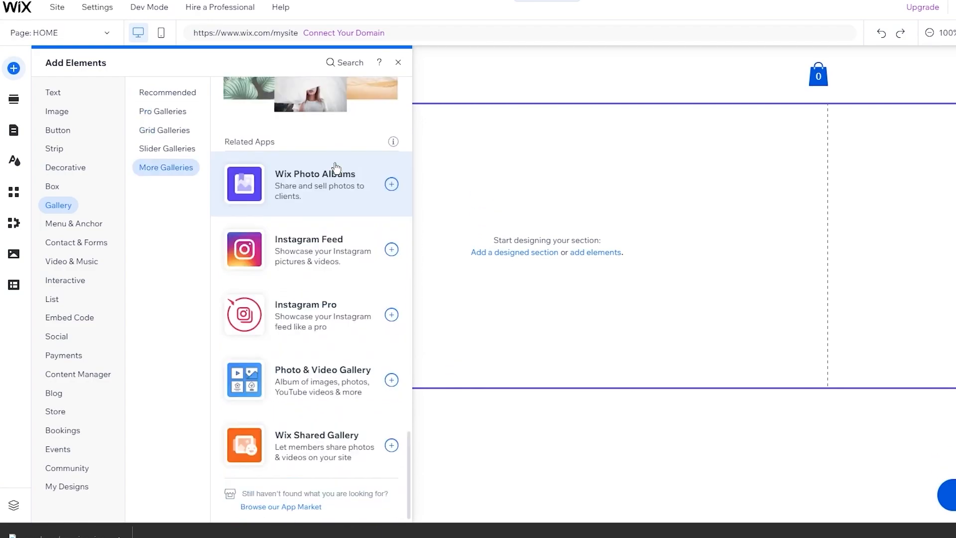
scroll(337, 170, "up", 15)
left_click(78, 228)
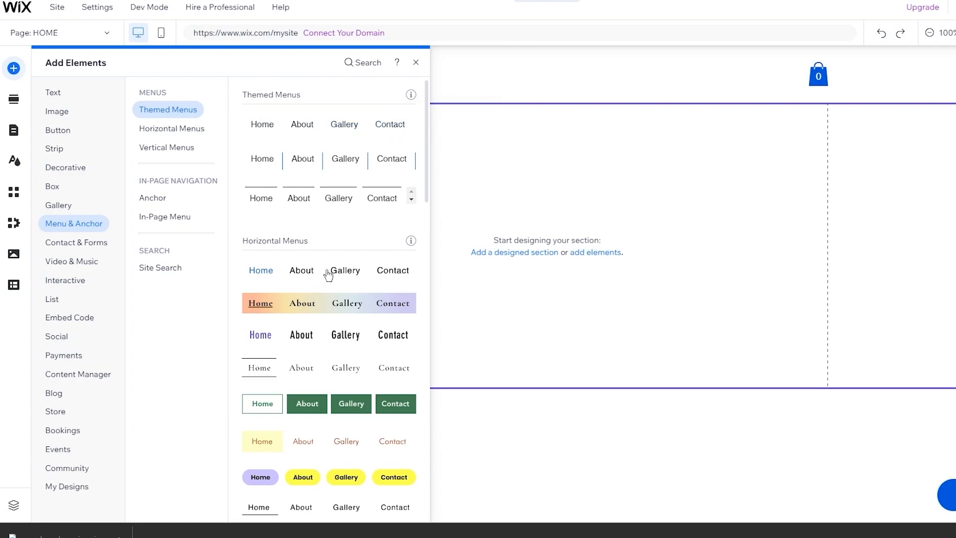
- Review the Anchor, In-Page Menu and Site Search element options
scroll(327, 273, "down", 3)
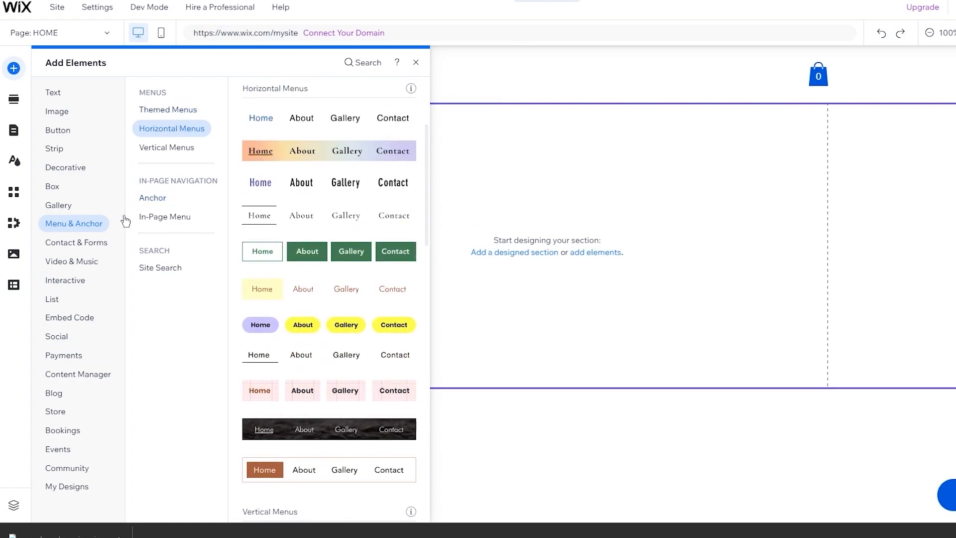
left_click(168, 197)
left_click(149, 212)
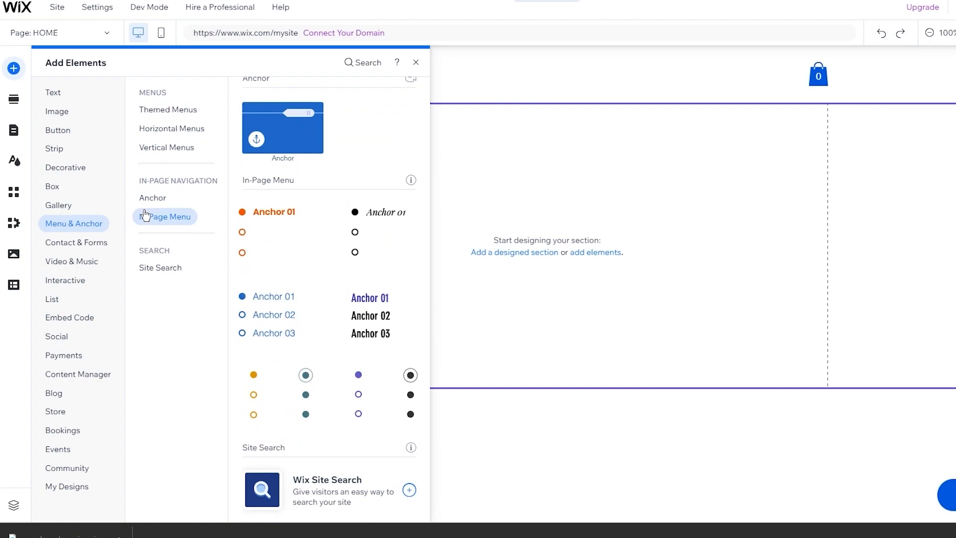
left_click(149, 205)
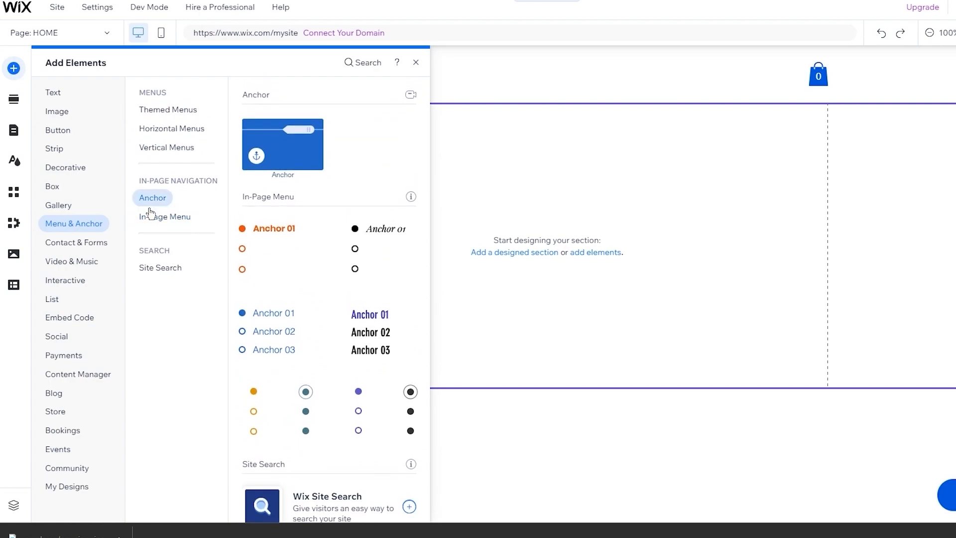
left_click(151, 218)
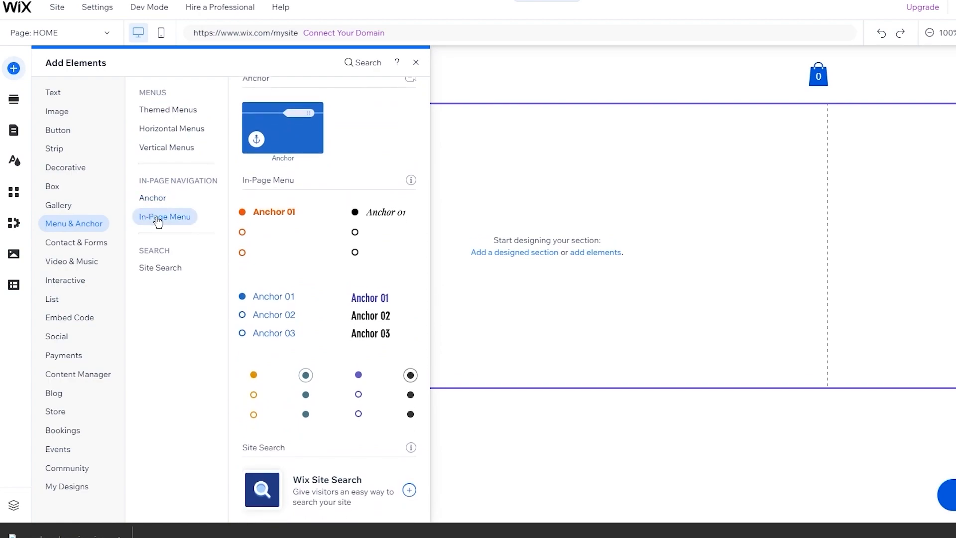
left_click(160, 265)
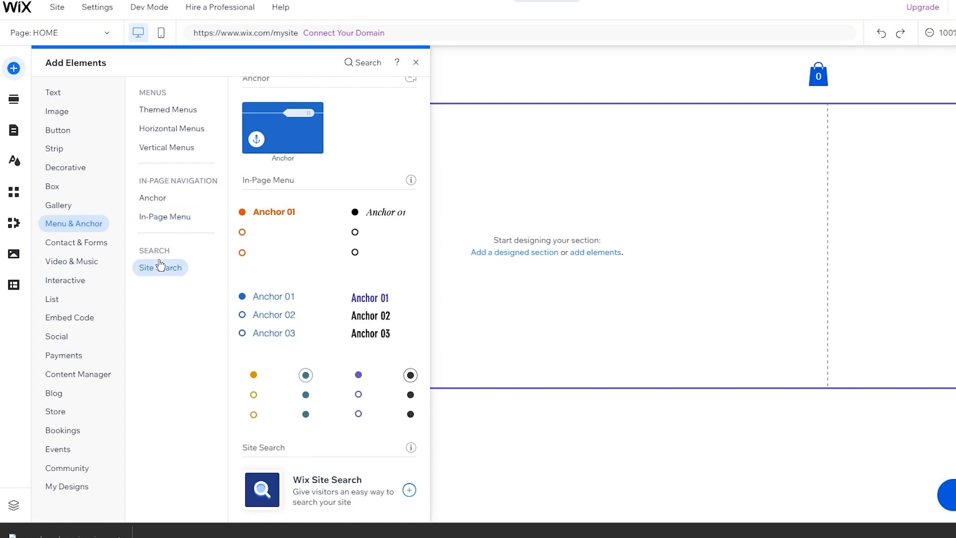
- Browse Contact & Forms: the Feedback, Order, Donation and Waiver form designs
left_click(80, 243)
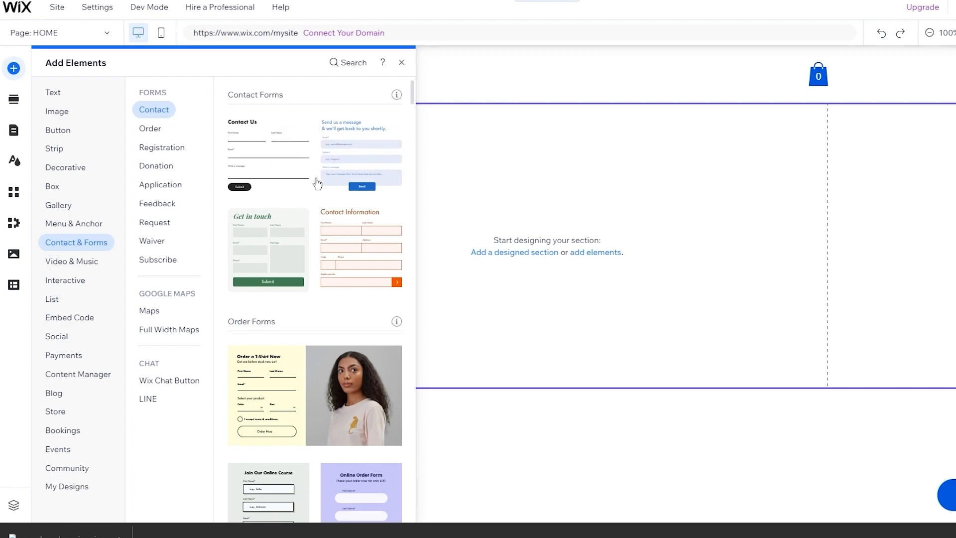
left_click(158, 210)
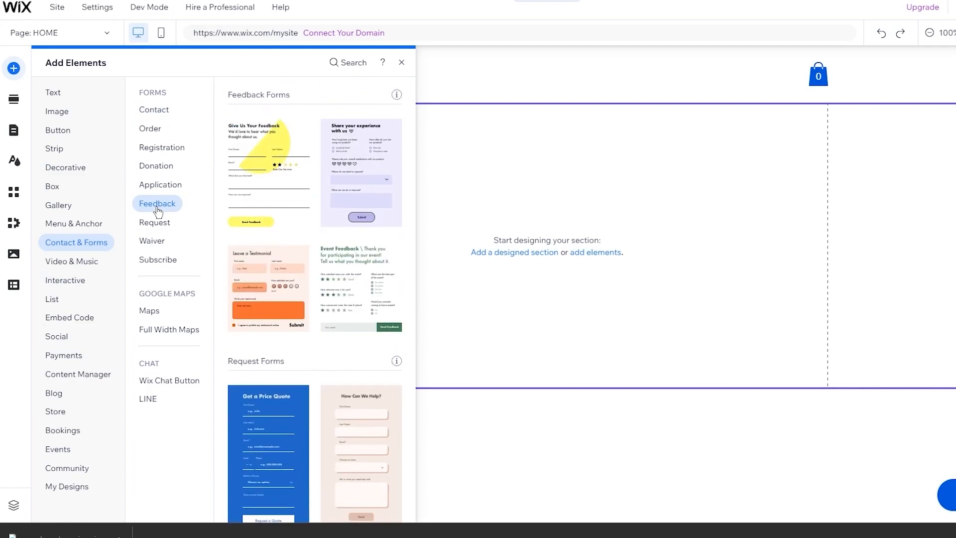
left_click(168, 130)
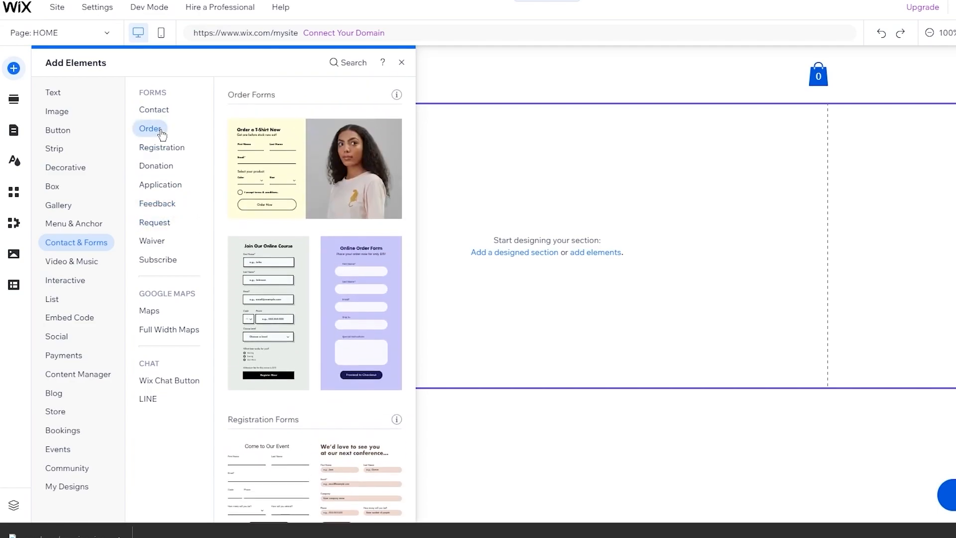
left_click(159, 163)
left_click(168, 245)
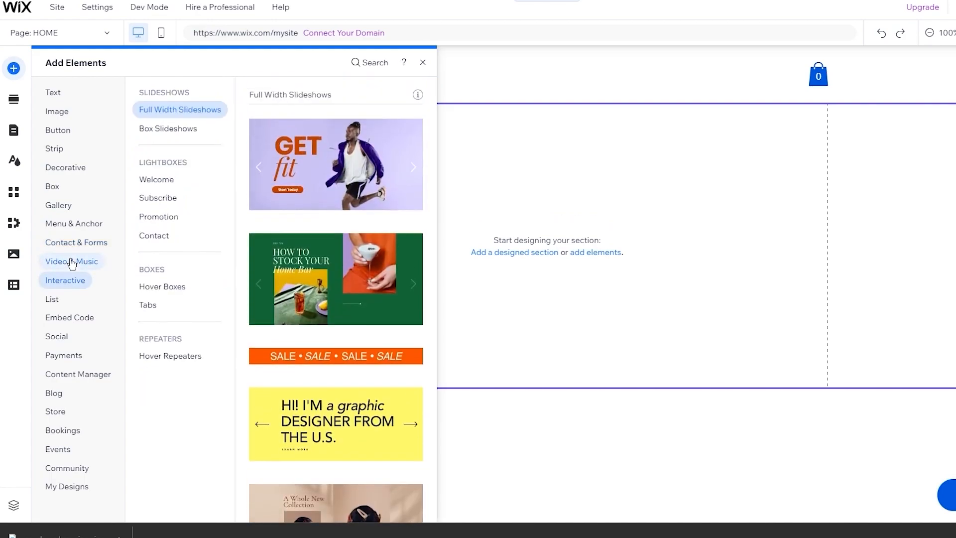
- Browse Video & Music: Wix Video, transparent video, audio, Wix Music, SoundCloud, Spotify and iTunes
left_click(179, 126)
left_click(75, 261)
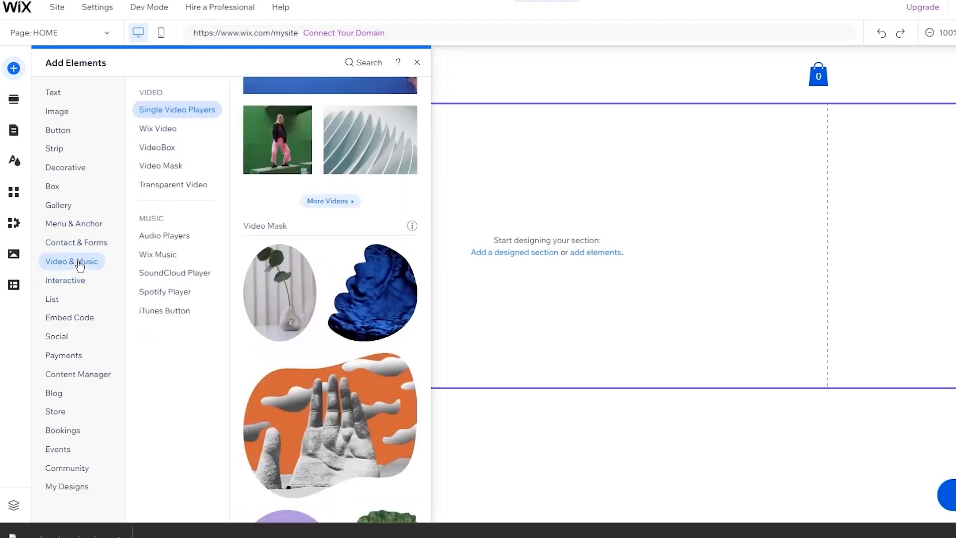
left_click(169, 127)
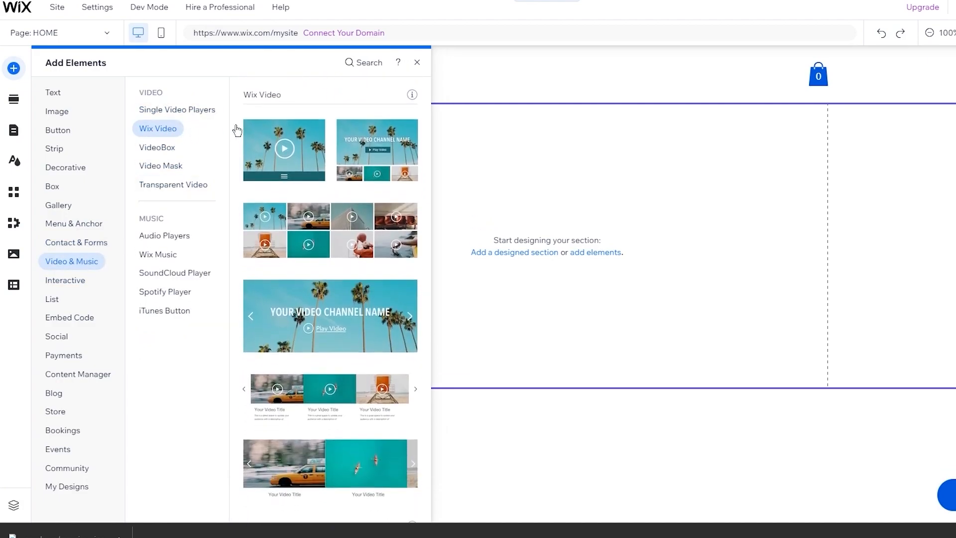
scroll(273, 128, "up", 5)
scroll(301, 215, "down", 10)
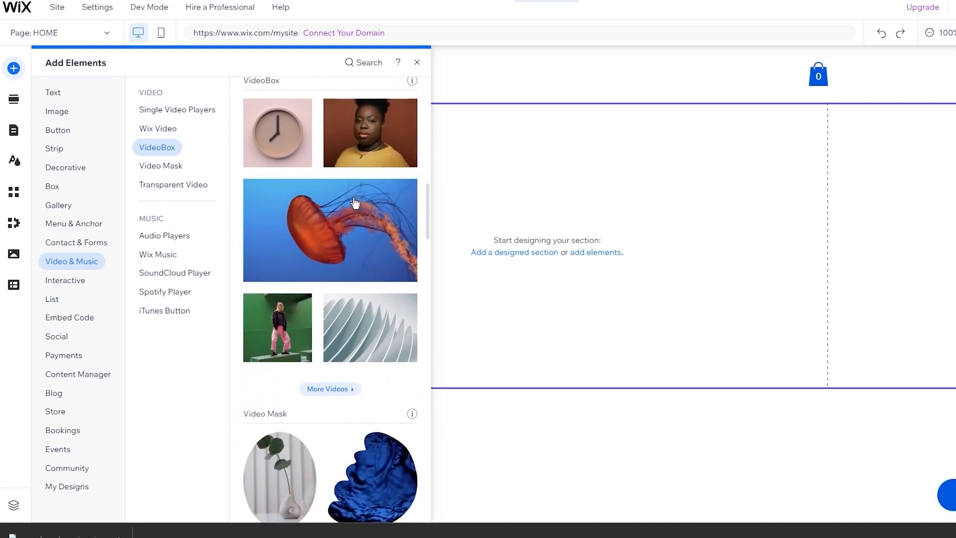
scroll(329, 352, "down", 5)
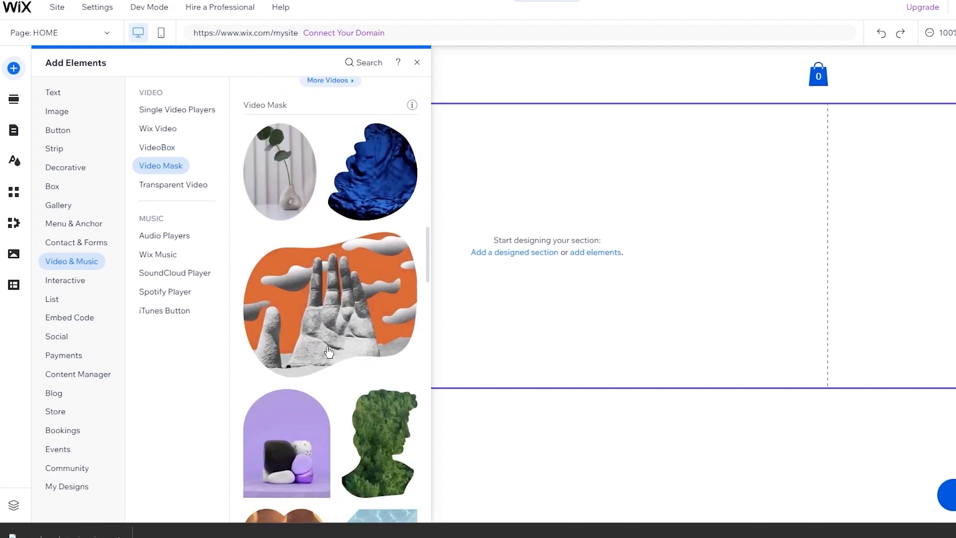
left_click(198, 185)
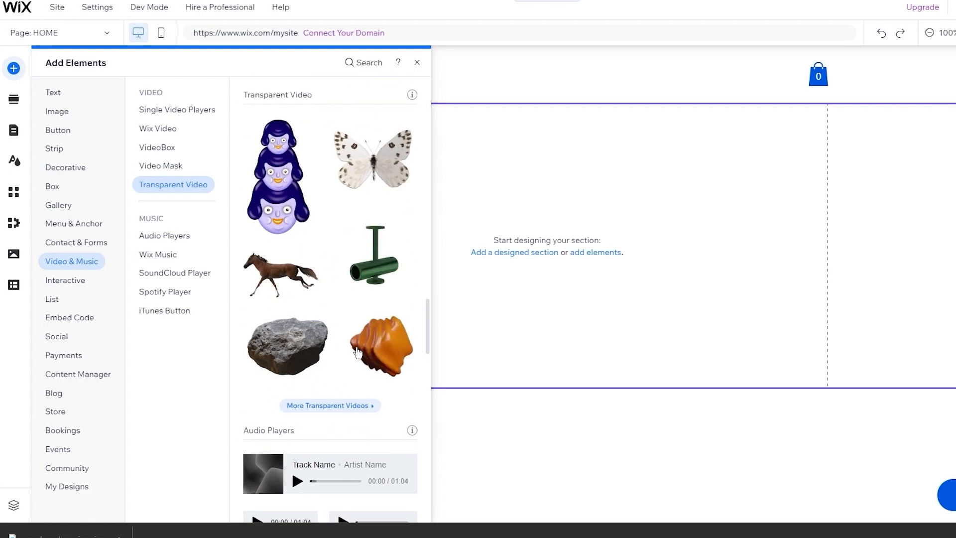
scroll(328, 354, "down", 4)
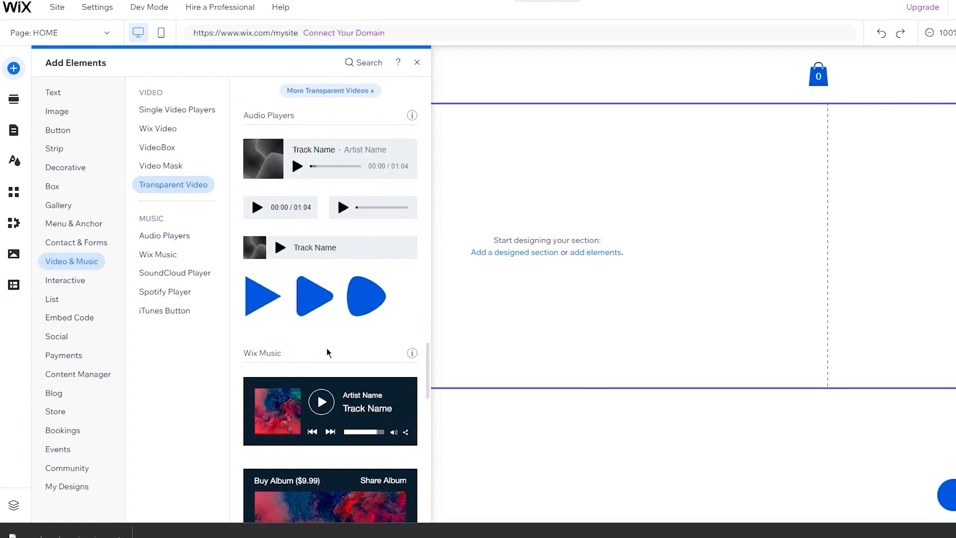
left_click(152, 237)
left_click(152, 256)
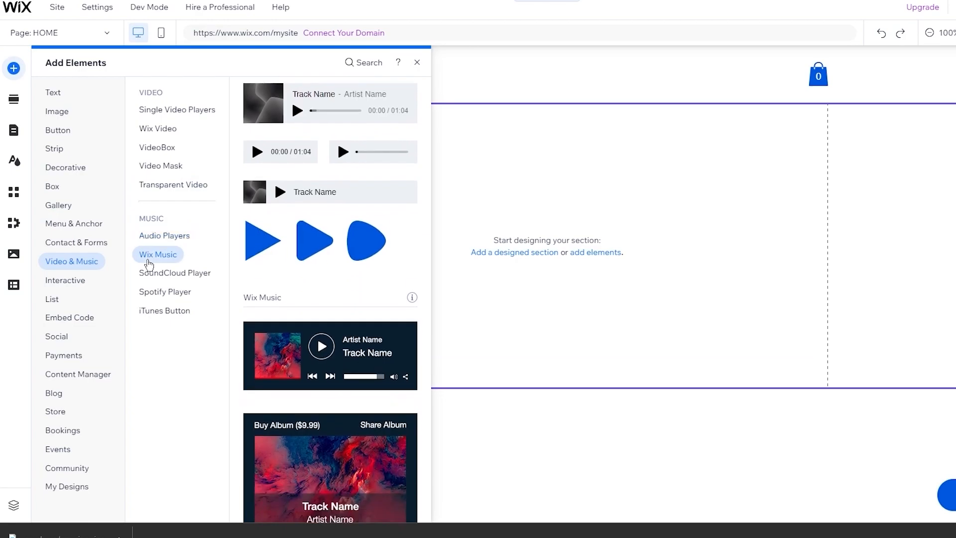
left_click(168, 273)
left_click(179, 298)
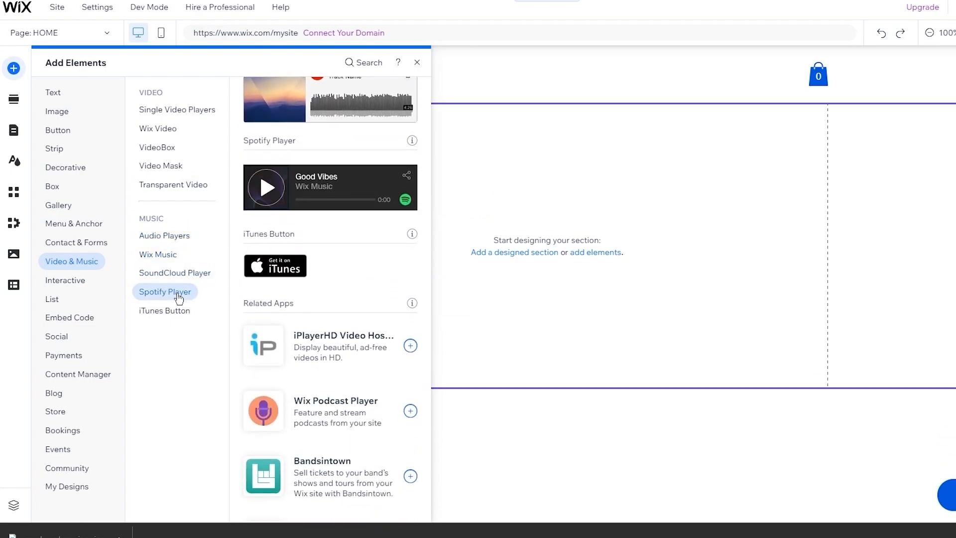
left_click(172, 308)
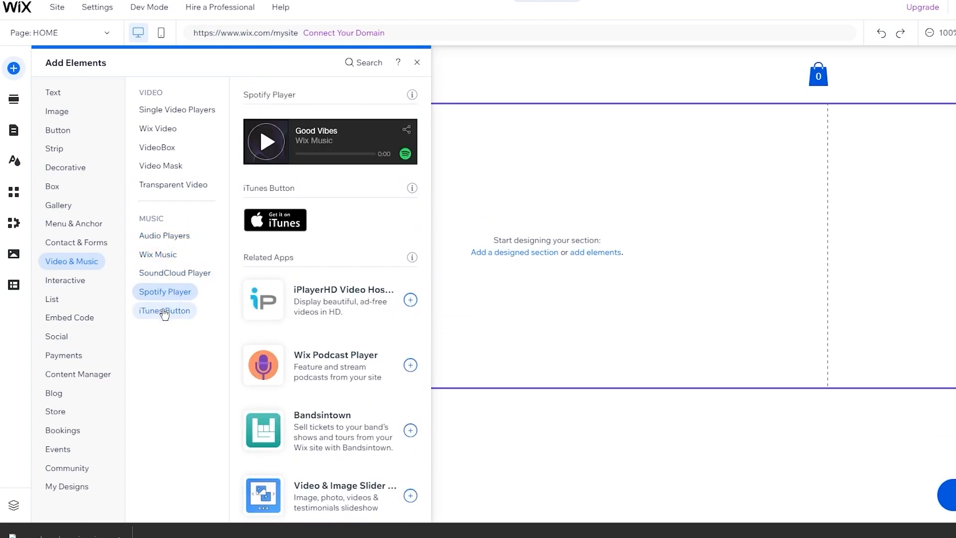
- Browse Interactive slideshows, welcome, subscribe, promotion and contact lightboxes, tabs and hover boxes
left_click(78, 280)
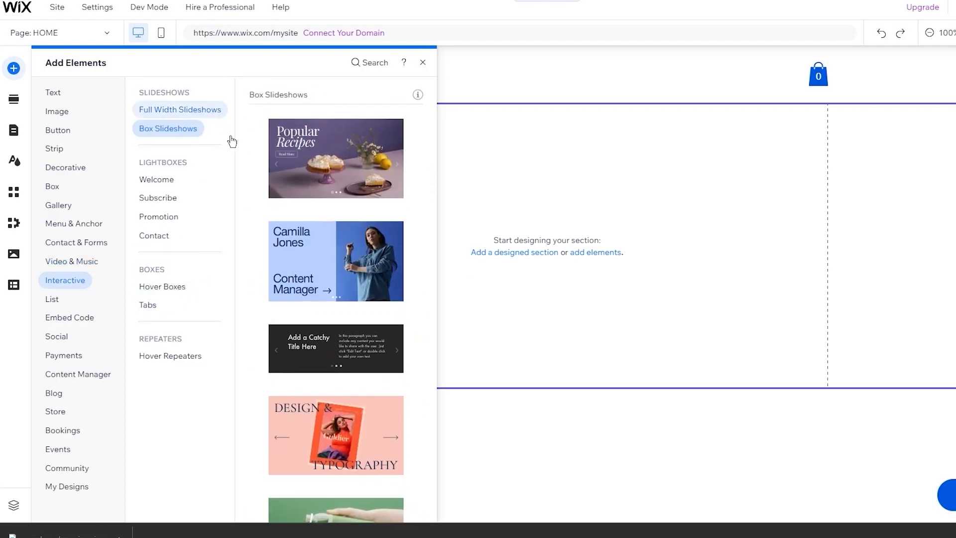
left_click(179, 109)
scroll(320, 177, "down", 4)
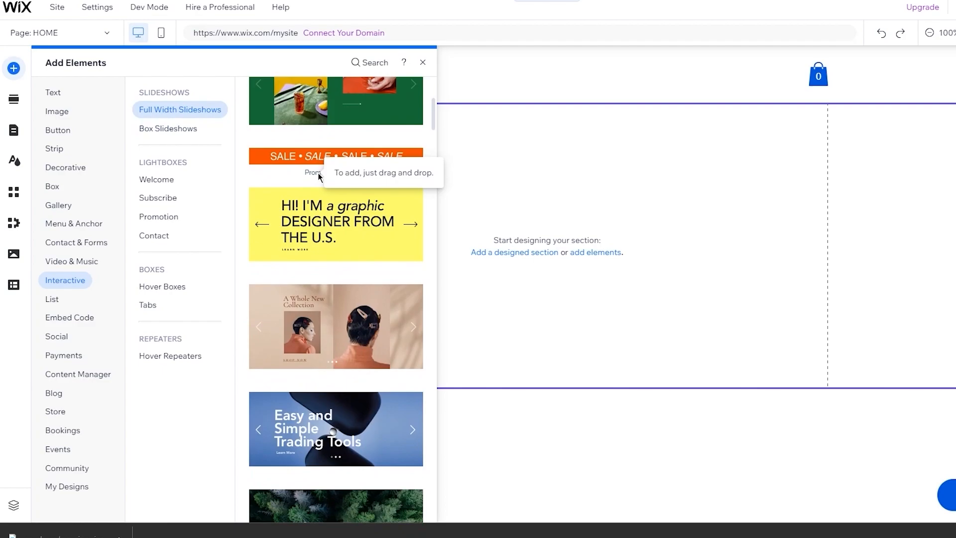
left_click(196, 135)
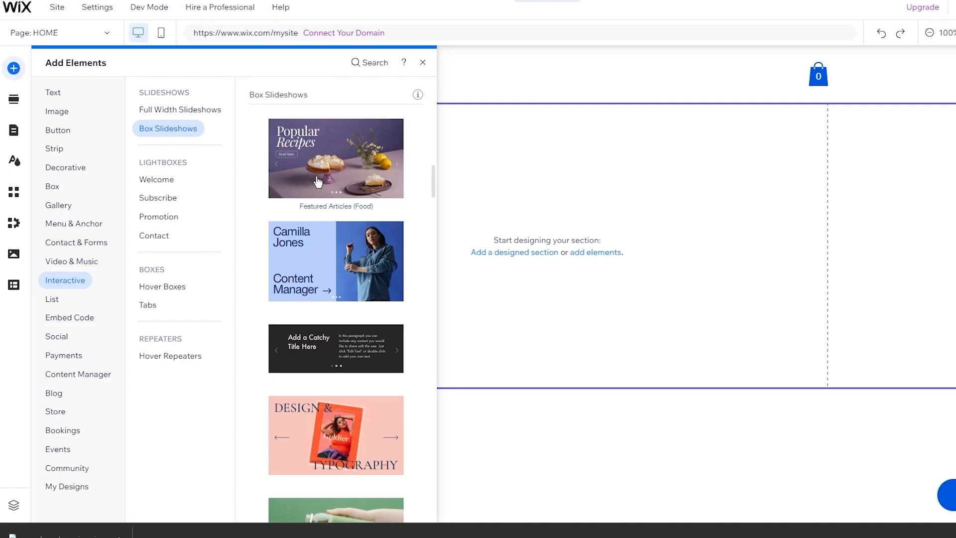
left_click(151, 181)
left_click(152, 197)
left_click(152, 215)
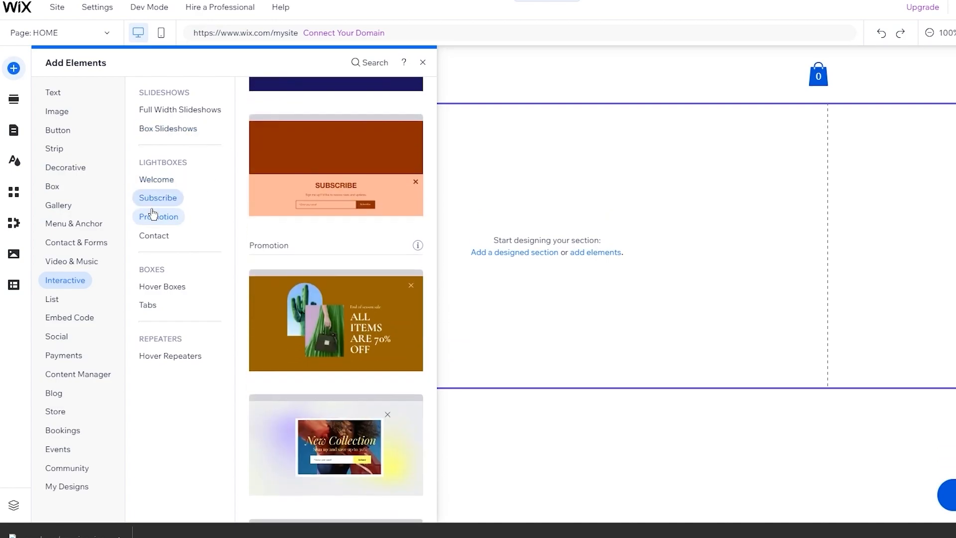
left_click(153, 235)
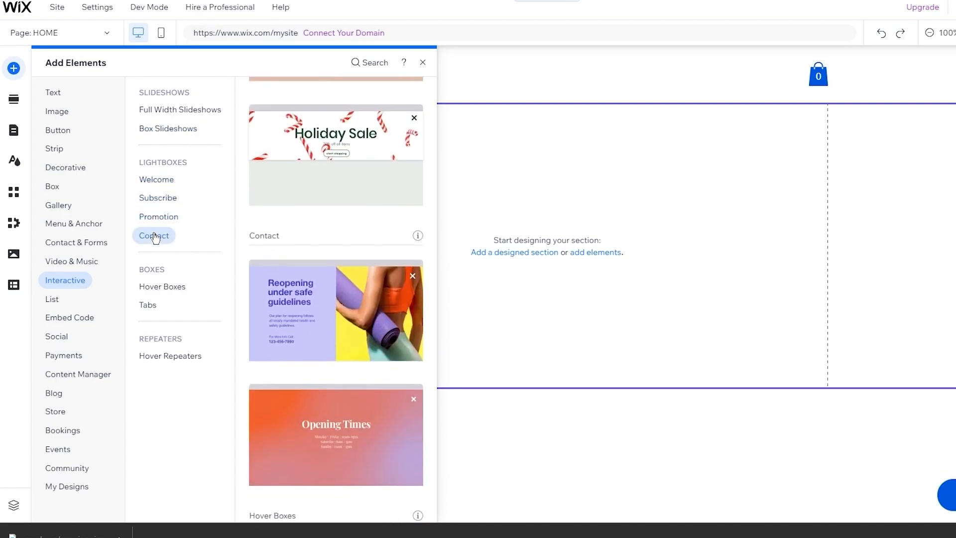
left_click(154, 302)
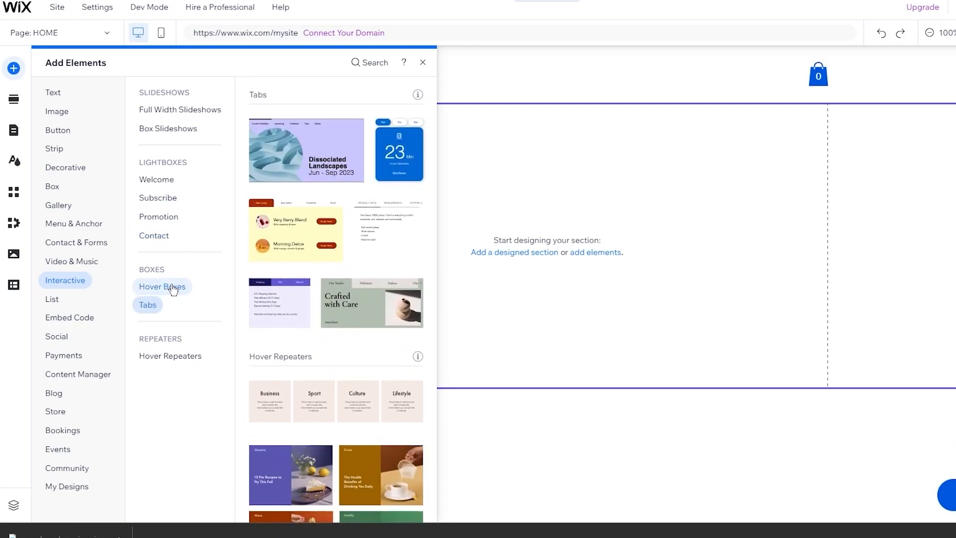
left_click(162, 286)
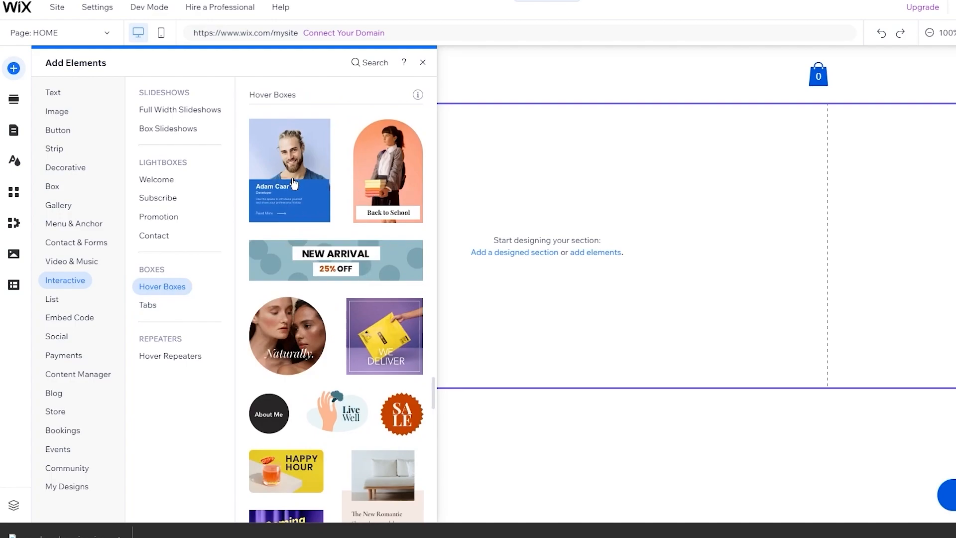
left_click(51, 301)
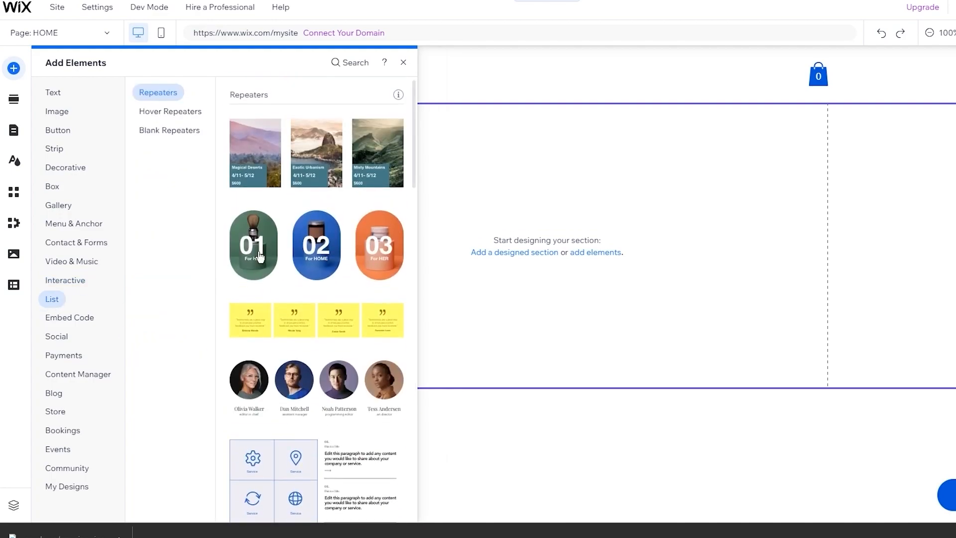
- Open Embed Code, check Single Video Player and SoundCloud embeds, then return to Popular Embeds
scroll(256, 163, "down", 5)
scroll(257, 166, "down", 1)
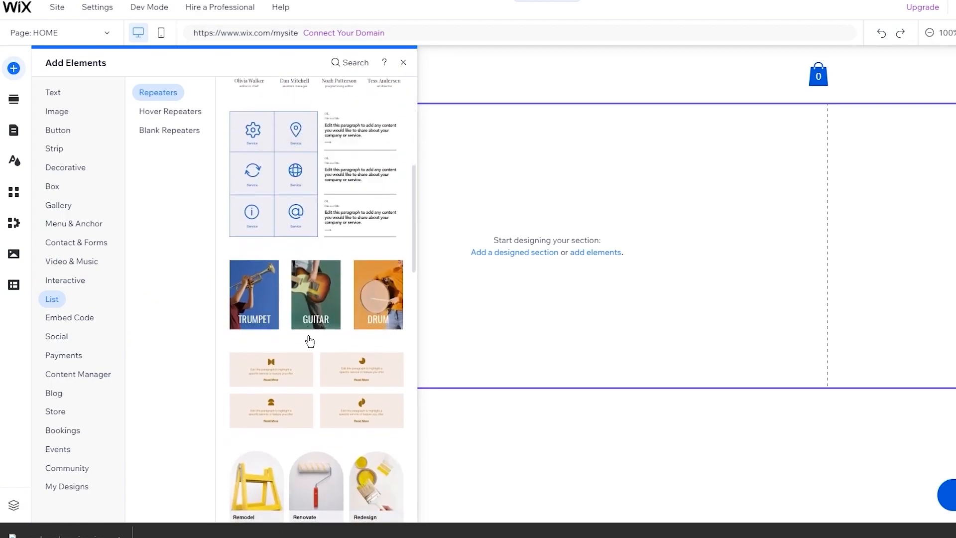
scroll(363, 317, "down", 12)
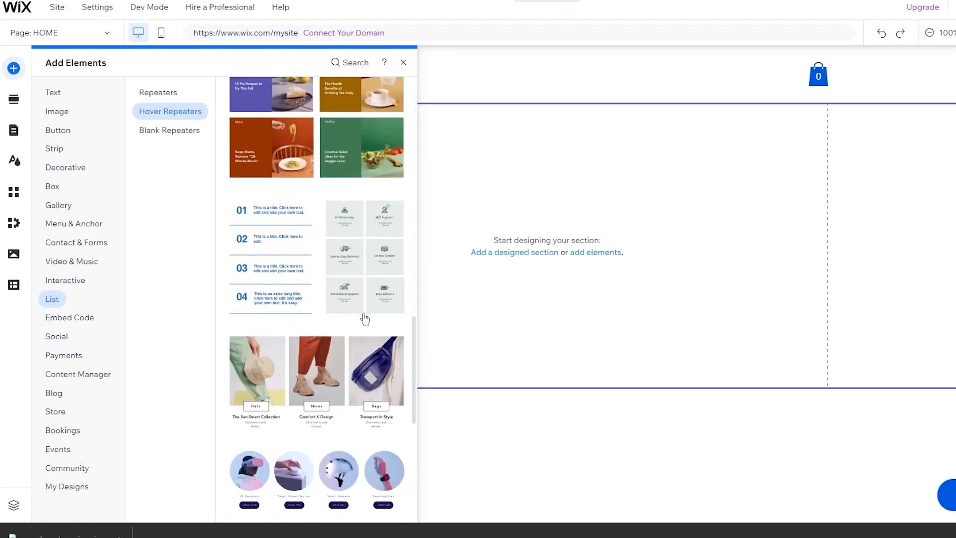
scroll(365, 318, "up", 15)
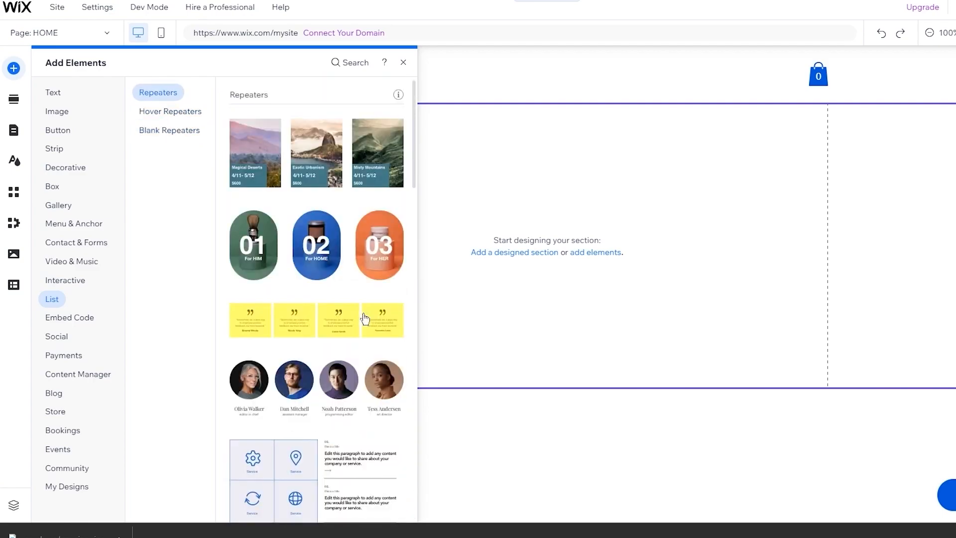
left_click(71, 317)
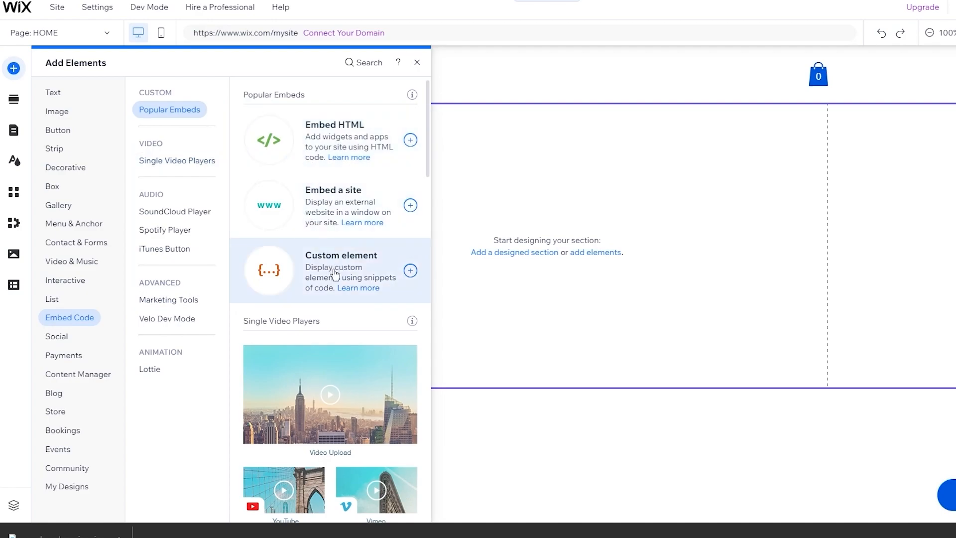
left_click(189, 164)
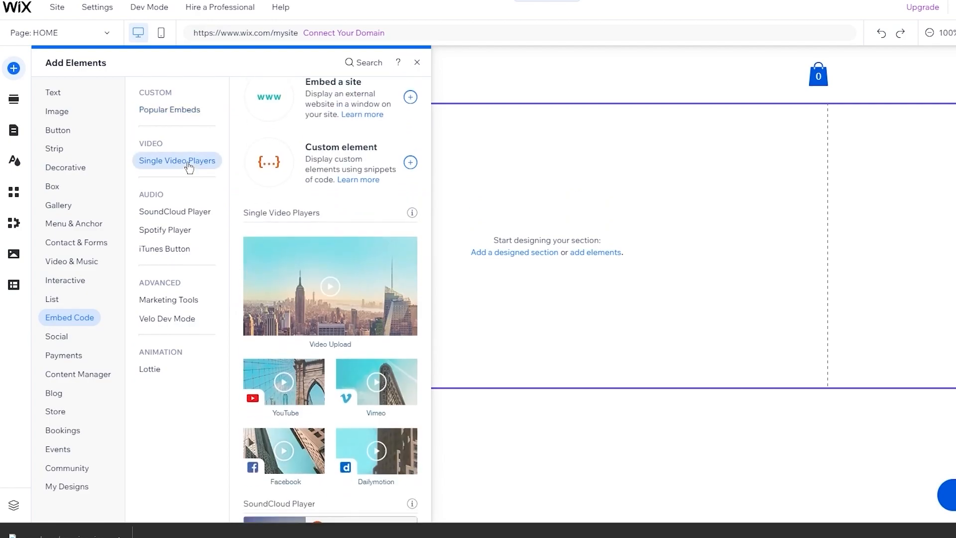
left_click(151, 215)
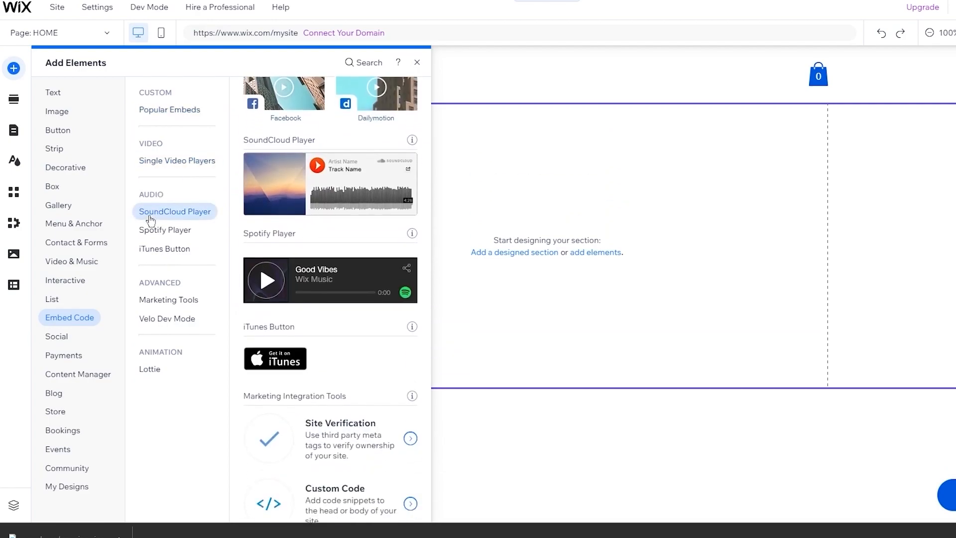
left_click(168, 111)
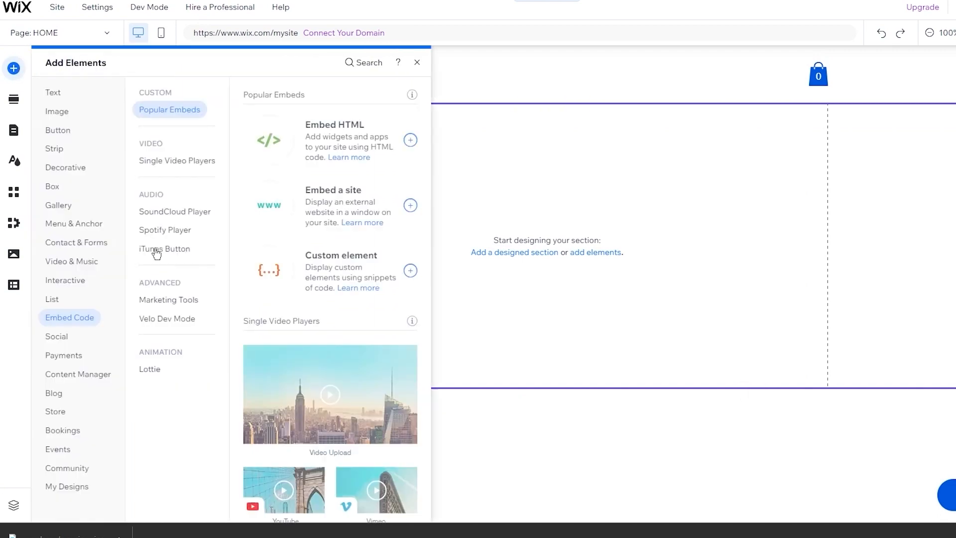
- Check Social, Payments, Content Manager, Blog and My Designs, then open Add Section and Pages & Menu
left_click(59, 341)
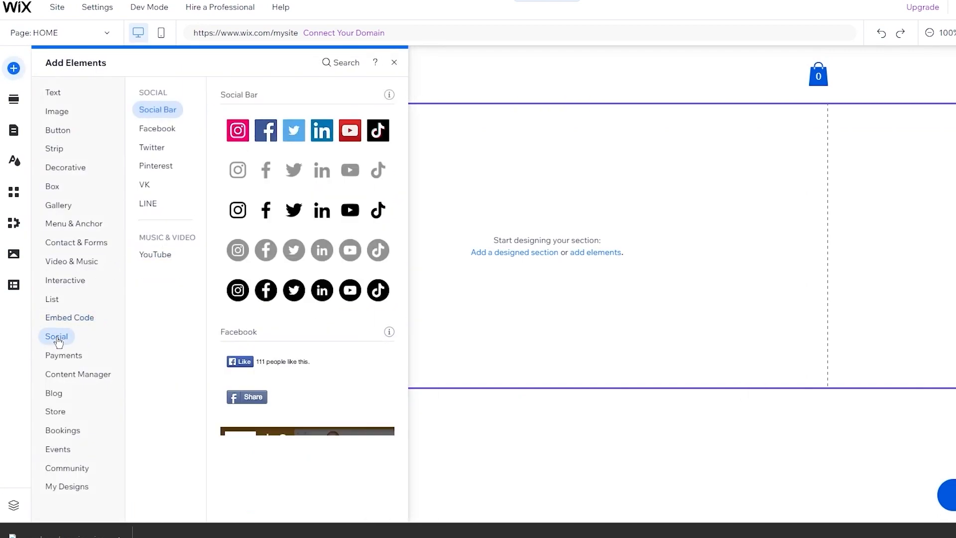
left_click(59, 357)
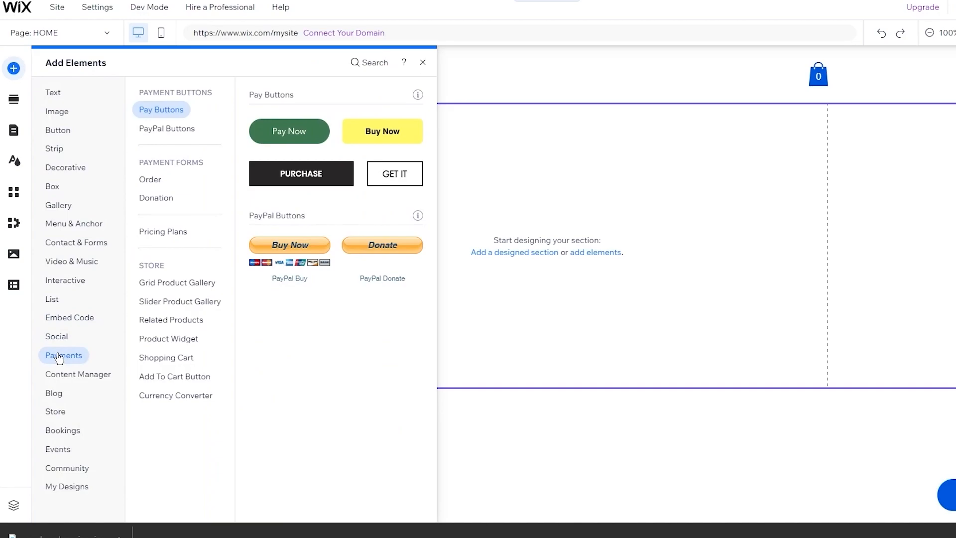
left_click(76, 380)
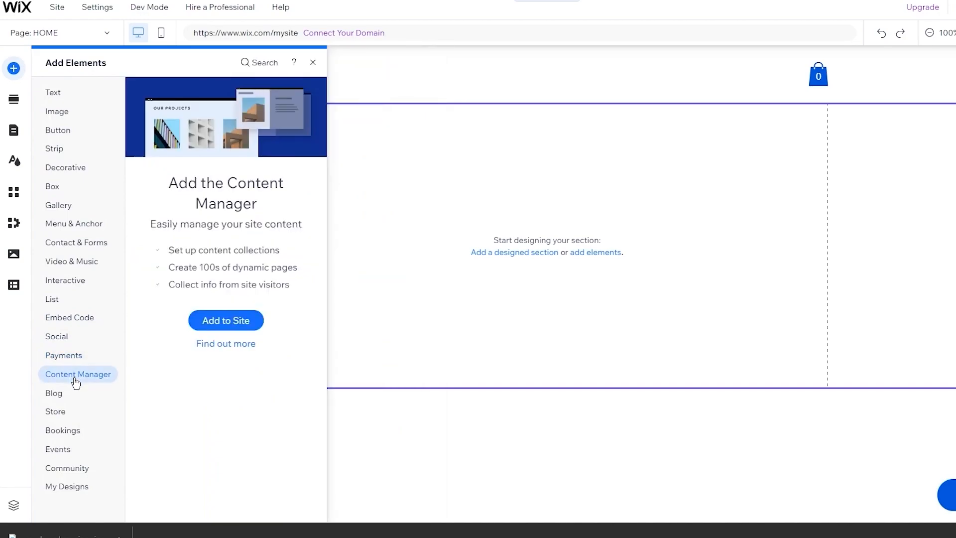
left_click(53, 394)
left_click(56, 379)
left_click(70, 490)
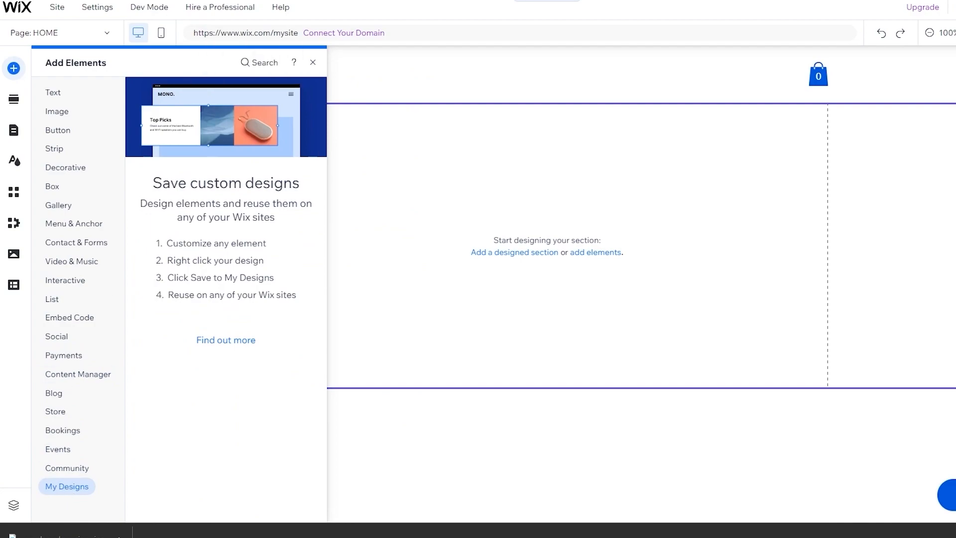
left_click(14, 100)
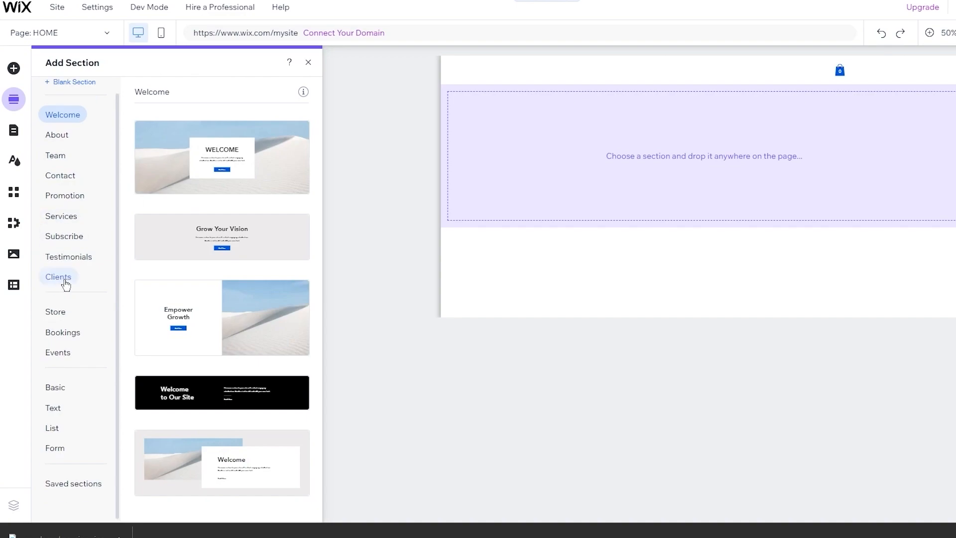
left_click(12, 133)
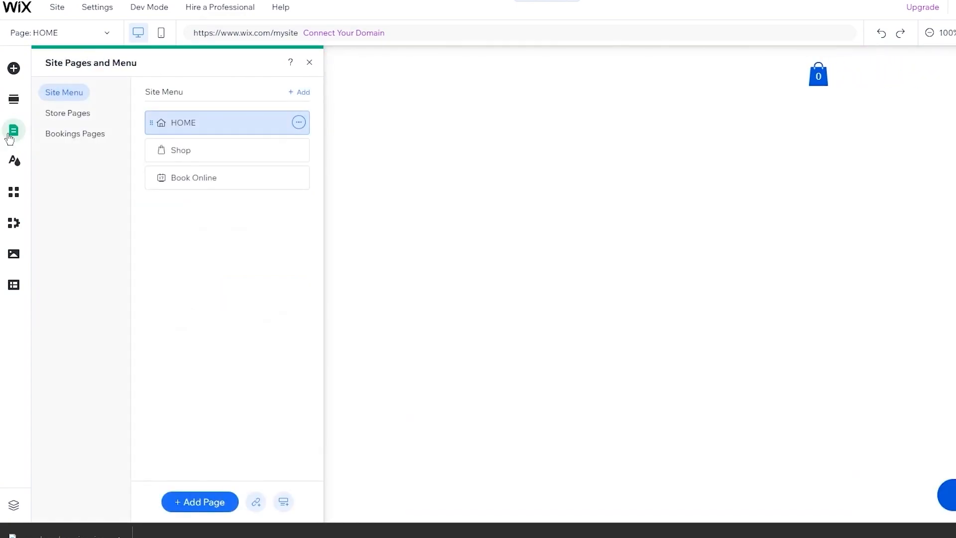
- Review the Site Menu, Store and Bookings pages, then bring up the Site Design settings
left_click(80, 115)
left_click(69, 94)
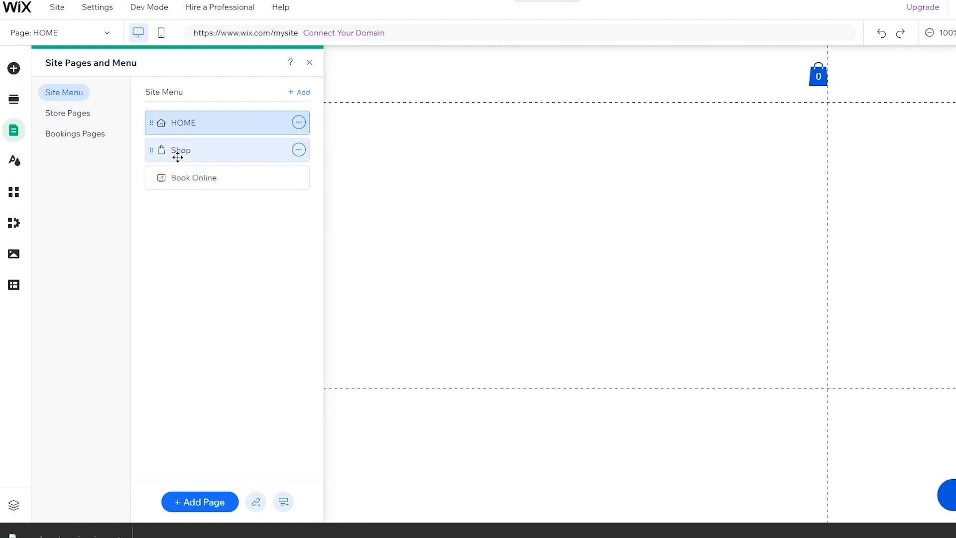
left_click(81, 121)
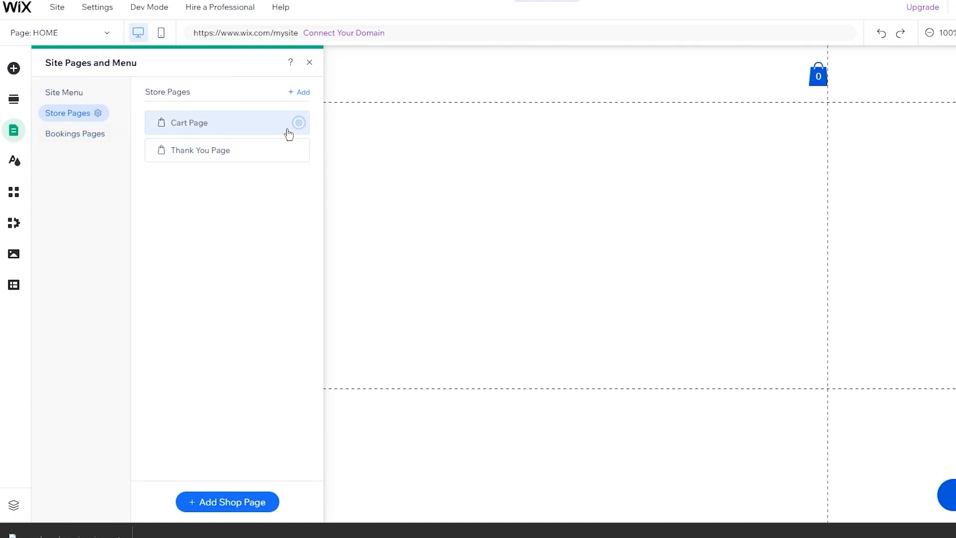
left_click(69, 133)
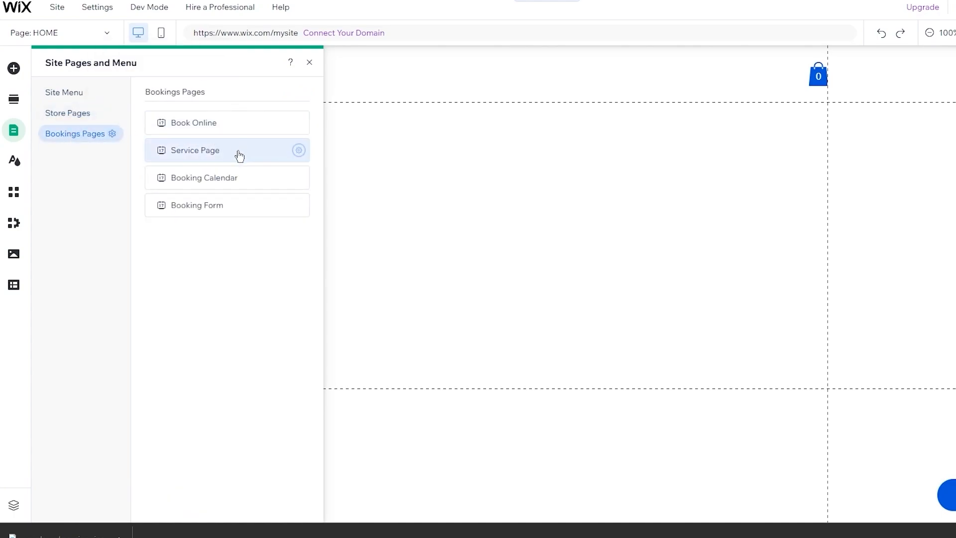
left_click(13, 162)
- Customize the site theme by picking the featured Savvy theme, giving a deep purple background
mouse_move(159, 132)
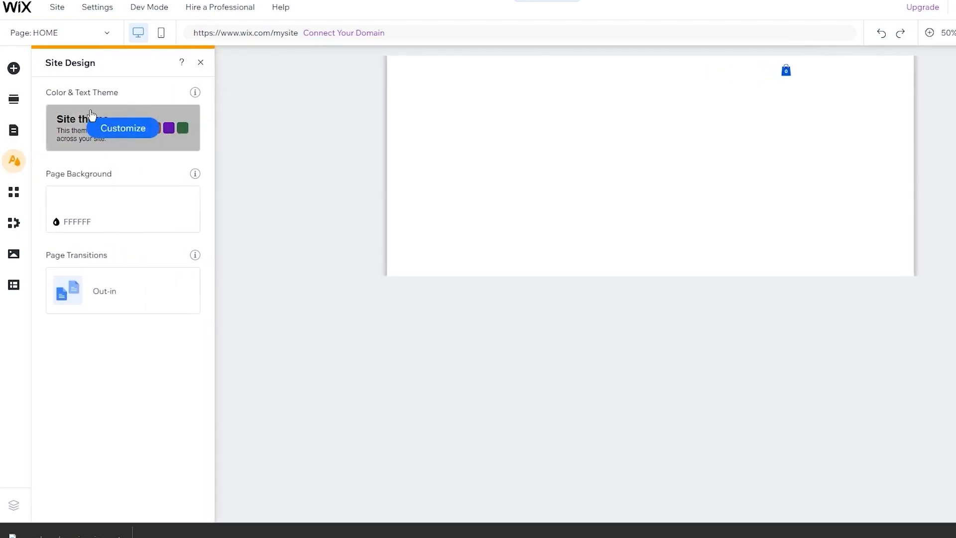
left_click(122, 131)
scroll(130, 354, "down", 5)
scroll(130, 353, "up", 5)
scroll(132, 352, "down", 4)
scroll(125, 278, "up", 4)
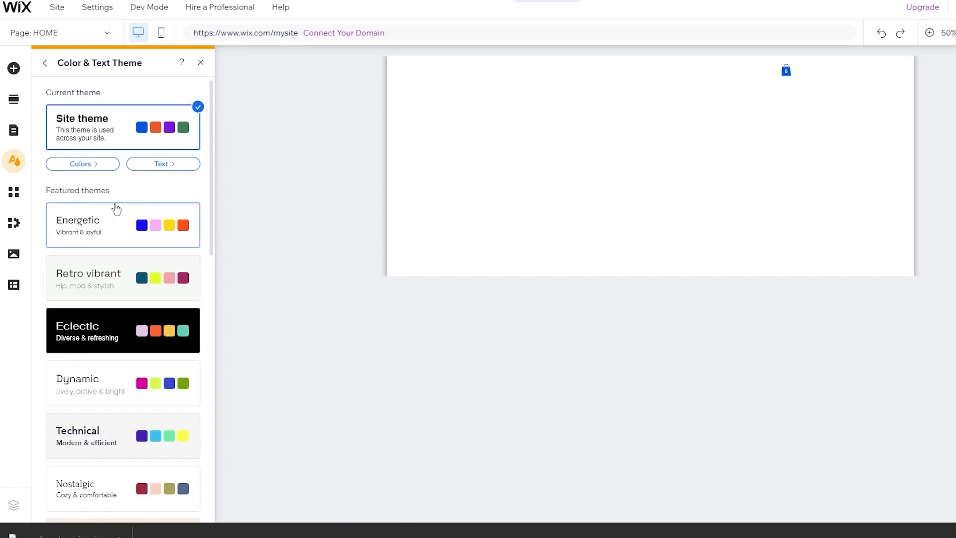
scroll(98, 289, "down", 2)
scroll(98, 289, "down", 1)
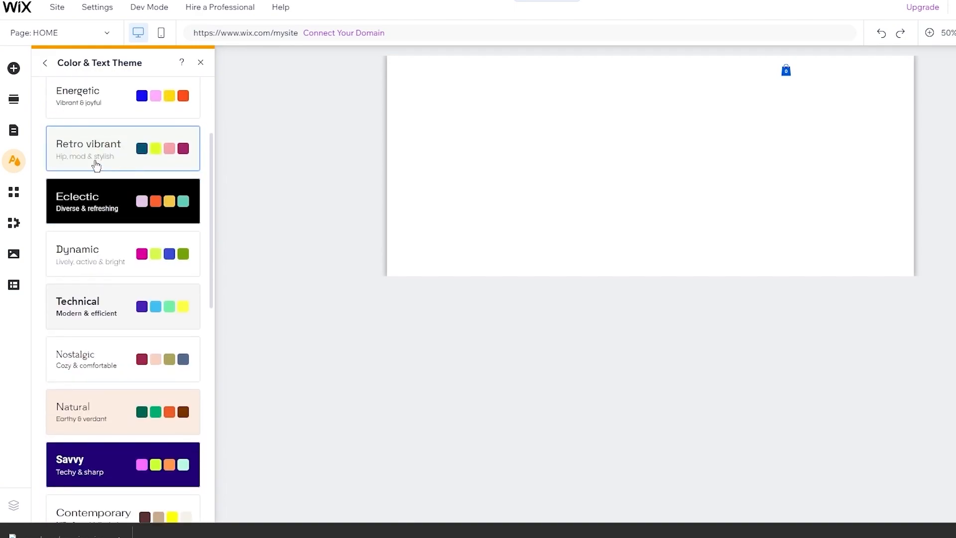
scroll(96, 165, "down", 10)
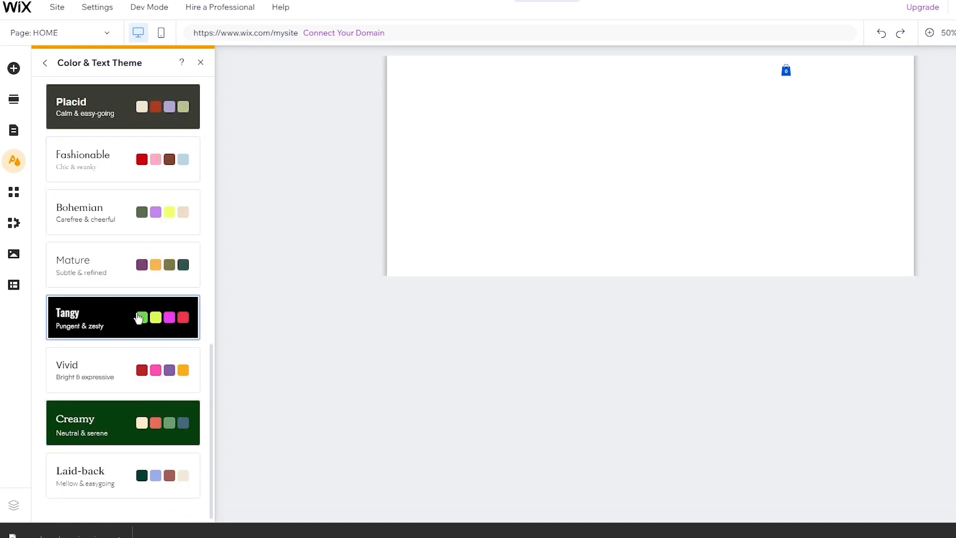
scroll(137, 317, "up", 2)
scroll(136, 316, "down", 2)
scroll(108, 188, "up", 5)
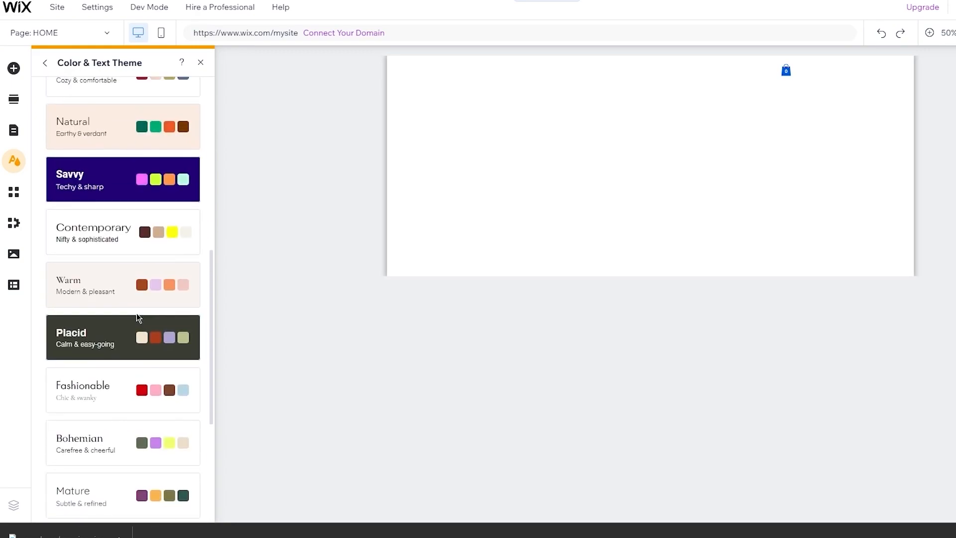
left_click(107, 188)
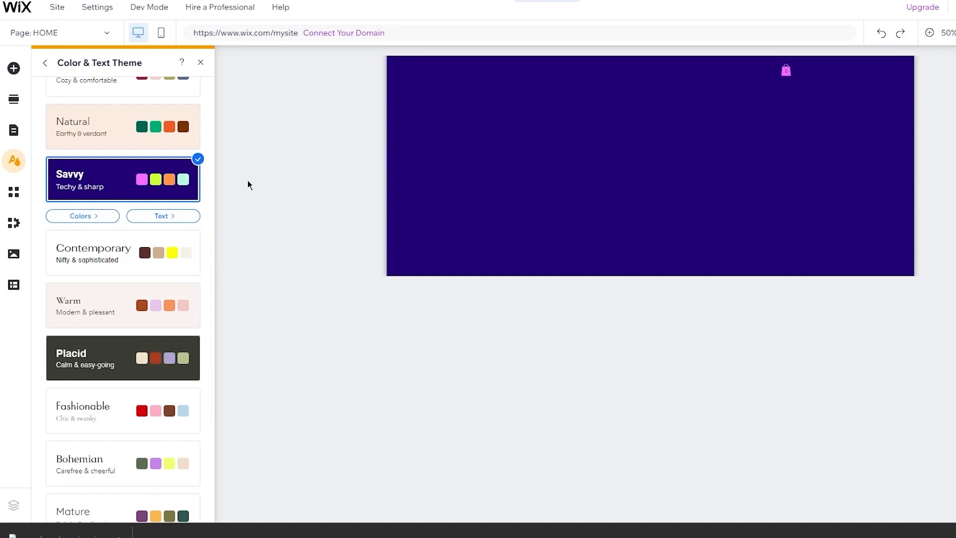
scroll(168, 179, "up", 2)
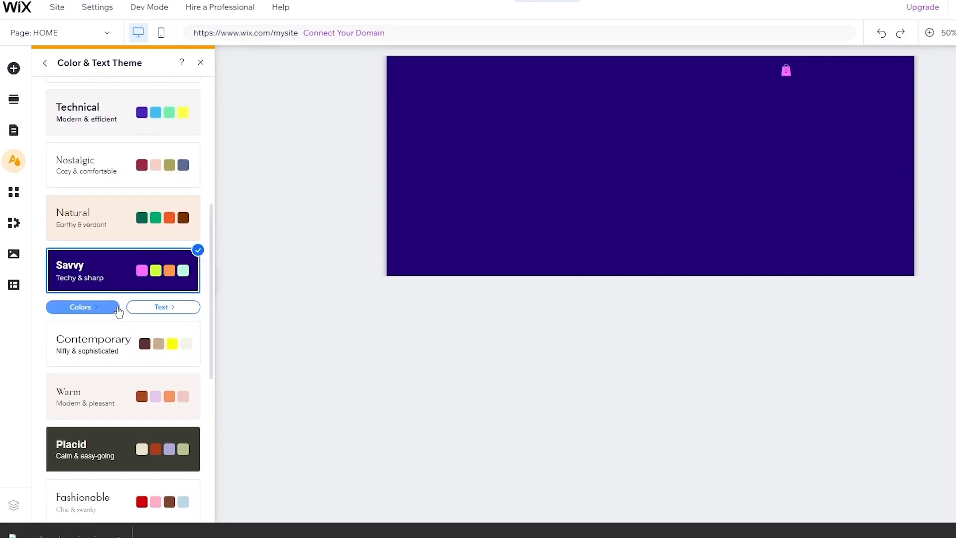
- Open the Wix App Market and browse its featured apps
left_click(13, 192)
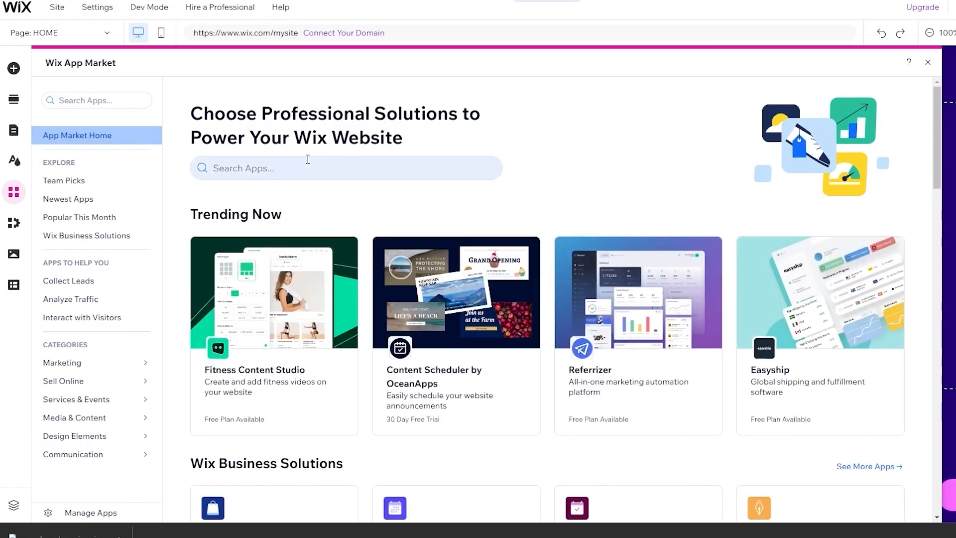
scroll(306, 160, "down", 5)
scroll(309, 165, "down", 6)
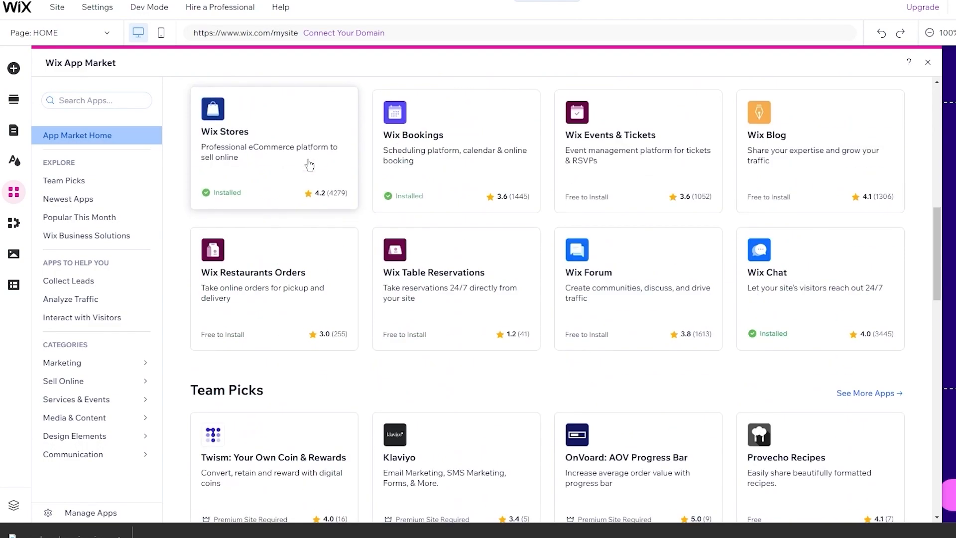
scroll(309, 164, "up", 12)
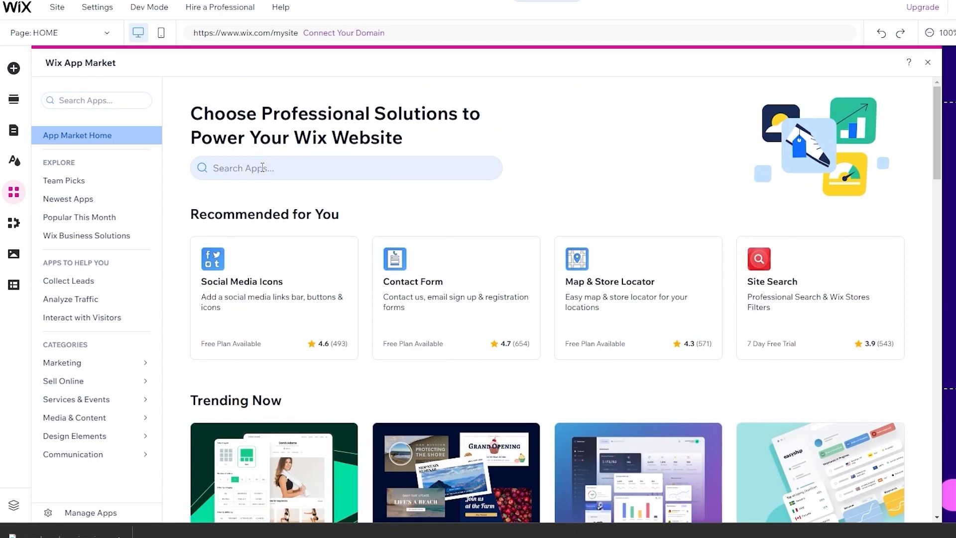
- Search the App Market for 'drops' and scroll through the 36 dropshipping apps, like Spocket and AutoDS
left_click(262, 168)
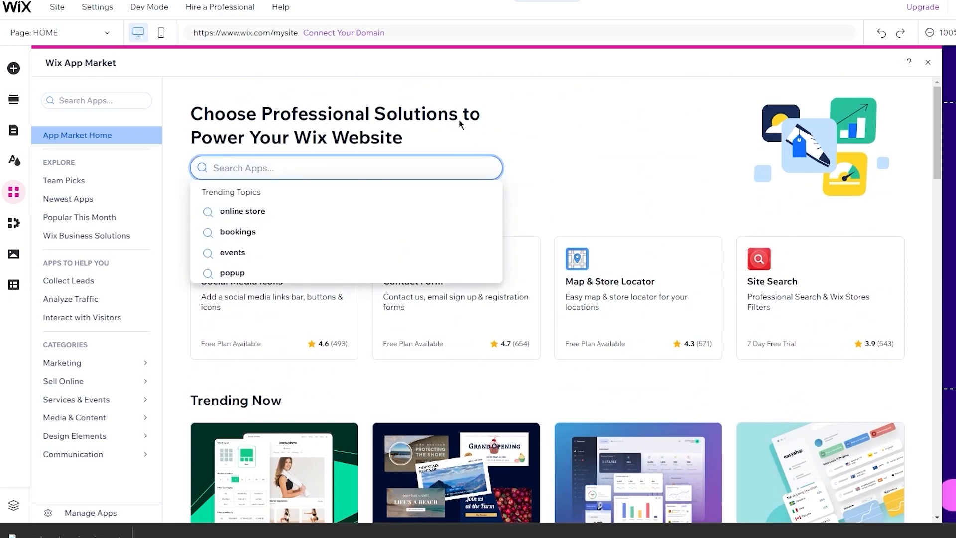
type("drops")
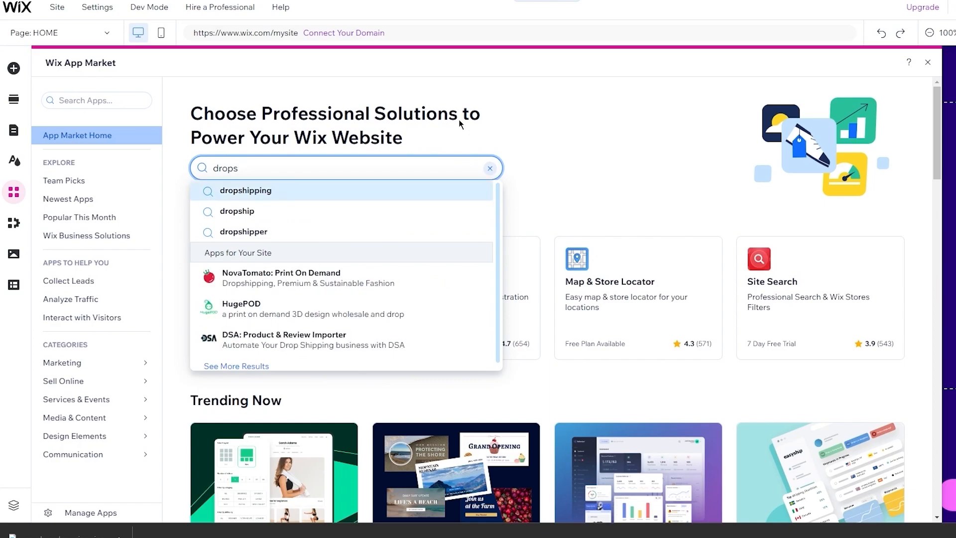
key("Return")
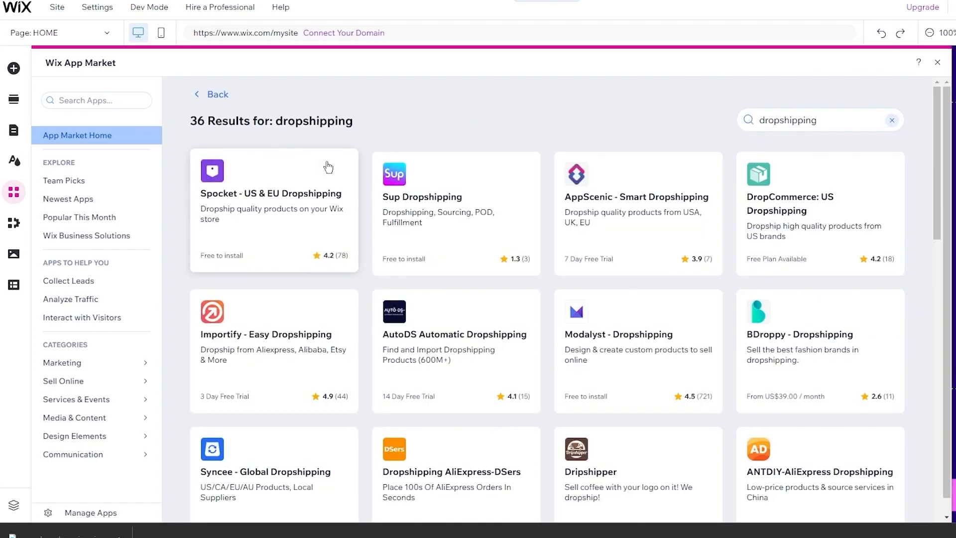
scroll(327, 165, "down", 1)
scroll(364, 123, "down", 15)
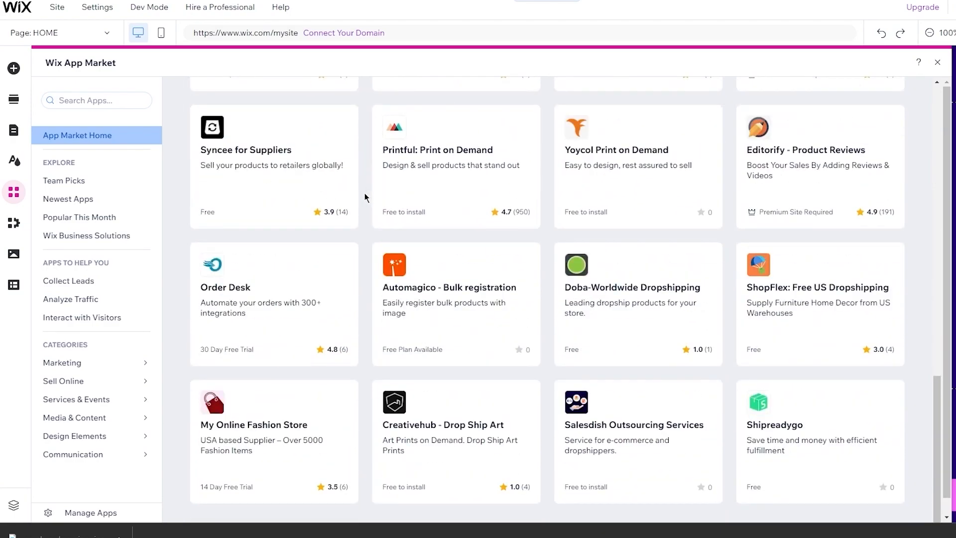
scroll(366, 197, "up", 15)
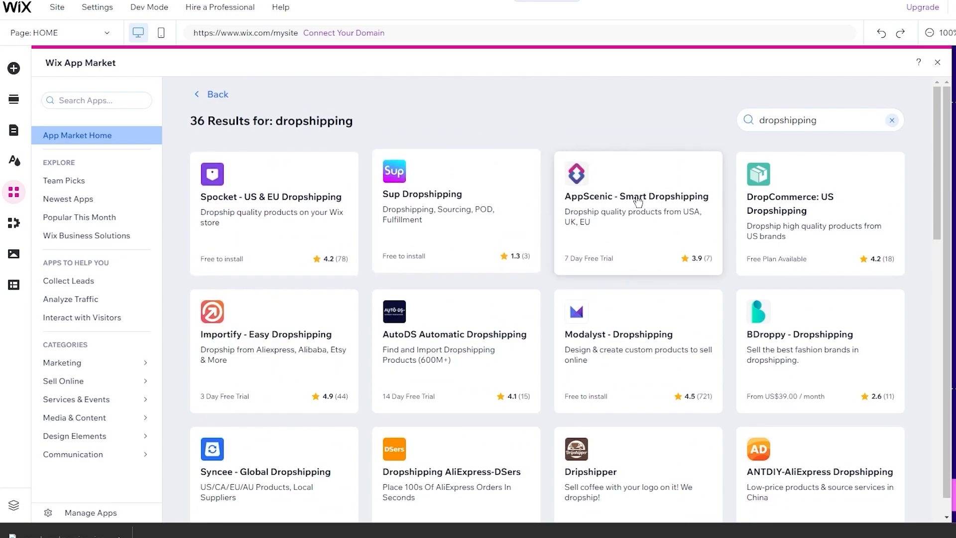
scroll(819, 444, "down", 7)
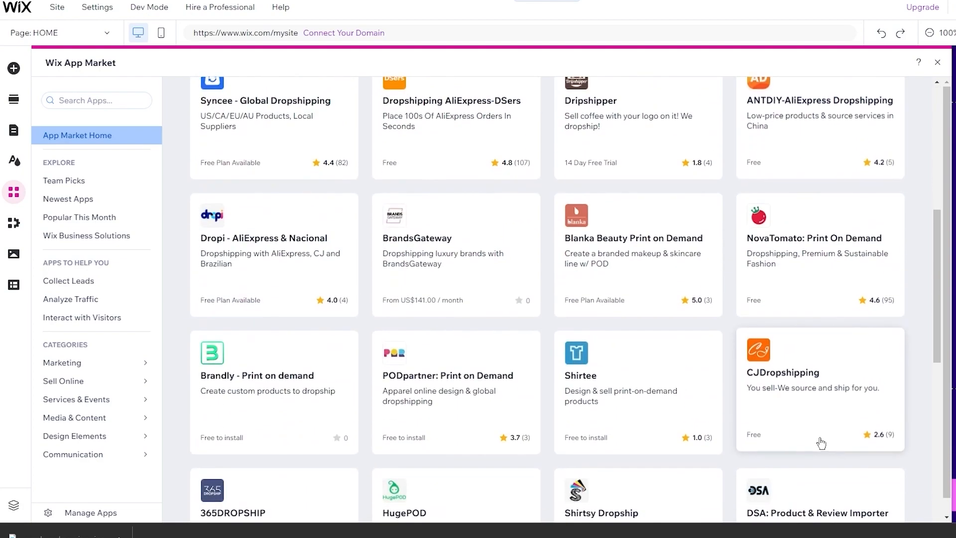
scroll(820, 443, "down", 8)
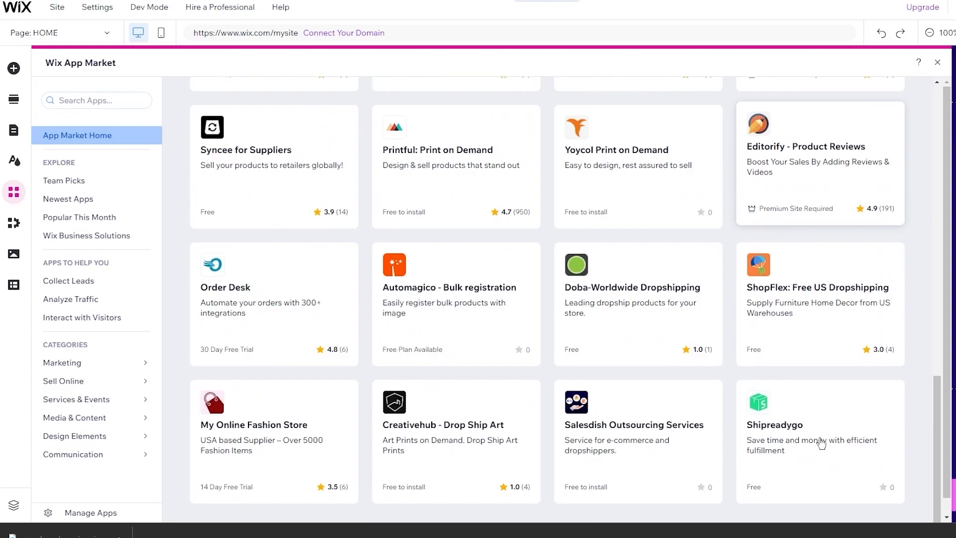
scroll(726, 365, "up", 1)
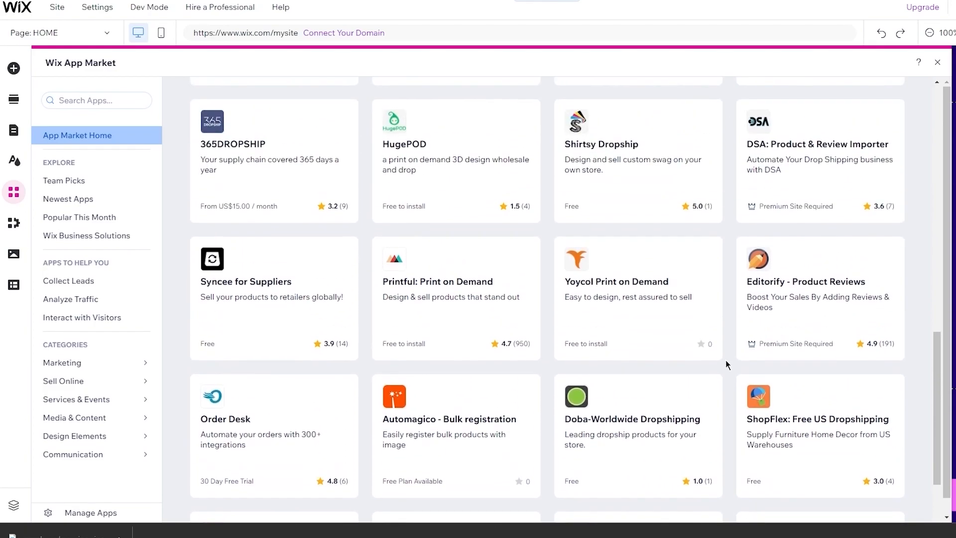
scroll(482, 292, "up", 4)
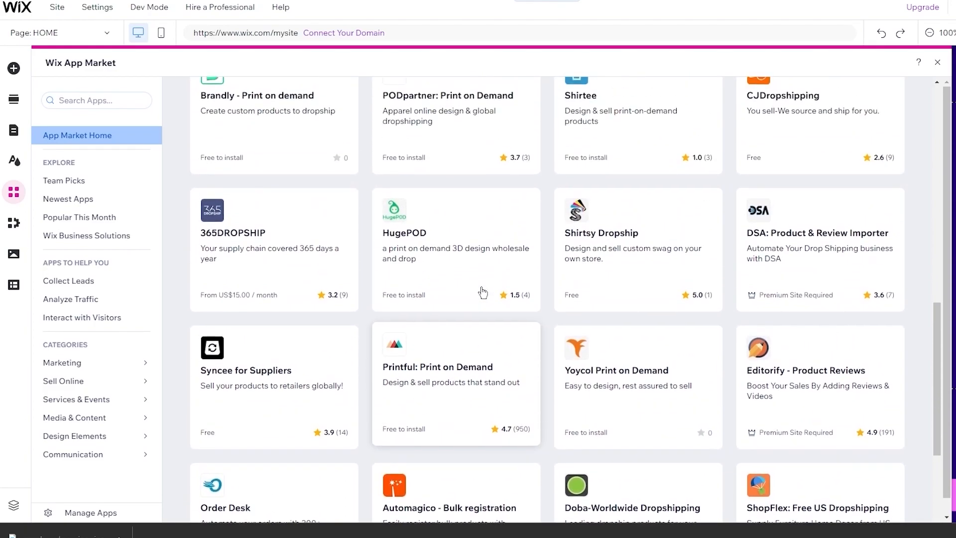
scroll(647, 349, "up", 2)
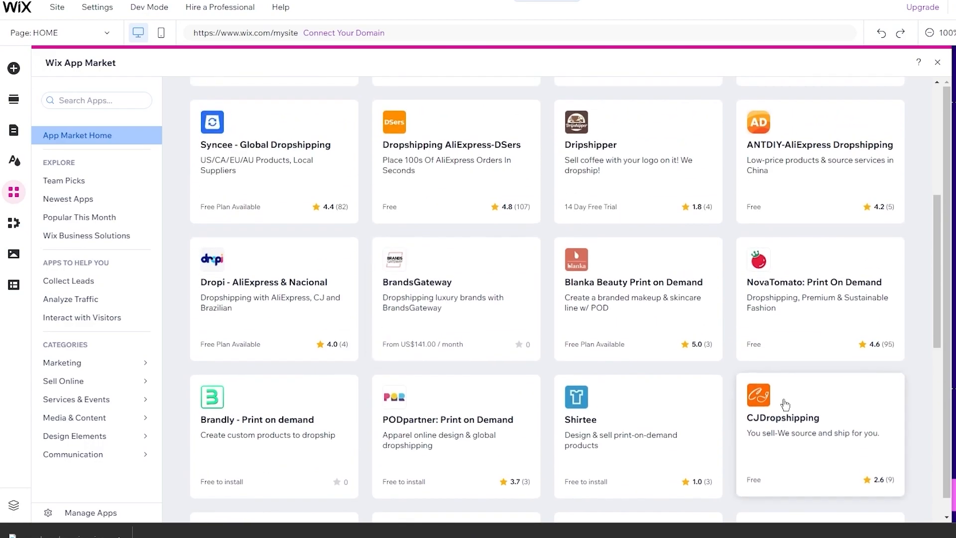
scroll(649, 249, "up", 4)
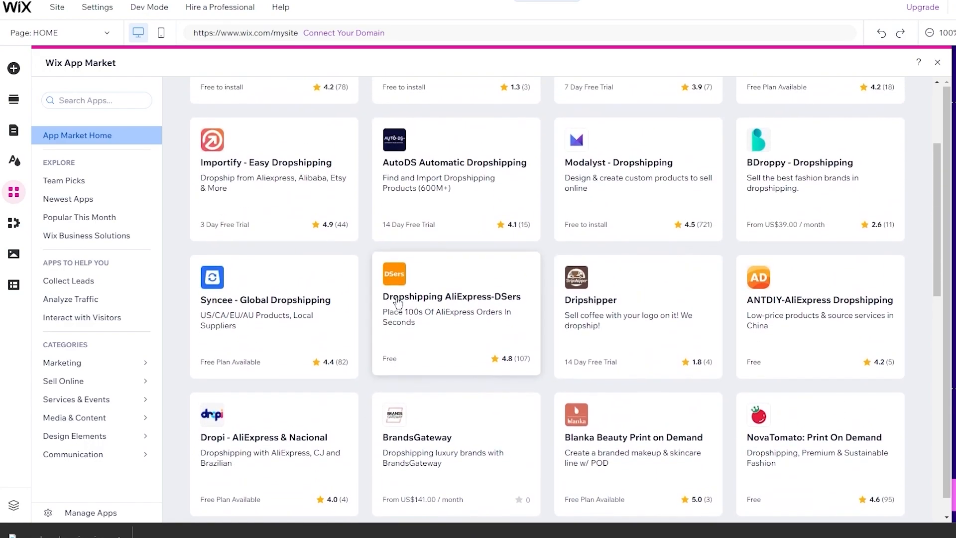
scroll(505, 315, "up", 3)
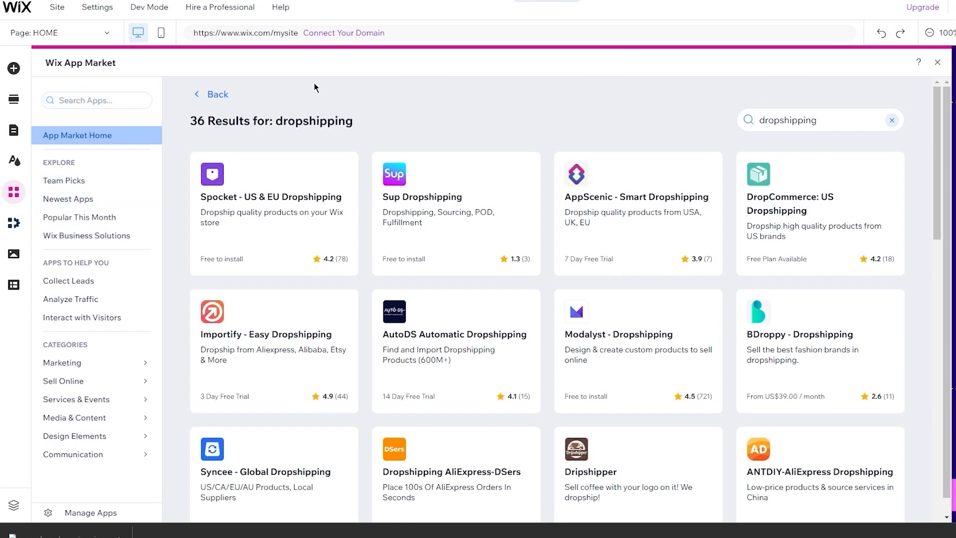
- Close the App Market, read the Makespace website design article end to end, then open a new tab
left_click(937, 62)
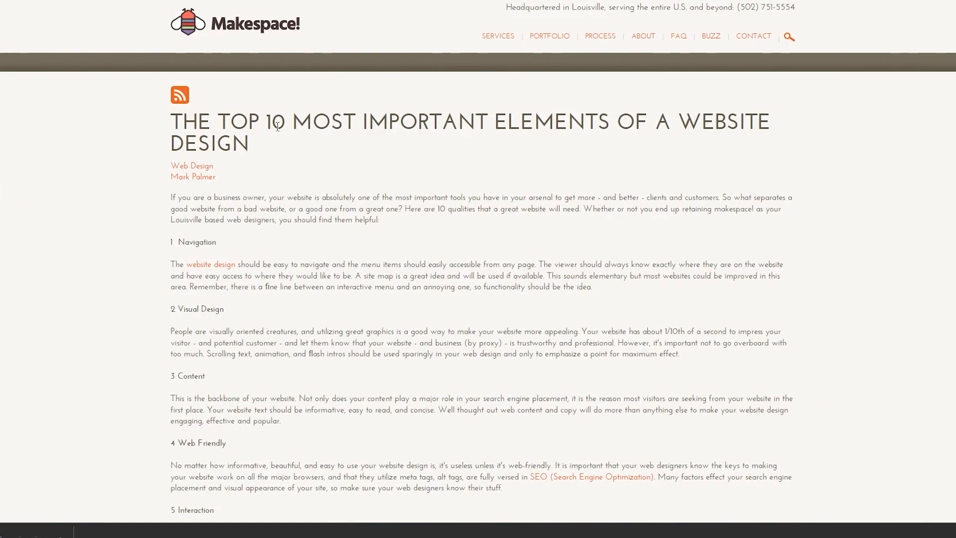
scroll(277, 127, "down", 1)
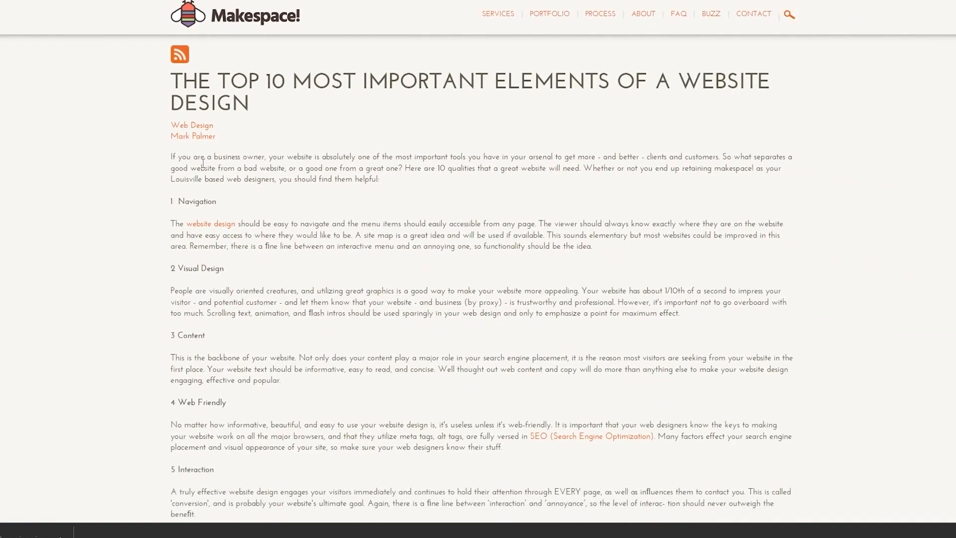
scroll(227, 166, "down", 1)
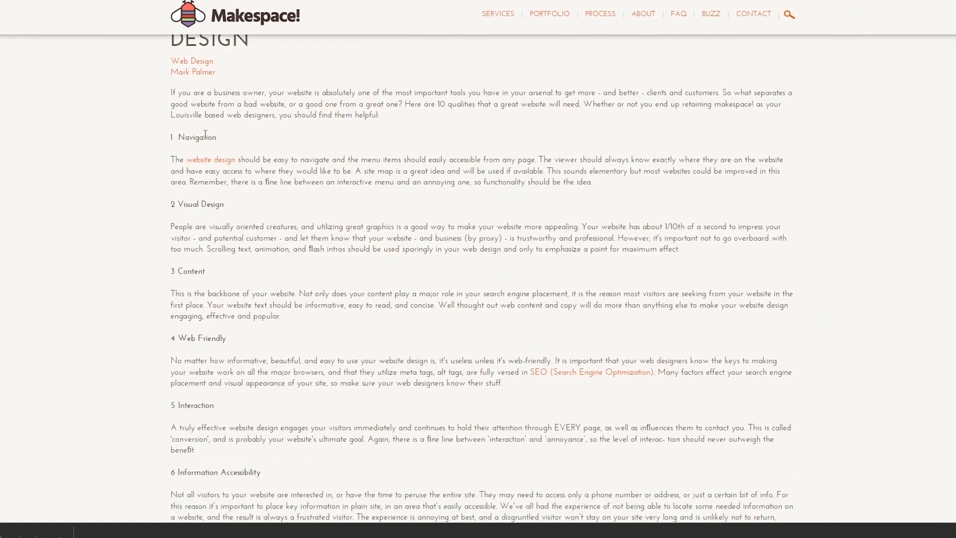
key("End")
key("Home")
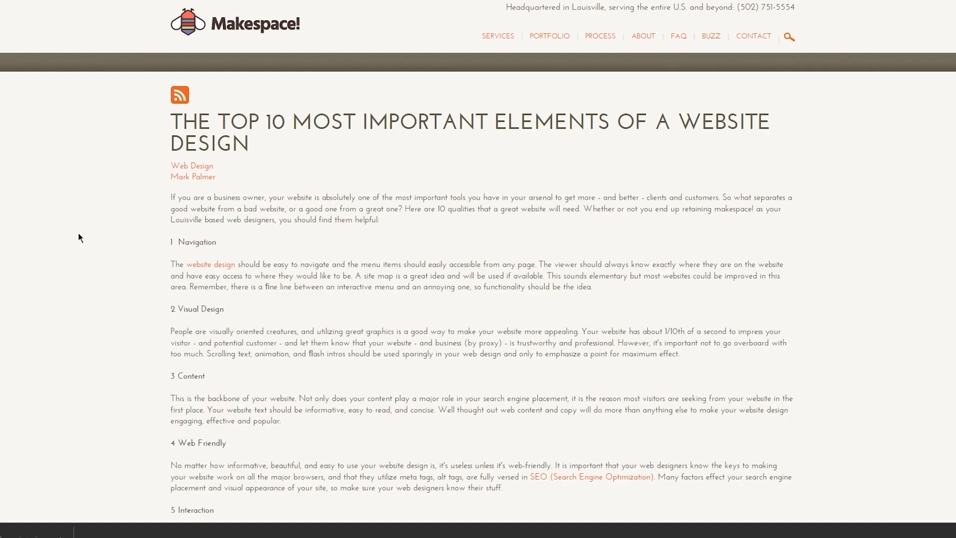
scroll(79, 232, "down", 2)
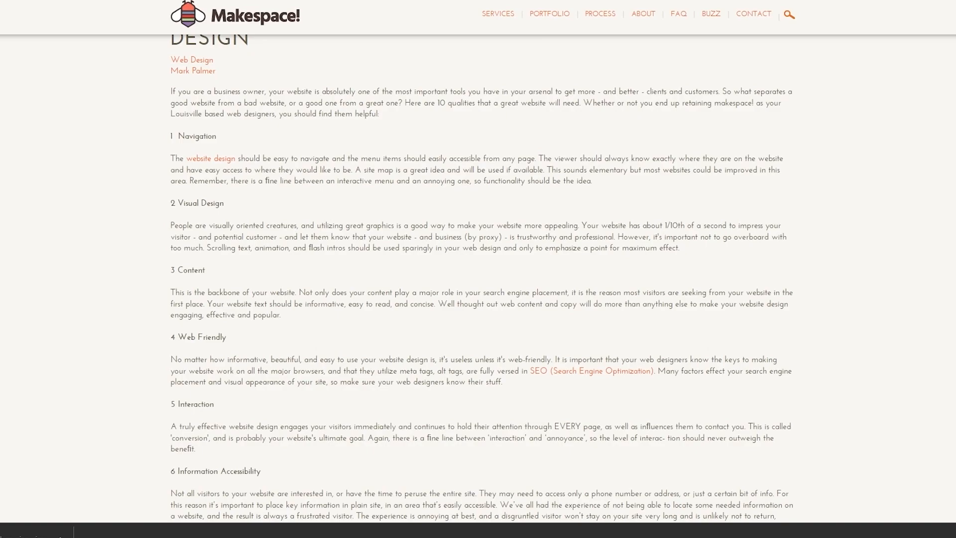
key("ctrl+t")
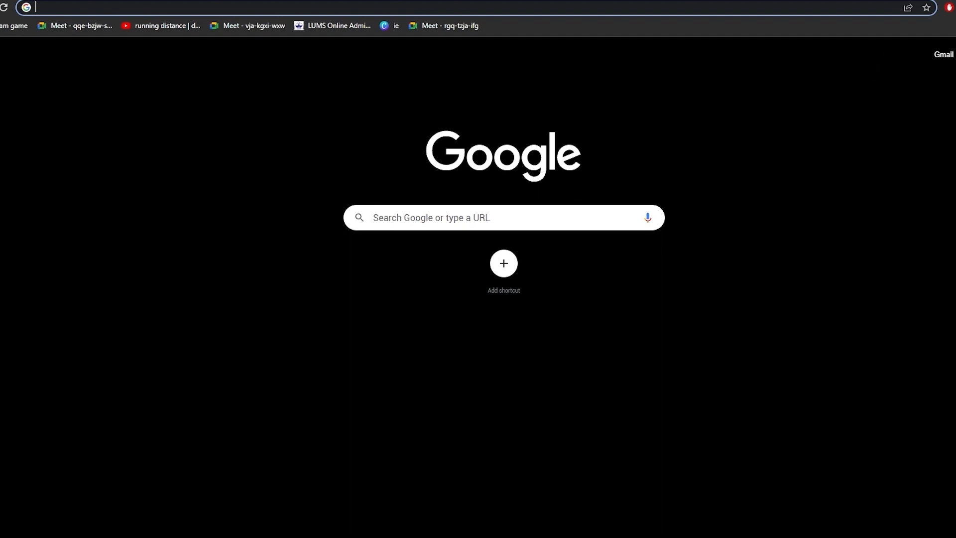
- Search Google for 'openai' and open the official OpenAI website
type("openai")
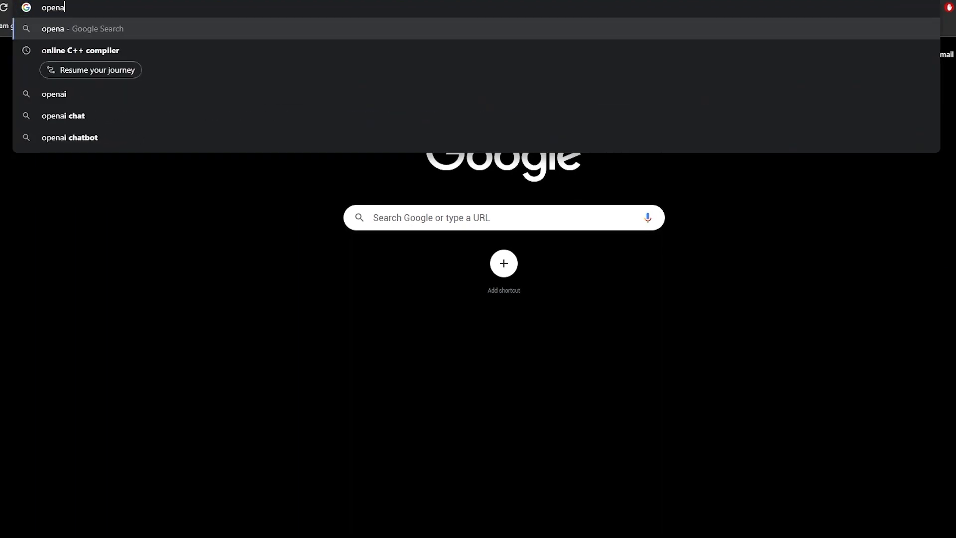
key("Return")
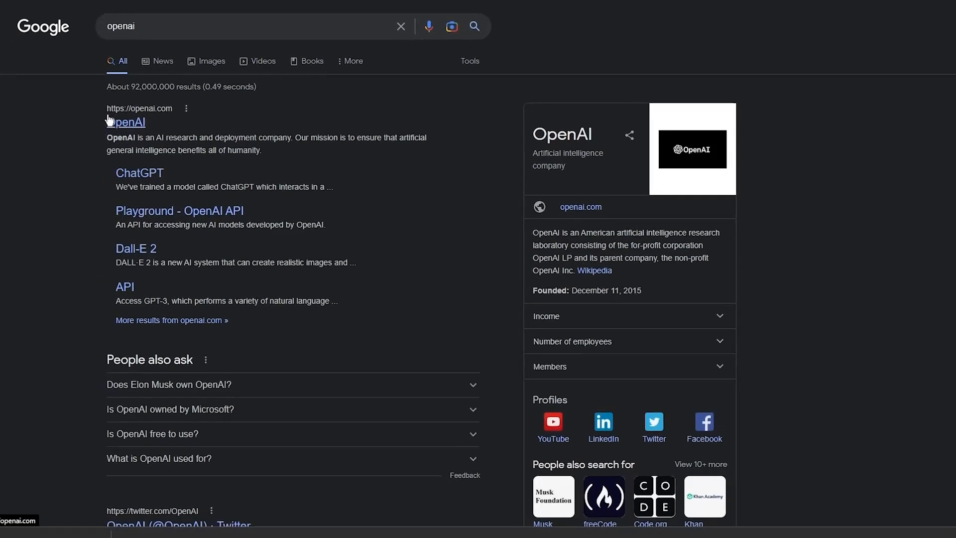
left_click(105, 141)
- Scroll the OpenAI homepage between its 'Join us in shaping the future' hero and footer
scroll(228, 103, "down", 5)
scroll(228, 103, "up", 5)
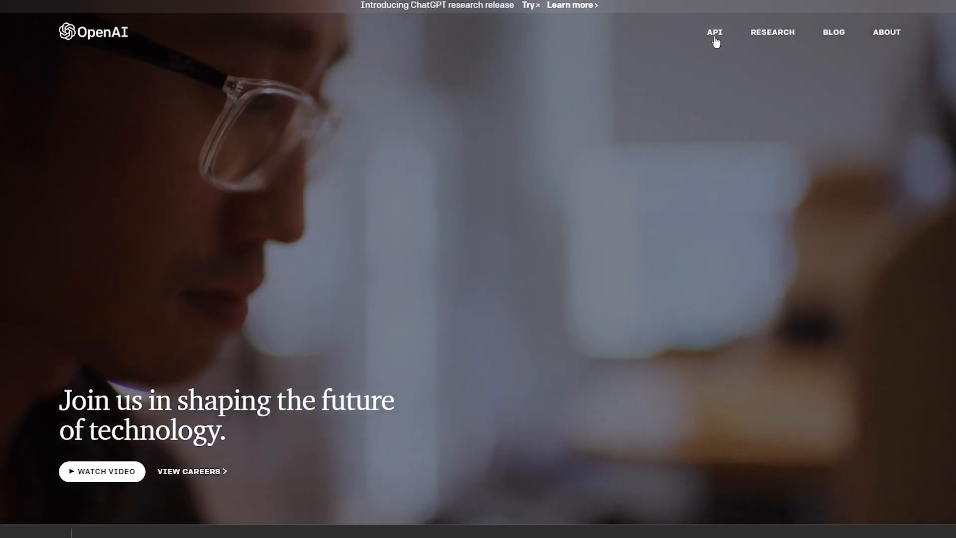
scroll(525, 118, "down", 6)
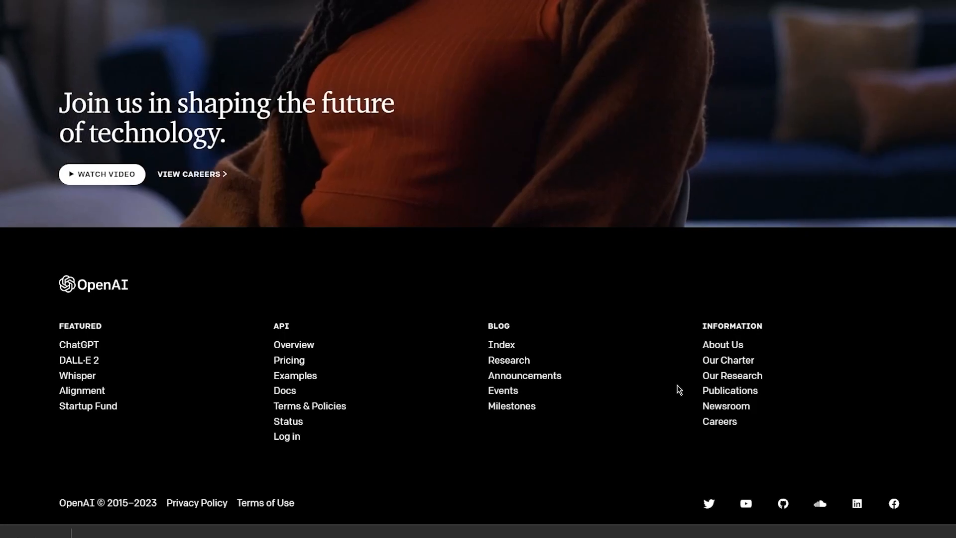
scroll(679, 389, "up", 6)
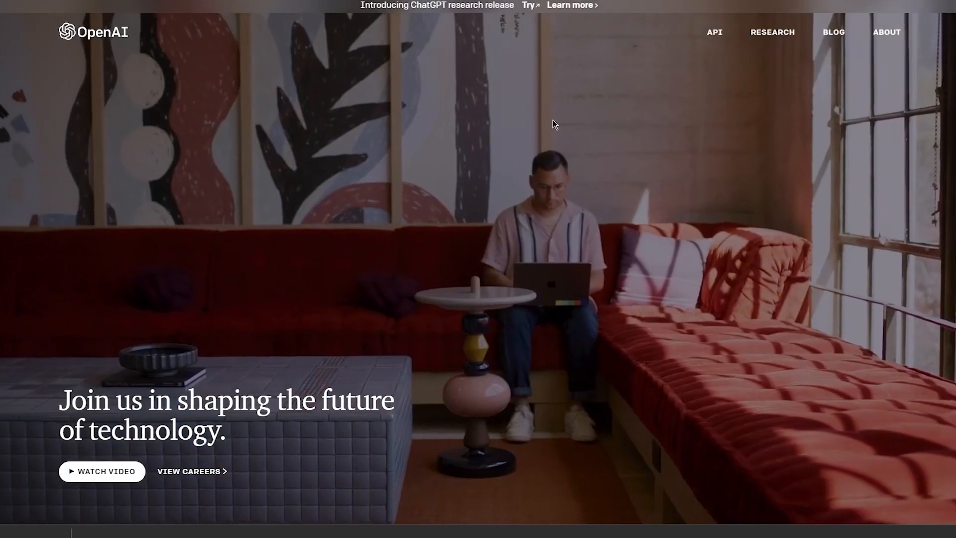
scroll(418, 110, "down", 6)
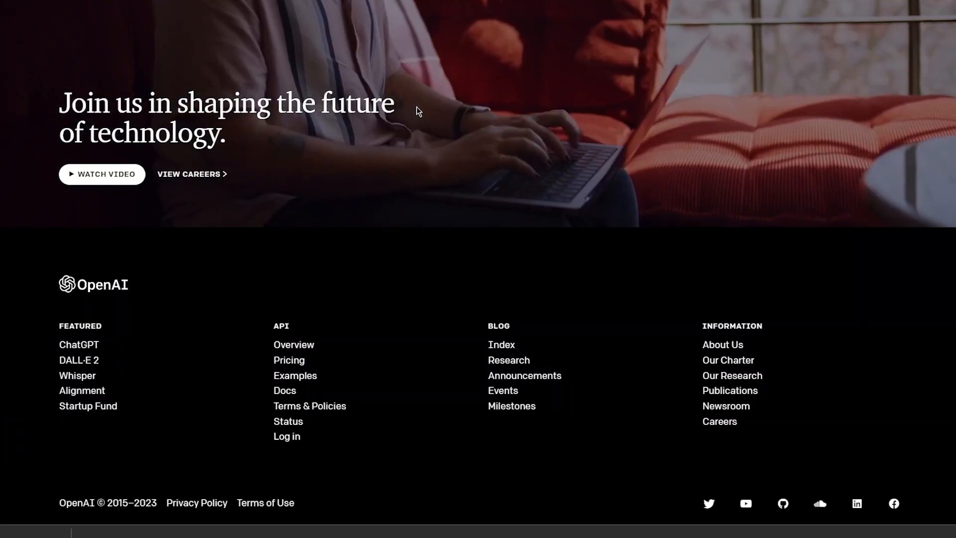
scroll(416, 107, "up", 6)
scroll(416, 107, "down", 6)
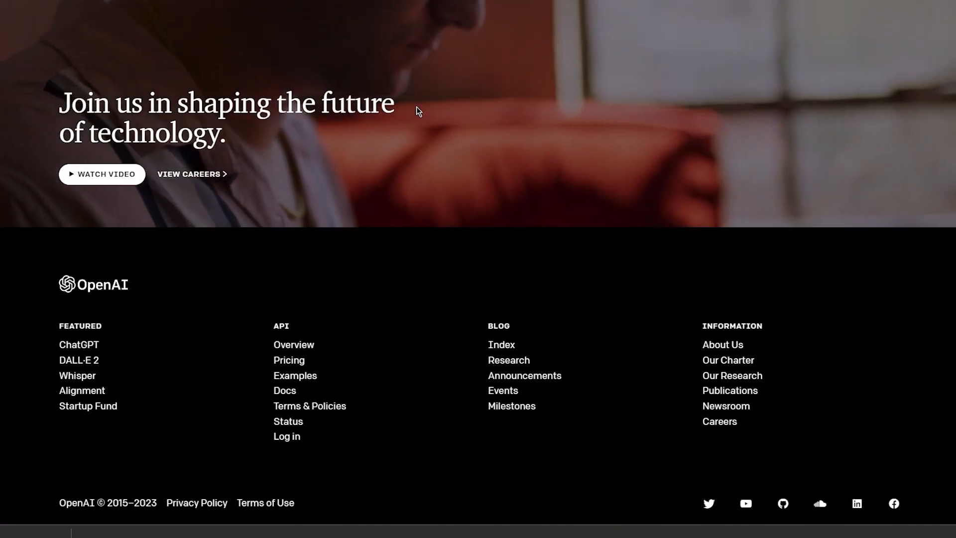
scroll(416, 107, "up", 6)
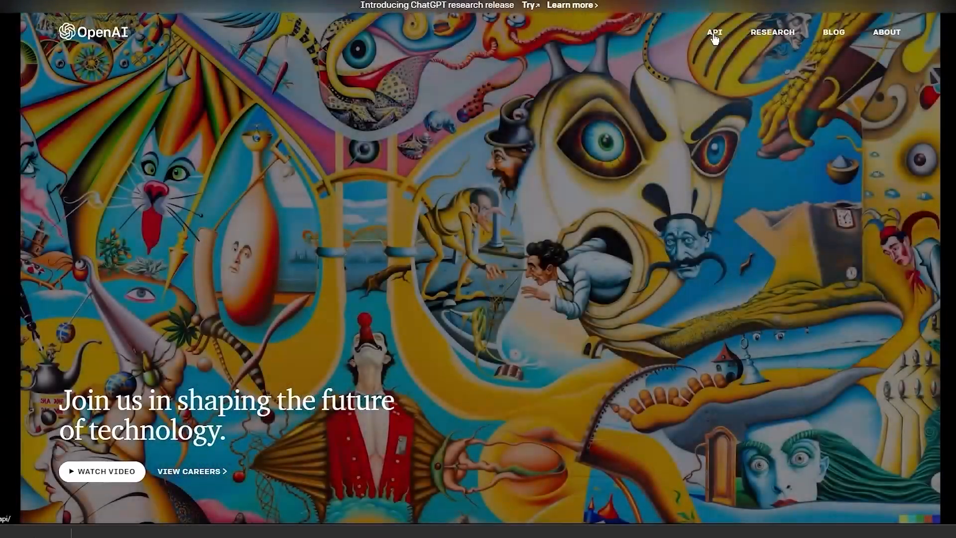
left_click(715, 33)
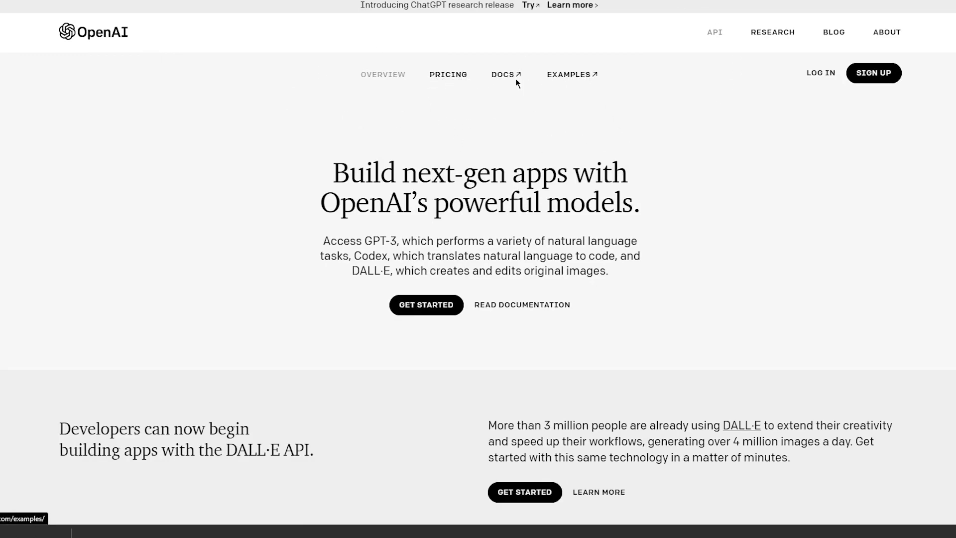
left_click(444, 81)
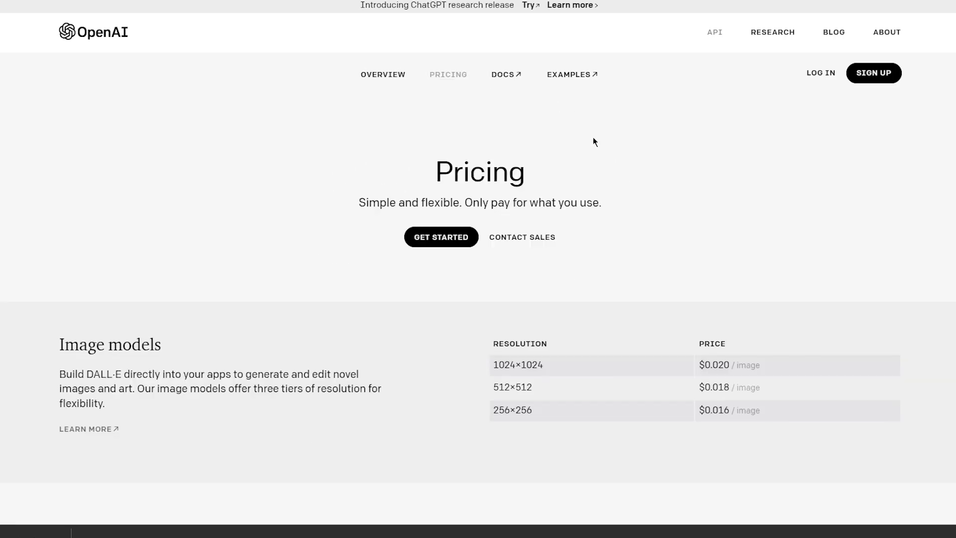
scroll(593, 141, "down", 1)
scroll(593, 141, "up", 1)
left_click(114, 37)
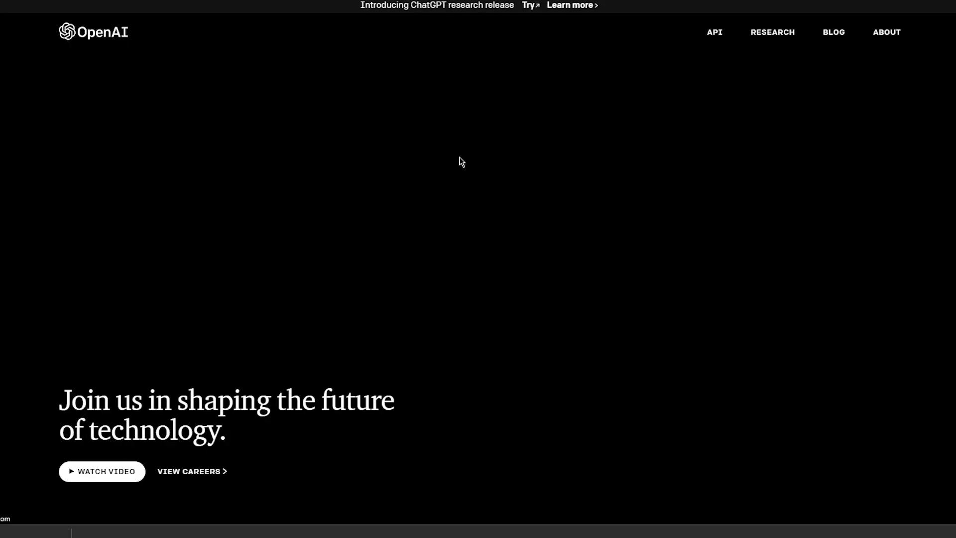
scroll(344, 159, "down", 6)
scroll(356, 149, "up", 6)
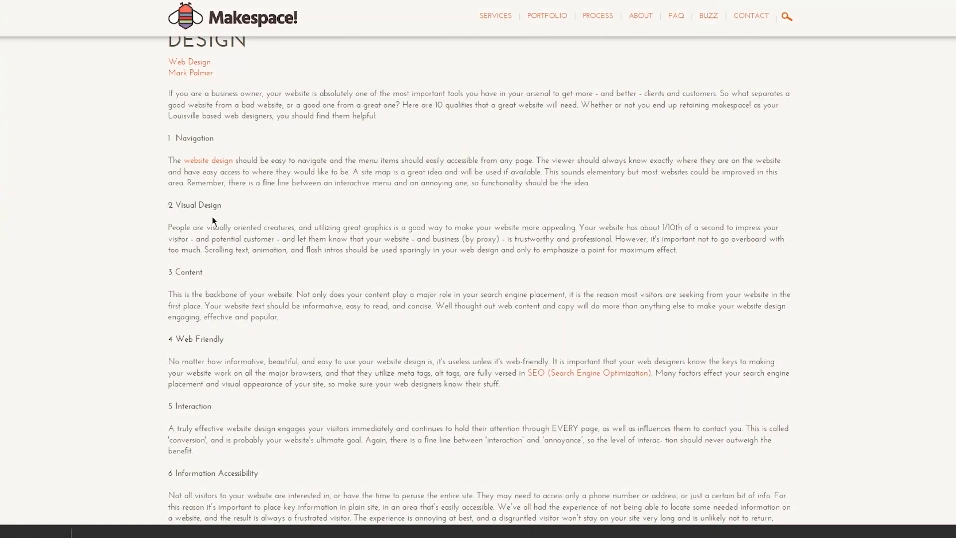
- Scroll the Makespace article through Navigation, Visual Design, Content and Web Friendly qualities
scroll(212, 216, "down", 1)
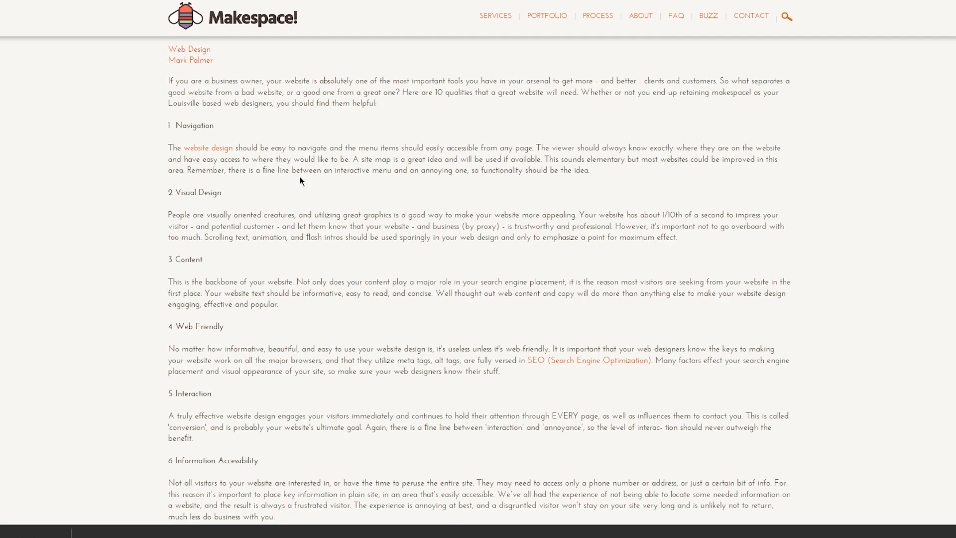
- Scroll the OpenAI homepage back and forth between its hero video and footer links
scroll(478, 350, "down", 6)
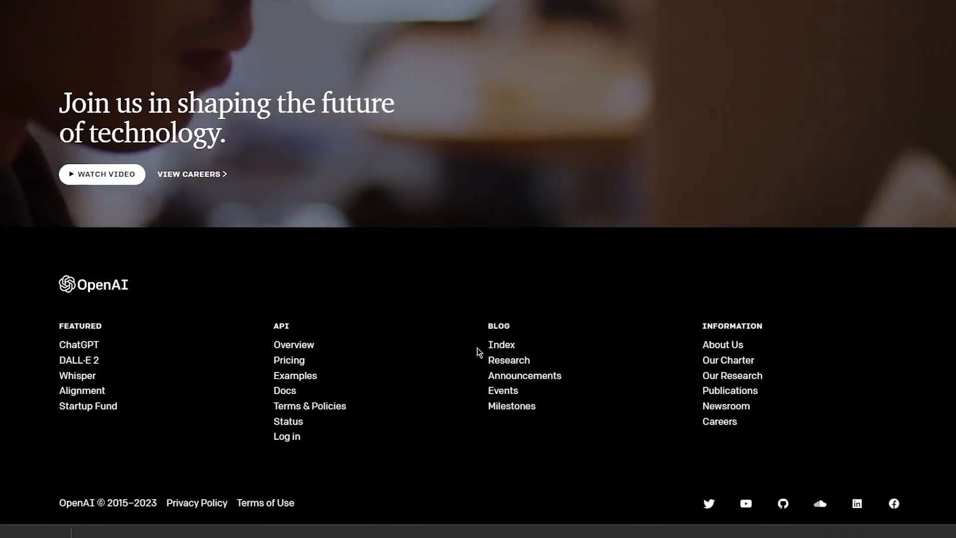
scroll(209, 87, "up", 6)
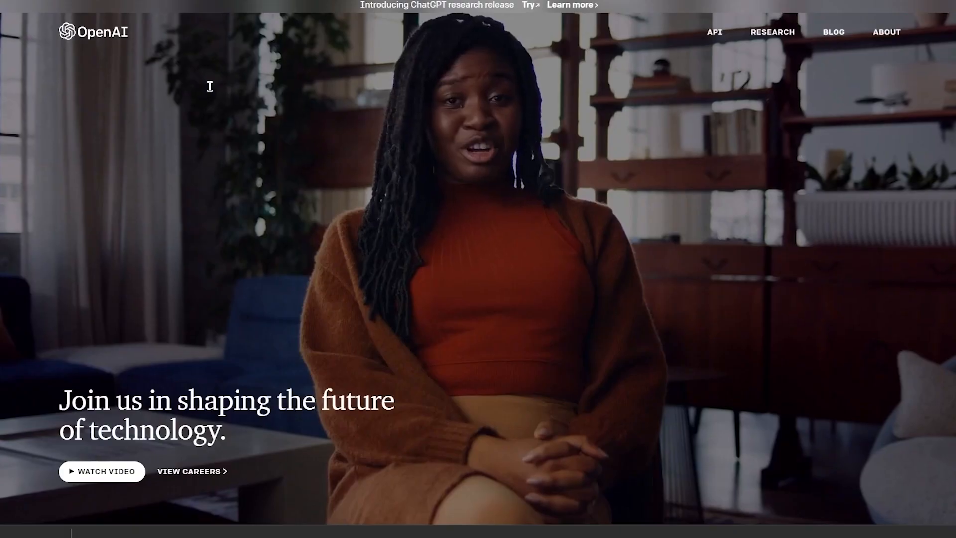
scroll(401, 249, "down", 5)
scroll(400, 249, "up", 5)
scroll(400, 249, "down", 5)
scroll(401, 249, "up", 6)
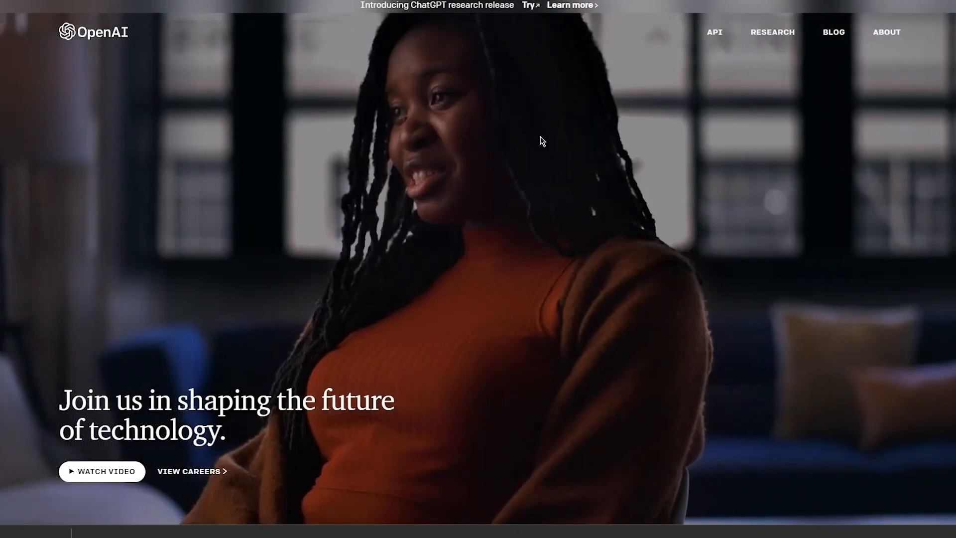
scroll(542, 141, "down", 4)
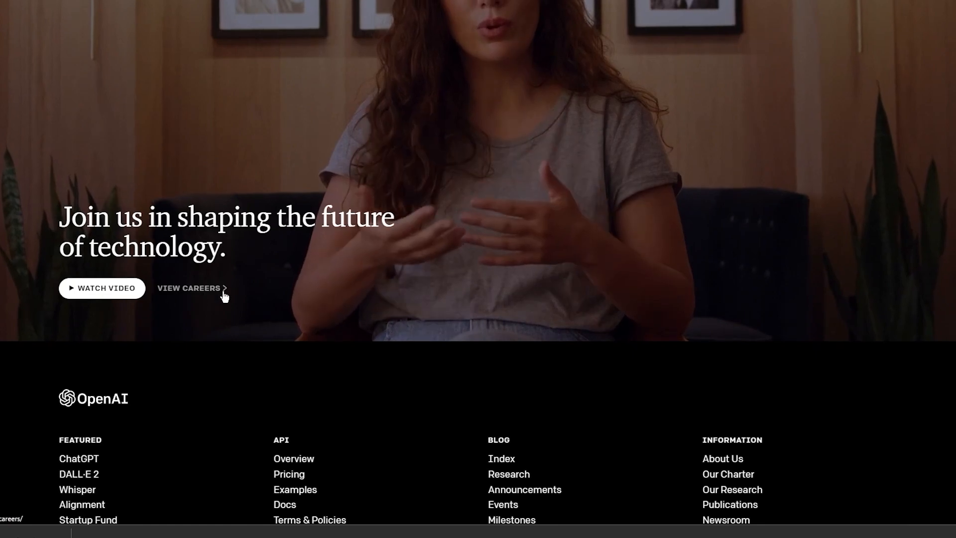
scroll(220, 295, "down", 3)
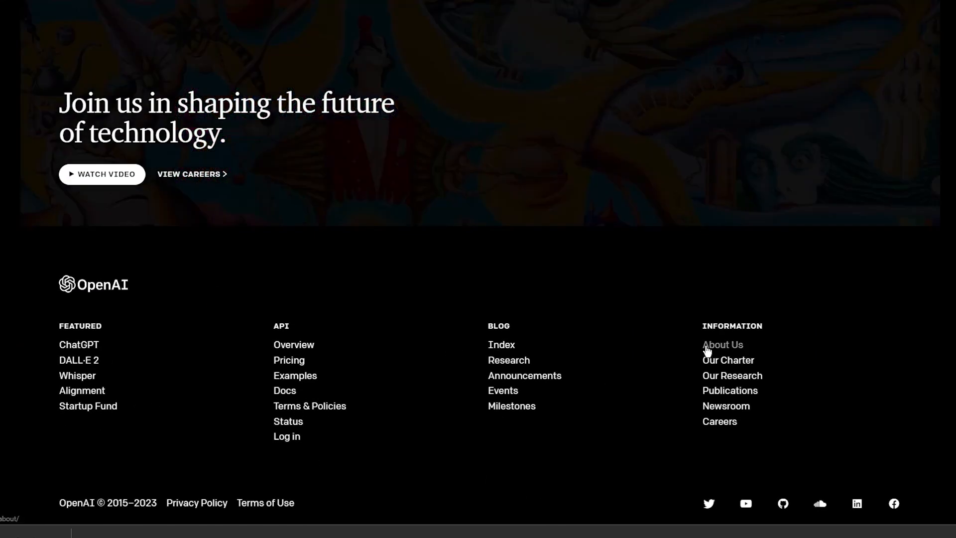
scroll(707, 349, "up", 6)
scroll(592, 284, "down", 6)
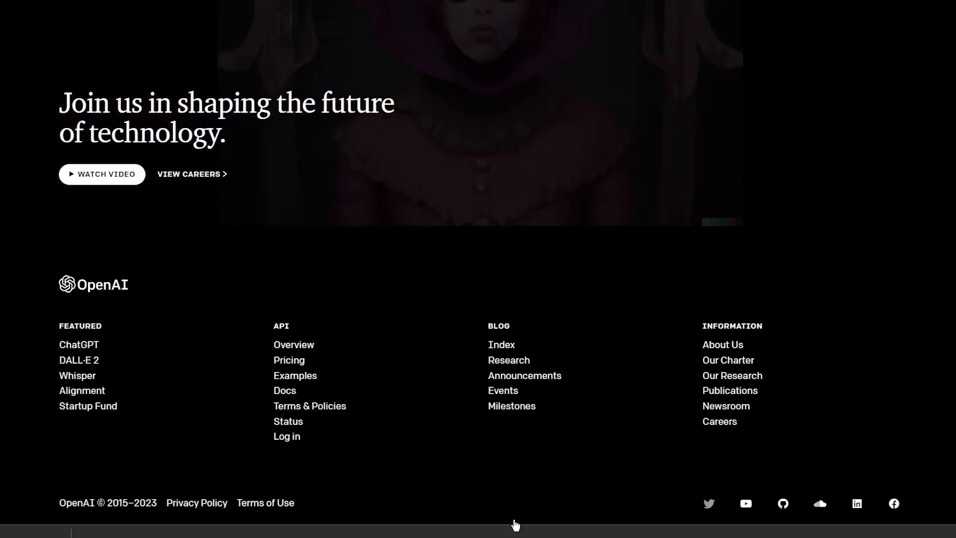
scroll(728, 321, "up", 6)
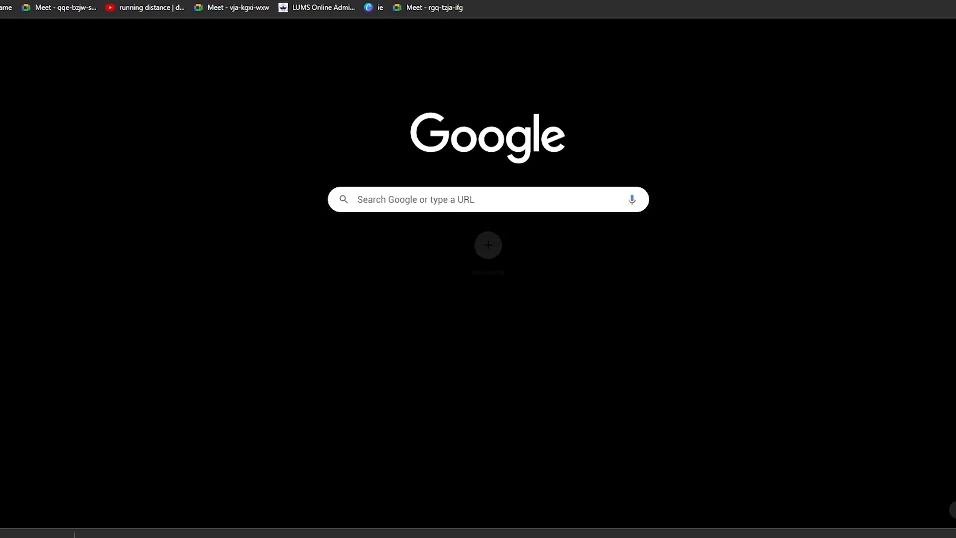
- Search Google for 'nike' and open the official Nike website
type("nike")
key("Return")
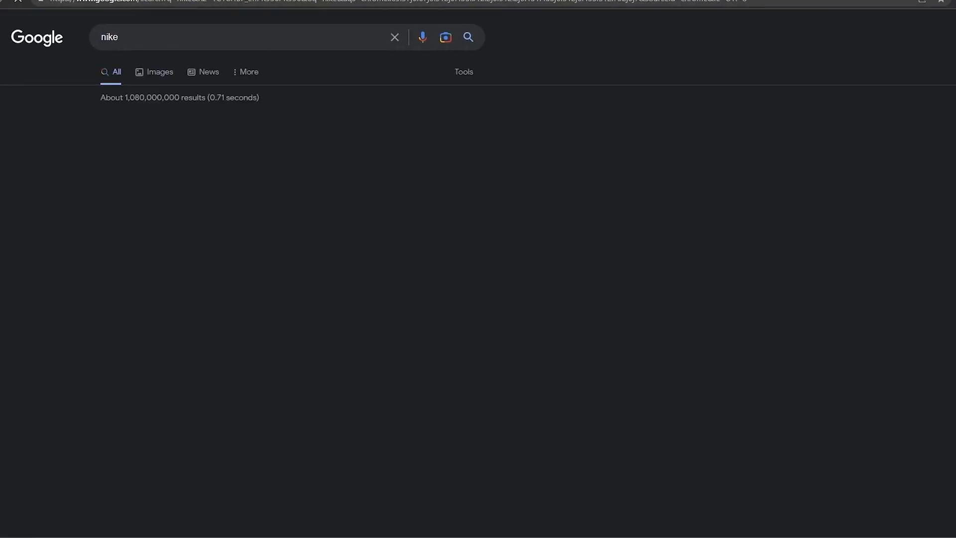
left_click(181, 121)
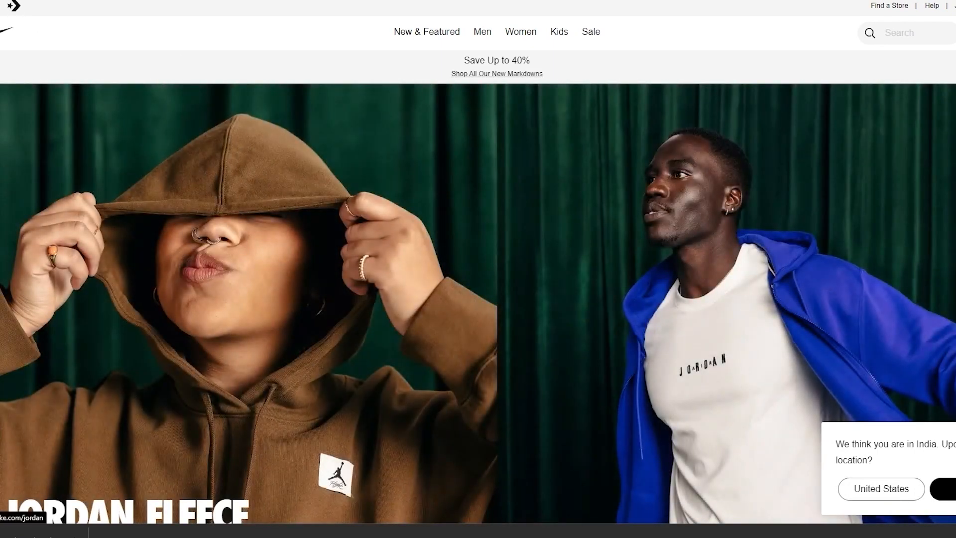
- Scroll the Nike homepage down to its membership section and footer
scroll(149, 67, "down", 6)
scroll(152, 71, "up", 6)
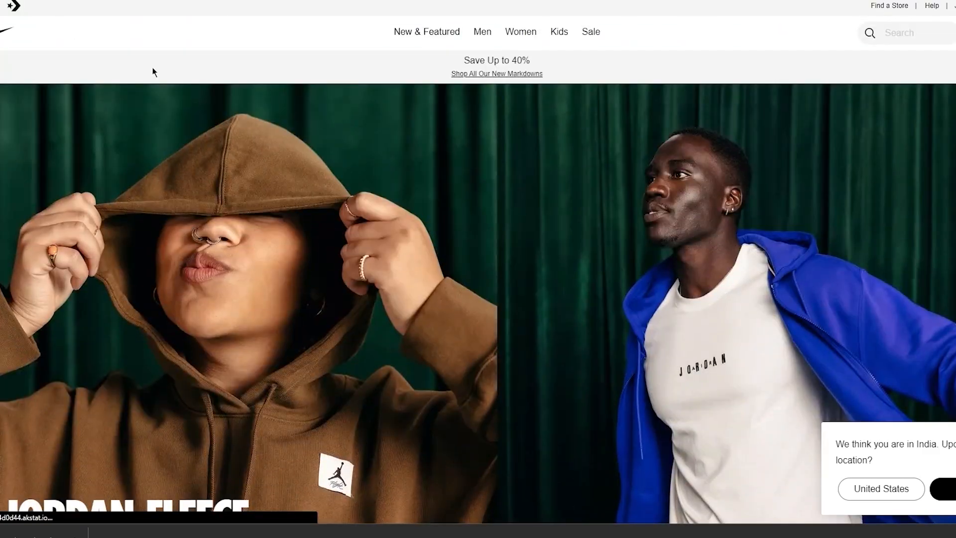
scroll(152, 70, "down", 8)
scroll(169, 134, "down", 7)
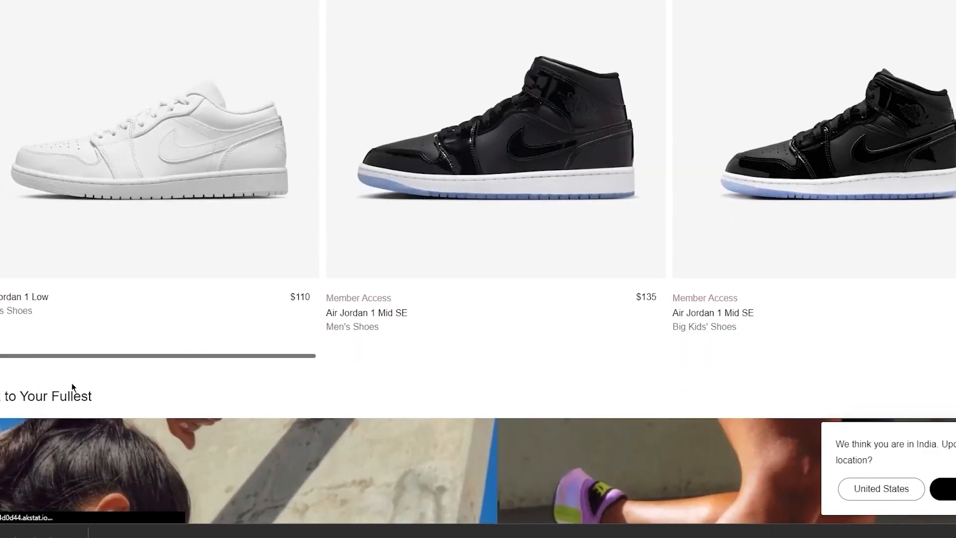
scroll(72, 390, "down", 18)
scroll(564, 237, "down", 13)
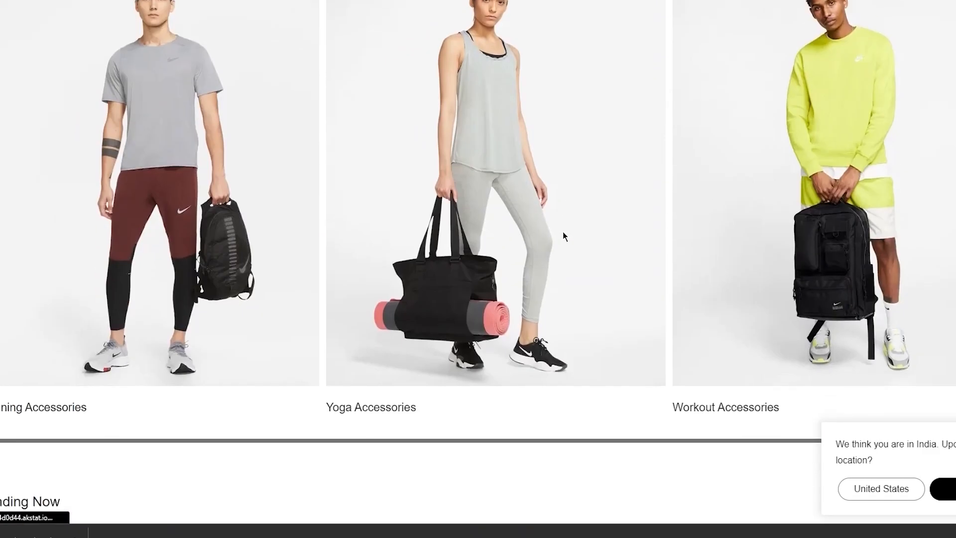
scroll(350, 293, "down", 8)
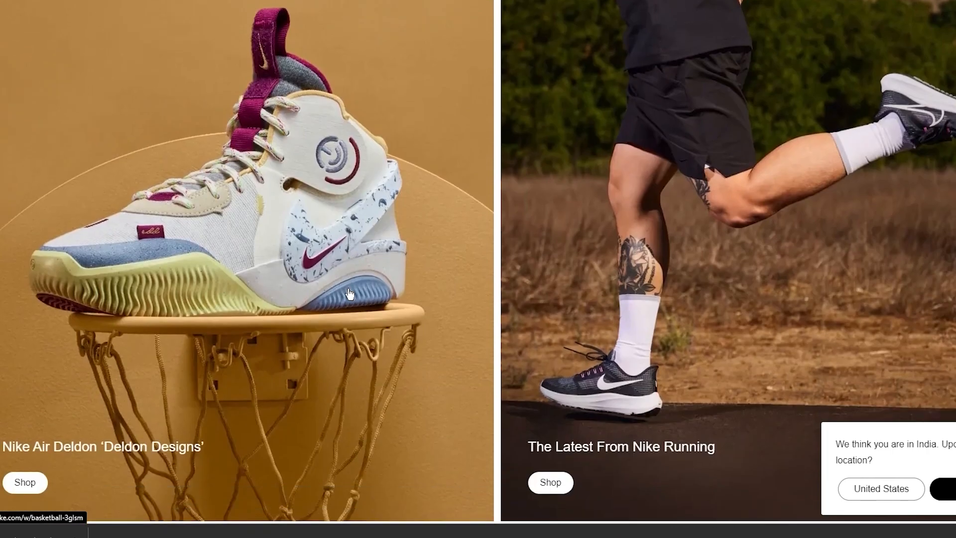
scroll(453, 479, "down", 5)
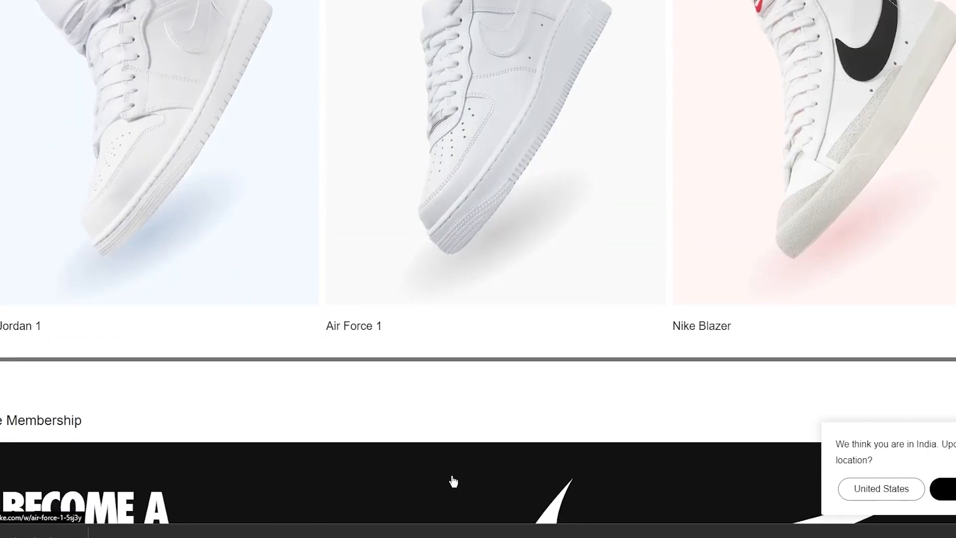
scroll(383, 355, "down", 7)
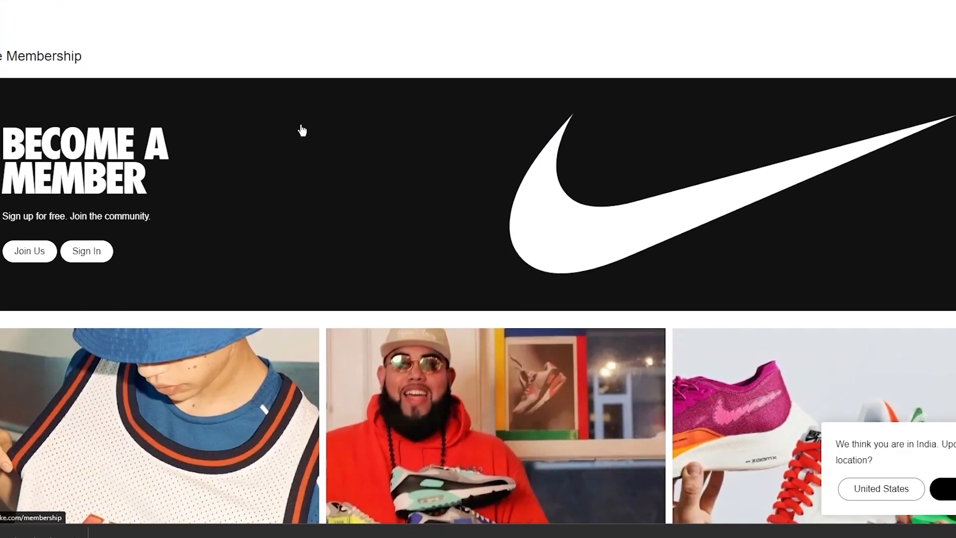
scroll(209, 252, "up", 3)
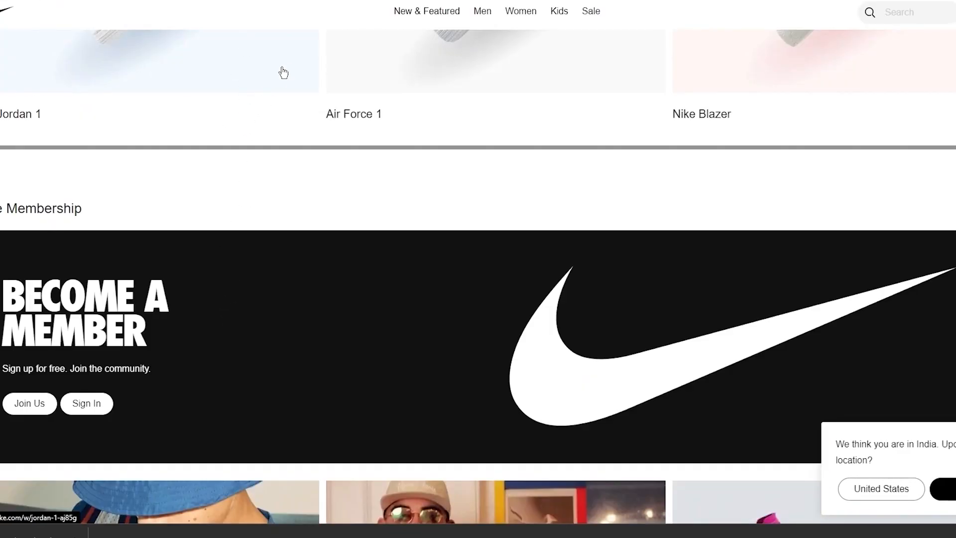
scroll(286, 295, "down", 10)
scroll(446, 189, "down", 6)
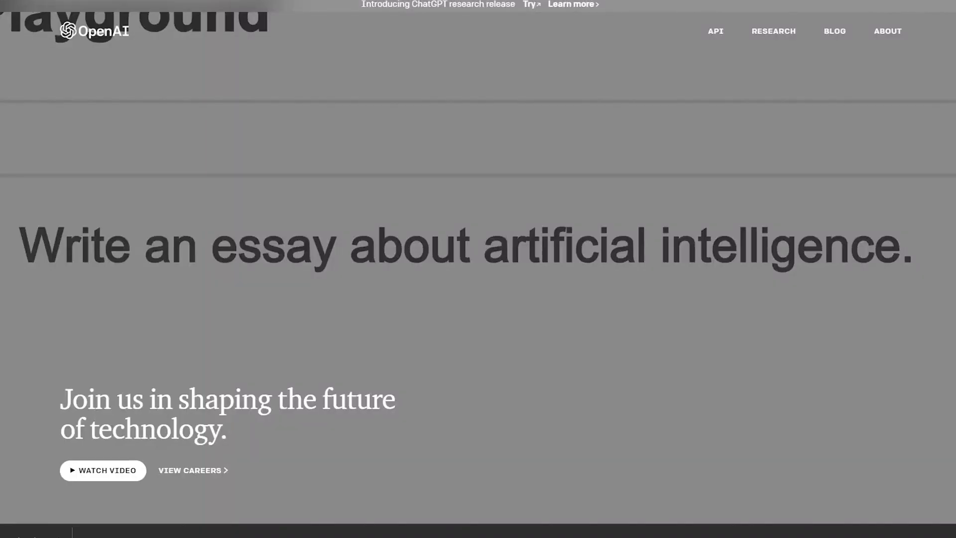
- Open OpenAI's API overview page from the top navigation bar
scroll(611, 216, "down", 5)
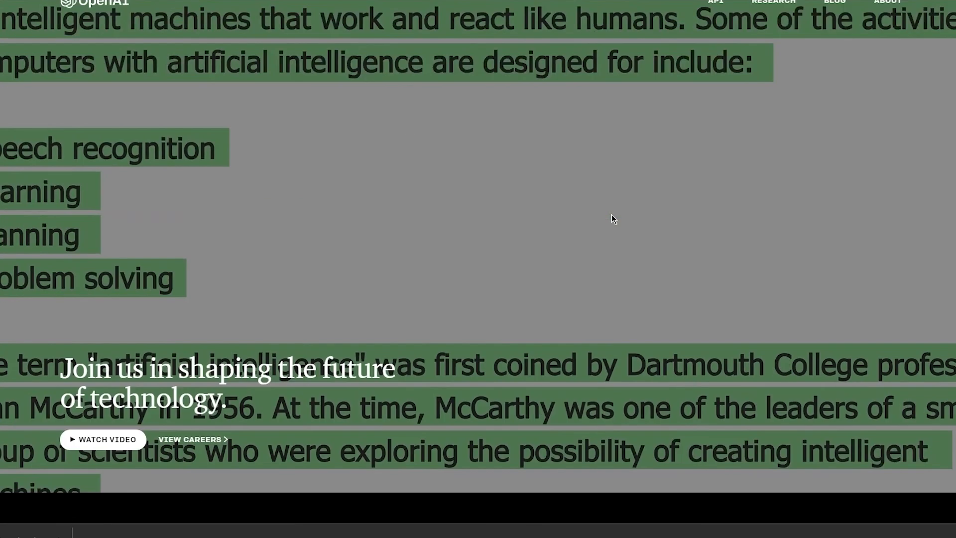
scroll(611, 215, "up", 1)
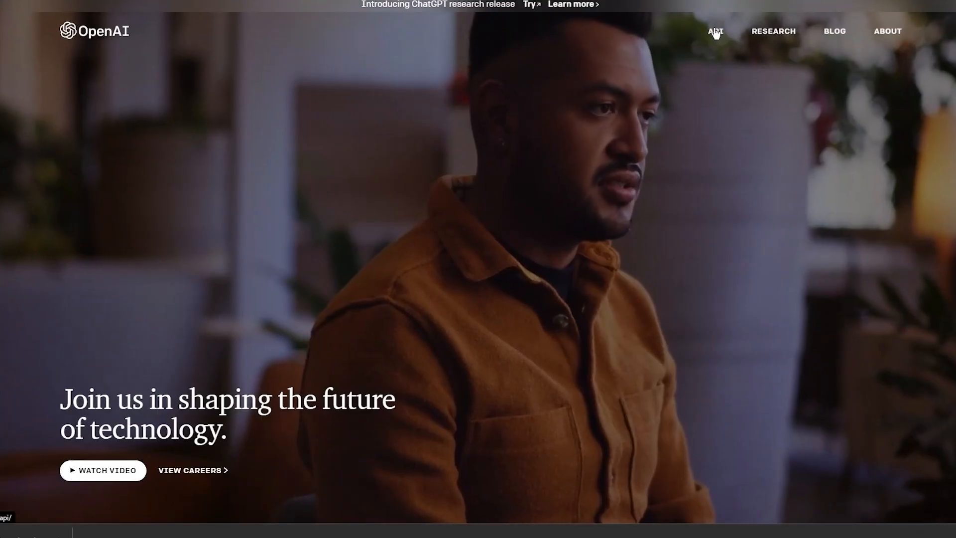
left_click(715, 31)
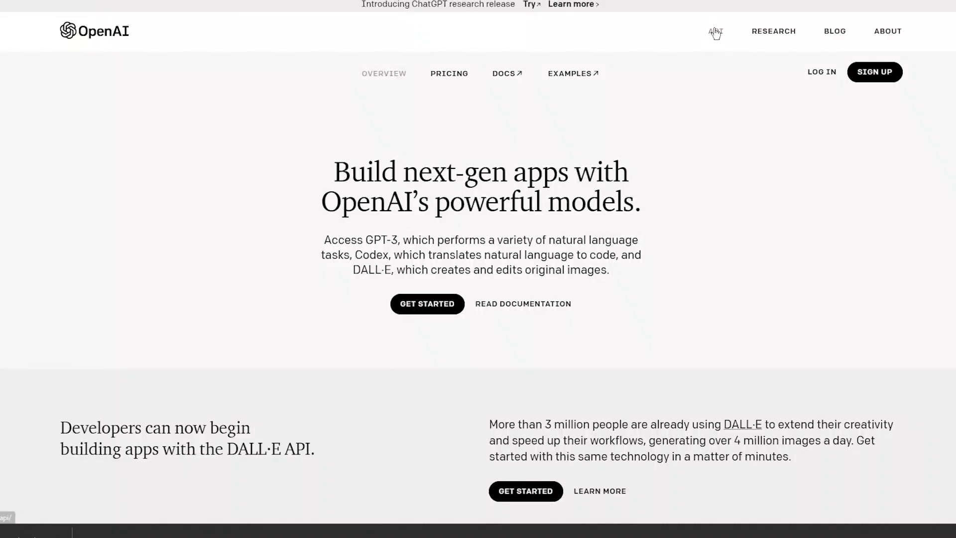
scroll(612, 154, "down", 6)
scroll(612, 155, "up", 6)
- Scroll the API page down to the Blog list, then jump back to the top
scroll(410, 234, "down", 1)
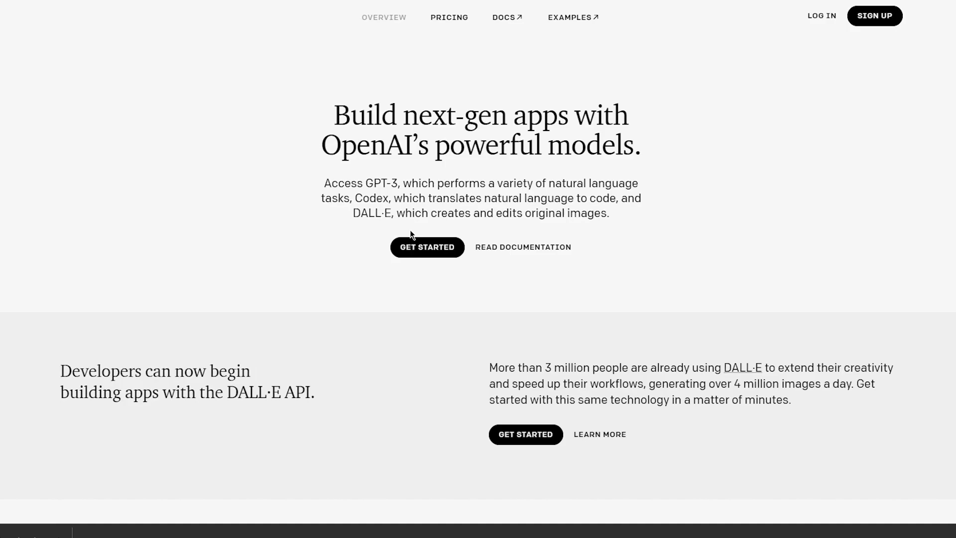
scroll(411, 232, "down", 2)
scroll(410, 232, "down", 3)
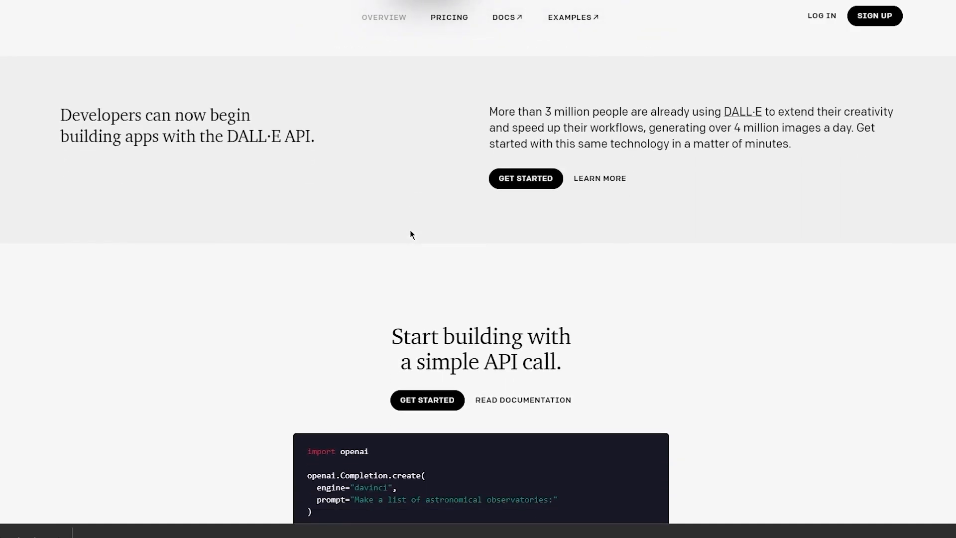
scroll(412, 234, "up", 5)
scroll(411, 234, "down", 1)
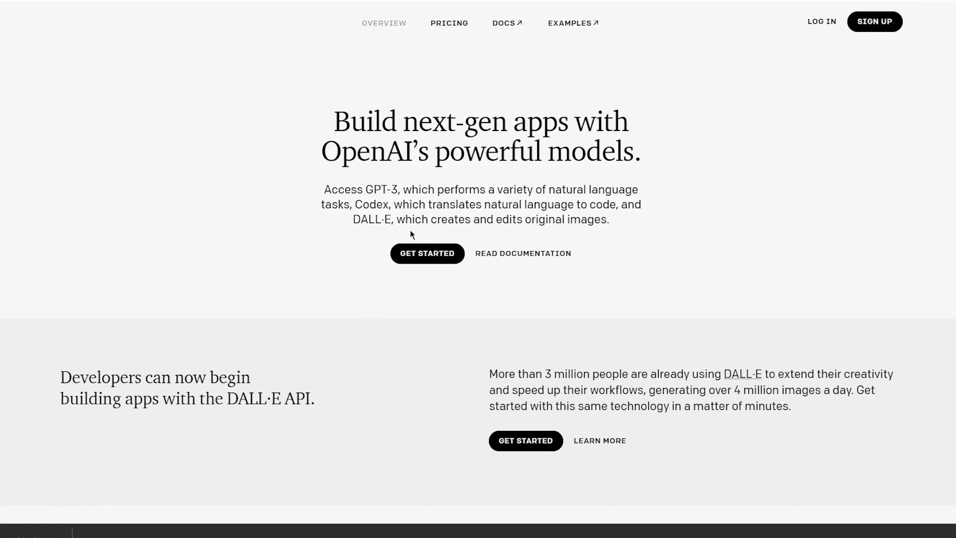
scroll(412, 234, "down", 1)
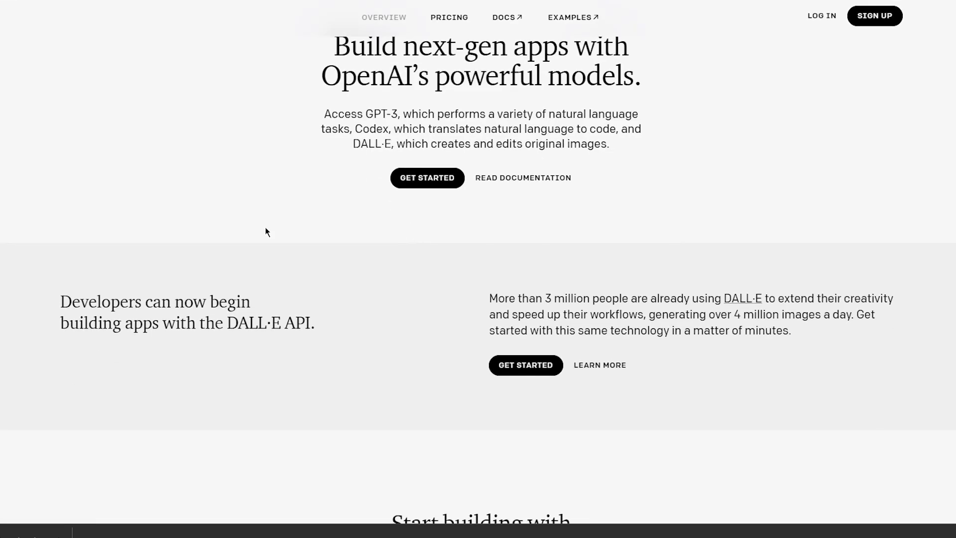
scroll(265, 229, "down", 4)
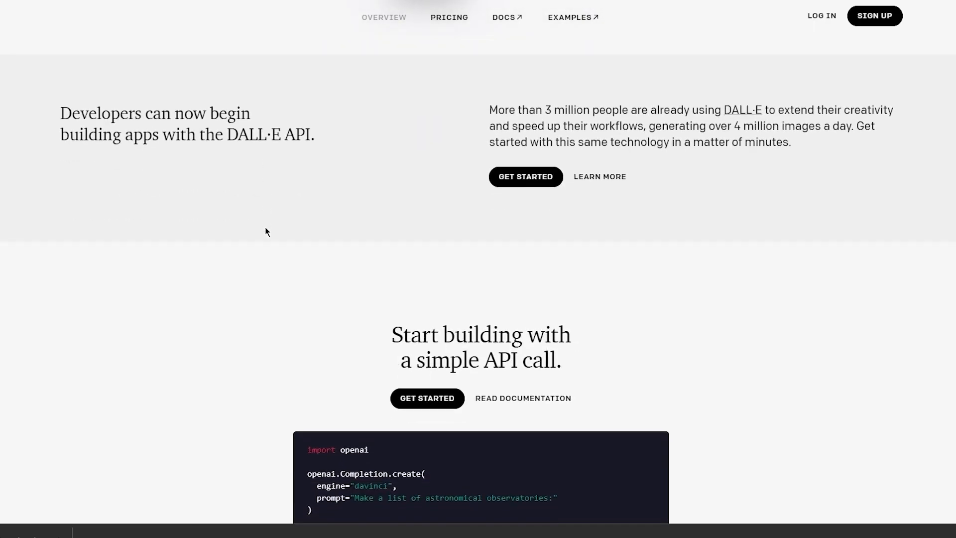
scroll(286, 172, "up", 3)
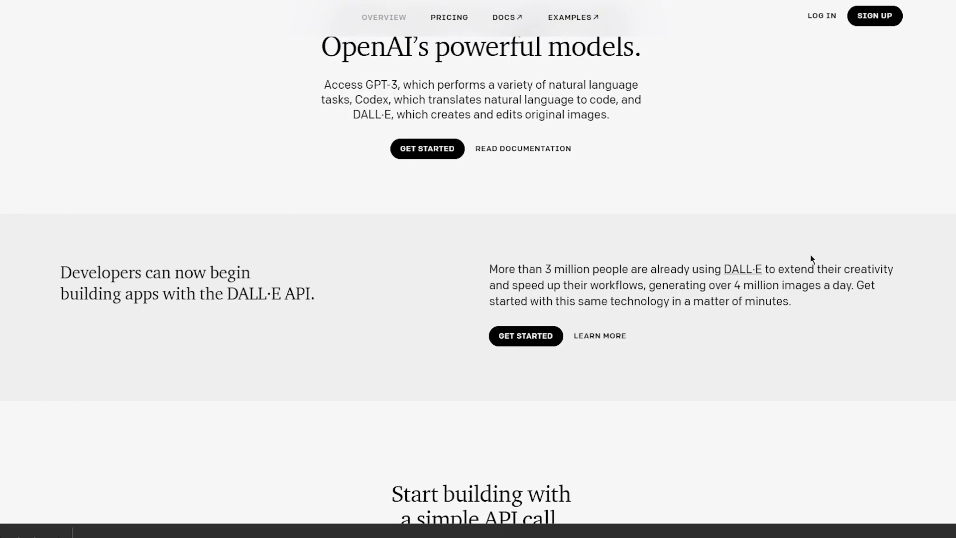
scroll(811, 255, "down", 10)
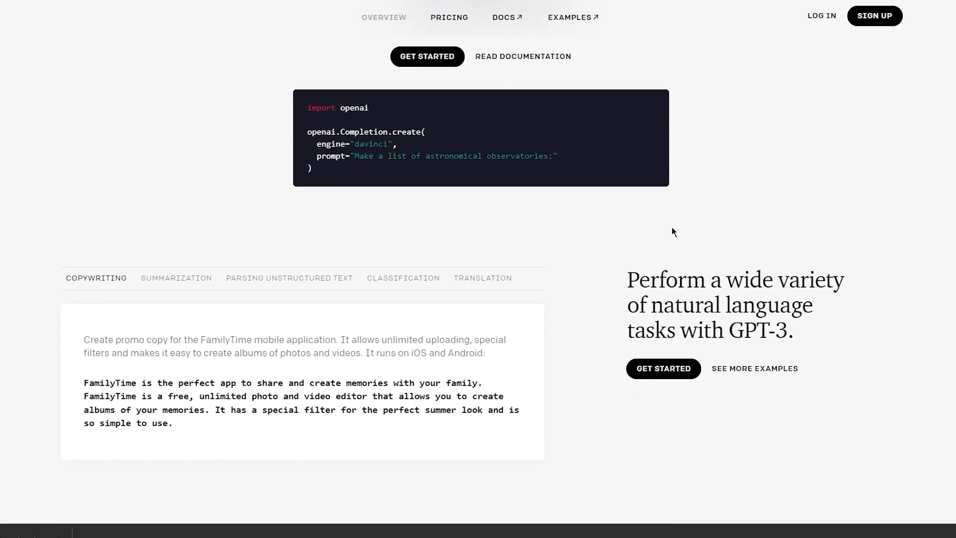
scroll(487, 169, "up", 2)
scroll(608, 241, "down", 6)
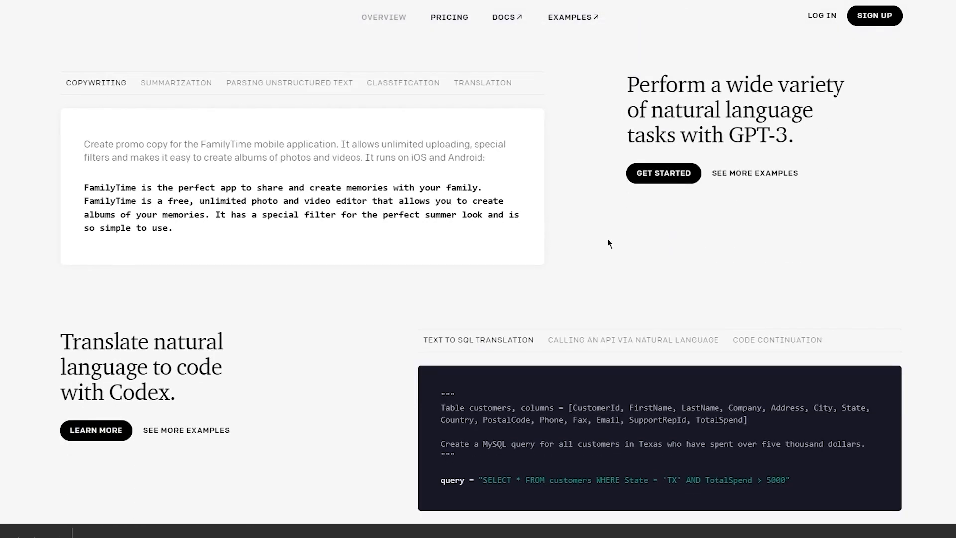
scroll(607, 242, "down", 10)
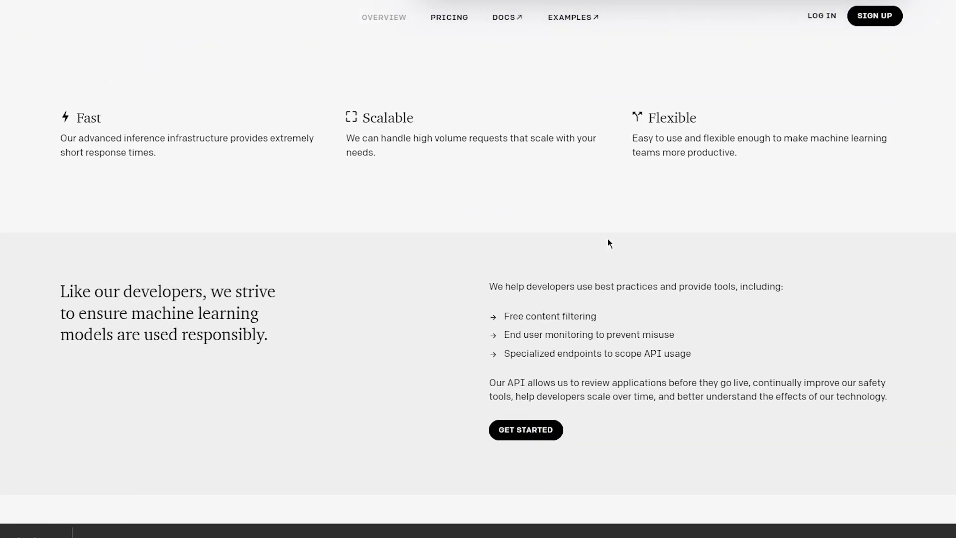
scroll(607, 243, "down", 8)
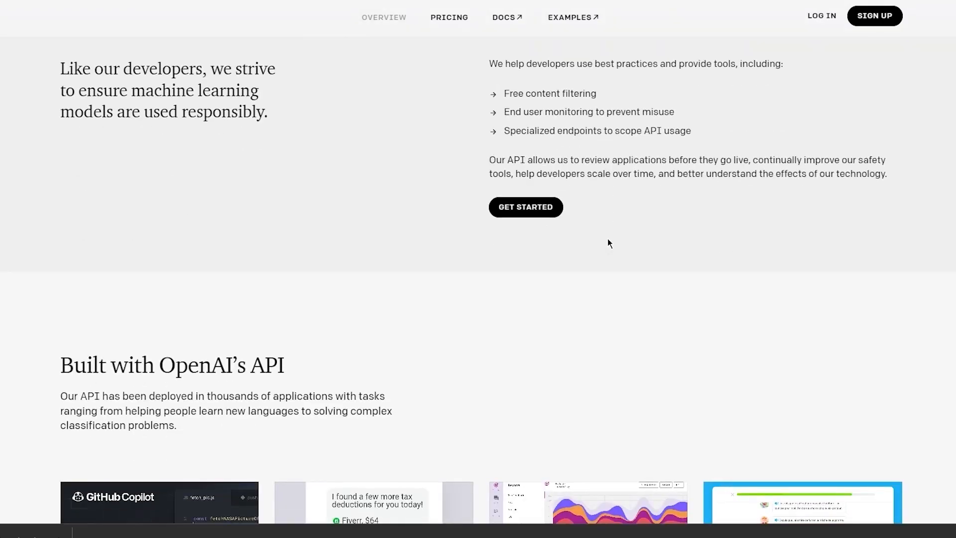
scroll(609, 188, "down", 12)
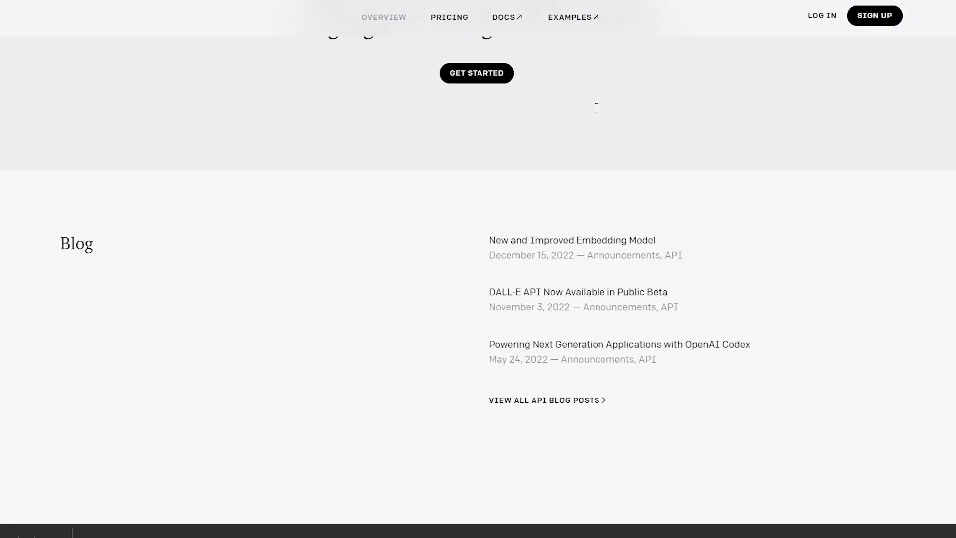
key("Home")
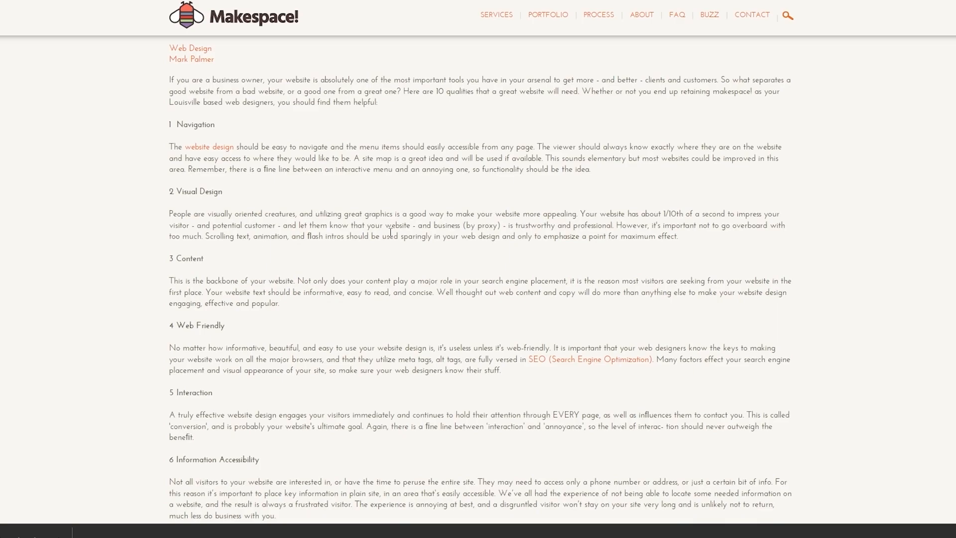
- Scroll the Makespace article down to Intuitiveness, Branding, Turnaround Time and Conversion
scroll(433, 291, "down", 5)
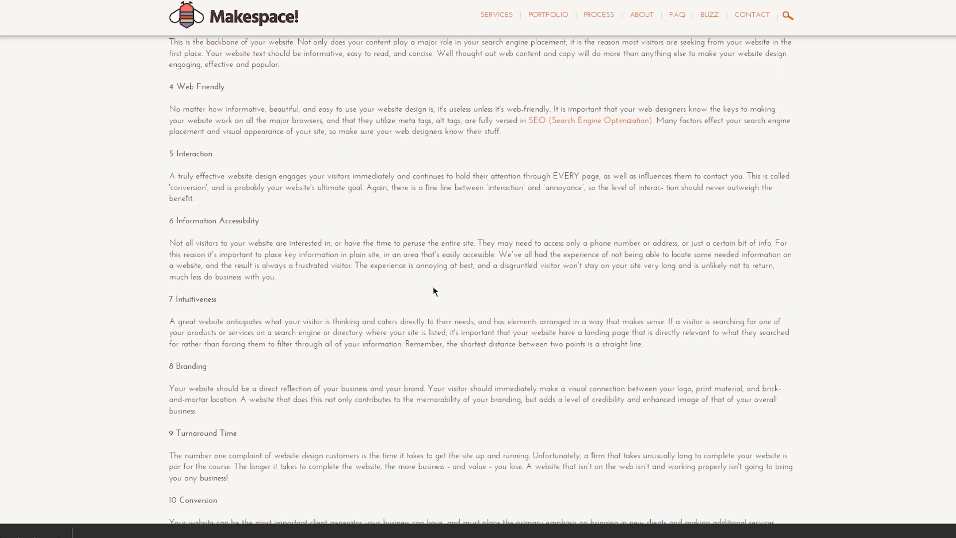
scroll(433, 291, "down", 1)
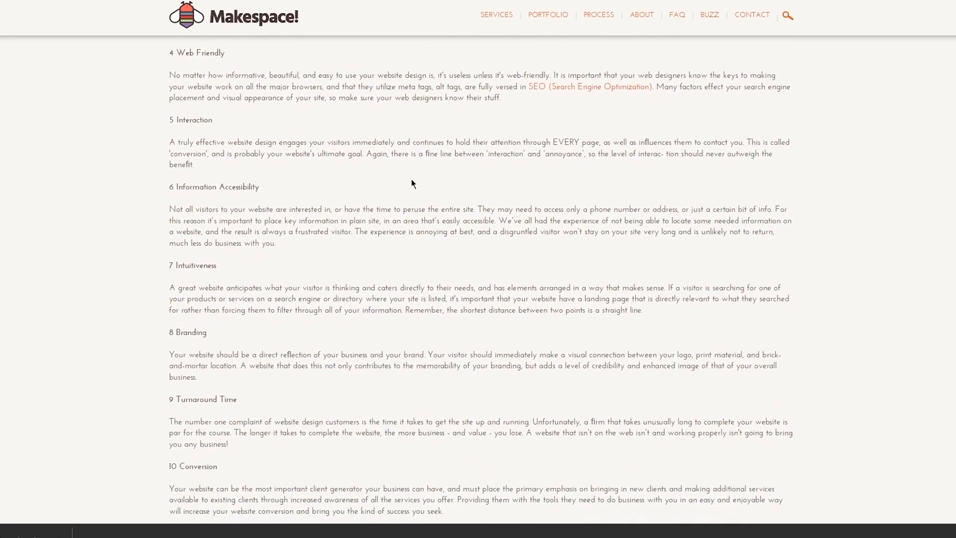
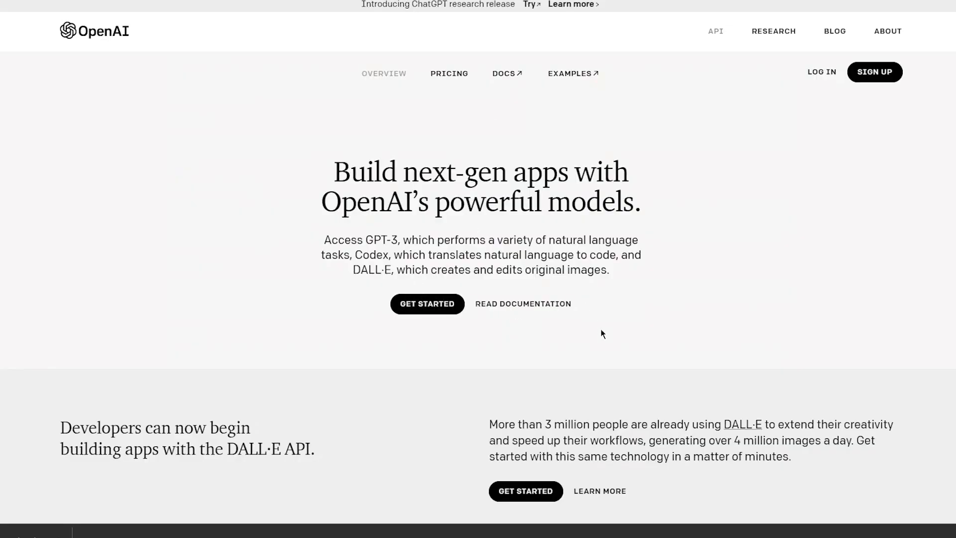
- Scroll to the GPT-3 examples and show the Summarization example that condenses an email
scroll(538, 357, "down", 8)
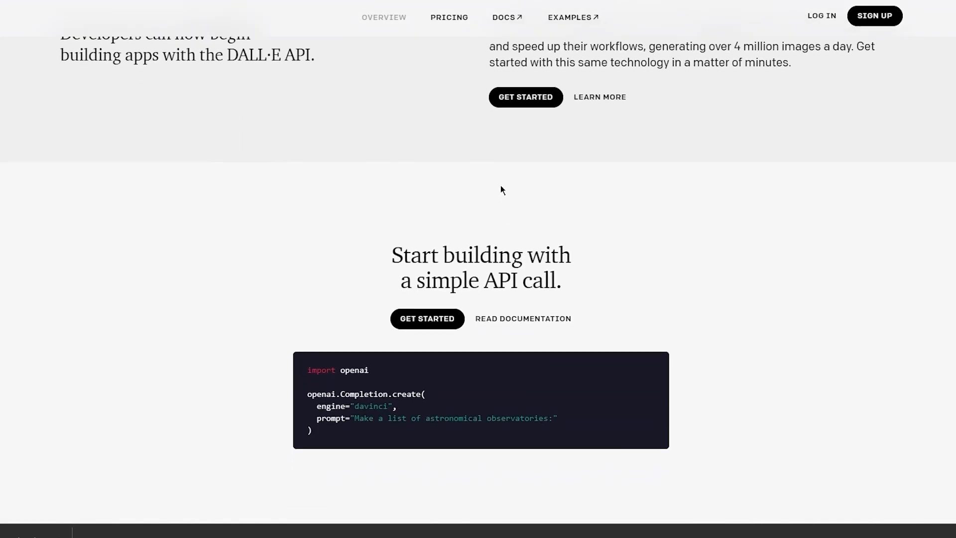
scroll(482, 324, "down", 3)
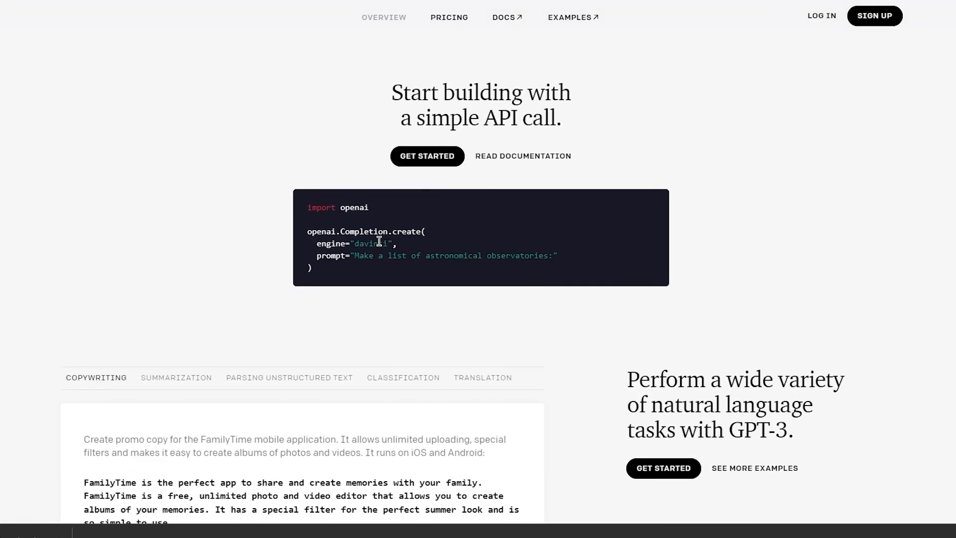
left_click_drag(343, 220, 420, 279)
left_click(421, 278)
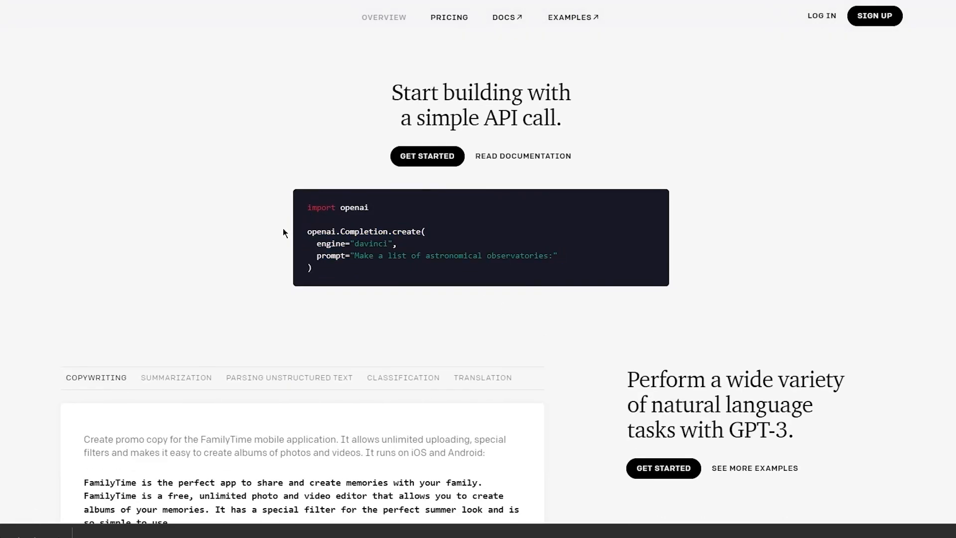
left_click(166, 379)
scroll(273, 340, "down", 3)
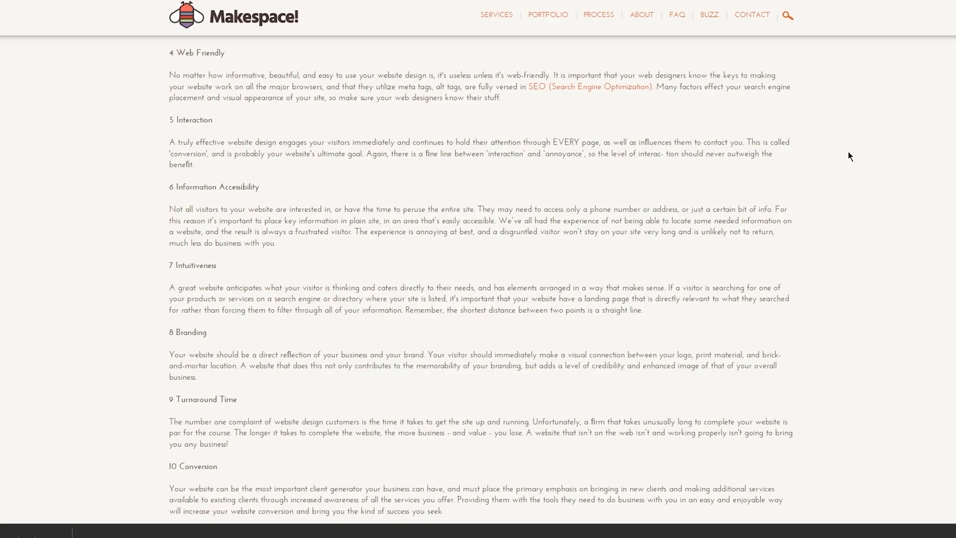
- Scroll up and down through the API page's GPT-3 and Codex examples
scroll(848, 151, "down", 5)
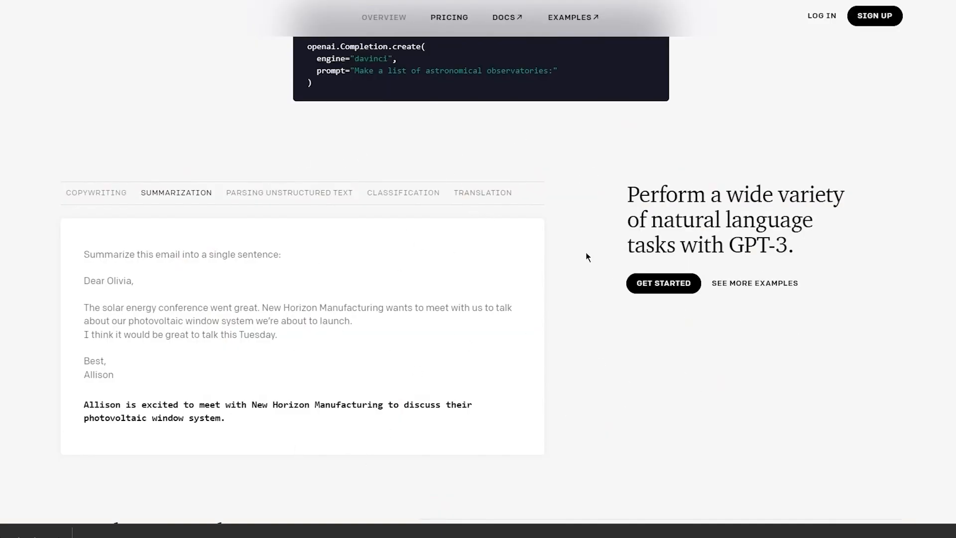
scroll(586, 254, "up", 10)
scroll(587, 256, "down", 6)
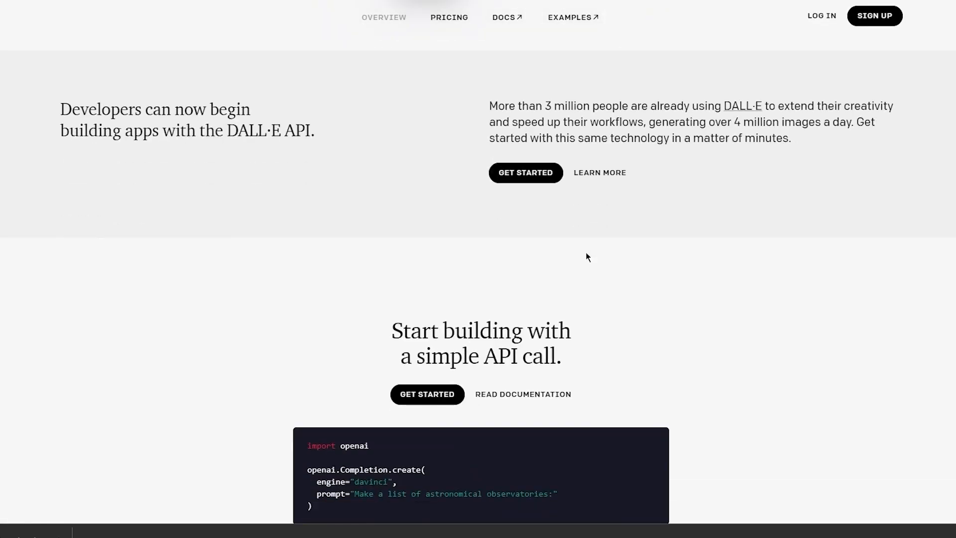
scroll(661, 240, "down", 18)
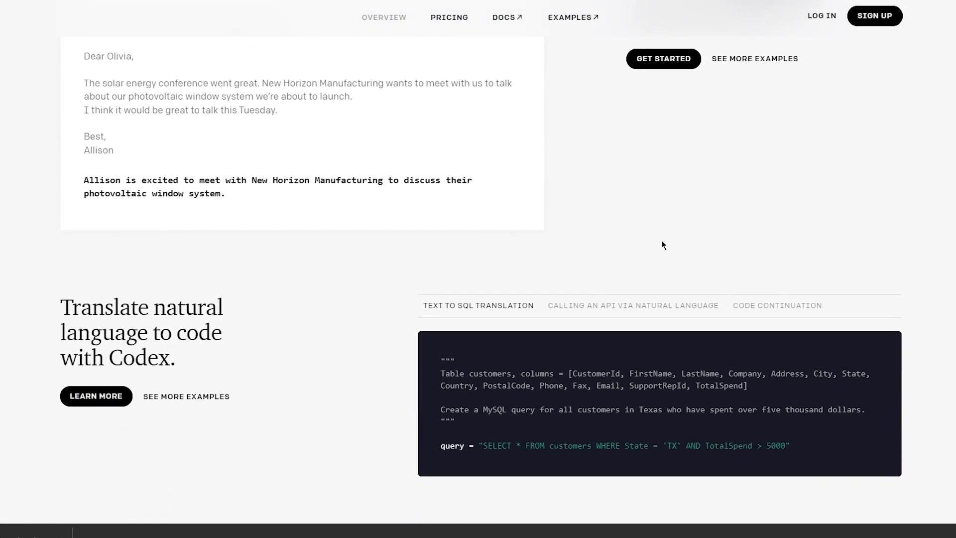
scroll(661, 240, "up", 20)
scroll(662, 240, "down", 10)
scroll(661, 241, "up", 10)
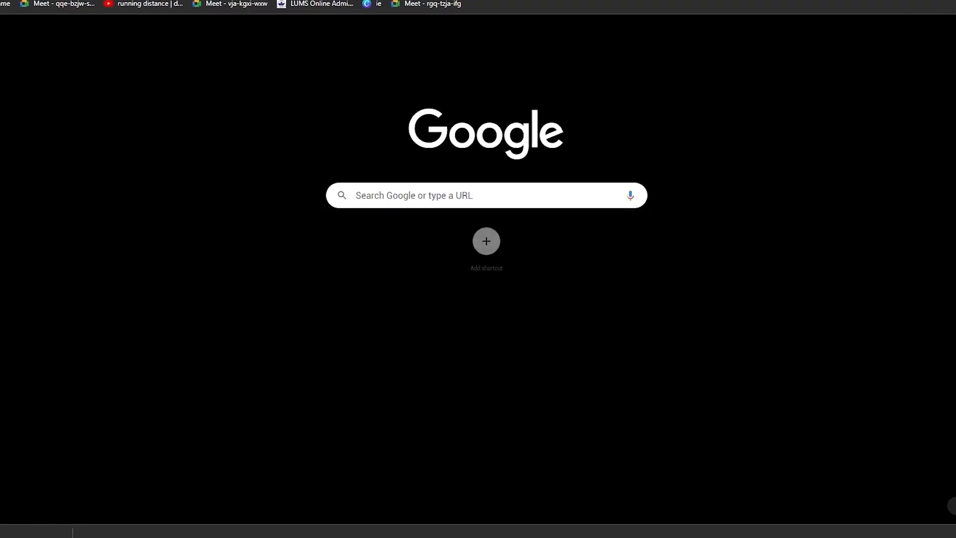
- Search Google for 'nike air force 1 white' from the address bar
type("nike")
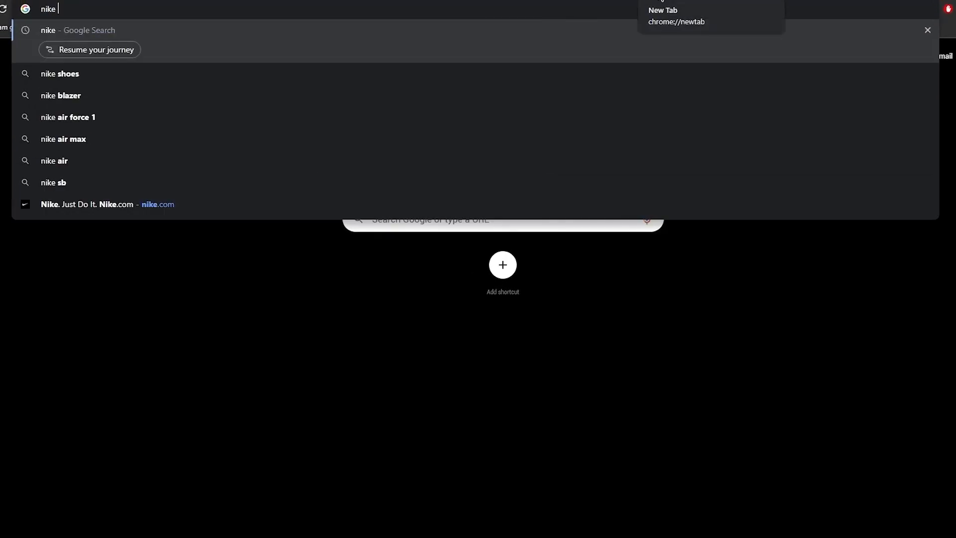
type(" air force 1 whit")
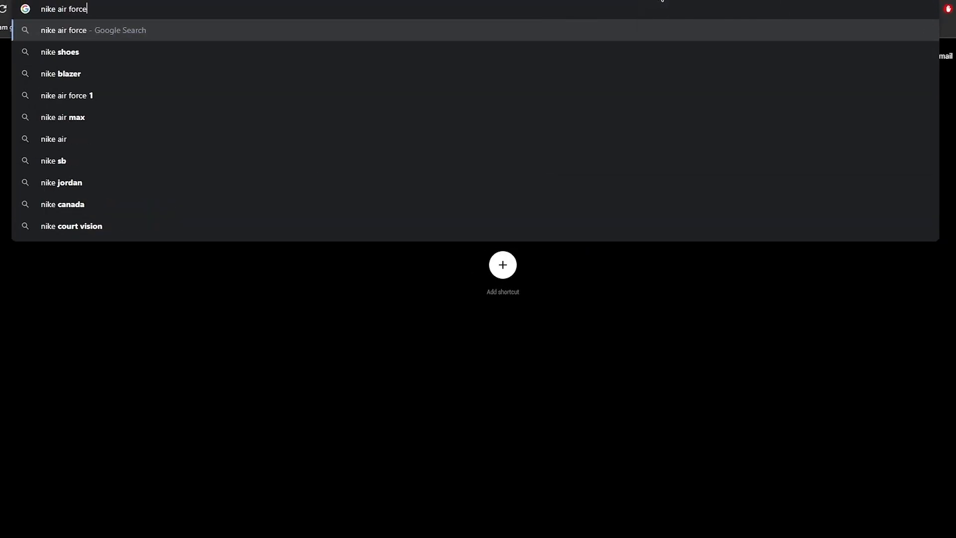
type("e")
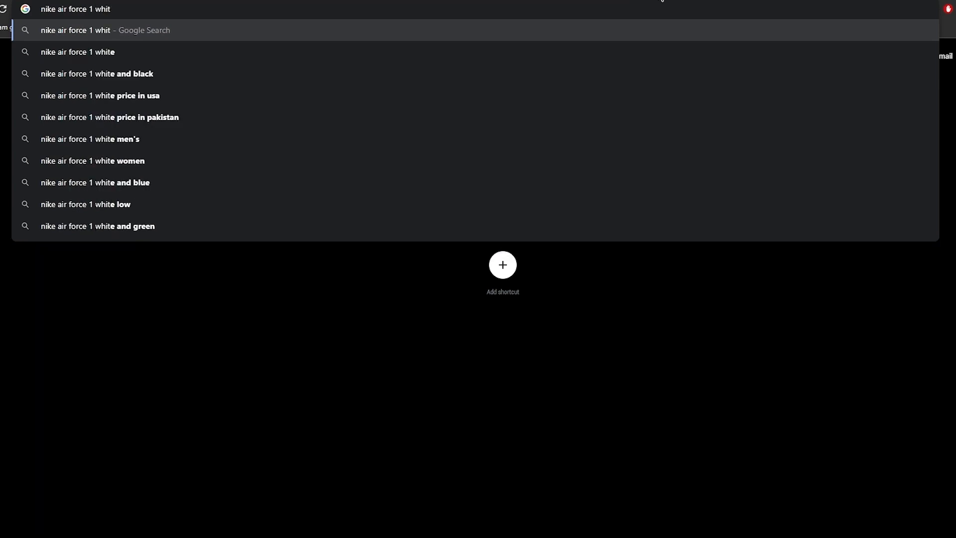
key("Return")
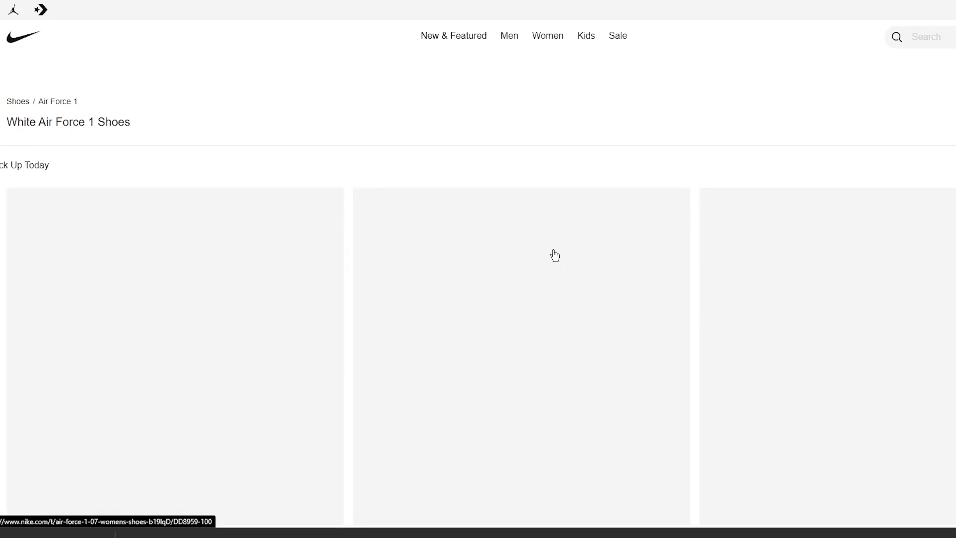
- Scroll through Nike's White Air Force 1 Shoes (113) product grid
scroll(555, 255, "down", 7)
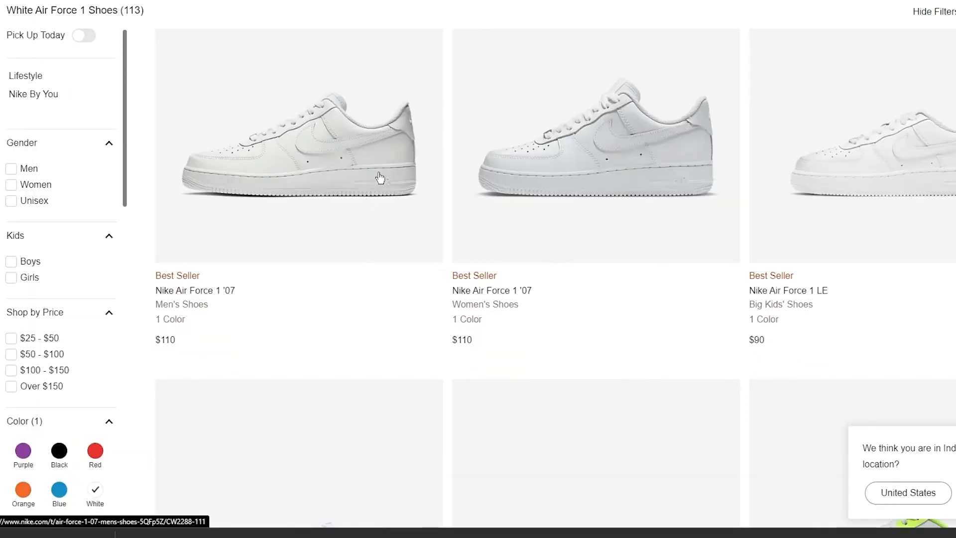
scroll(588, 271, "down", 3)
scroll(588, 270, "up", 10)
scroll(588, 271, "down", 15)
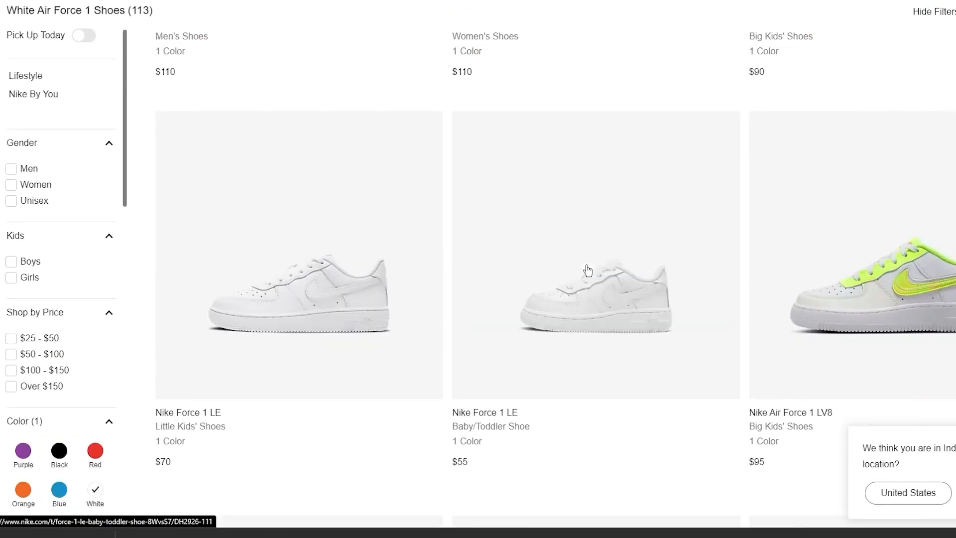
scroll(588, 271, "up", 10)
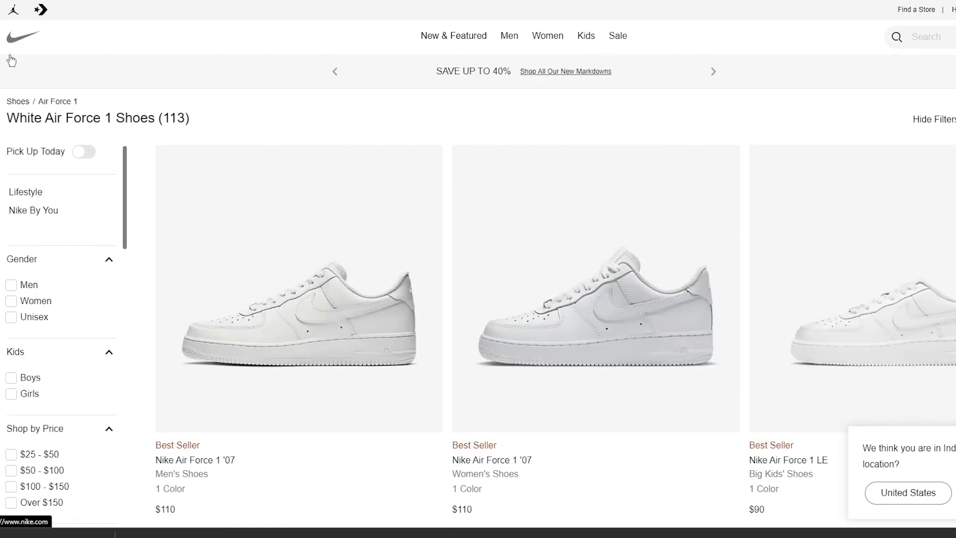
scroll(633, 376, "down", 15)
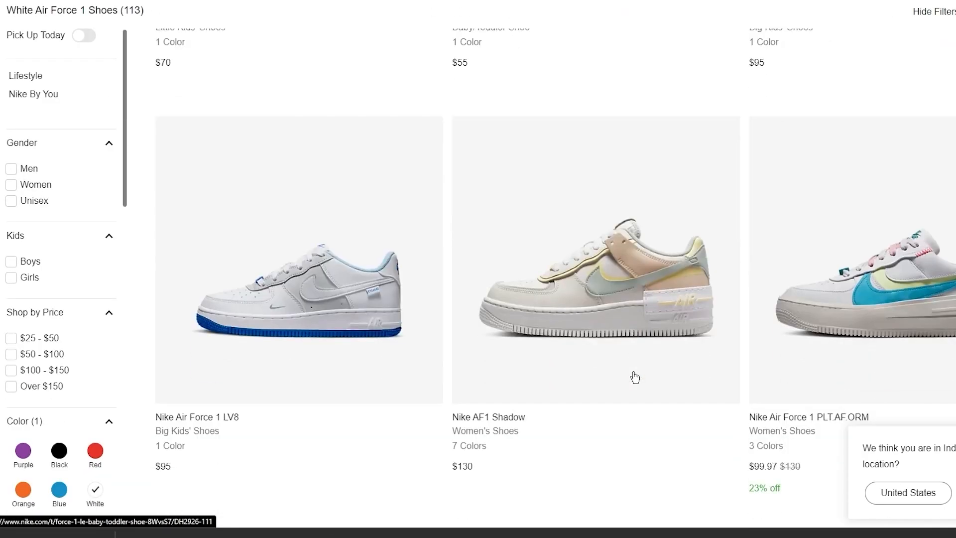
scroll(529, 140, "down", 4)
scroll(529, 140, "down", 5)
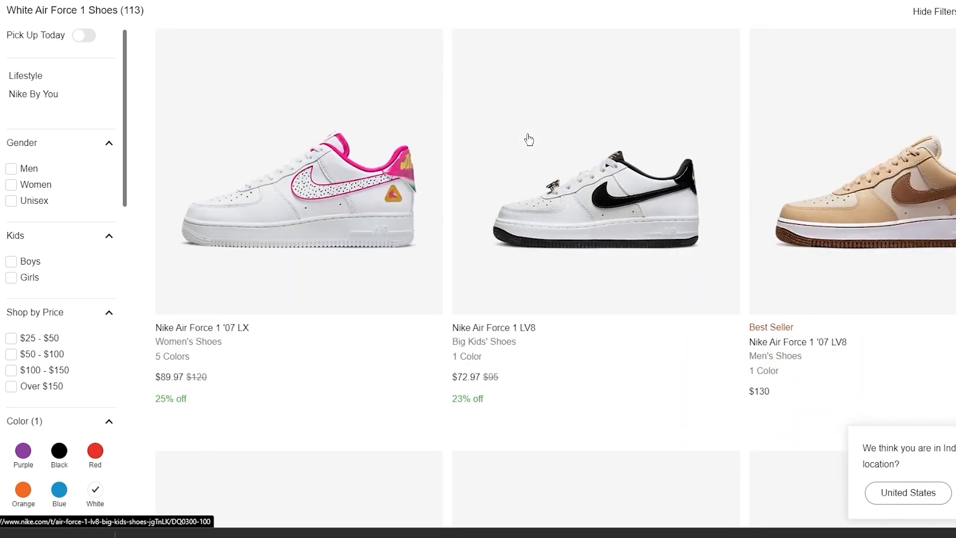
scroll(529, 140, "down", 7)
scroll(529, 140, "up", 15)
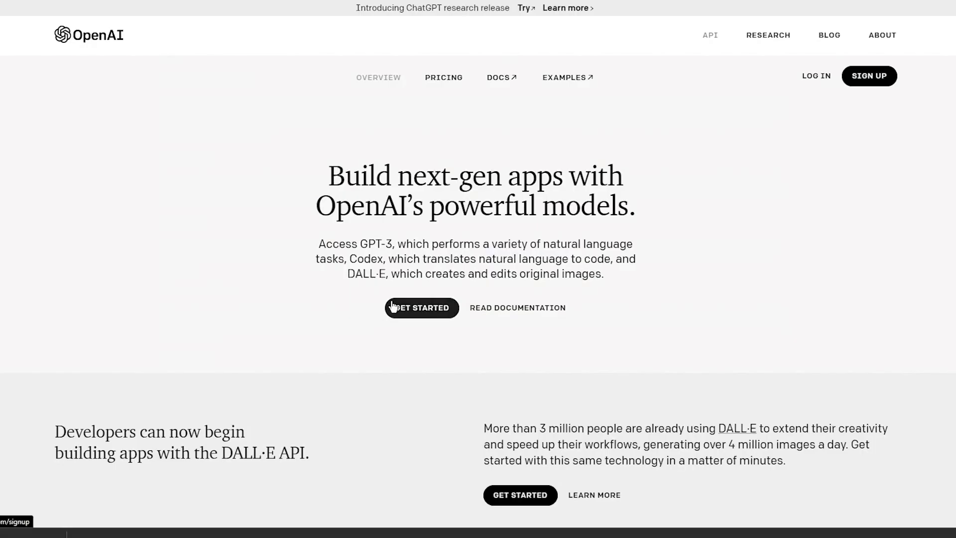
- Go to the OpenAI homepage via its logo and scroll down and back to the hero
left_click(120, 41)
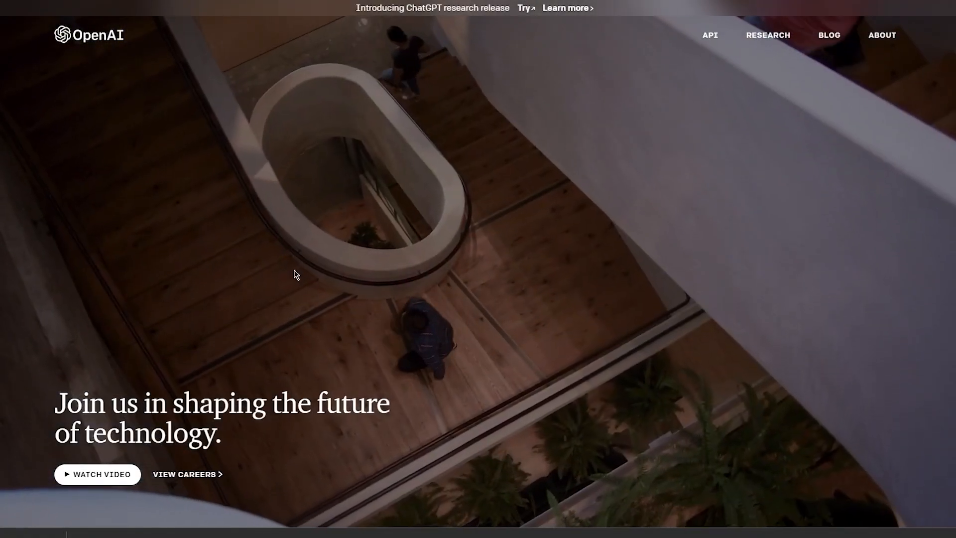
scroll(296, 269, "down", 5)
scroll(461, 139, "up", 5)
scroll(461, 140, "down", 5)
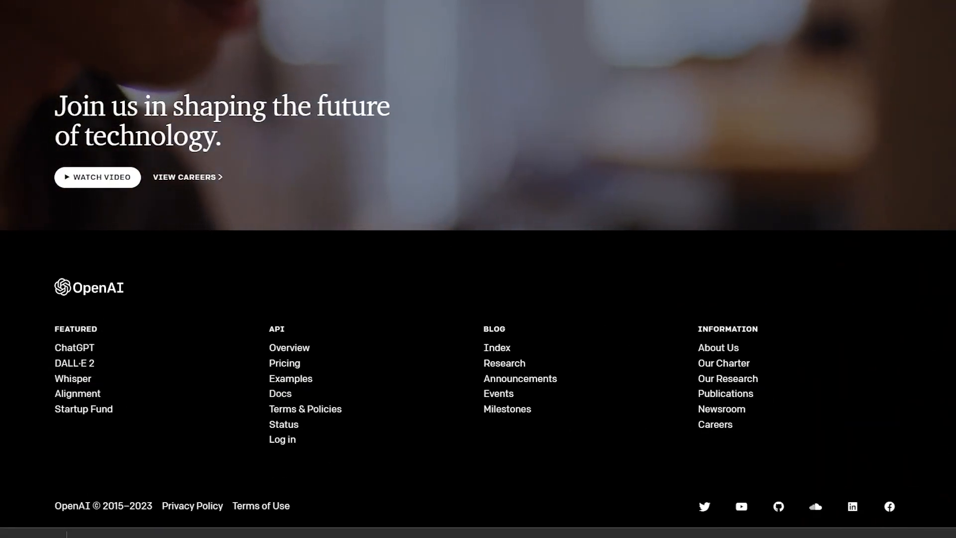
scroll(334, 159, "up", 5)
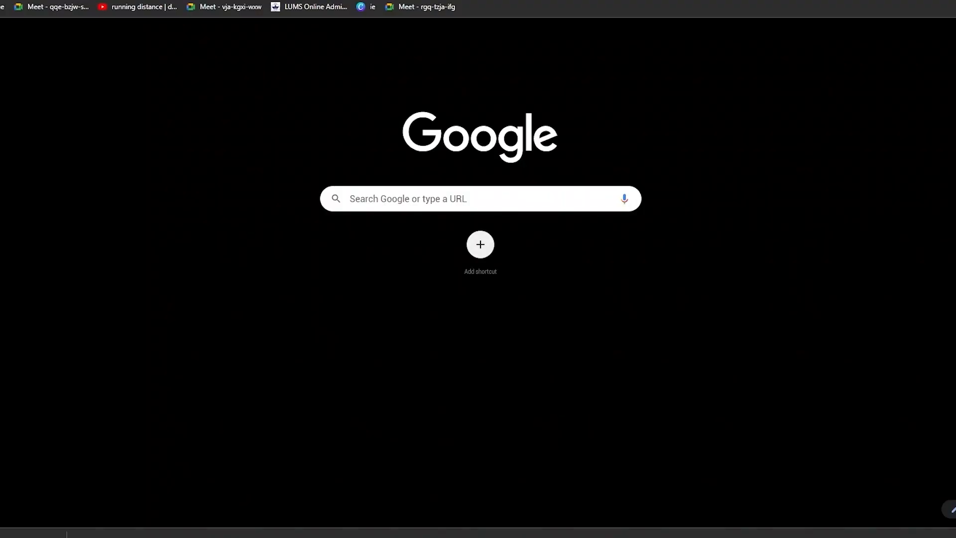
- Search Google for 'openai dall e' and open the DALL·E 2 – OpenAI page
type("openai")
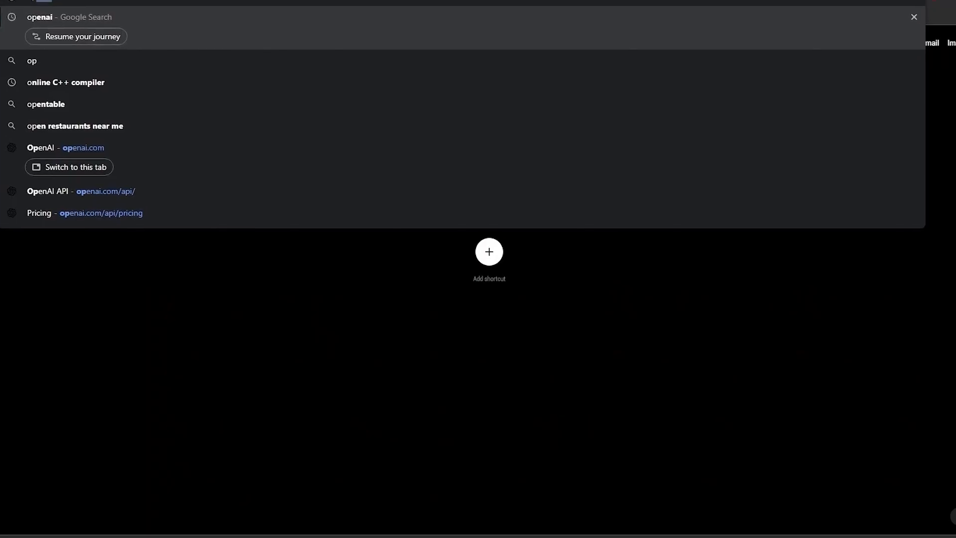
type("e")
key("Return")
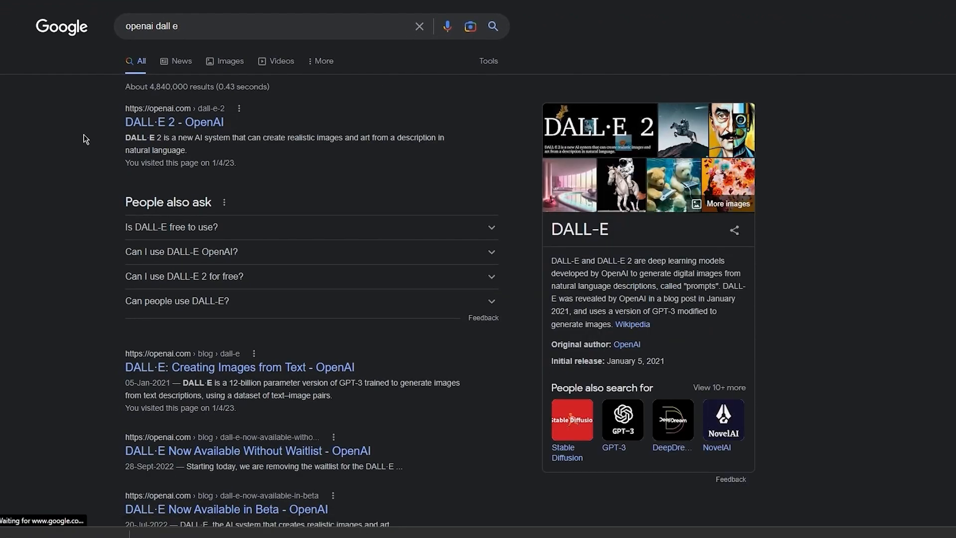
left_click(162, 121)
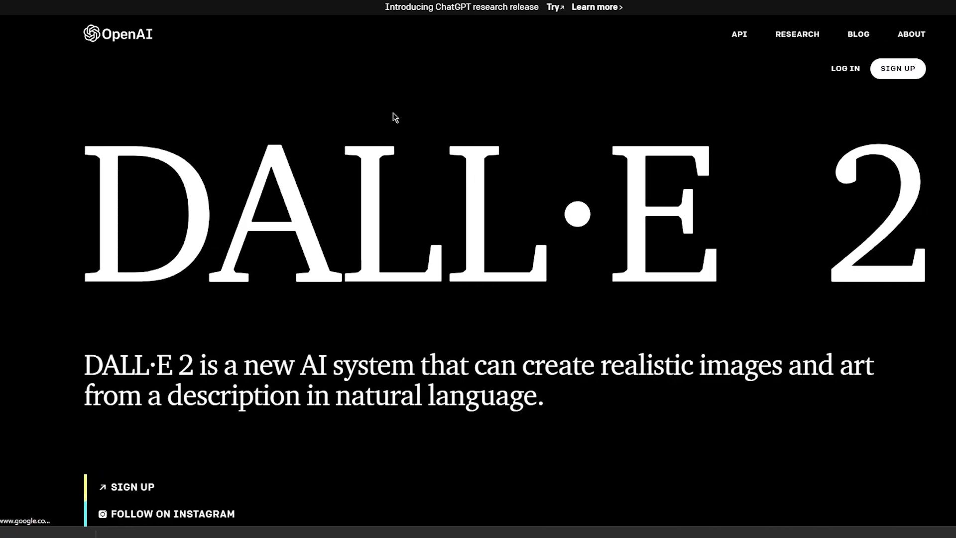
scroll(362, 117, "up", 3)
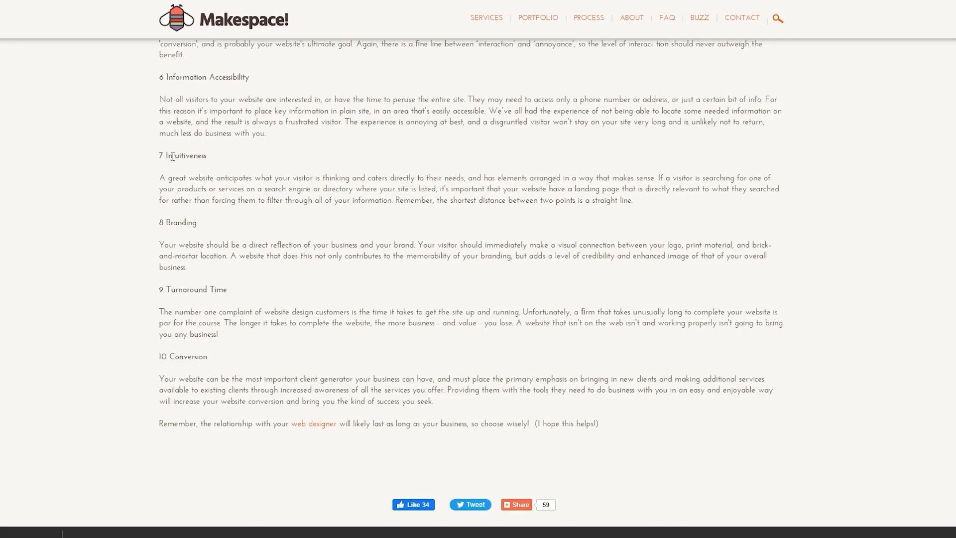
- Jump to the top of the Makespace web design article
key("Home")
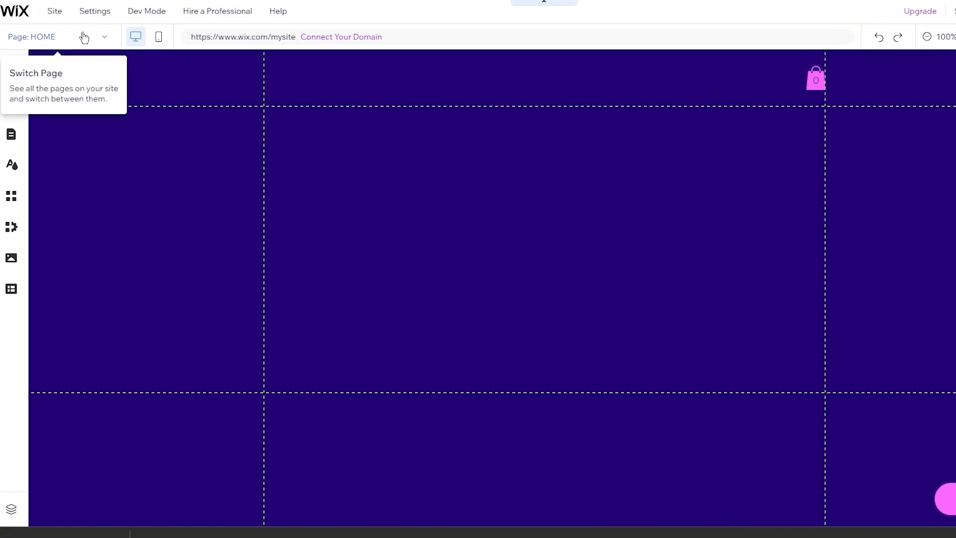
- Glance at the site's pages list, then select the site header
left_click(84, 36)
left_click(84, 37)
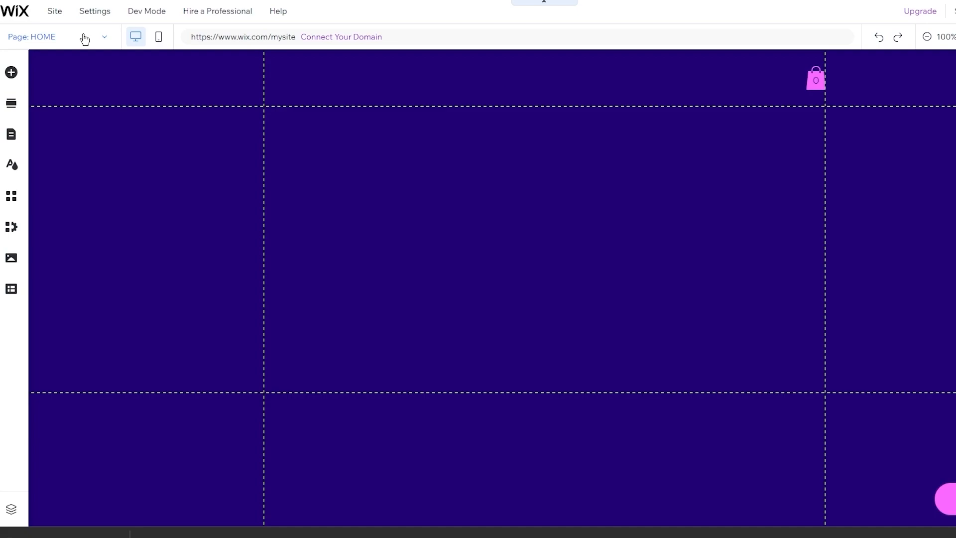
left_click(178, 105)
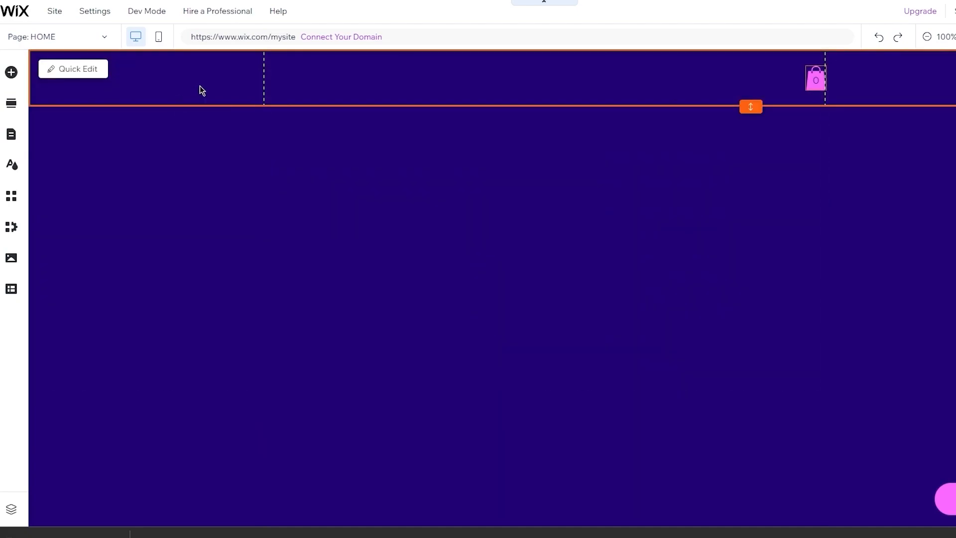
left_click(231, 89)
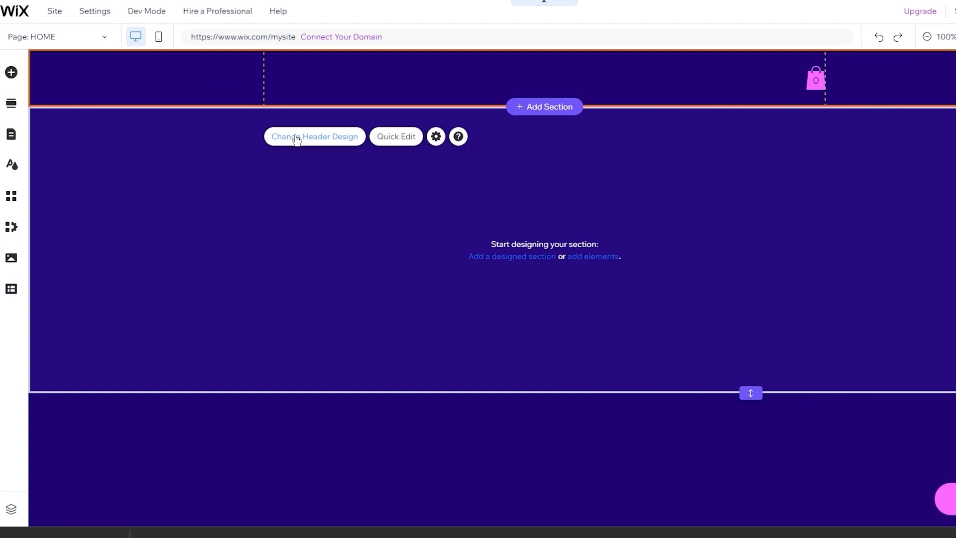
- Apply the dark blue-grey preset header design, adding a shopping cart icon
left_click(297, 138)
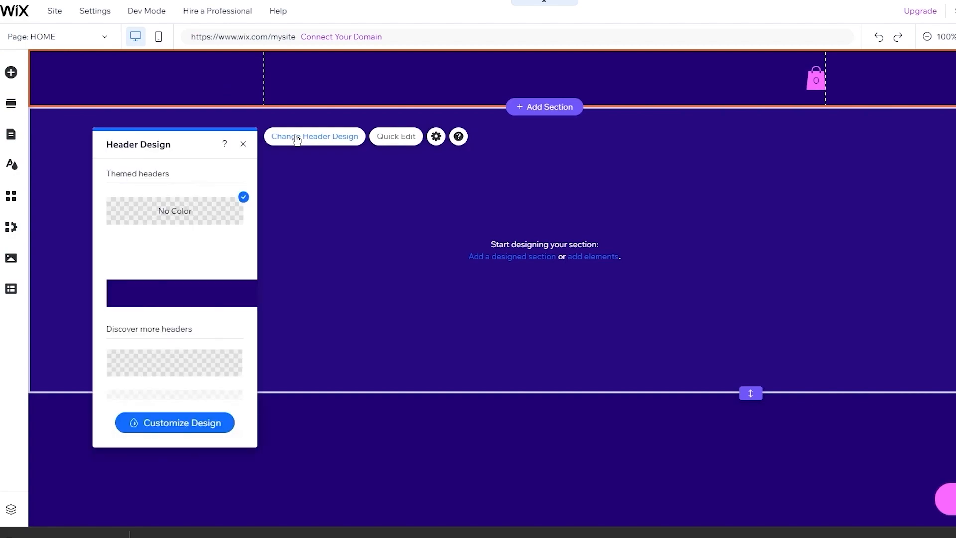
scroll(164, 274, "down", 6)
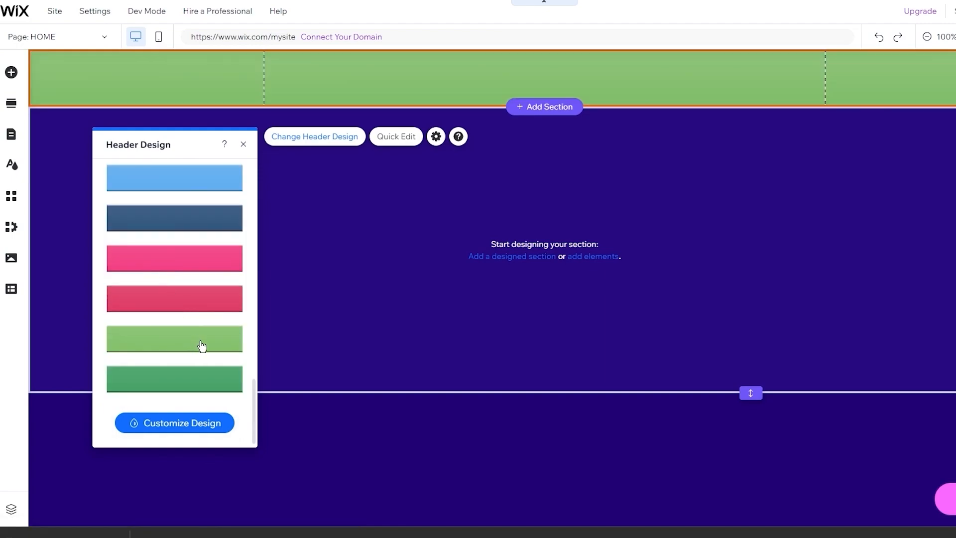
scroll(202, 346, "up", 3)
scroll(182, 292, "up", 5)
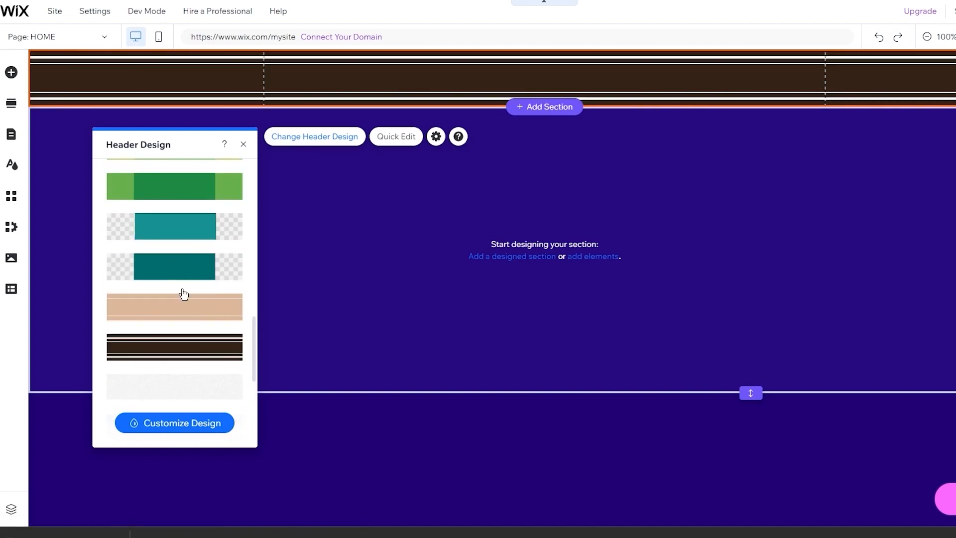
scroll(183, 293, "down", 8)
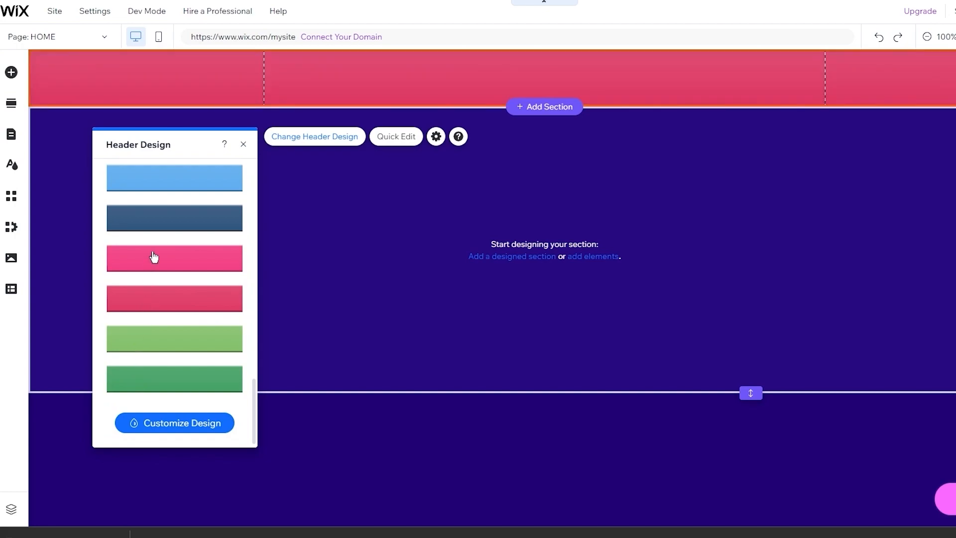
left_click(156, 221)
left_click(398, 193)
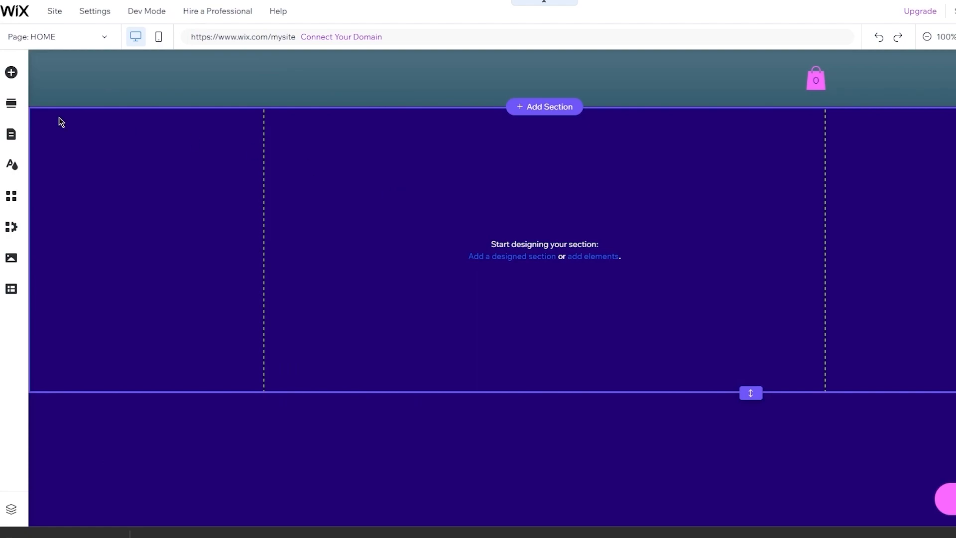
left_click(66, 80)
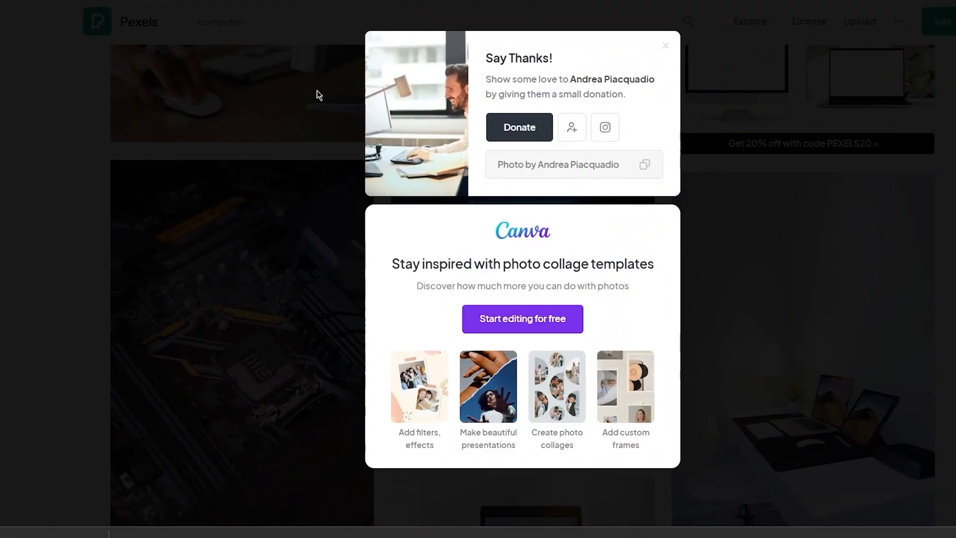
- Dismiss the thank-you popup and search Pexels for 'IT logo', browsing the results
left_click(318, 91)
scroll(294, 93, "up", 10)
left_click(159, 31)
left_click_drag(160, 31, 66, 27)
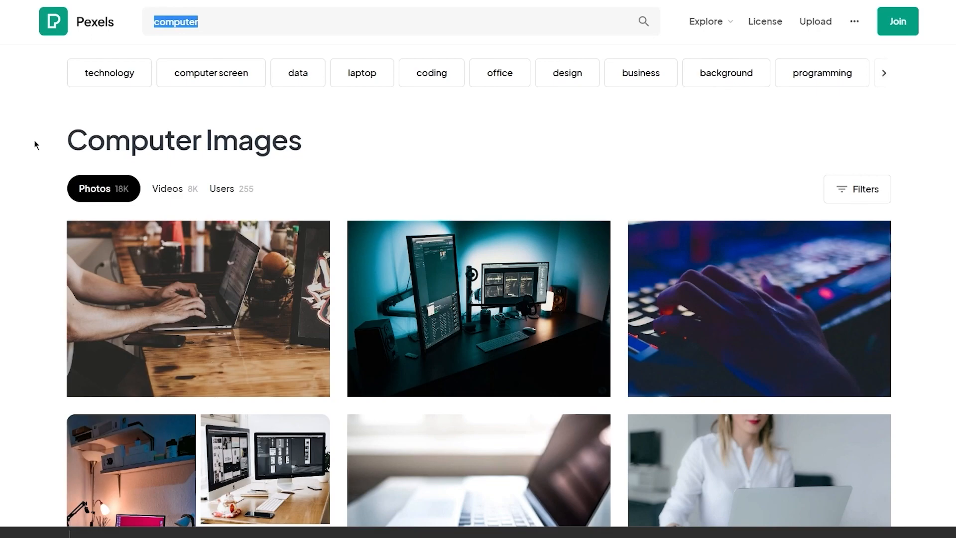
key("BackSpace")
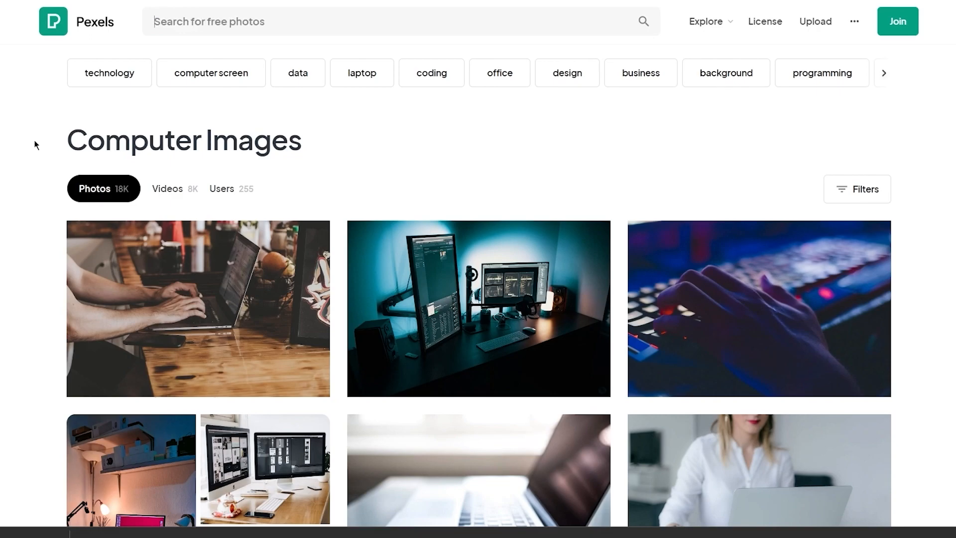
type("ital")
key("BackSpace")
key("BackSpace")
key("BackSpace")
key("BackSpace")
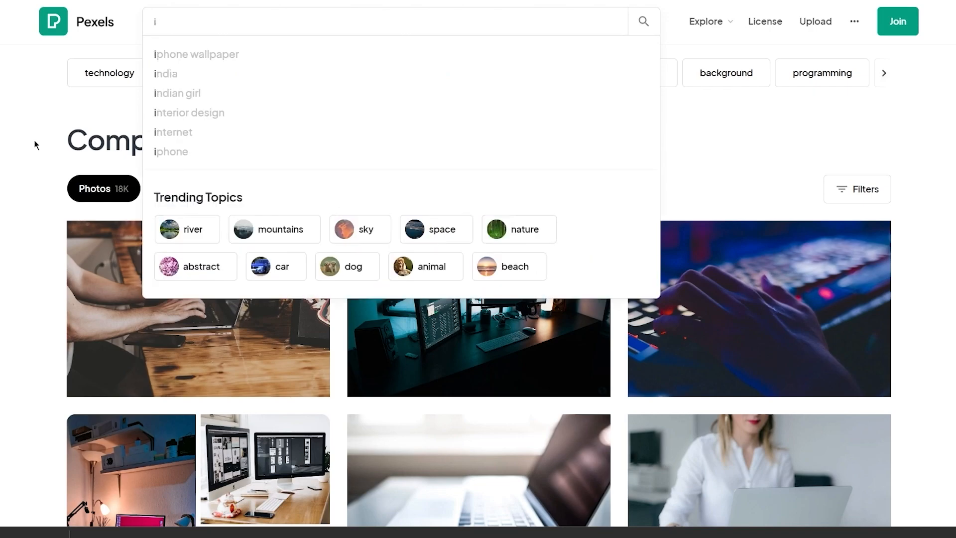
type("IT logo")
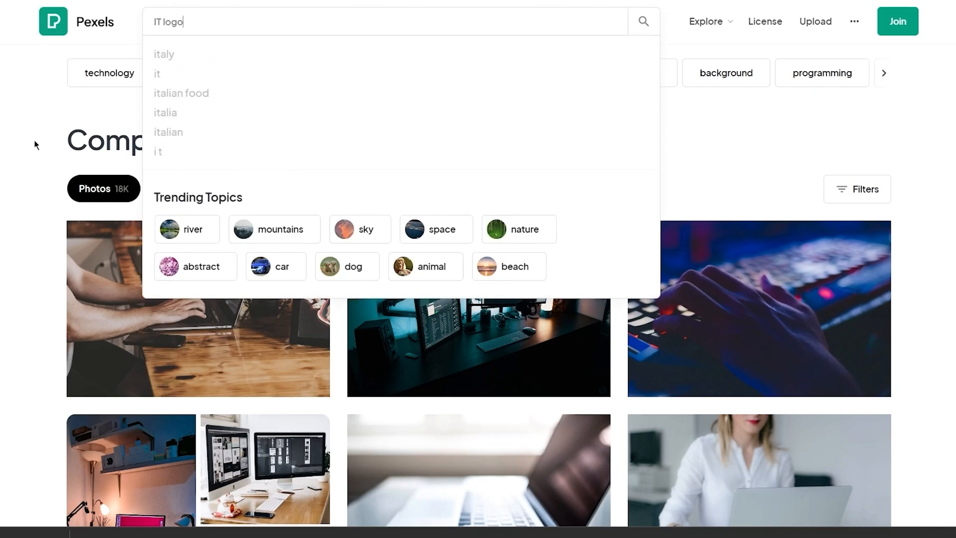
key("Return")
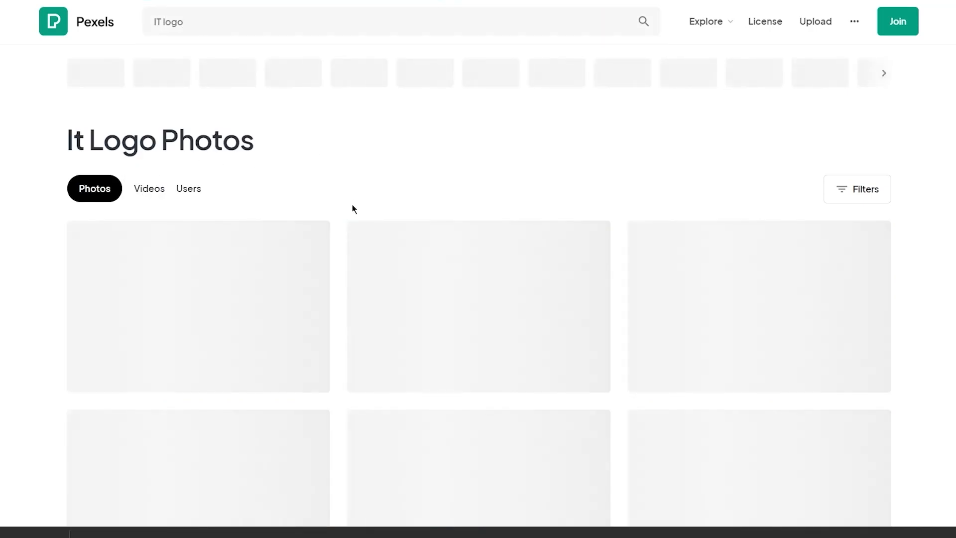
scroll(50, 261, "down", 5)
scroll(49, 261, "up", 5)
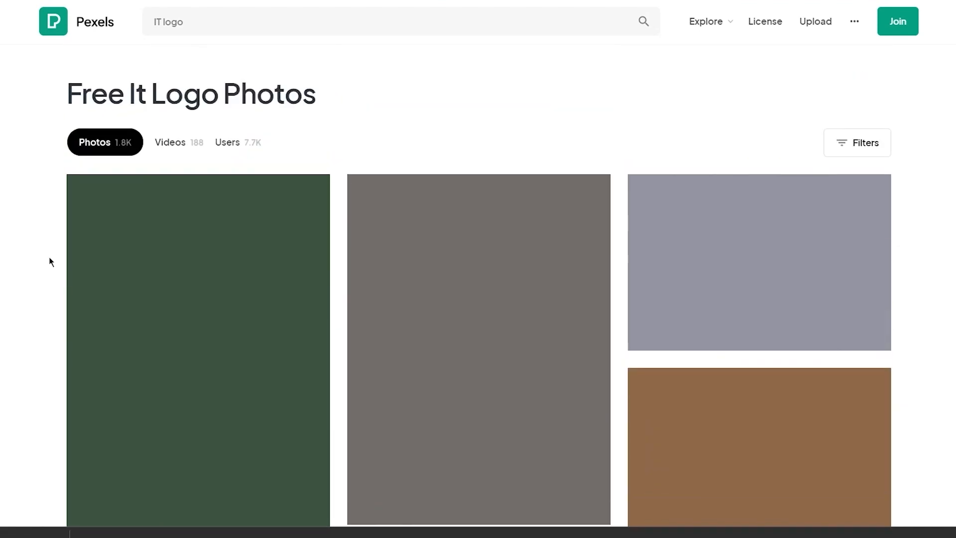
scroll(49, 261, "down", 2)
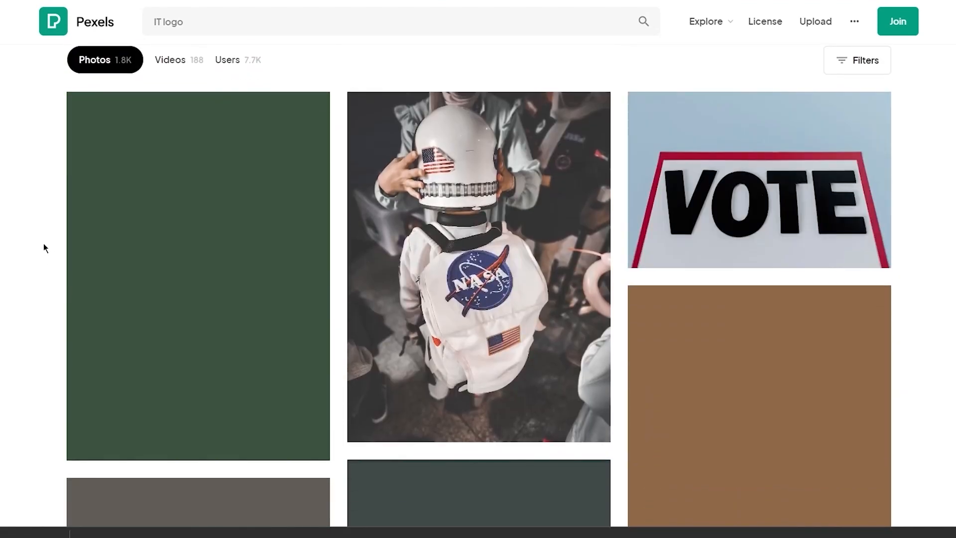
scroll(946, 168, "down", 12)
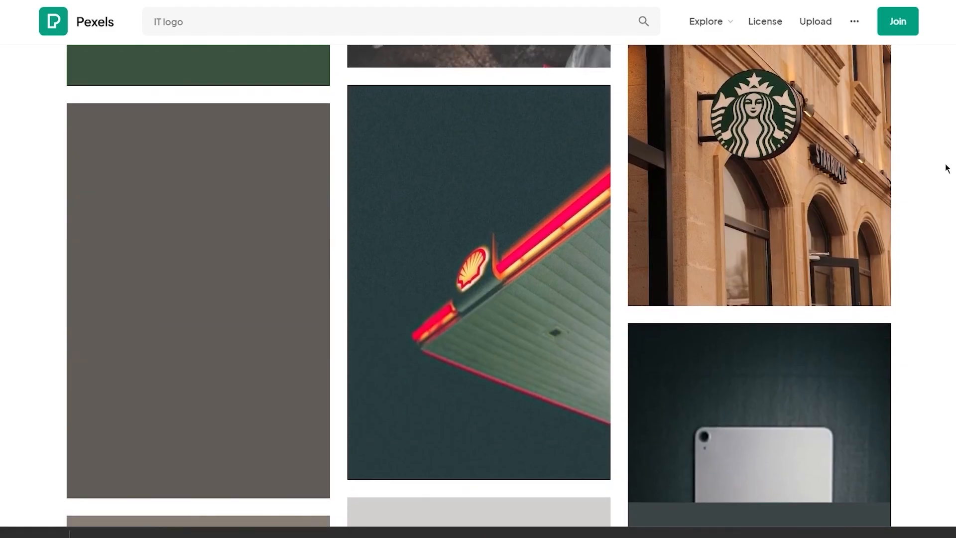
- Search Pexels for 'logo' and download the Route 66 neon sign photo
left_click_drag(199, 22, 16, 36)
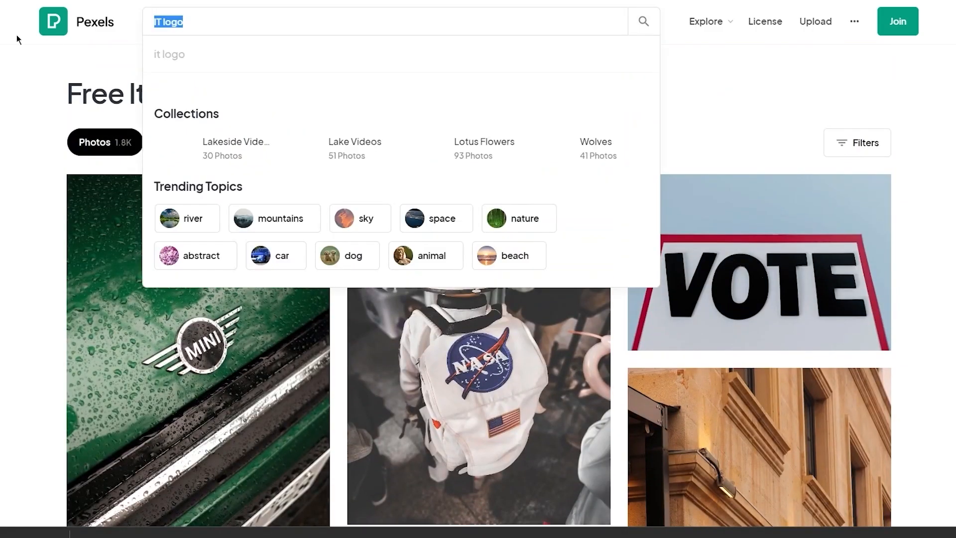
type("logo")
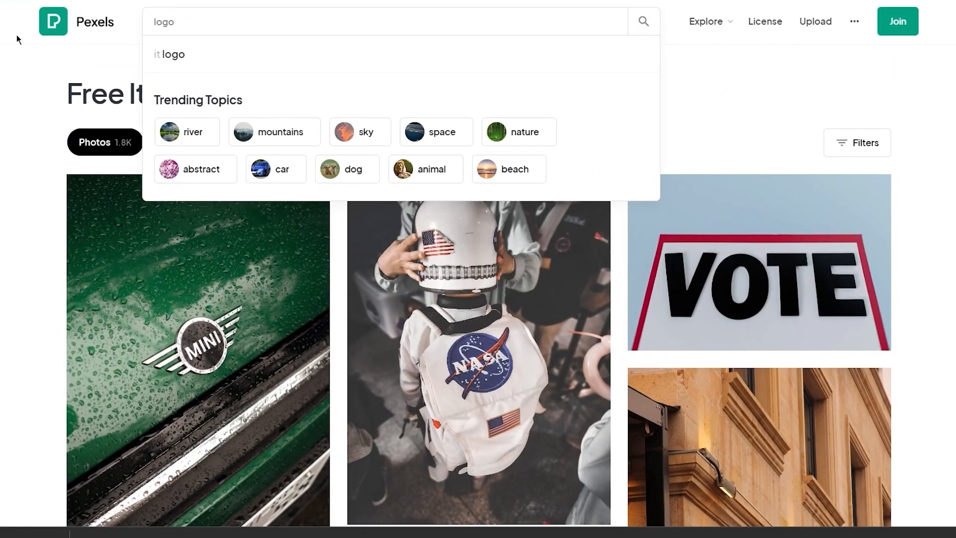
key("Return")
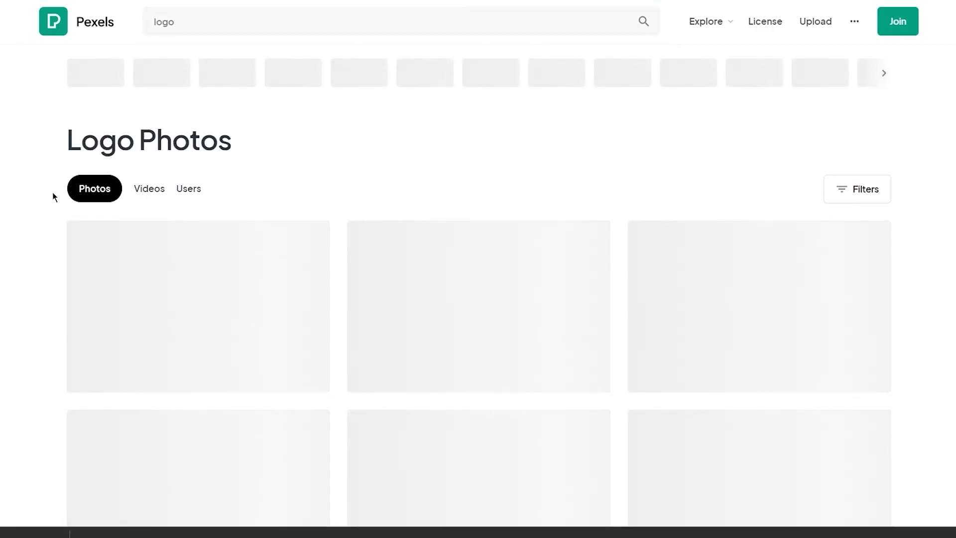
scroll(478, 299, "down", 3)
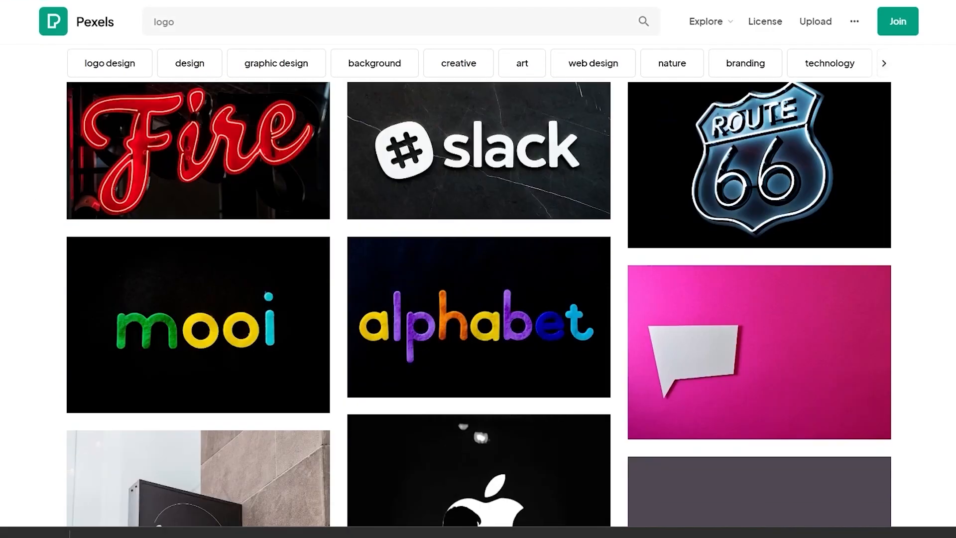
scroll(477, 299, "down", 2)
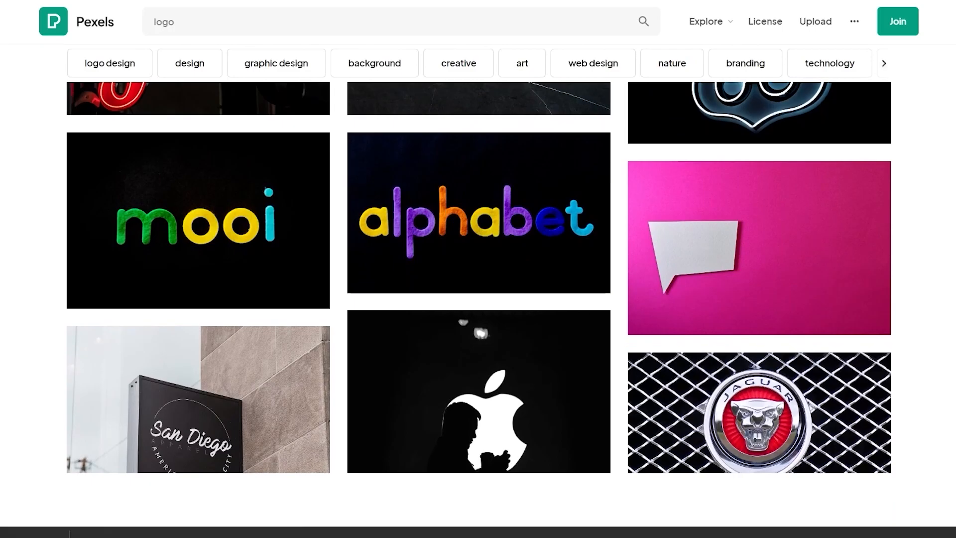
scroll(77, 282, "down", 8)
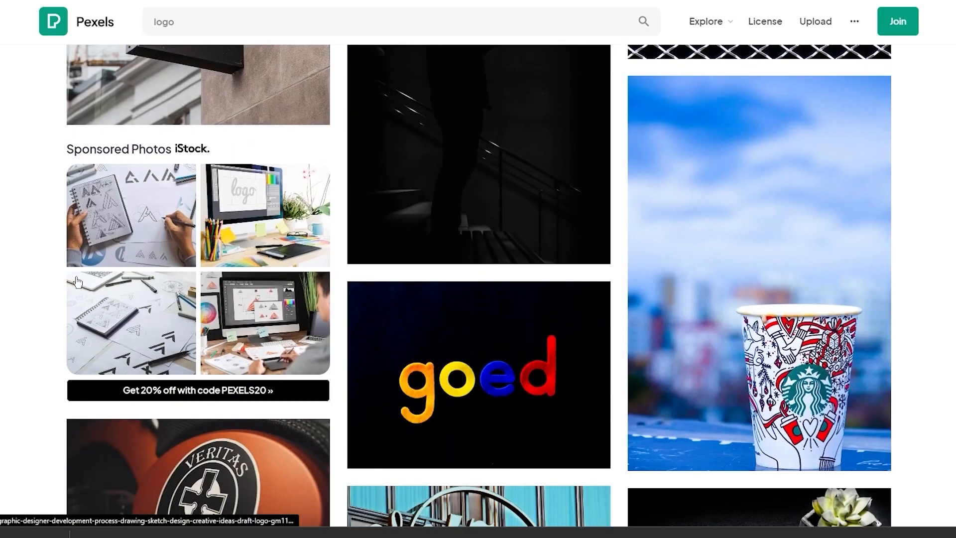
scroll(77, 282, "down", 2)
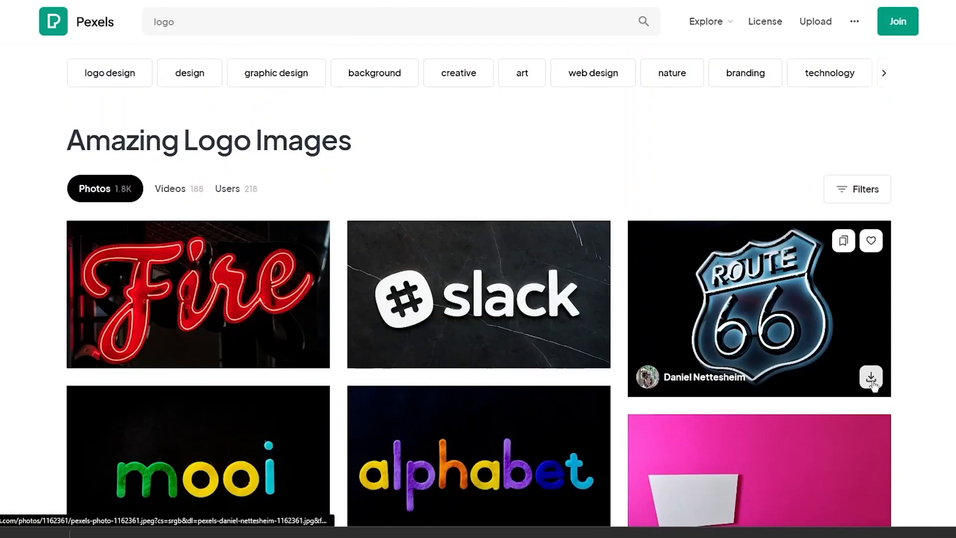
left_click(870, 379)
left_click(704, 166)
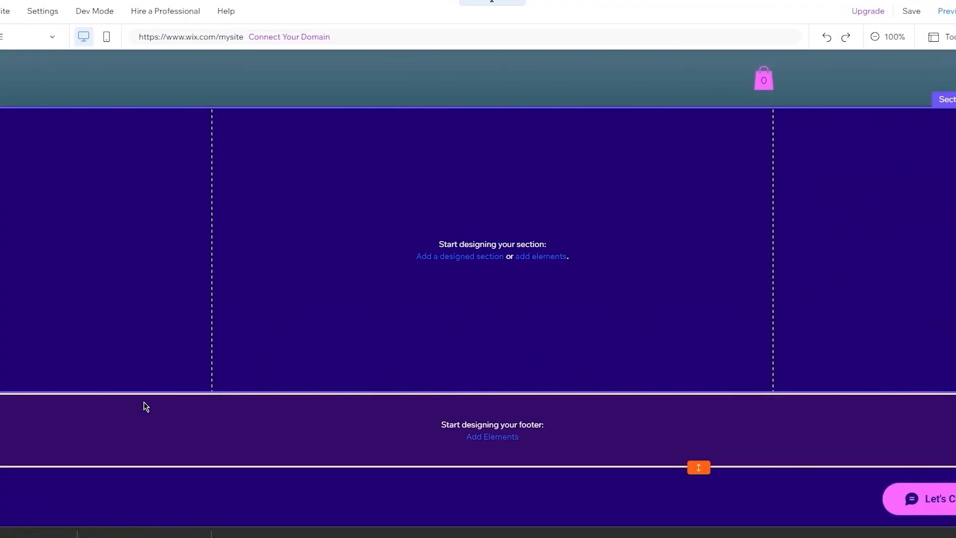
left_click_drag(143, 405, 141, 89)
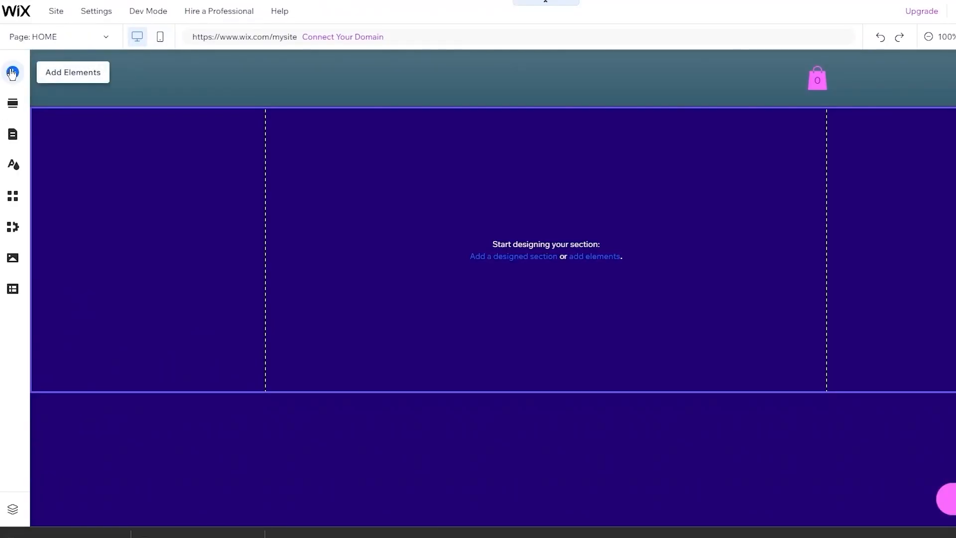
- Upload the Route 66 photo through Add Elements > Image and place it on the HOME page
left_click(12, 74)
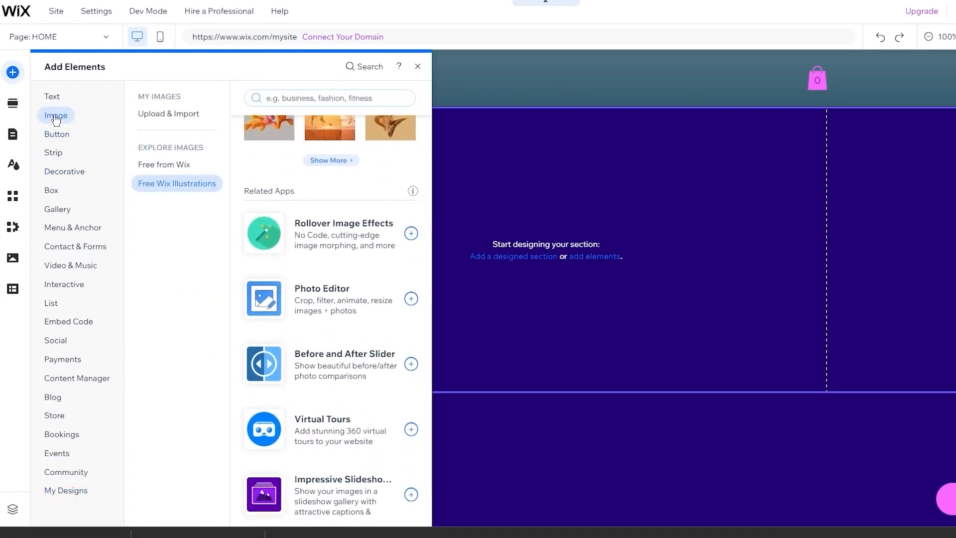
left_click(164, 114)
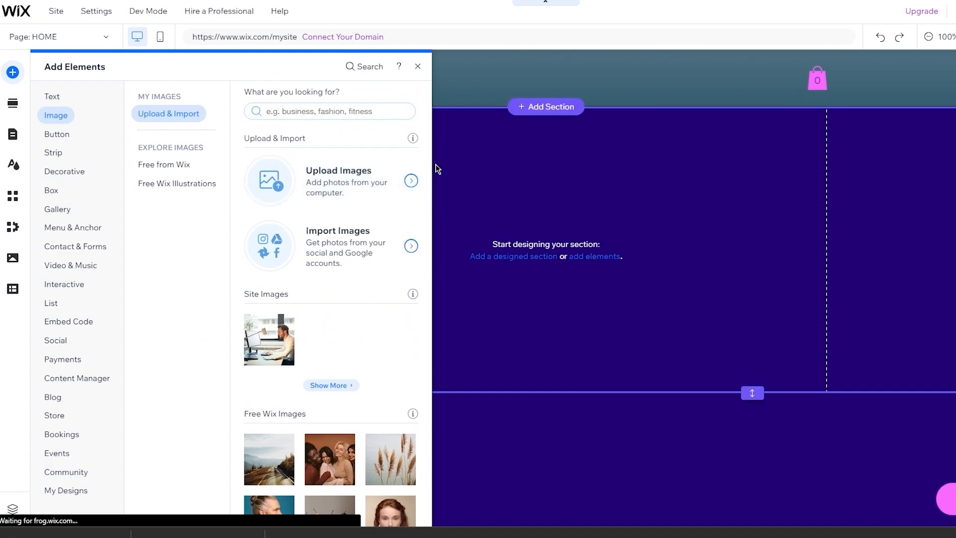
left_click(413, 181)
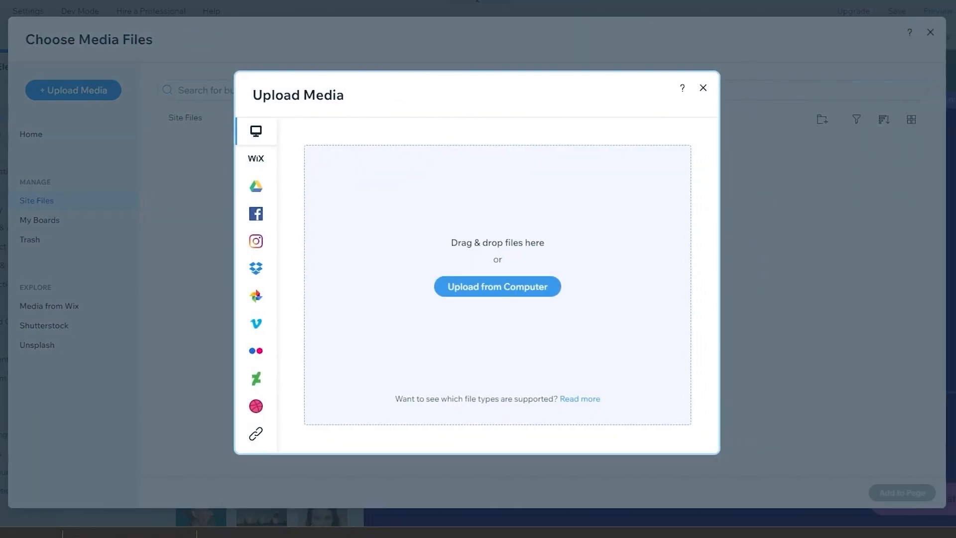
left_click_drag(395, 256, 437, 242)
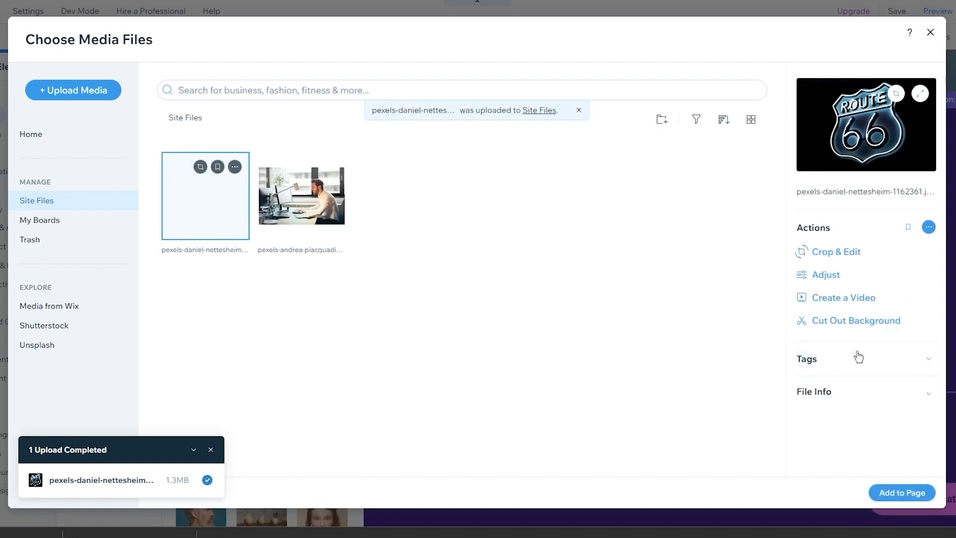
left_click(897, 493)
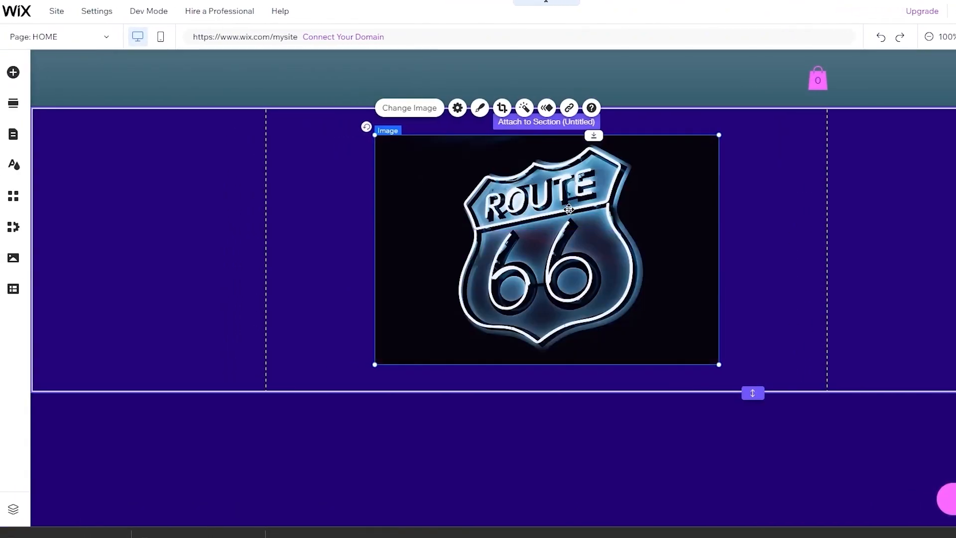
- Shrink the Route 66 image into a 118×79 logo in the header's top-left corner
left_click_drag(720, 135, 399, 316)
left_click_drag(400, 355, 69, 80)
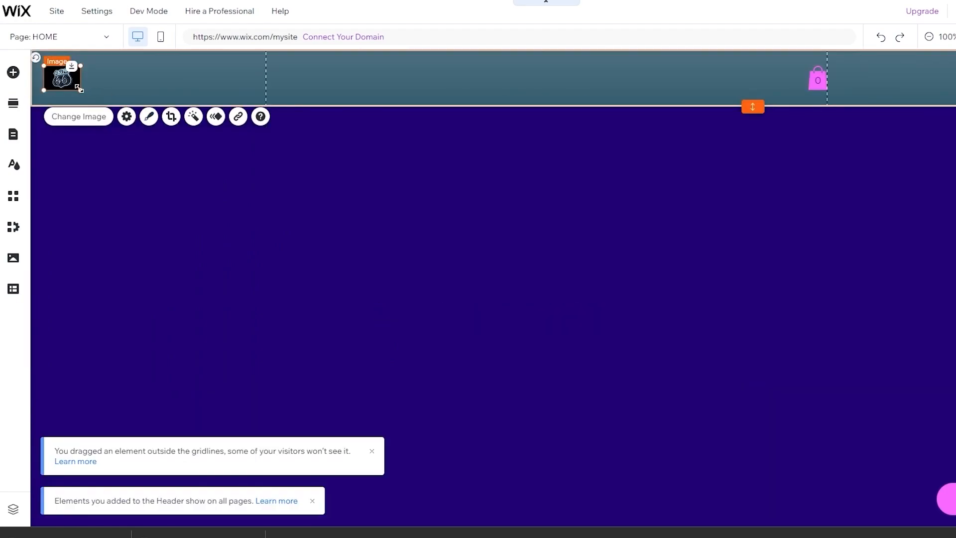
mouse_move(82, 89)
left_mouse_down()
mouse_move(120, 97)
mouse_move(84, 85)
left_mouse_up()
left_click(217, 204)
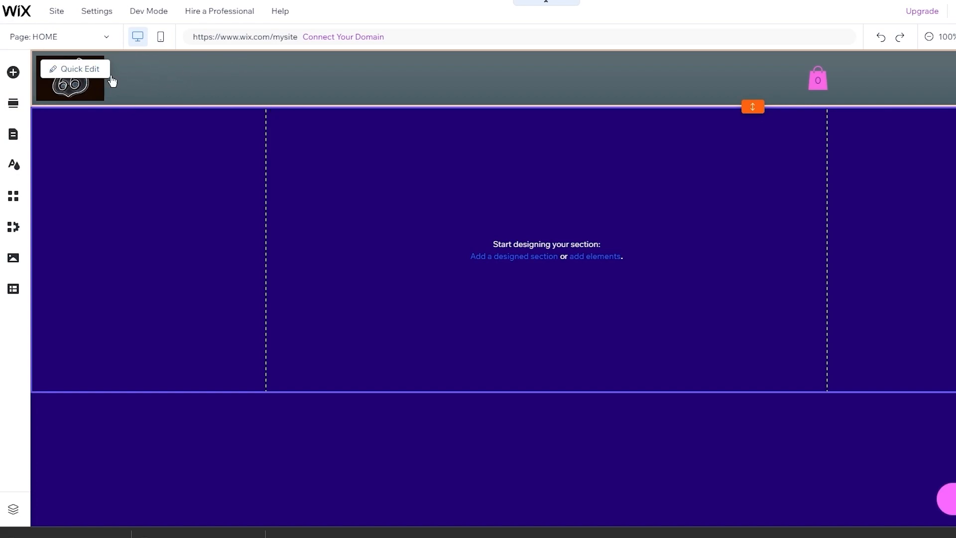
- Browse the Themed Menus designs in the Menu & Anchor elements category
left_click(14, 73)
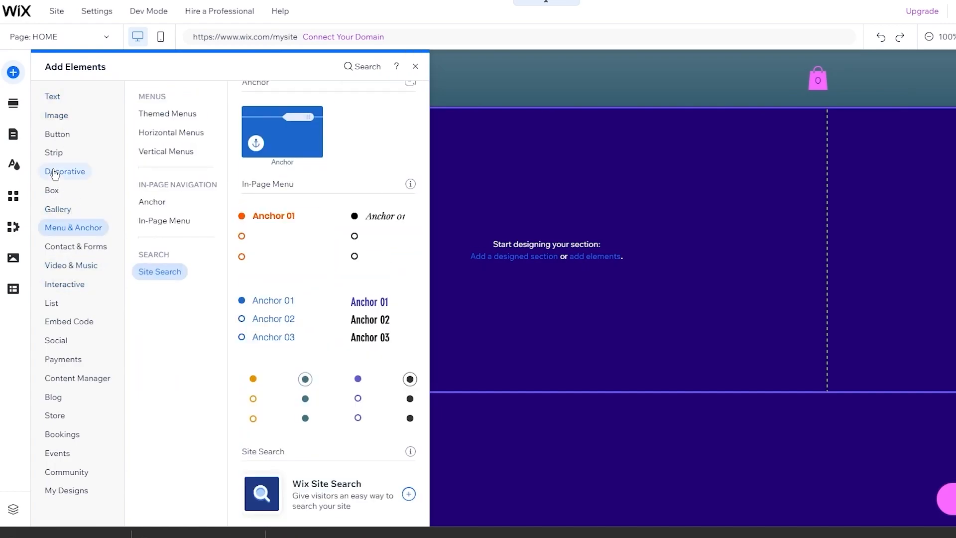
left_click(65, 236)
left_click(185, 118)
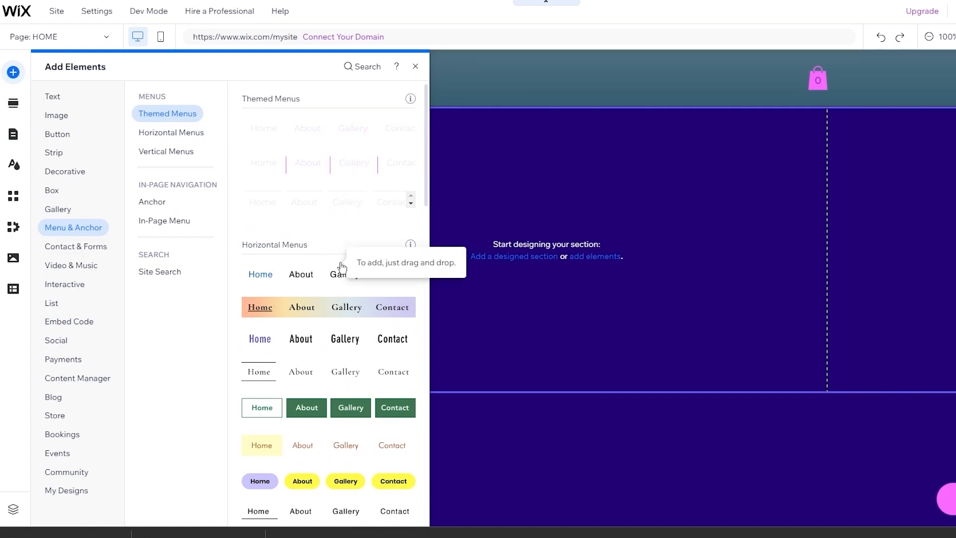
scroll(341, 268, "down", 1)
scroll(335, 306, "down", 1)
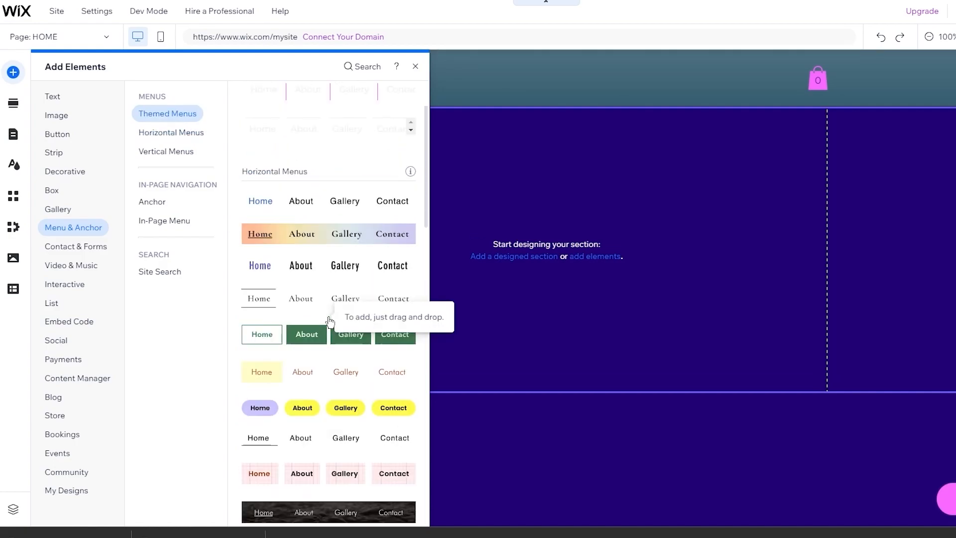
scroll(323, 294, "up", 2)
scroll(309, 187, "down", 10)
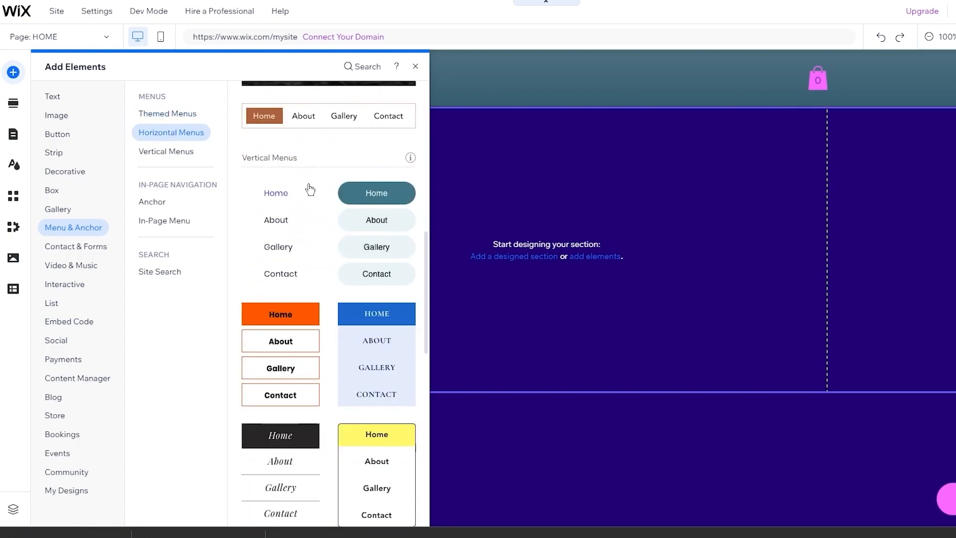
scroll(366, 238, "up", 10)
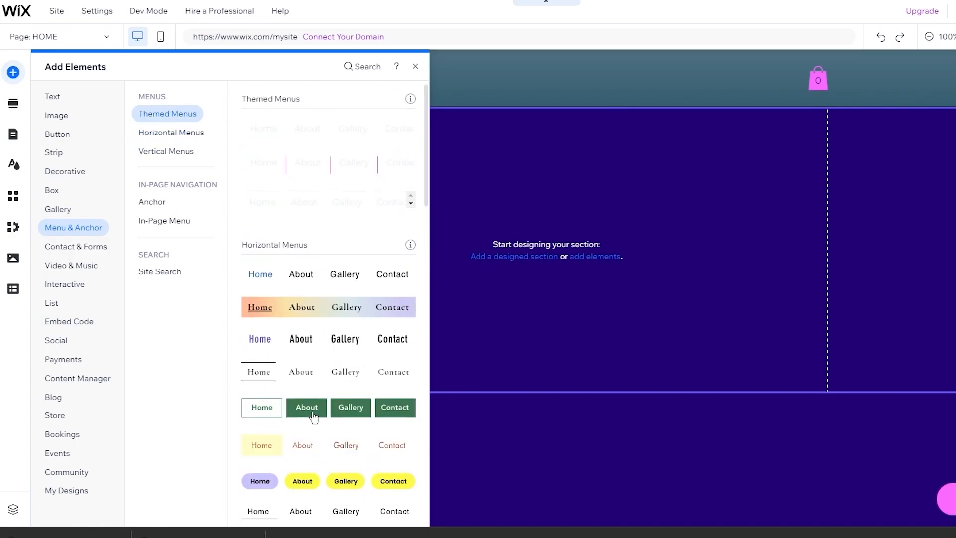
- Add the HOME / Shop / Book Online horizontal menu beside the logo and narrow it
left_click(332, 412)
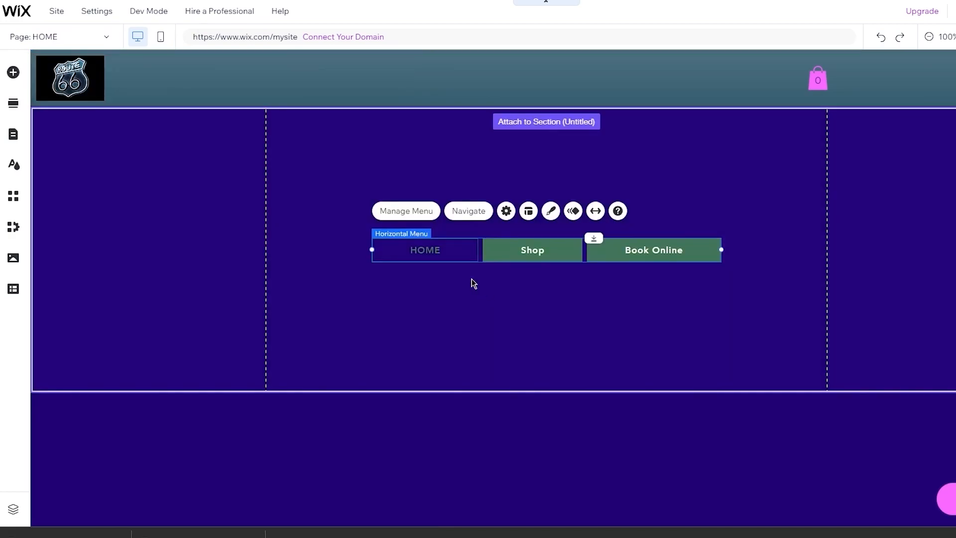
left_click_drag(216, 103, 186, 83)
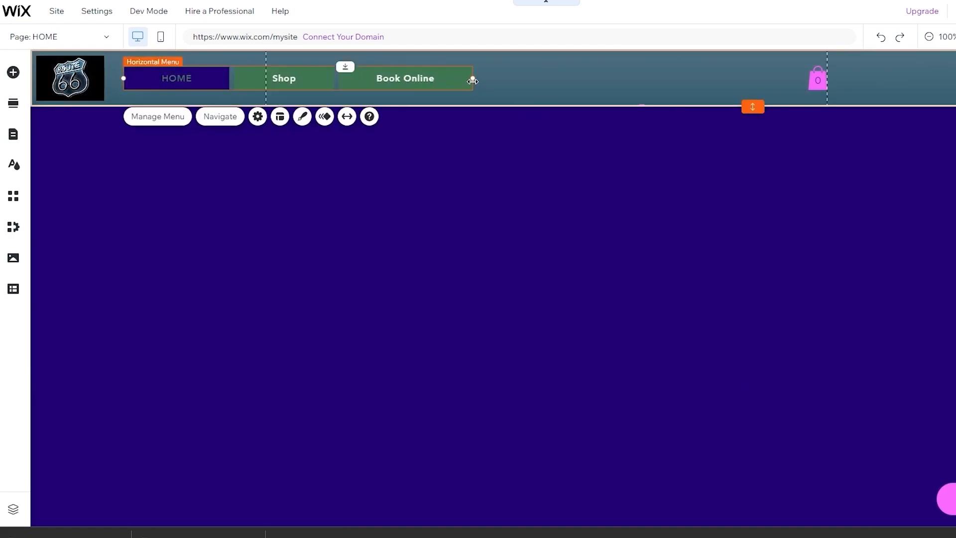
mouse_move(472, 78)
left_mouse_down()
mouse_move(323, 81)
mouse_move(606, 79)
mouse_move(333, 89)
mouse_move(299, 68)
mouse_move(311, 70)
left_mouse_up()
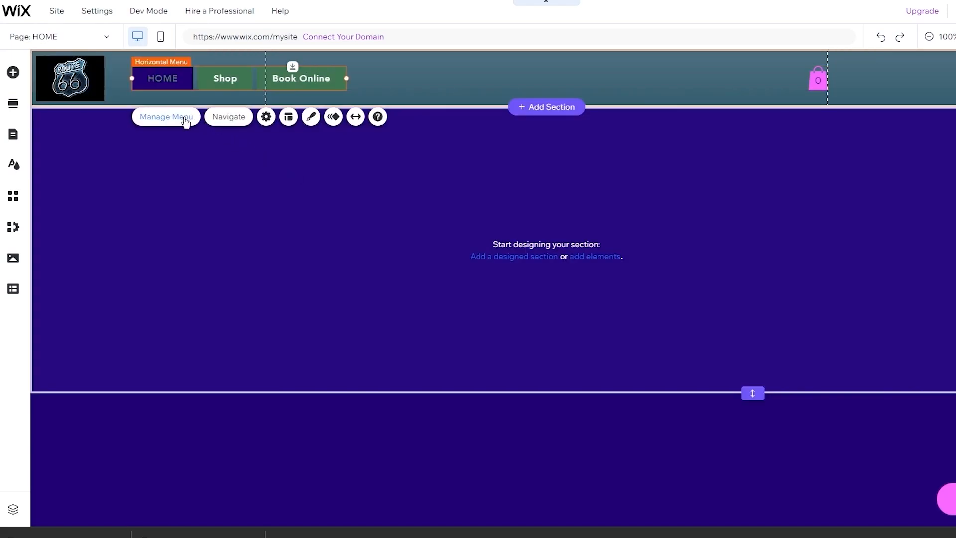
- Set the menu's horizontal and vertical item spacing to 0px and reduce padding to 9px
left_click(289, 117)
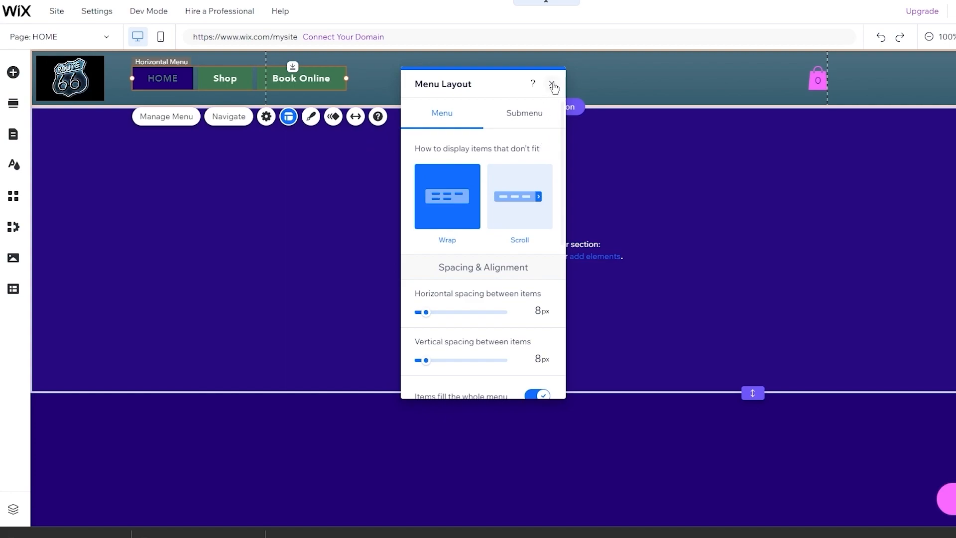
left_click_drag(426, 314, 347, 316)
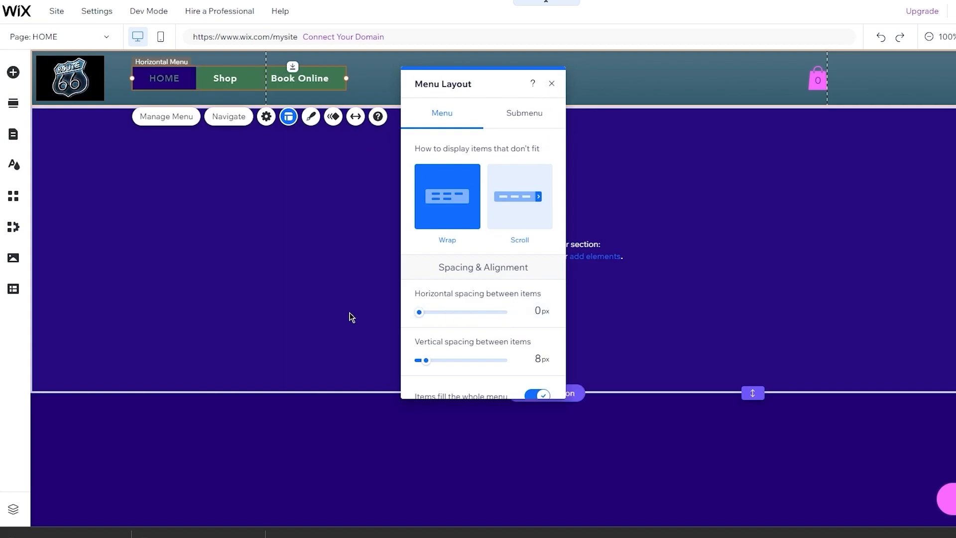
mouse_move(426, 360)
left_mouse_down()
mouse_move(453, 363)
mouse_move(432, 361)
left_mouse_up()
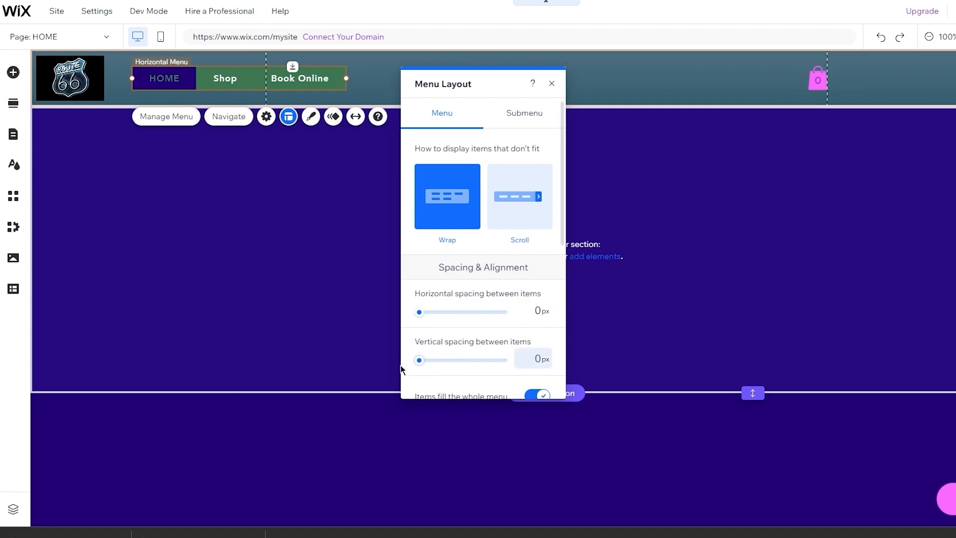
scroll(510, 361, "down", 5)
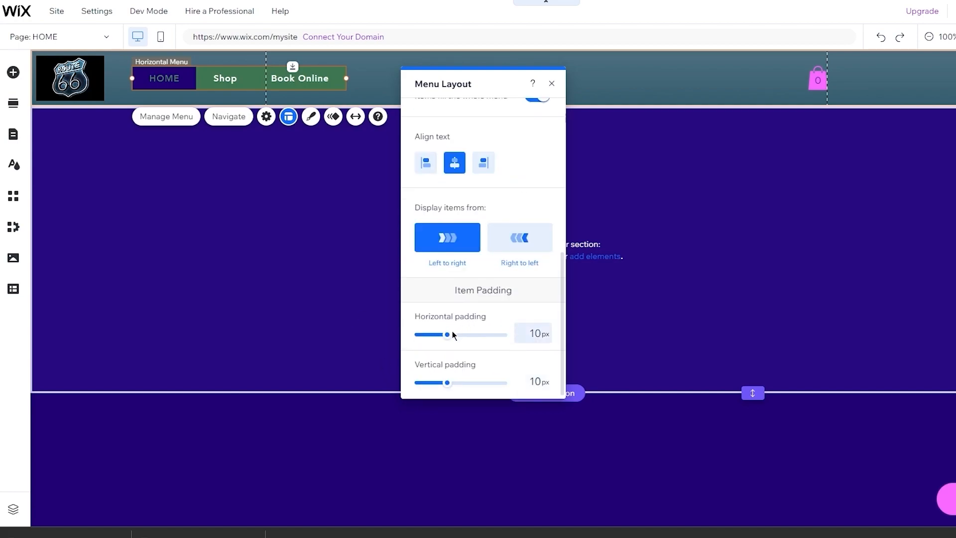
mouse_move(447, 337)
left_mouse_down()
mouse_move(471, 337)
mouse_move(418, 337)
mouse_move(444, 338)
left_mouse_up()
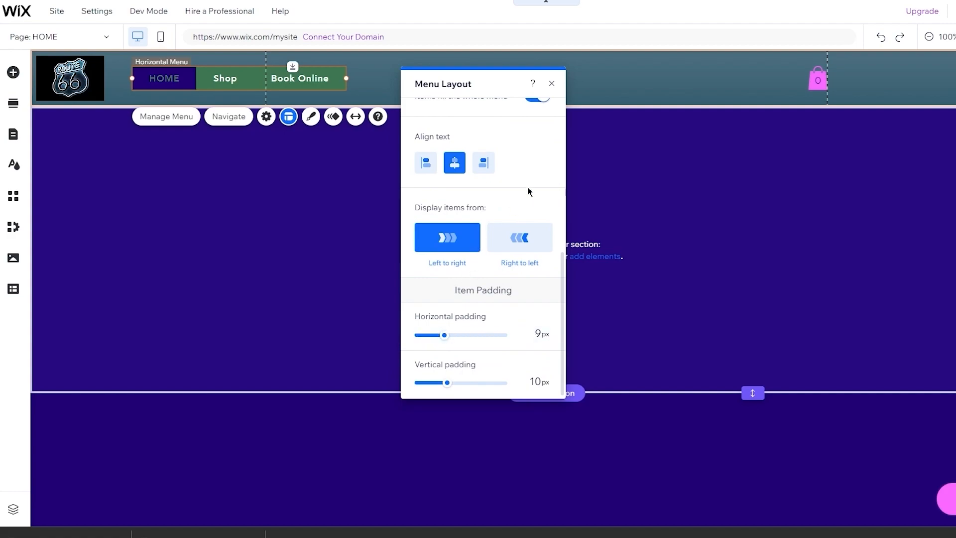
left_click(551, 83)
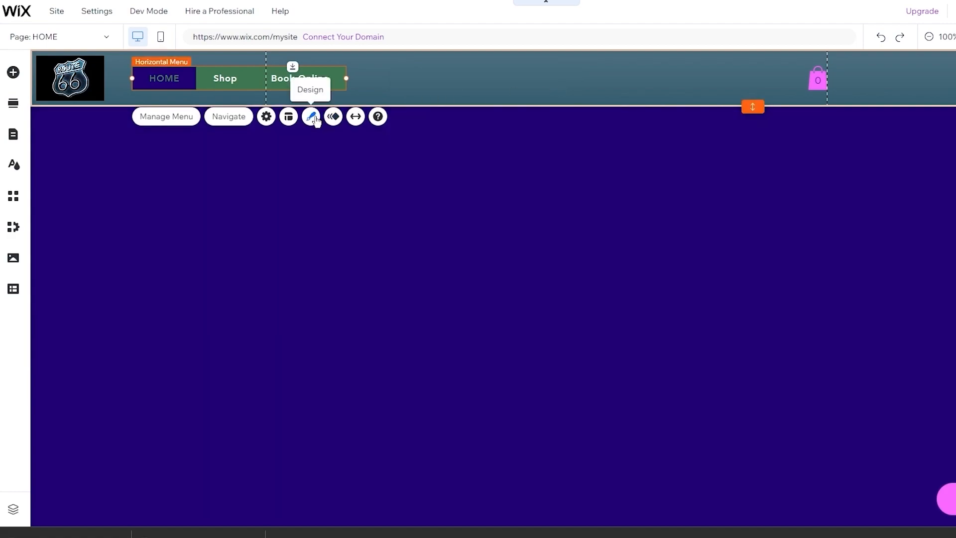
- Look at the Horizontal Menus design presets, keeping the menu's original dark style
left_click(313, 117)
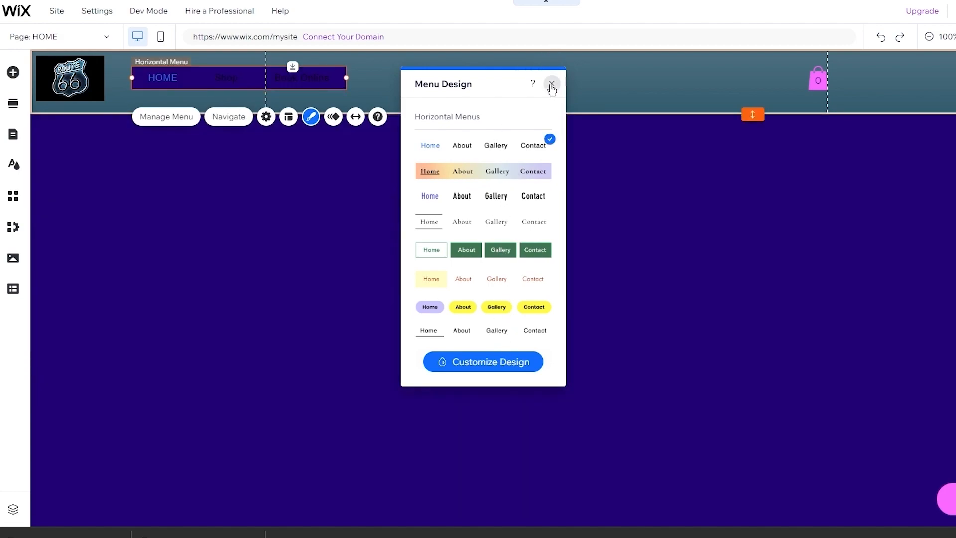
left_click(551, 86)
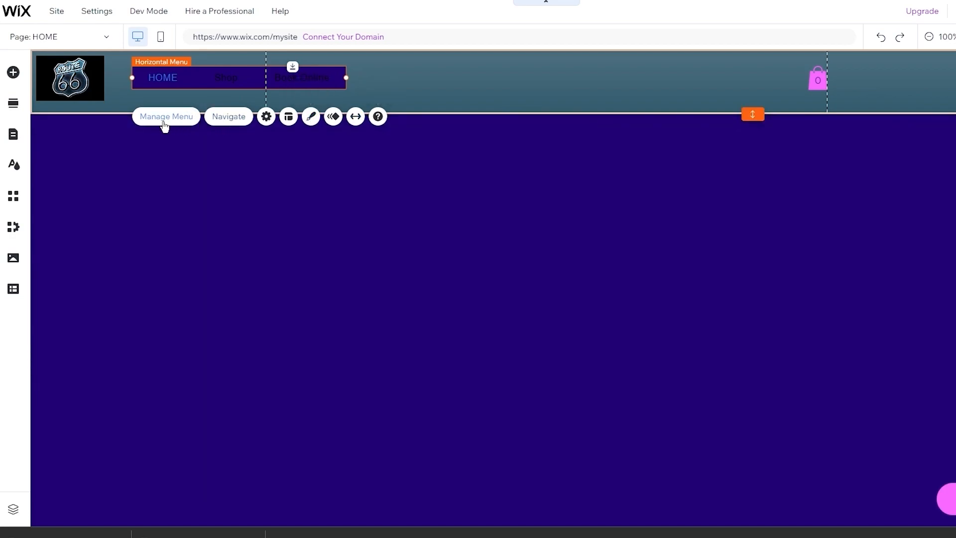
- Review the menu's page list, Navigate options and Submenu layout, then show the design presets
left_click(165, 125)
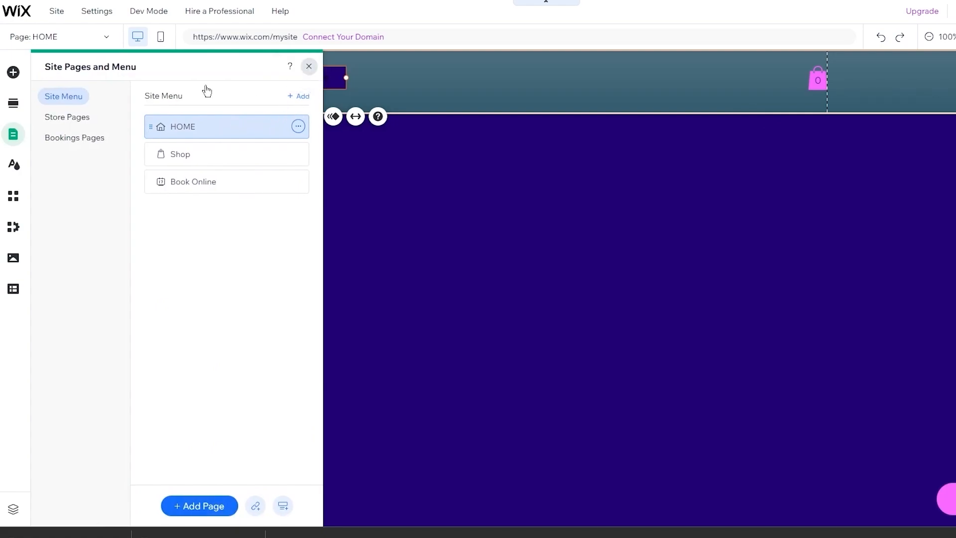
left_click(309, 66)
left_click(232, 116)
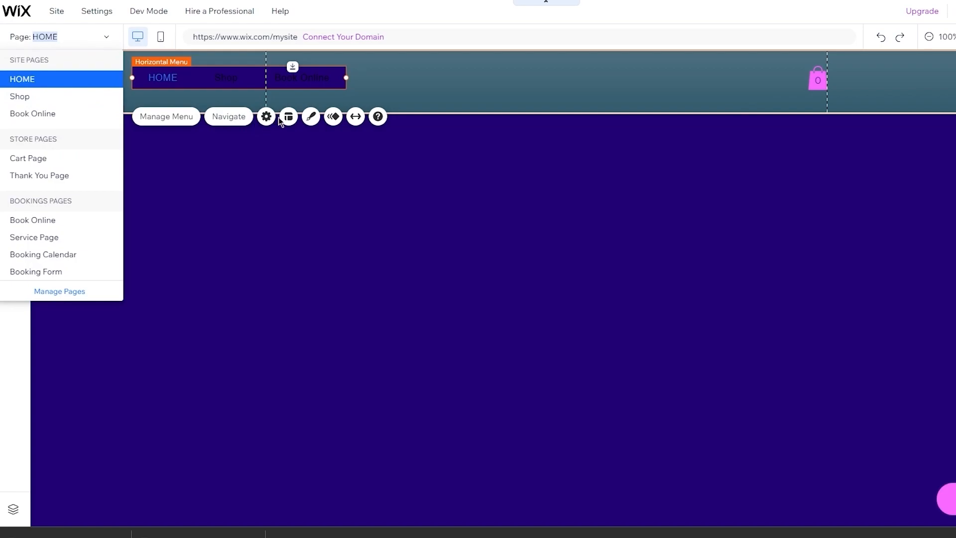
left_click(379, 117)
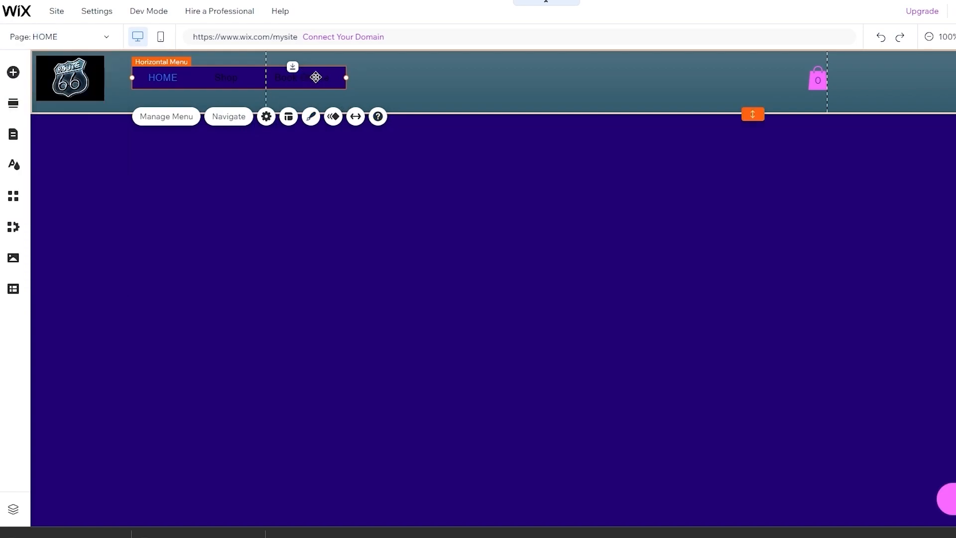
left_click(288, 122)
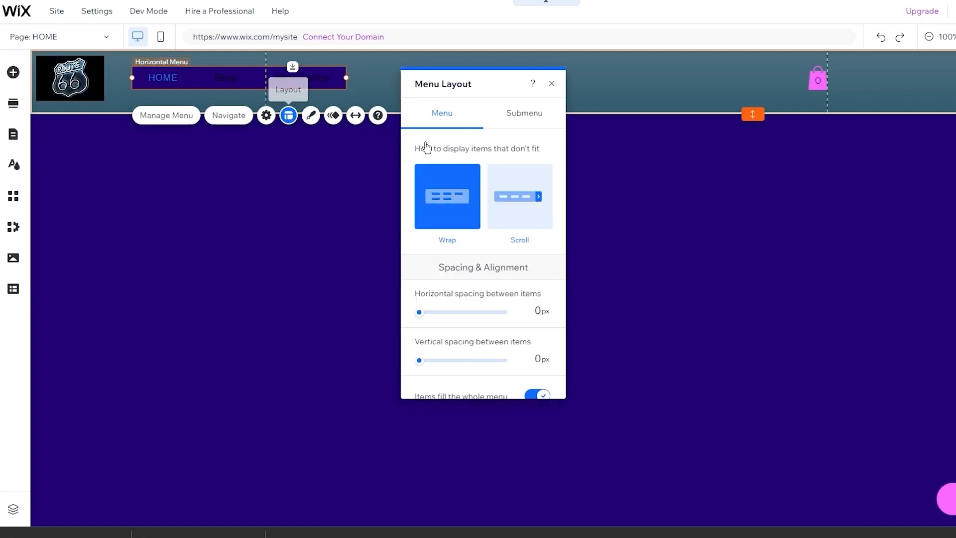
left_click(516, 117)
left_click(551, 84)
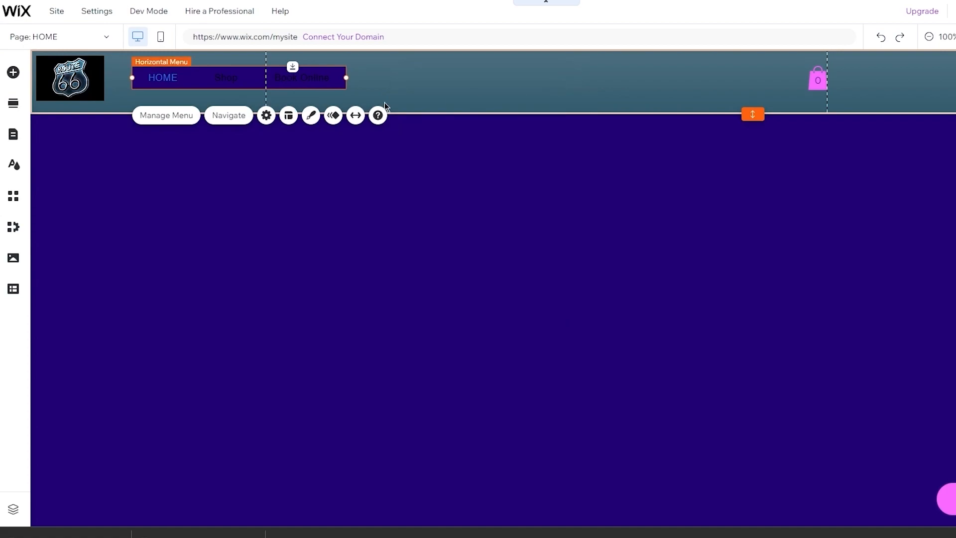
left_click(311, 116)
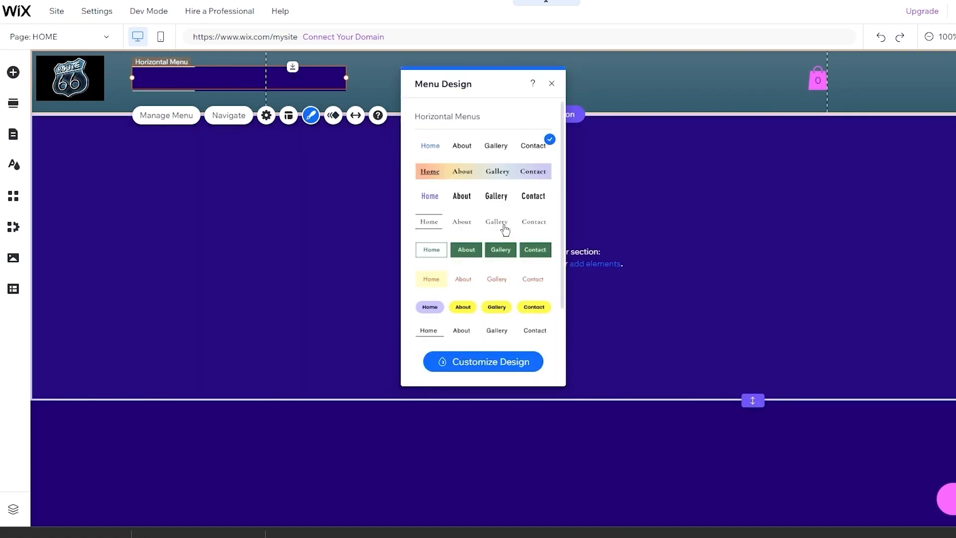
- Give the menu container a white 100% background fill and shift the menu slightly lower
left_click(515, 355)
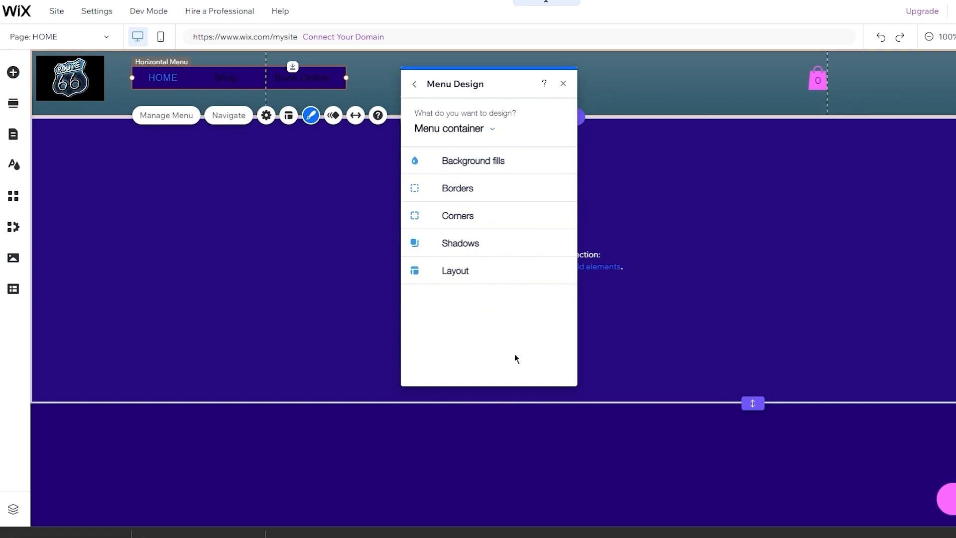
left_click(463, 160)
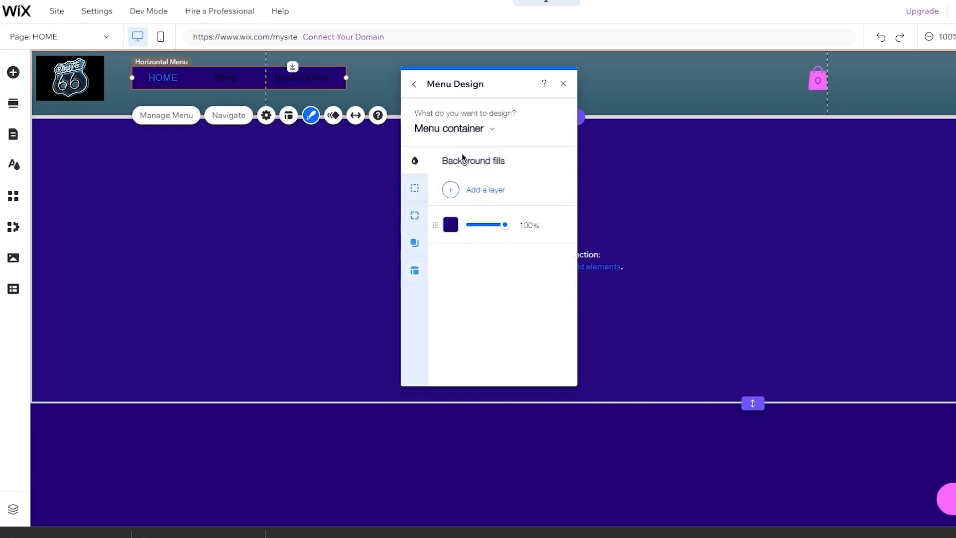
left_click(452, 225)
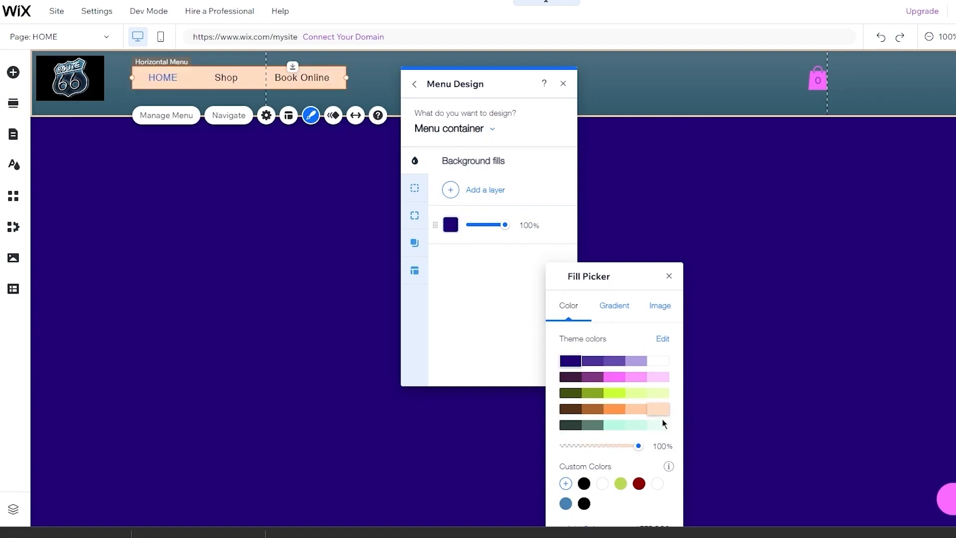
left_click(603, 483)
left_click(669, 275)
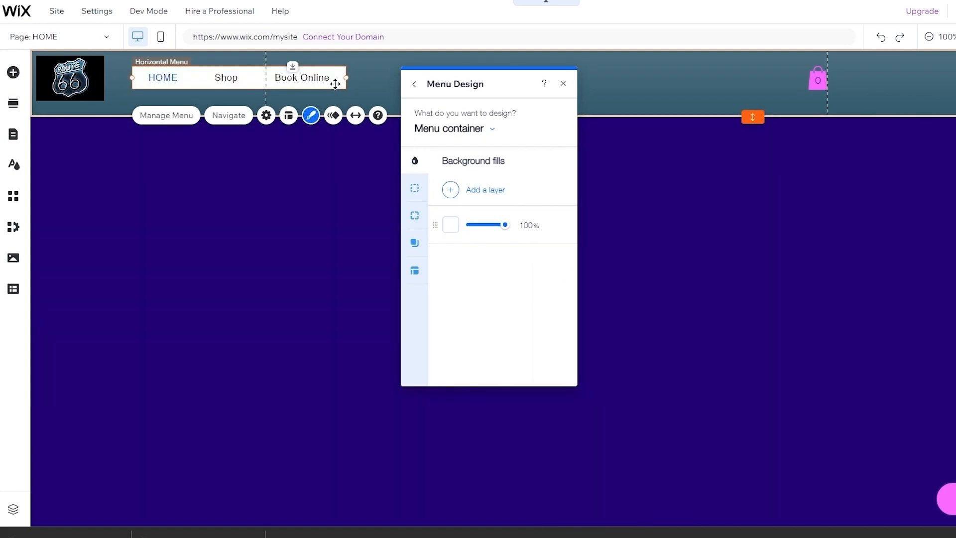
left_click_drag(335, 84, 335, 90)
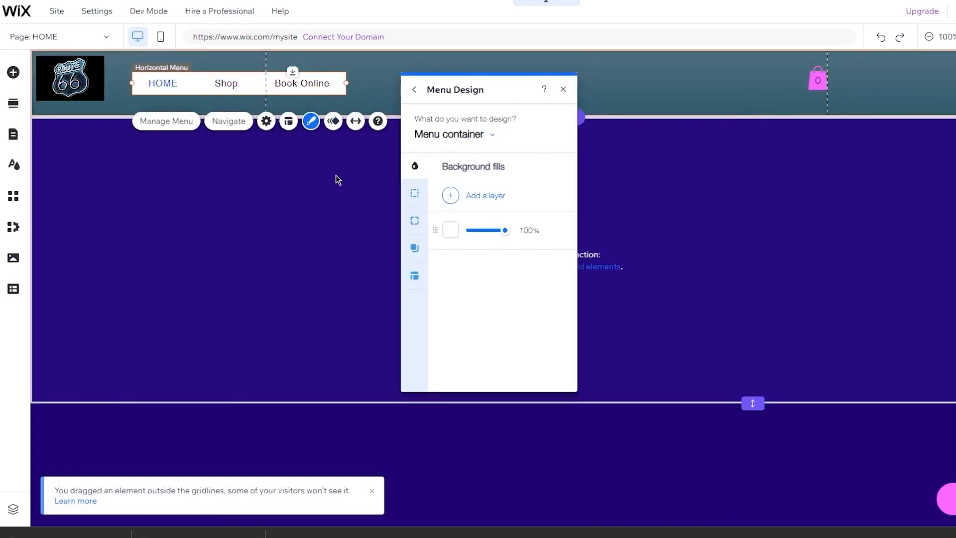
- Close the Menu Design panel and nudge the Route 66 logo a few pixels down-right
left_click(563, 89)
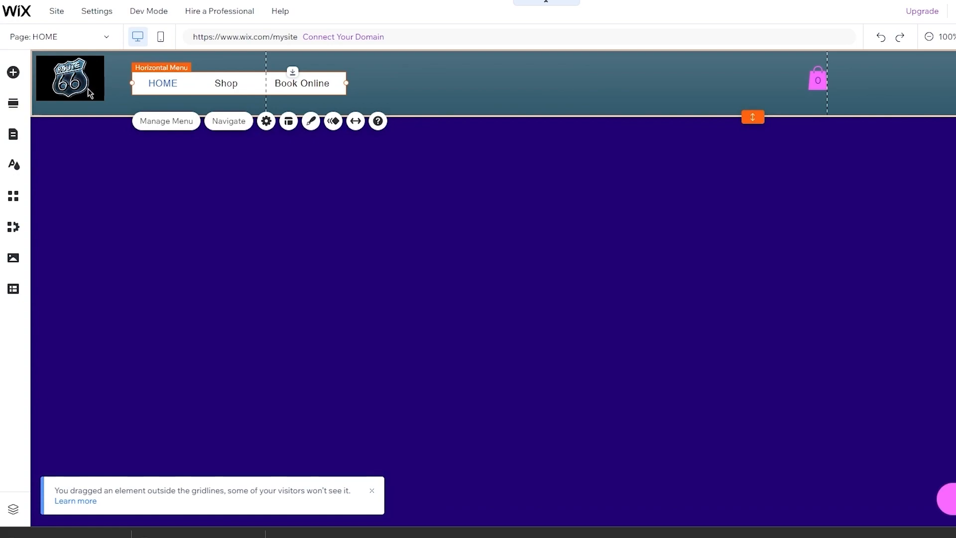
left_click_drag(83, 88, 87, 94)
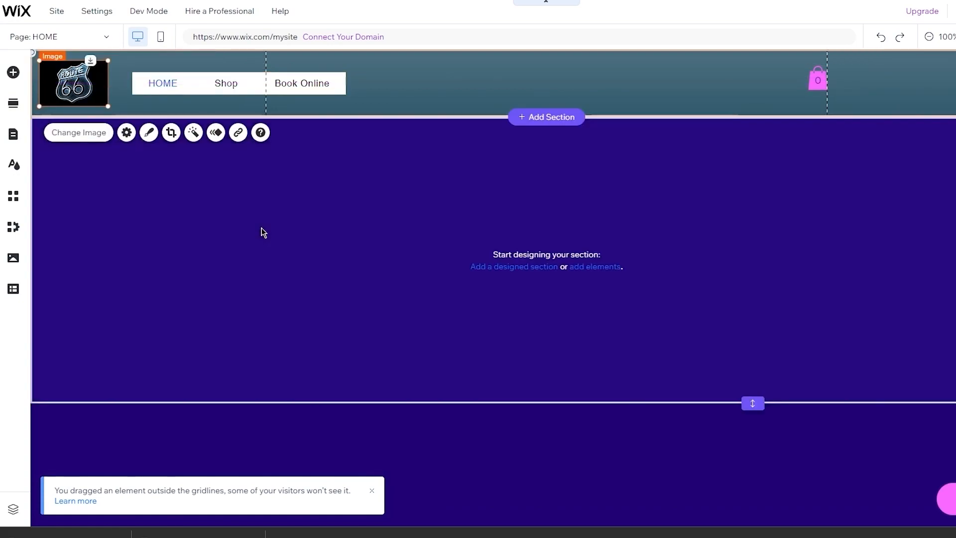
left_click(263, 232)
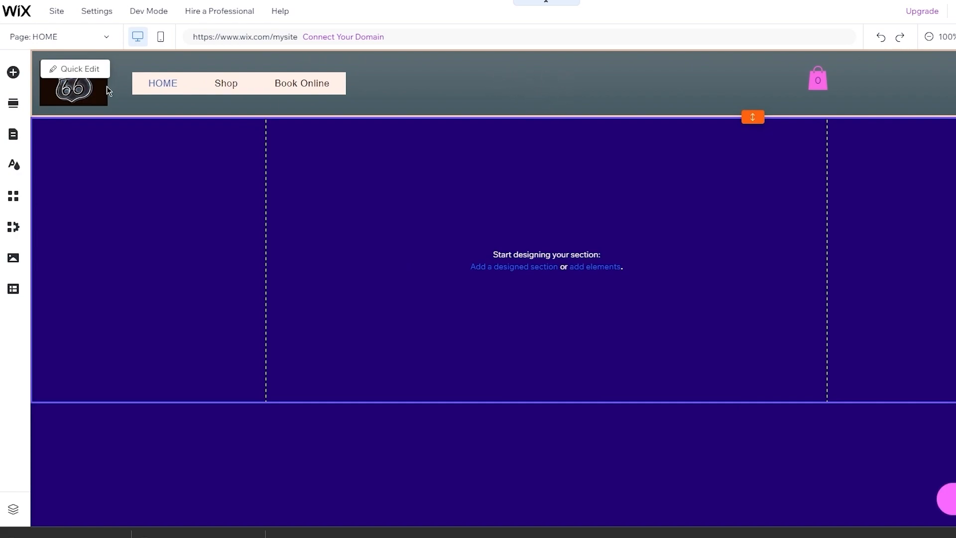
- Add a Heading 6 text element and place it in the header right of the menu
left_click(13, 75)
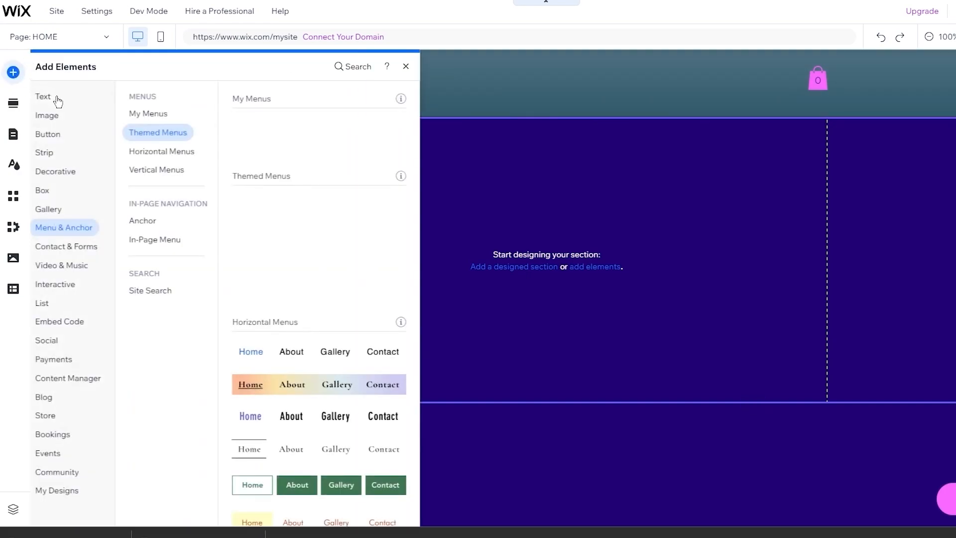
left_click(55, 97)
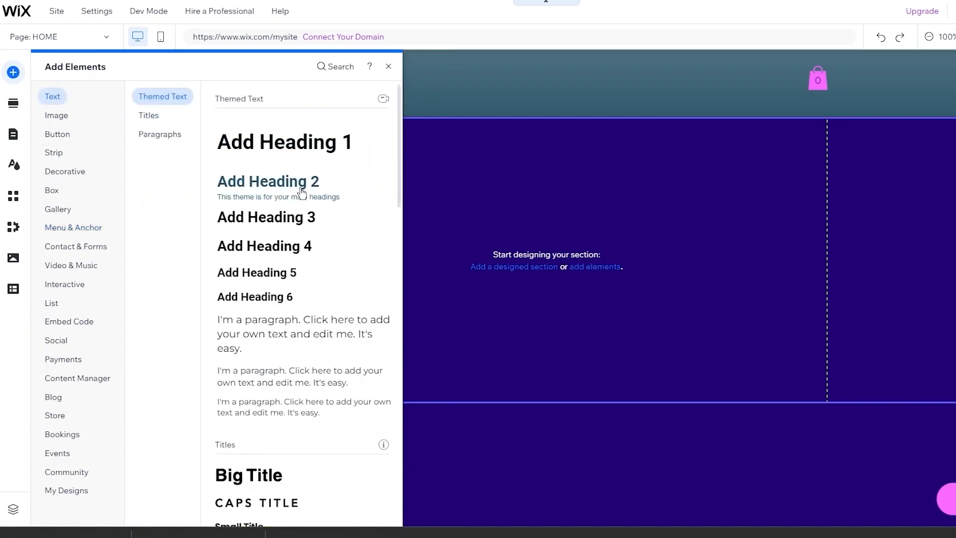
scroll(297, 280, "down", 4)
scroll(279, 196, "up", 4)
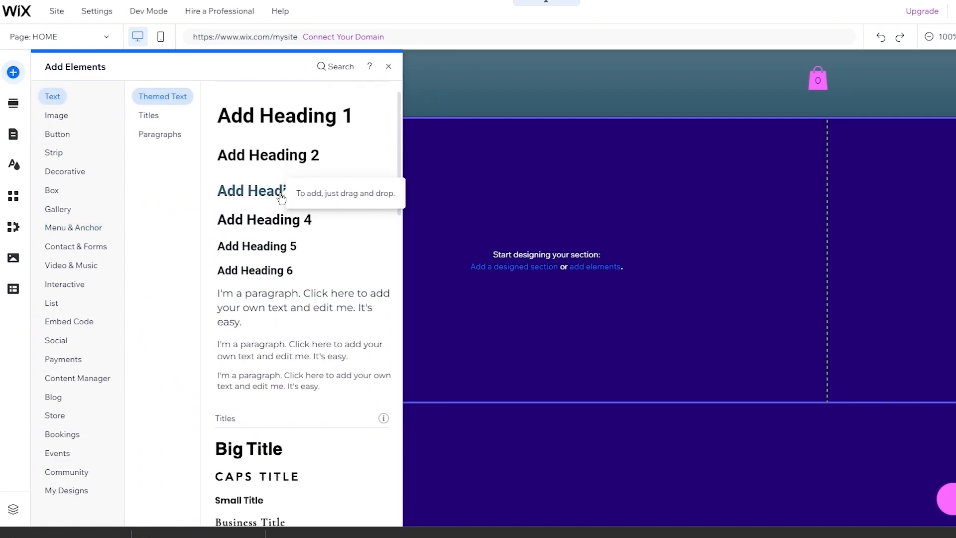
scroll(259, 199, "down", 1)
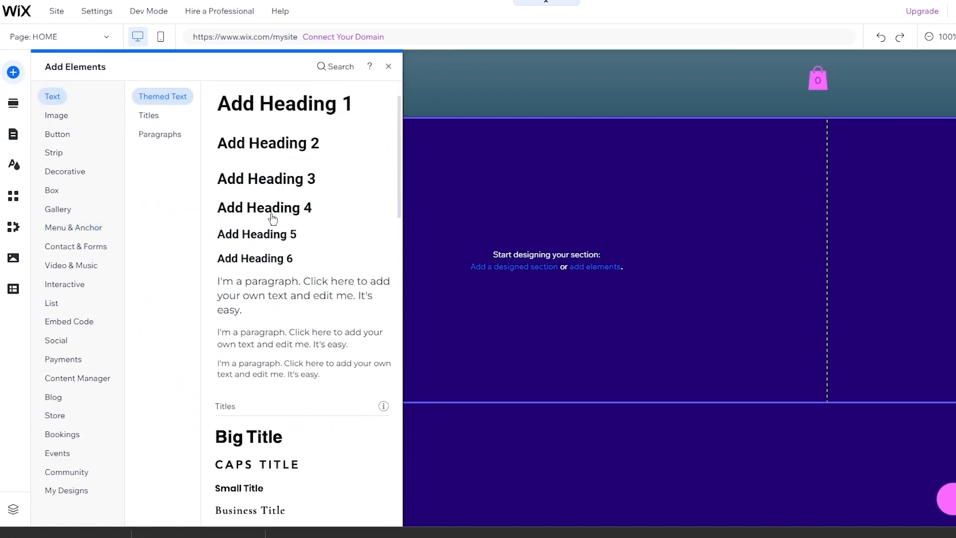
left_click(267, 259)
left_click_drag(566, 259, 576, 91)
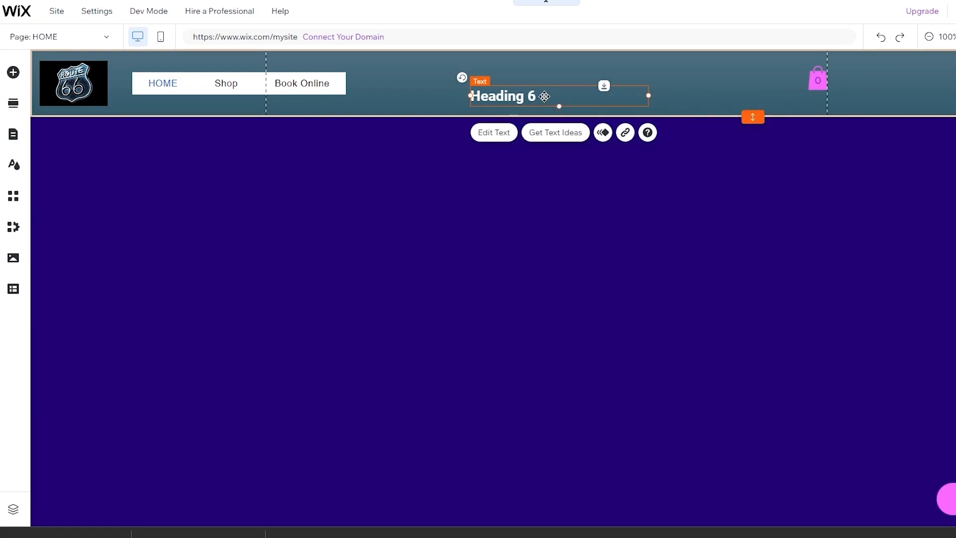
- Centre and bold the heading, replacing its placeholder with 'TECH WIZ'
left_click(490, 133)
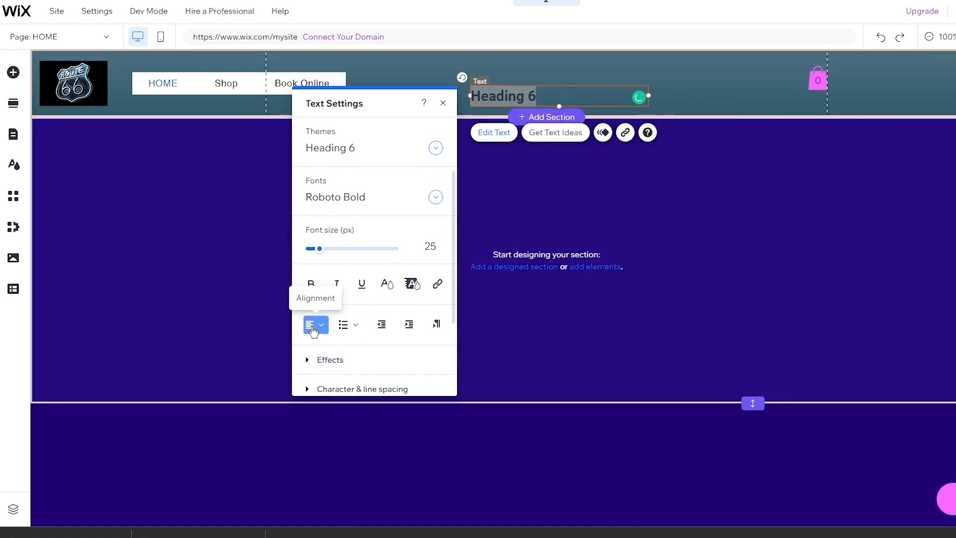
left_click(316, 324)
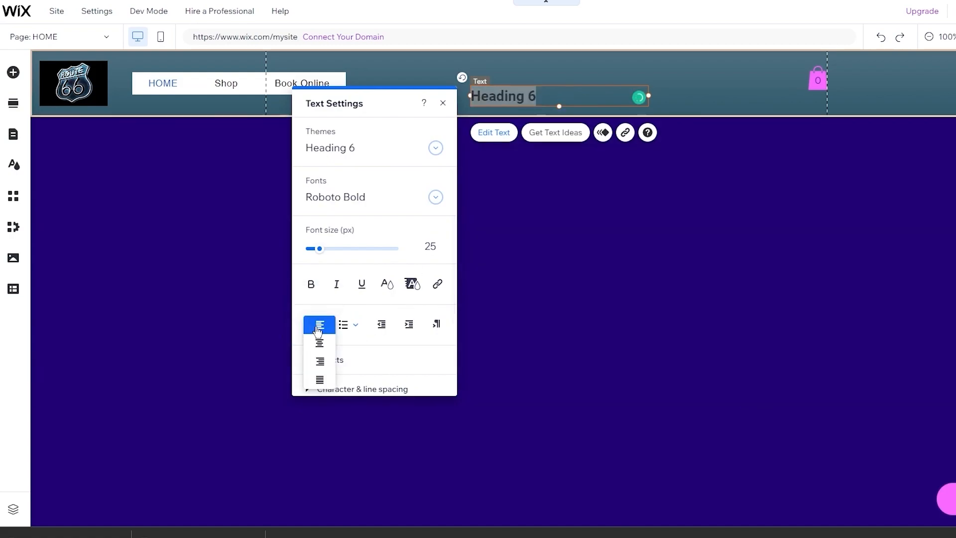
left_click(320, 350)
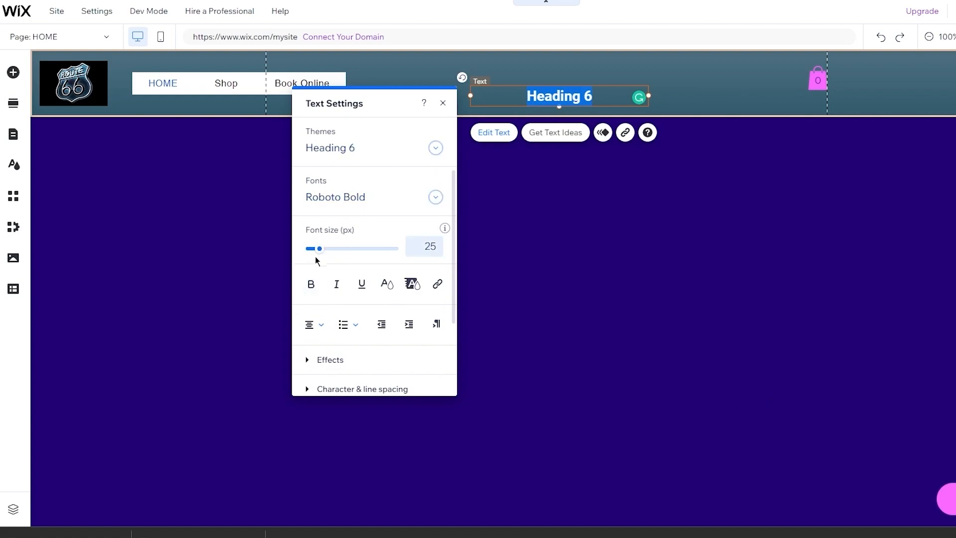
left_click(311, 284)
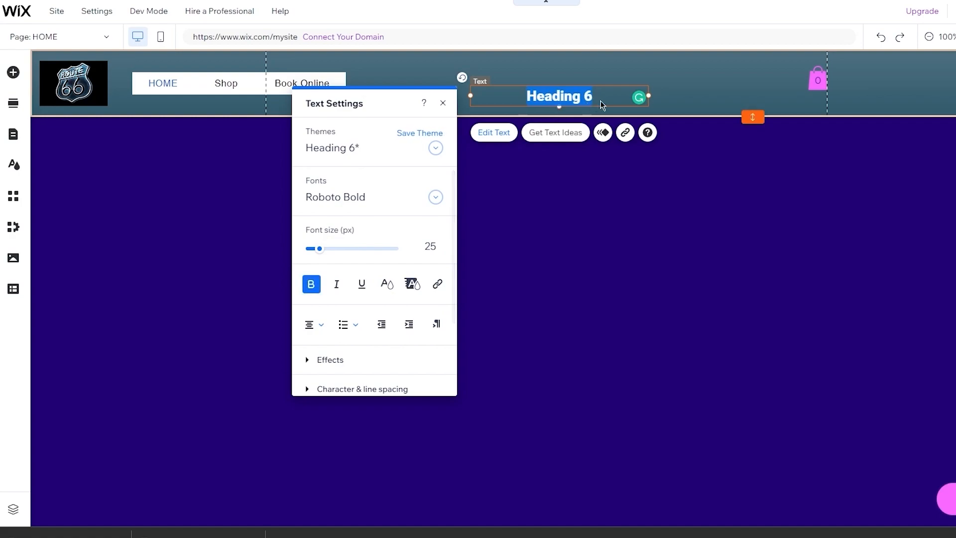
key("BackSpace")
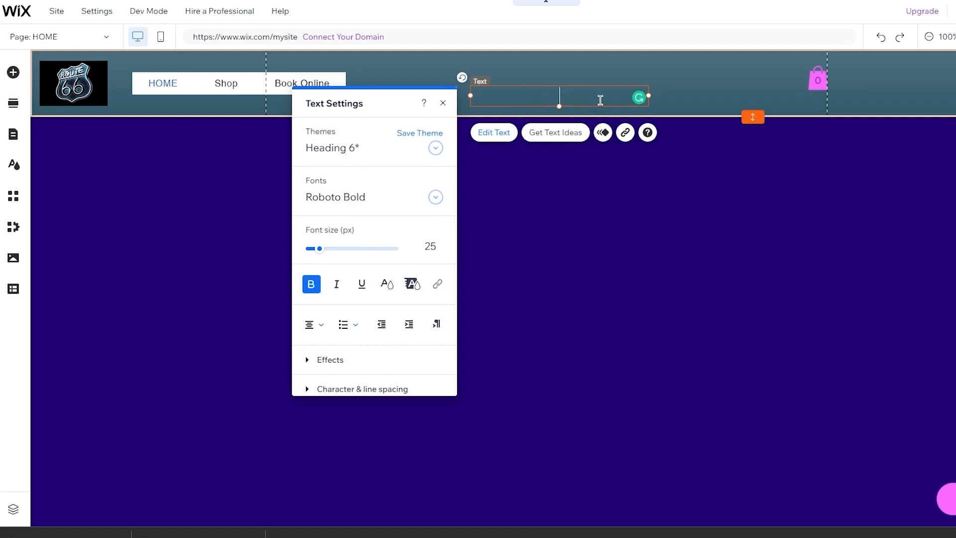
type("TECH WIZ")
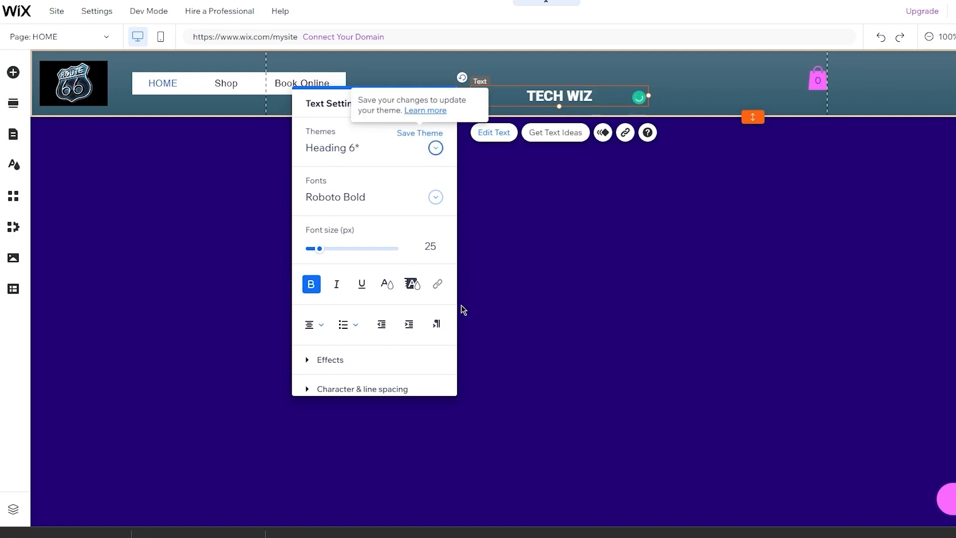
- Try several text effects and apply one to the TECH WIZ heading
scroll(421, 301, "down", 2)
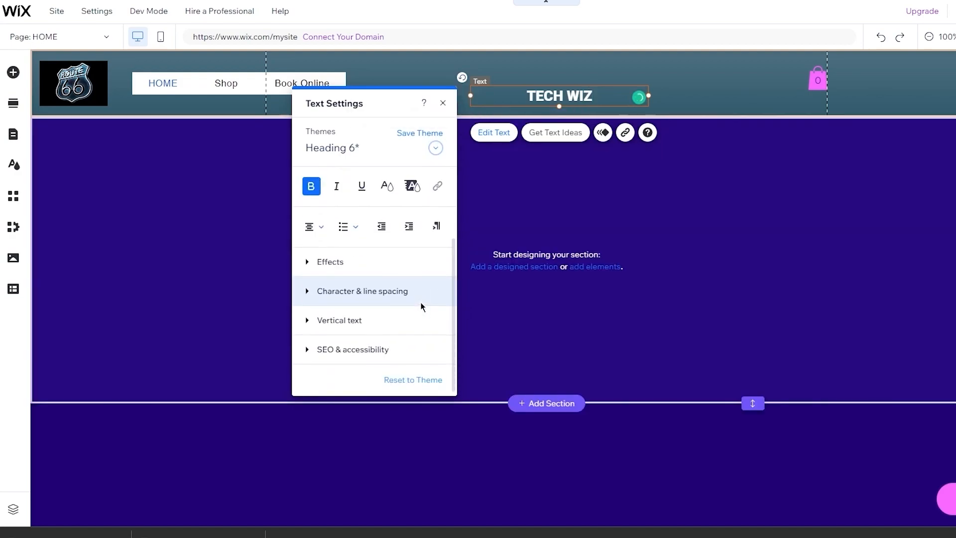
left_click(307, 270)
left_click(371, 233)
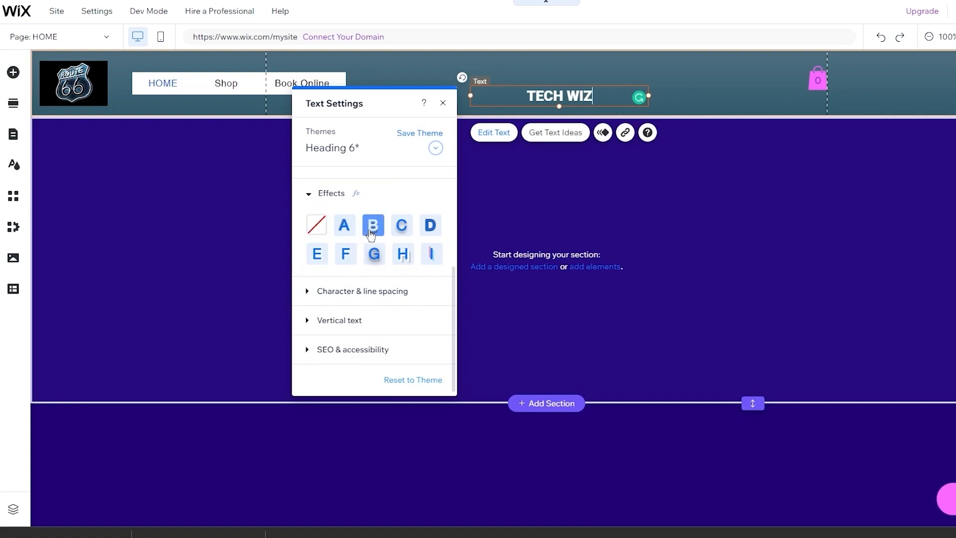
left_click(400, 232)
left_click(428, 230)
left_click(431, 255)
left_click(403, 254)
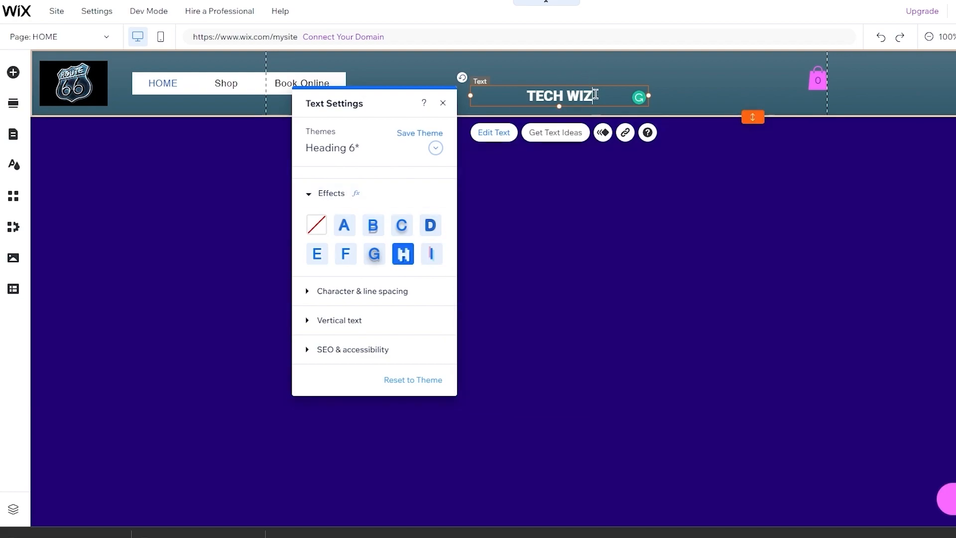
left_click_drag(595, 93, 526, 96)
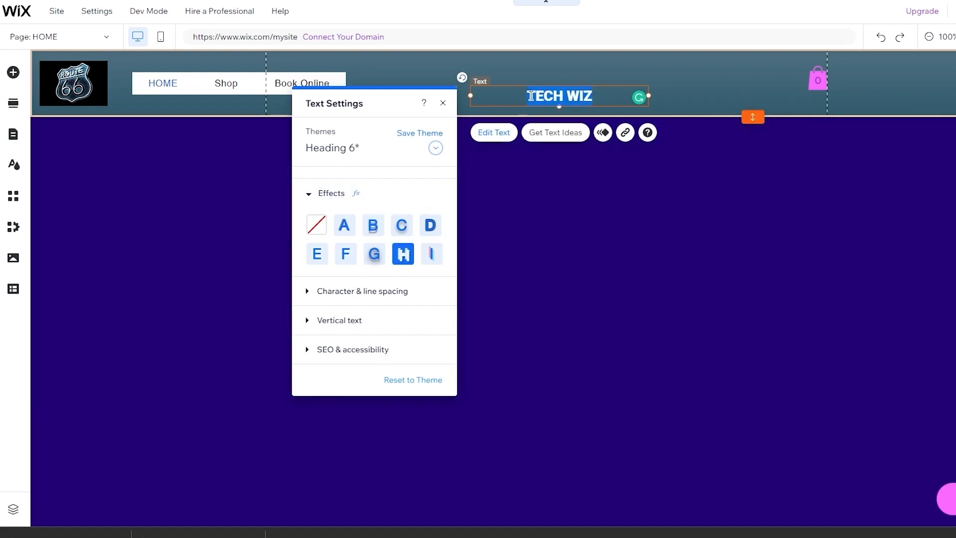
left_click(402, 225)
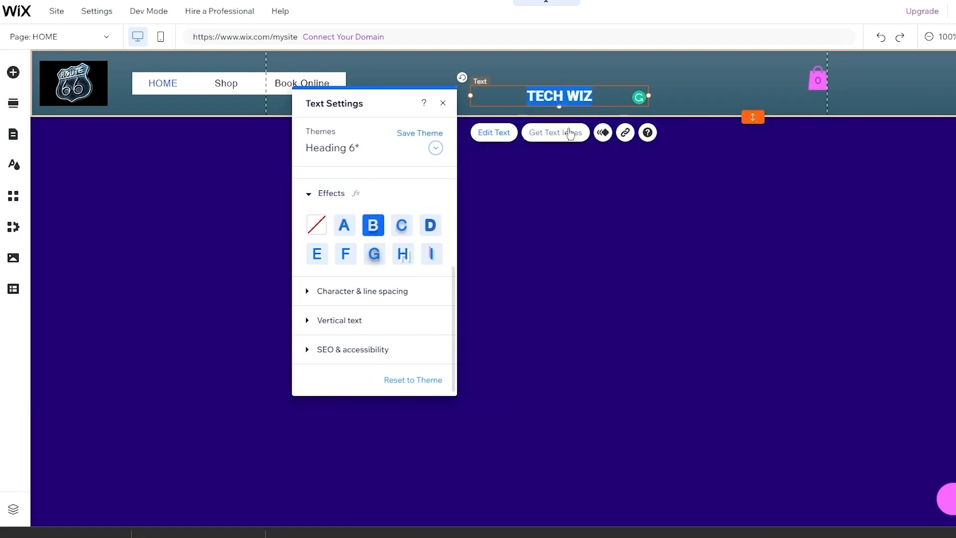
- Move the TECH WIZ heading up and left, level with the menu
left_click(602, 95)
left_click(597, 92)
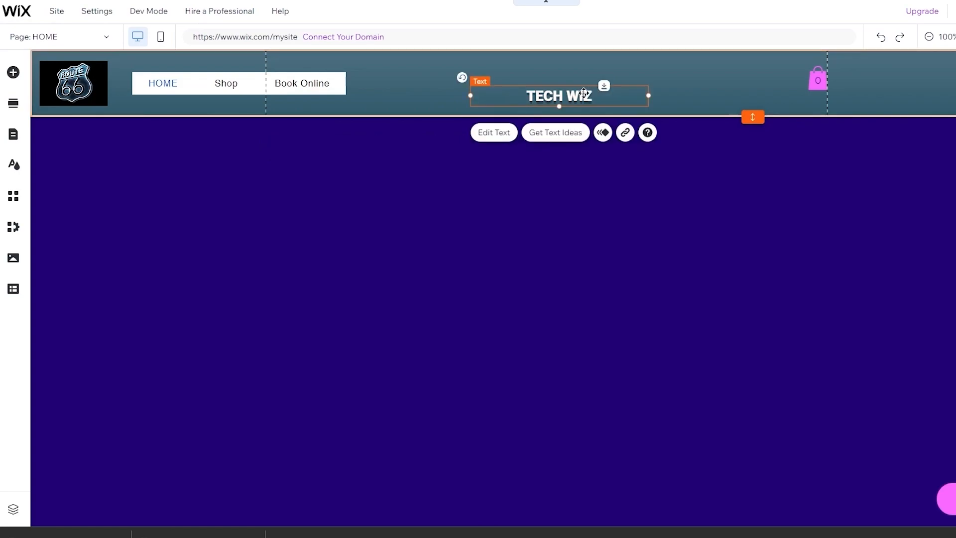
left_click_drag(582, 93, 569, 78)
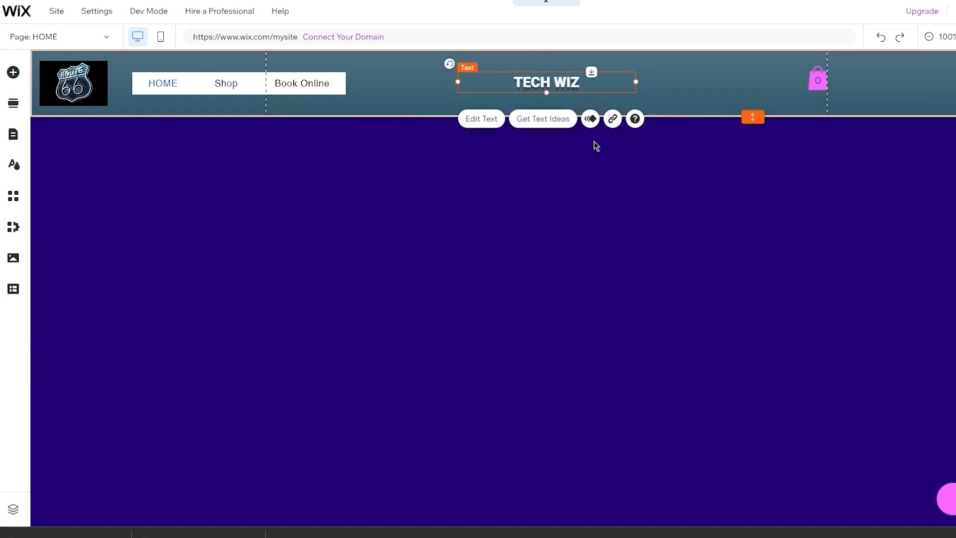
left_click(593, 167)
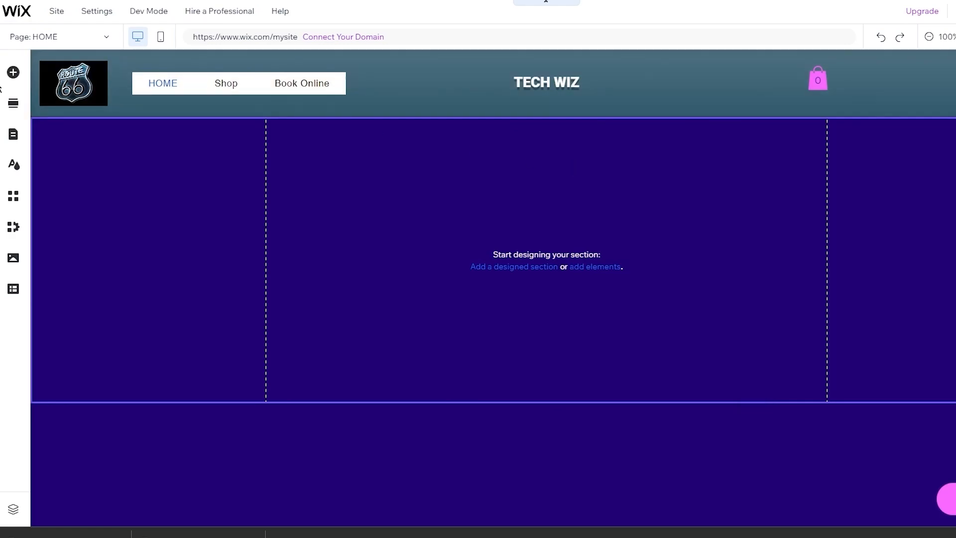
- Add a placeholder paragraph and position it at the top of the purple section under TECH WIZ
left_click(13, 72)
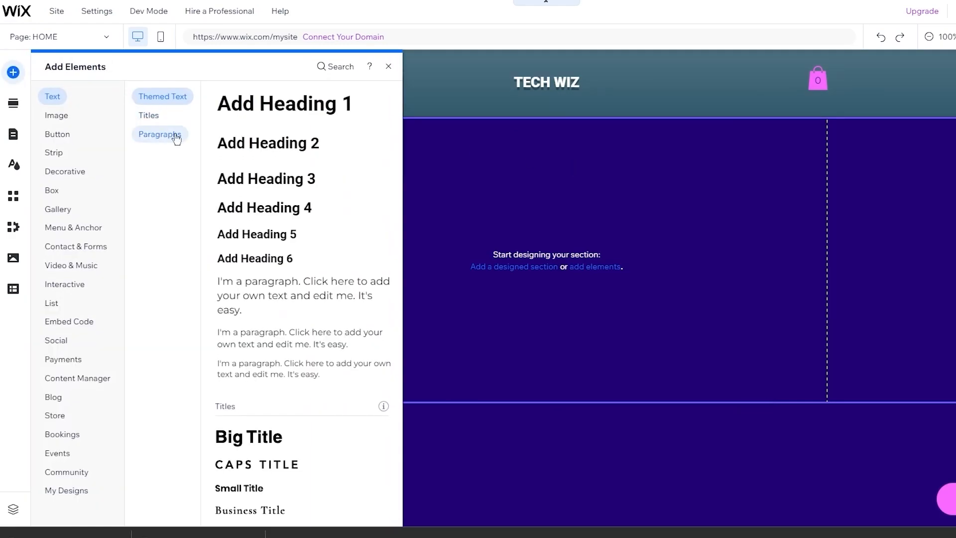
left_click(274, 295)
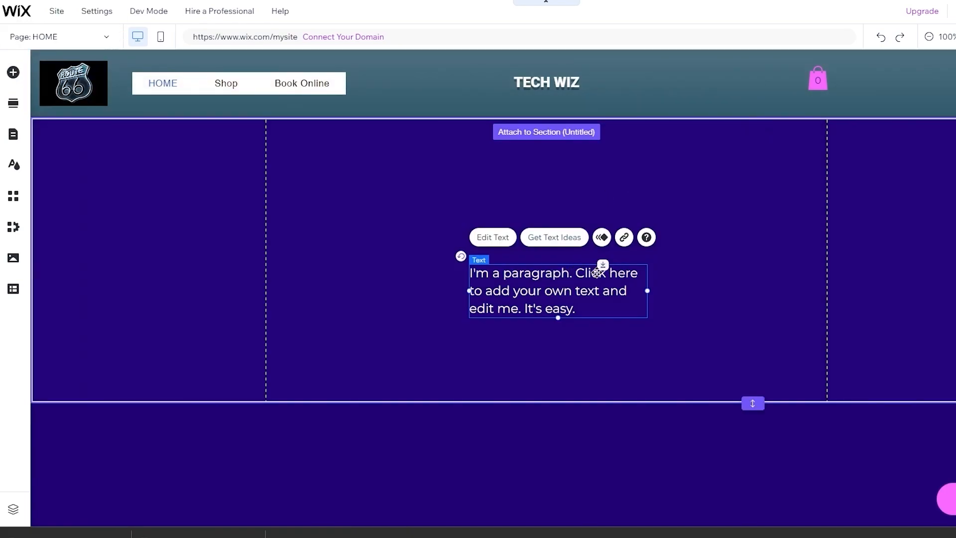
left_click_drag(596, 273, 637, 123)
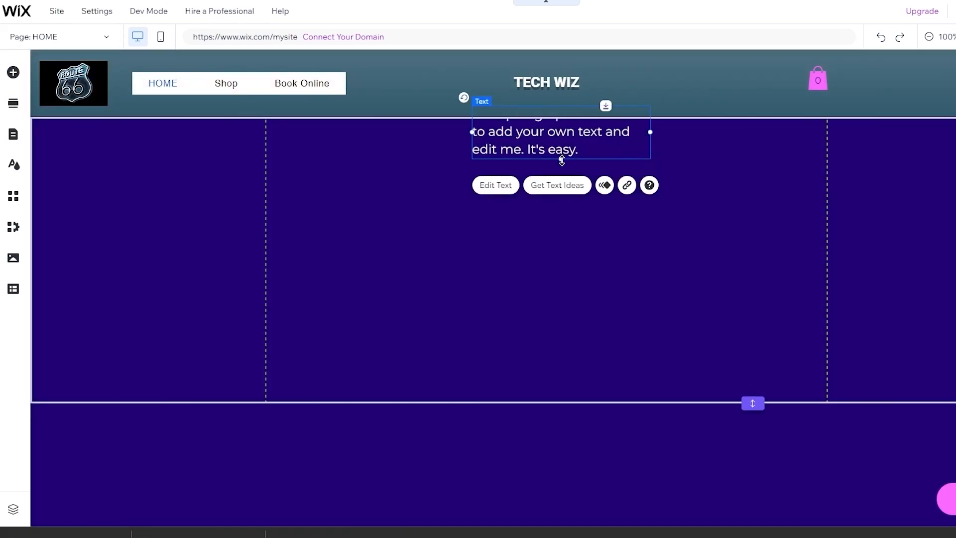
mouse_move(566, 126)
left_mouse_down()
mouse_move(567, 101)
mouse_move(567, 110)
left_mouse_up()
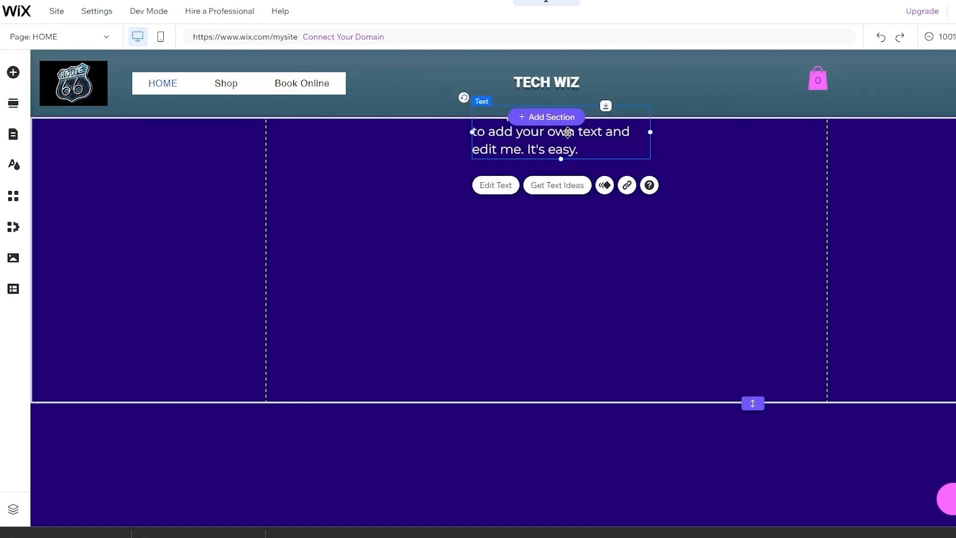
left_click_drag(581, 150, 580, 124)
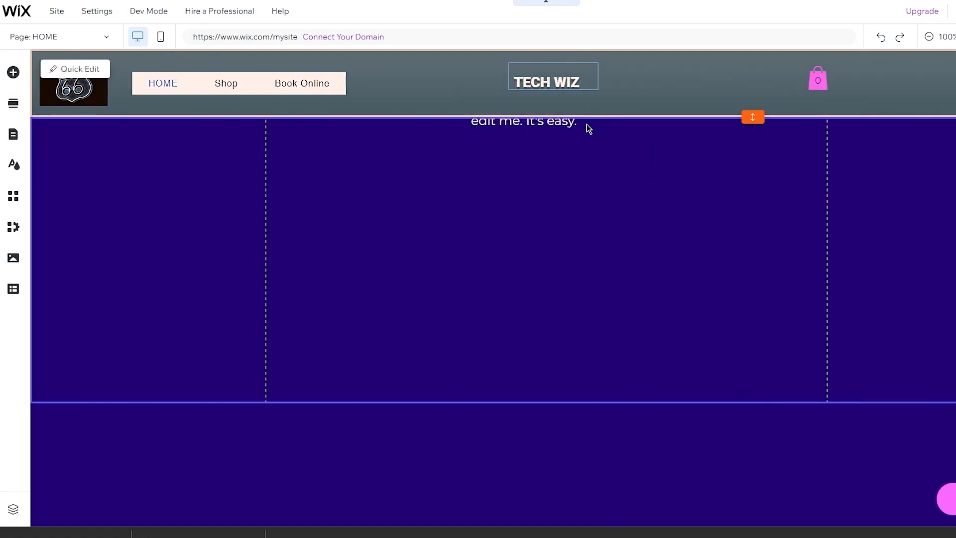
left_click(590, 128)
left_click(614, 171)
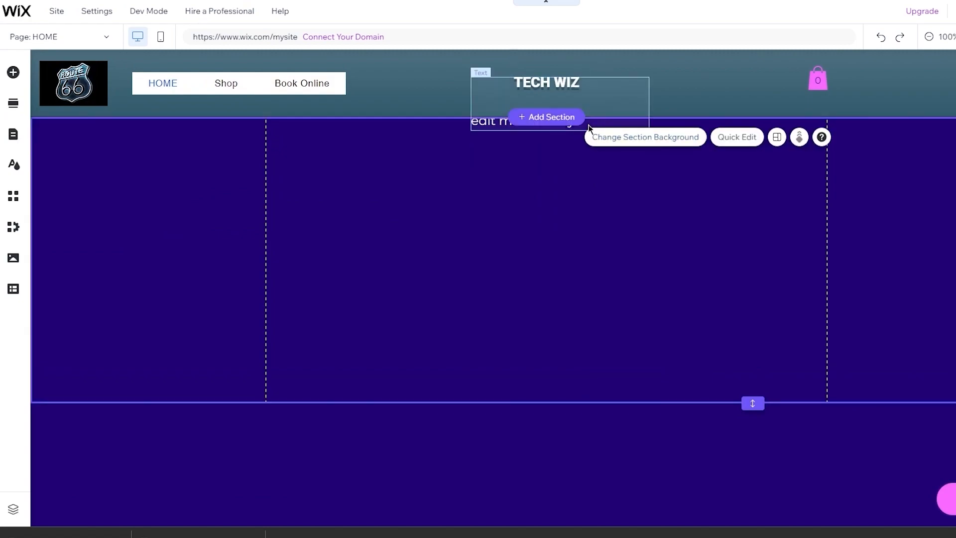
left_click(588, 124)
left_click_drag(588, 125, 592, 164)
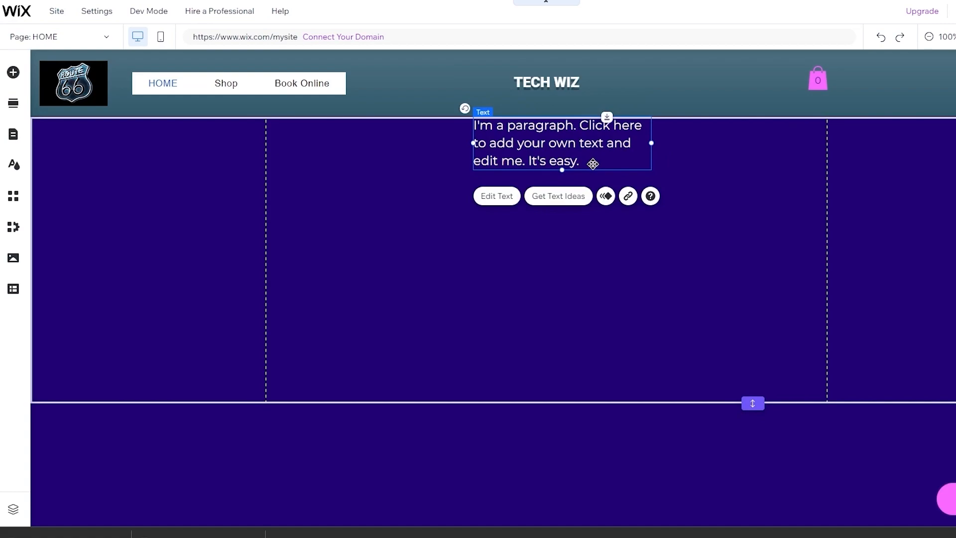
- Replace the placeholder paragraph text with the tagline 'The best wizard in town.'
double_click(585, 164)
left_click(581, 164)
left_click(540, 159)
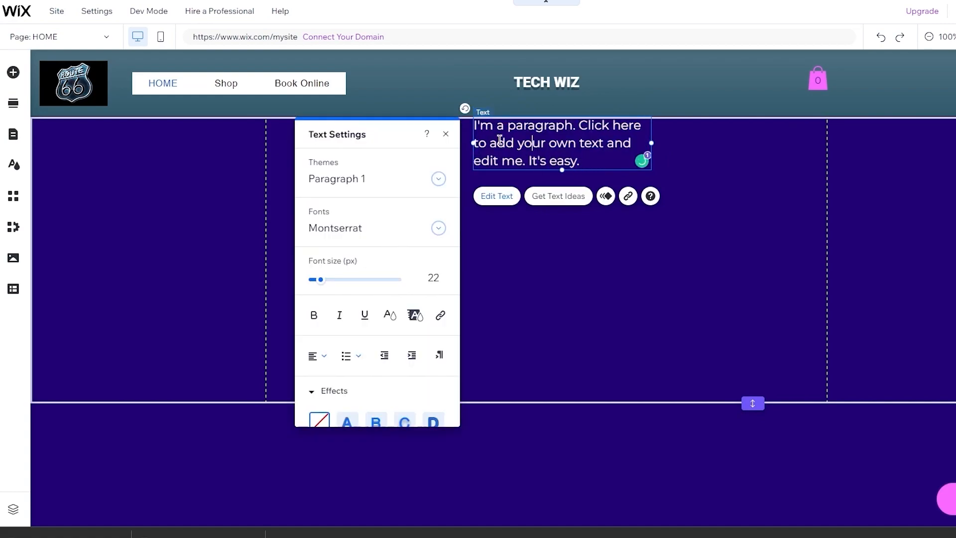
key("ctrl+a")
key("BackSpace")
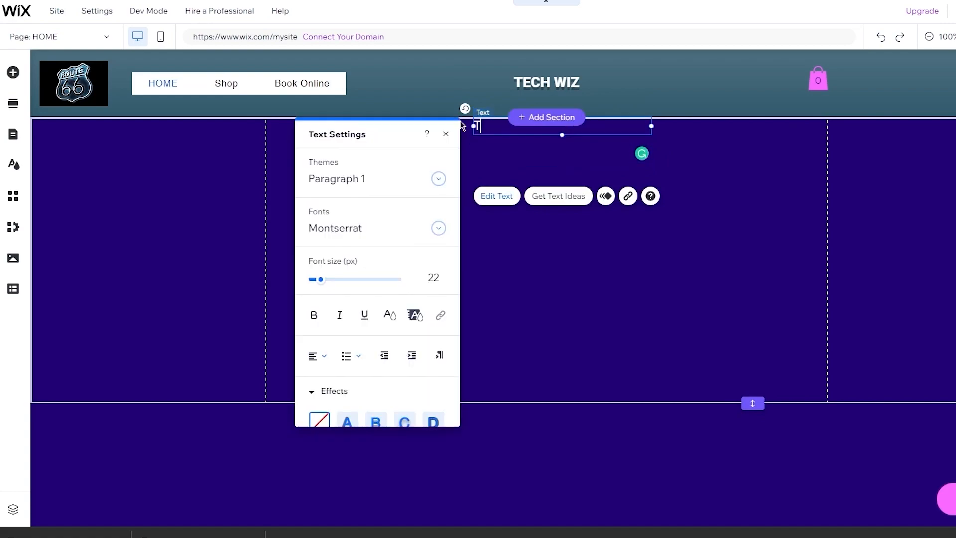
type("The best")
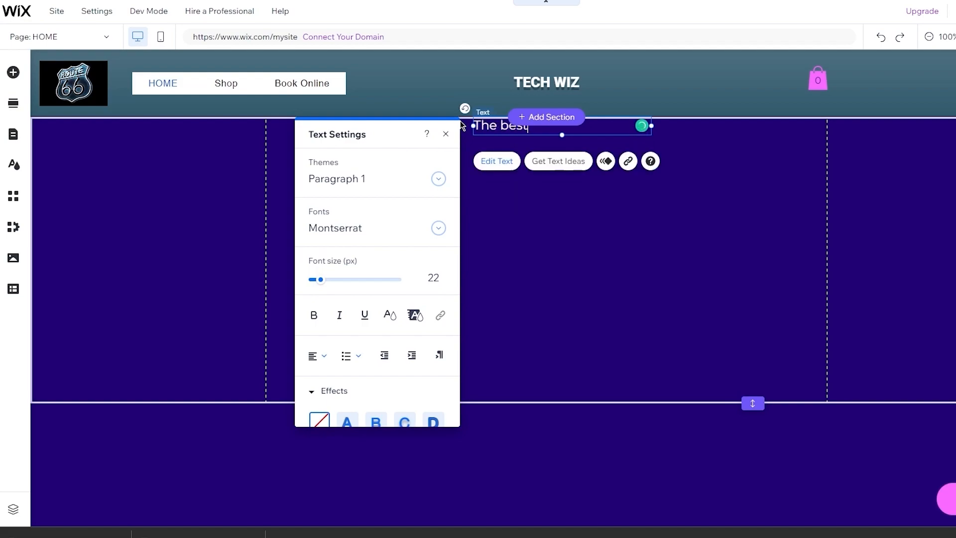
type(" wizard in town.")
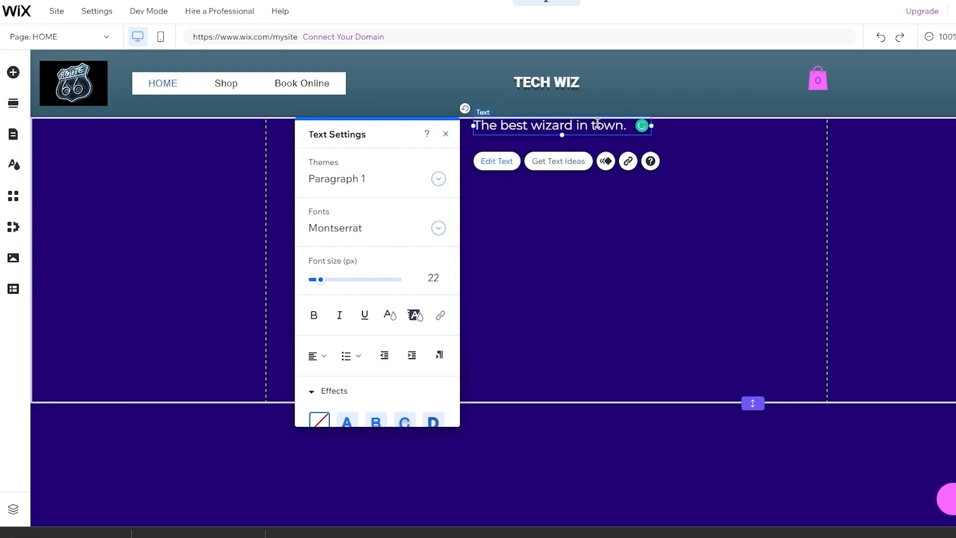
left_click(651, 147)
- Move the tagline into the header beneath TECH WIZ and set its alignment to Center
left_click(595, 130)
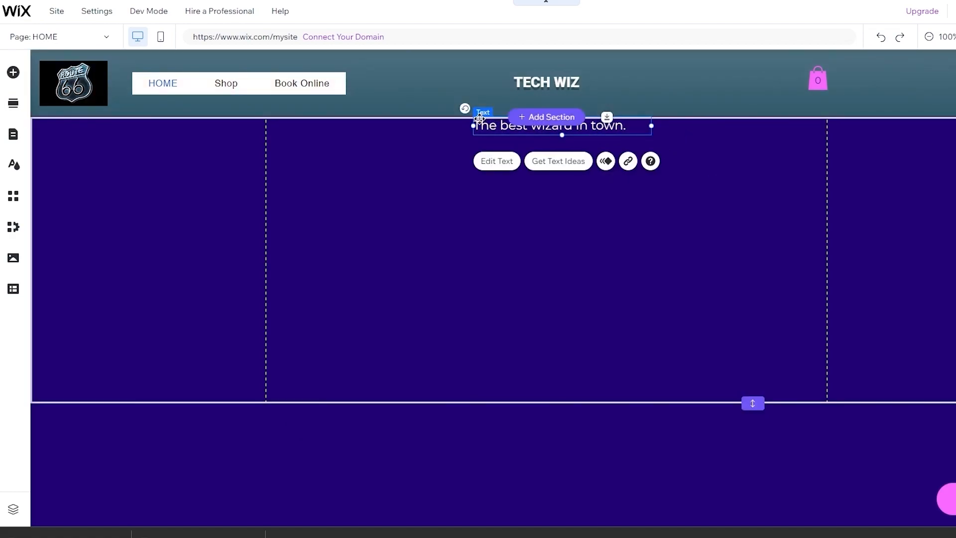
left_click_drag(489, 123, 492, 100)
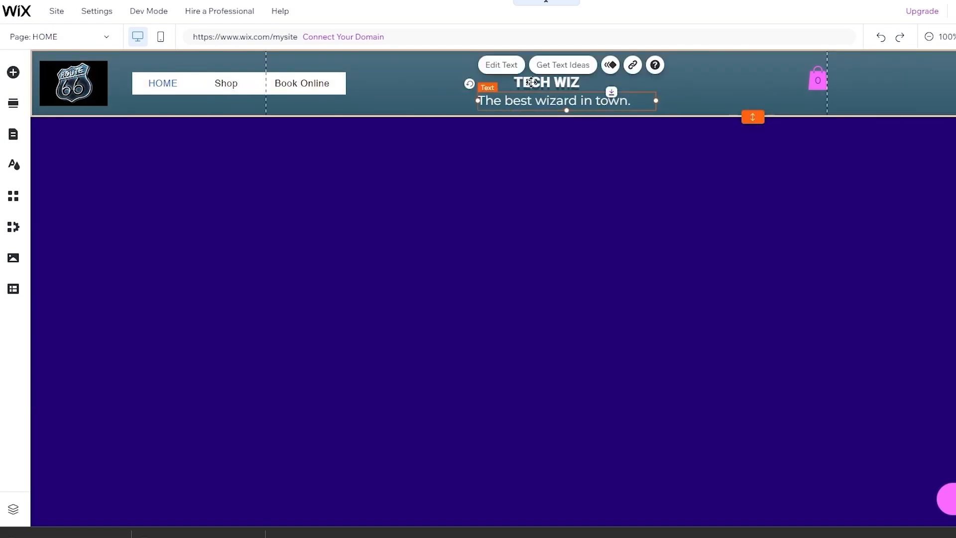
left_click(516, 72)
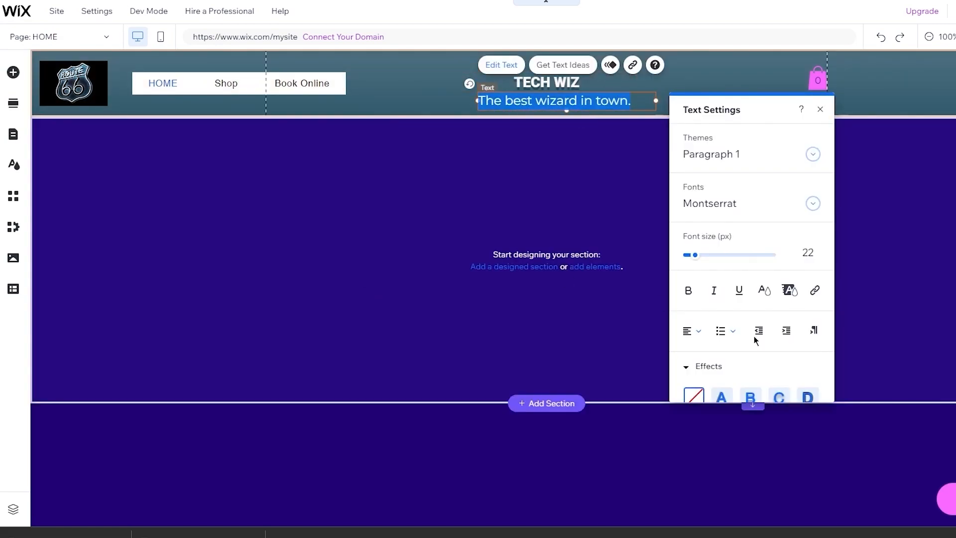
left_click(694, 332)
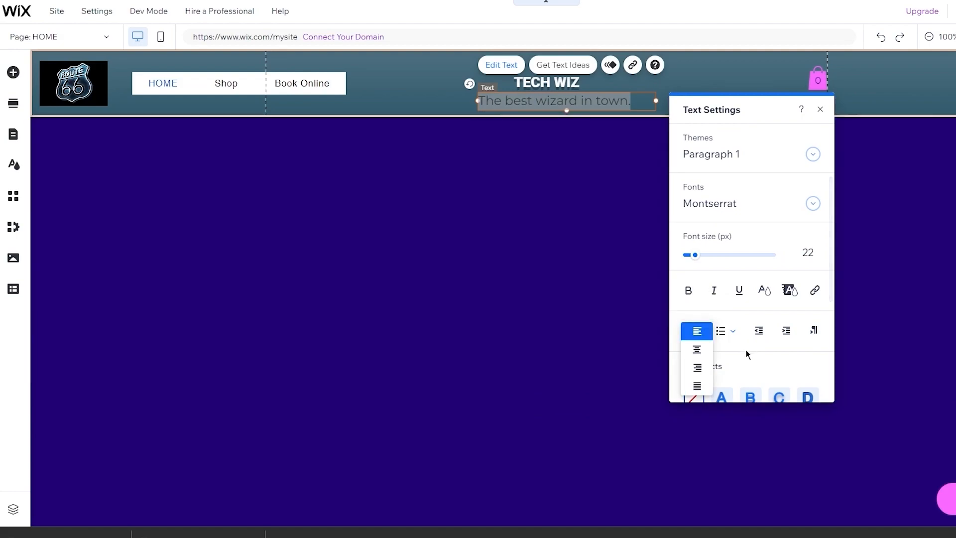
left_click(697, 353)
left_click(658, 83)
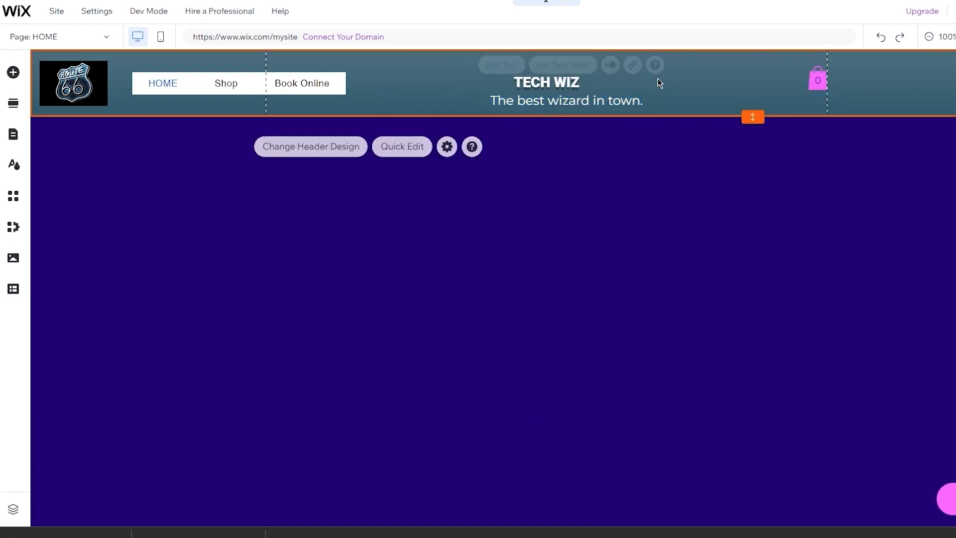
mouse_move(623, 99)
left_mouse_down()
mouse_move(602, 99)
mouse_move(623, 98)
left_mouse_up()
left_click(686, 89)
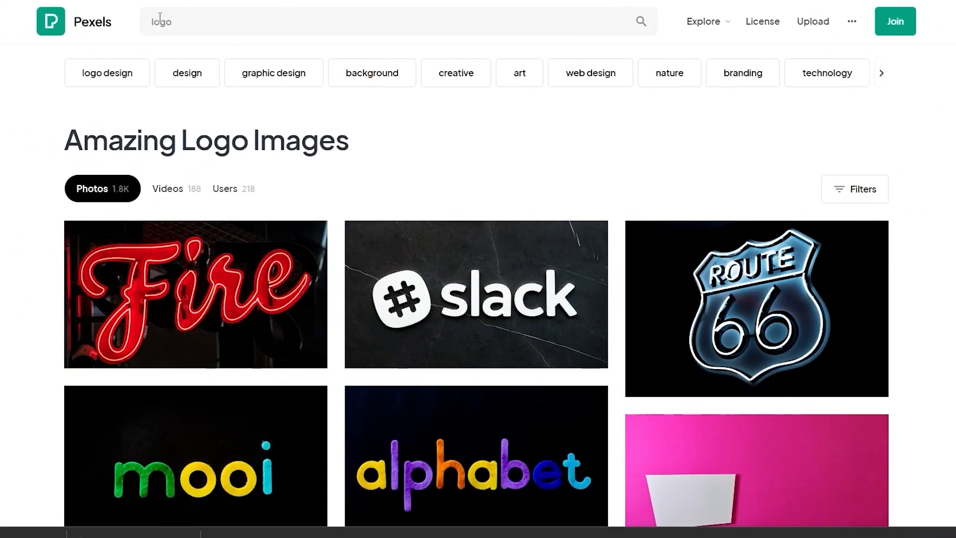
- Search Pexels for 'IT' and browse through the photo results
left_click(188, 15)
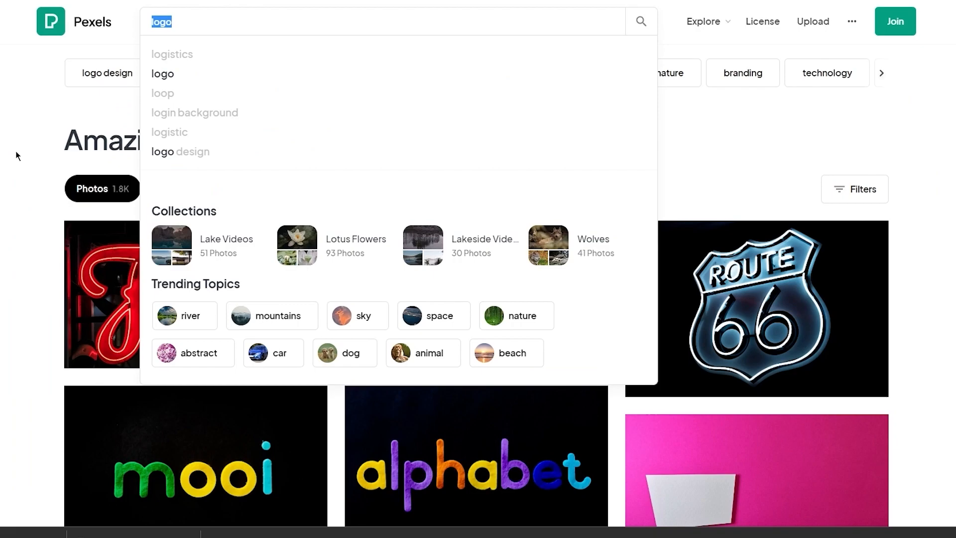
type("IT")
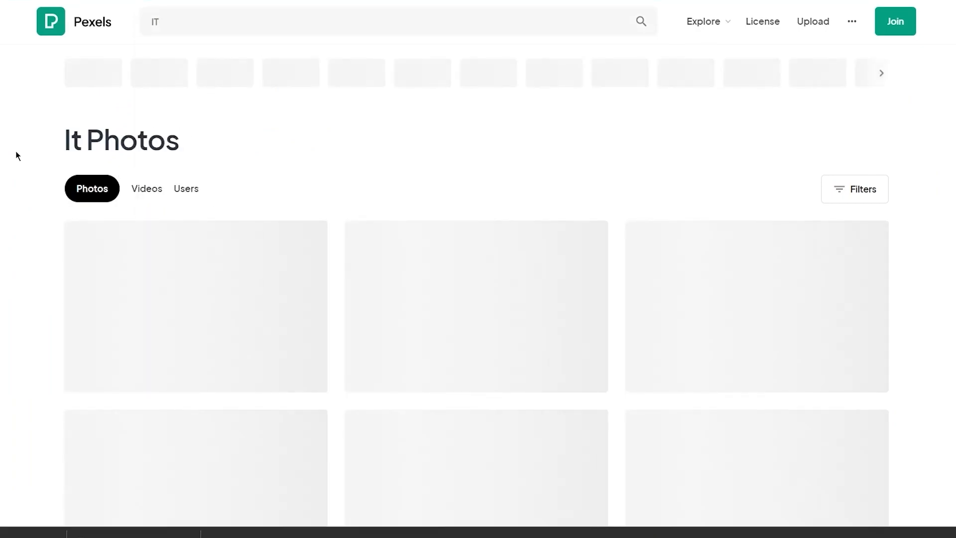
scroll(16, 151, "down", 5)
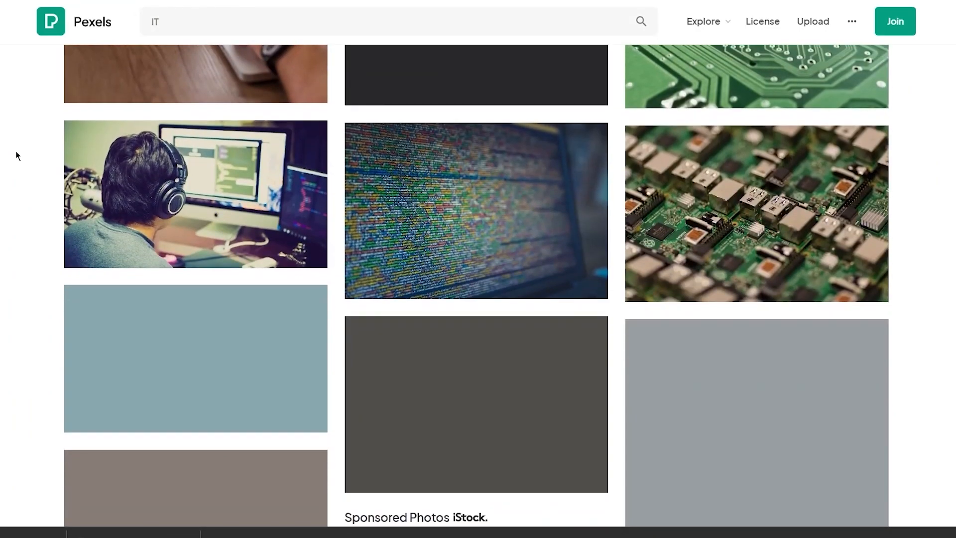
scroll(16, 151, "up", 3)
scroll(311, 200, "down", 5)
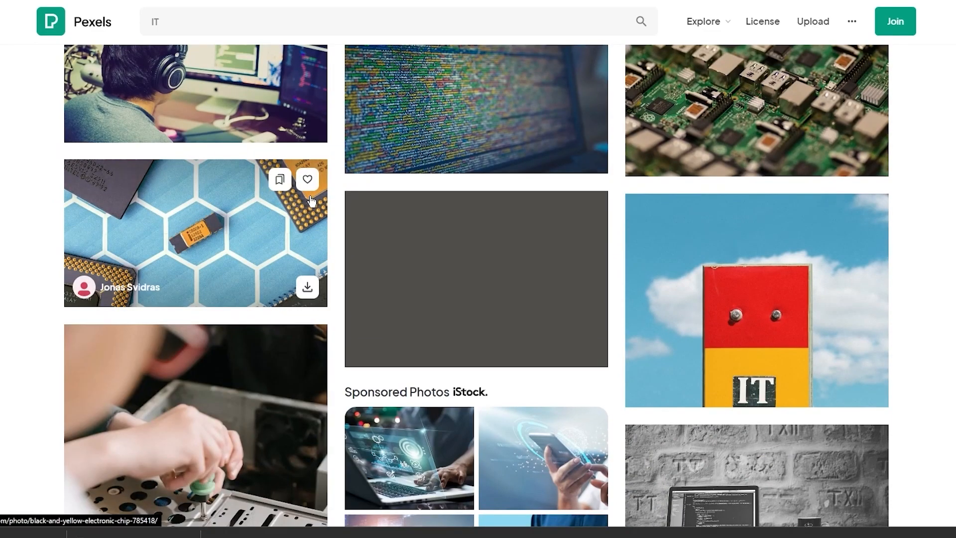
scroll(310, 199, "down", 5)
scroll(657, 176, "down", 4)
scroll(657, 178, "down", 3)
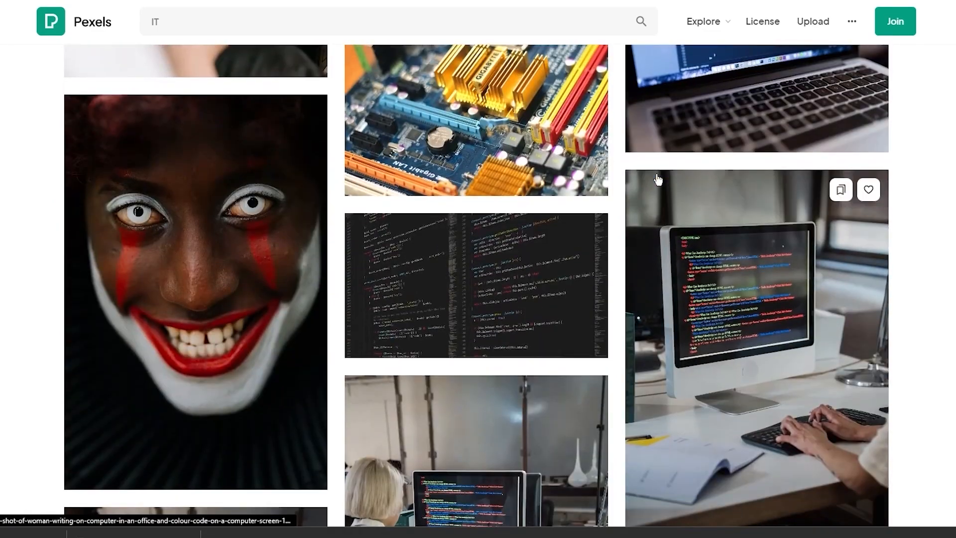
scroll(657, 178, "up", 1)
scroll(657, 178, "down", 7)
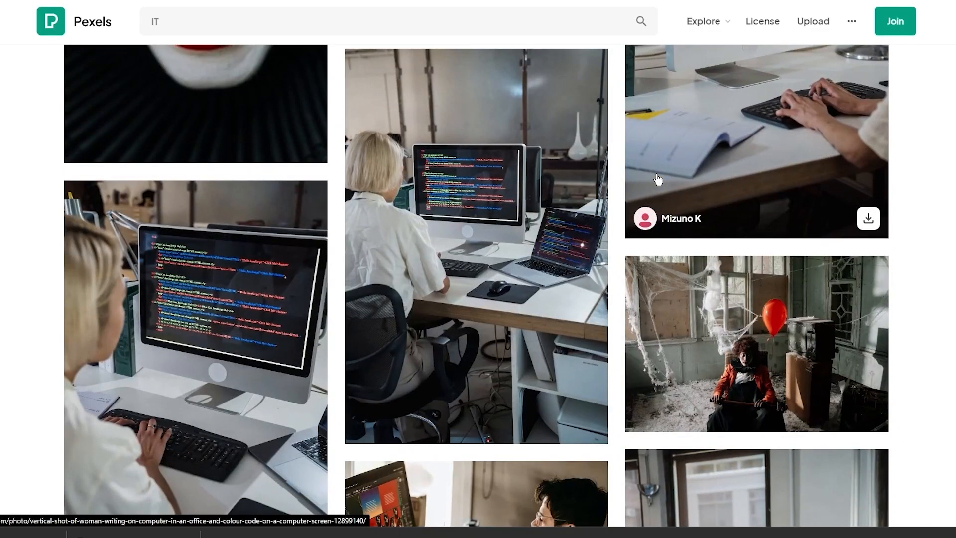
scroll(657, 178, "up", 1)
scroll(657, 178, "down", 8)
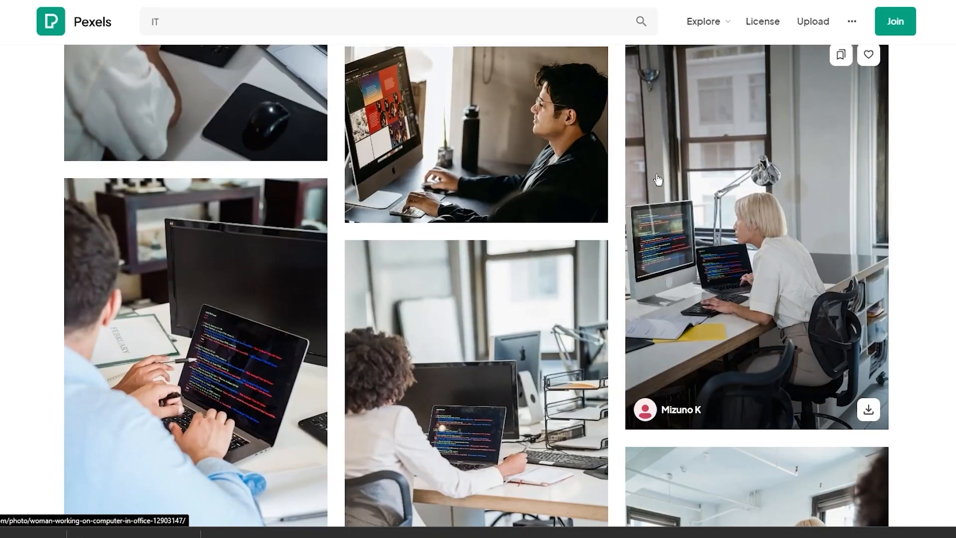
scroll(657, 178, "up", 6)
scroll(657, 178, "up", 10)
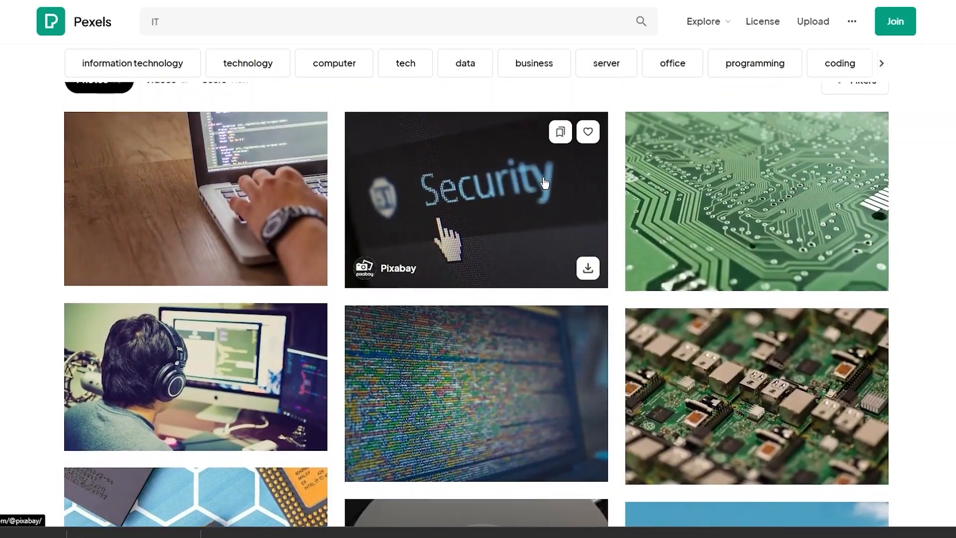
scroll(232, 285, "down", 3)
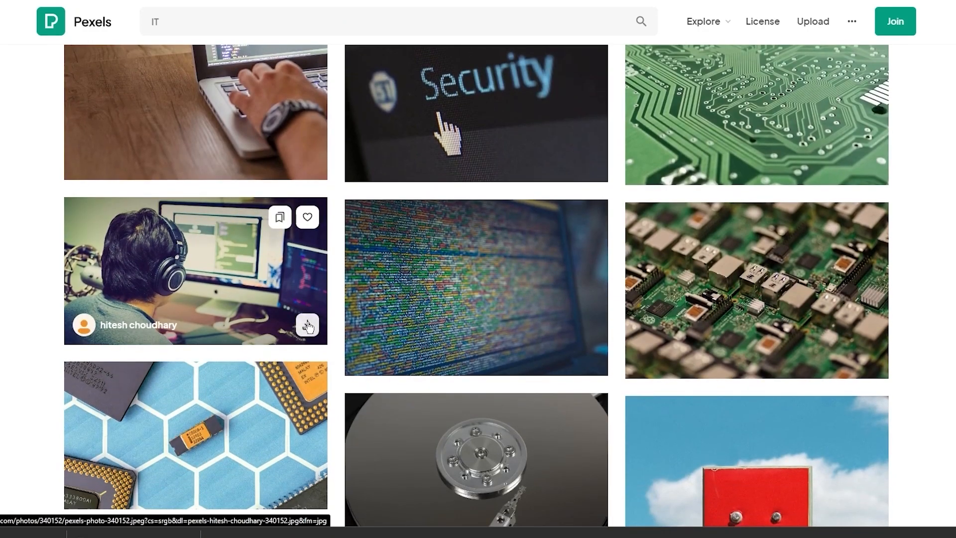
- Download the headphones-at-computer photo and the hexagon chip photo, dismissing the popups
left_click(308, 324)
left_click(308, 326)
scroll(290, 307, "down", 4)
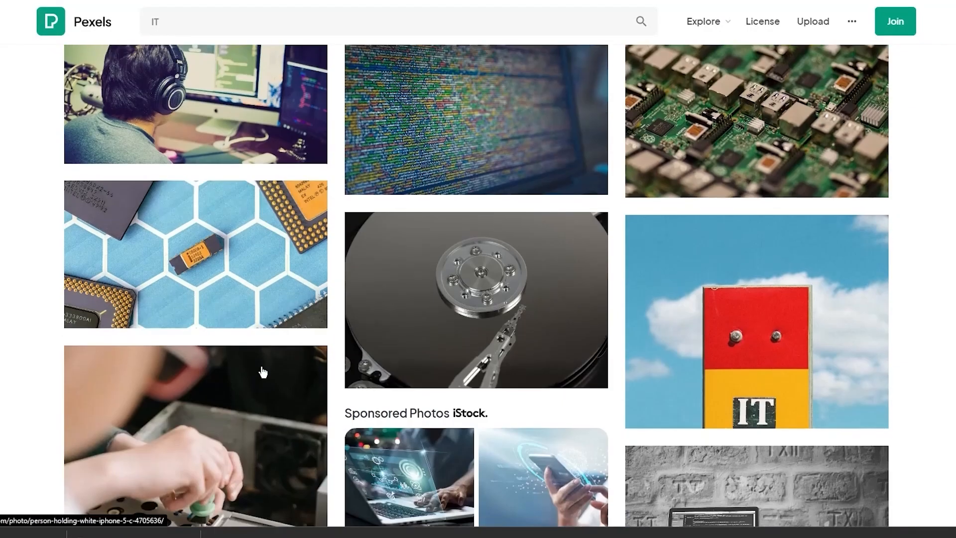
left_click(305, 297)
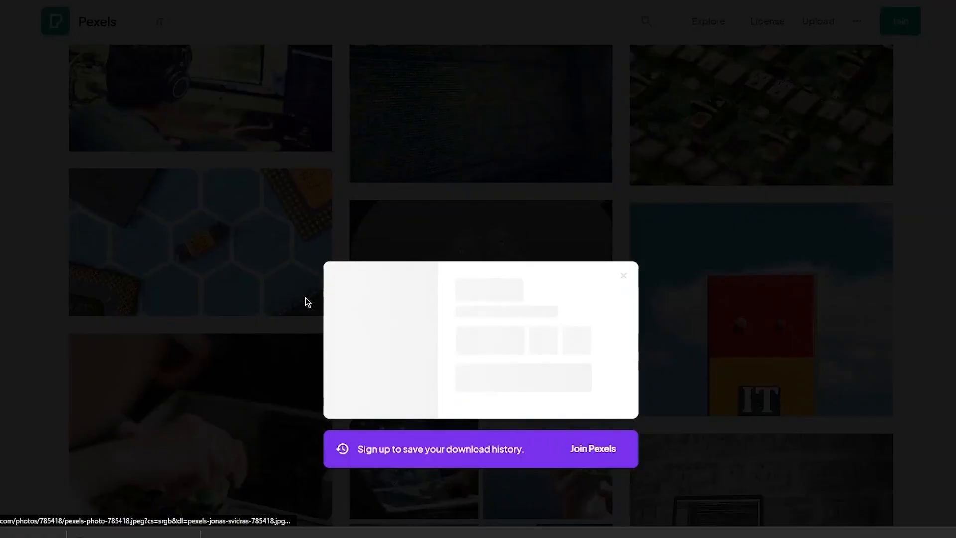
left_click(460, 112)
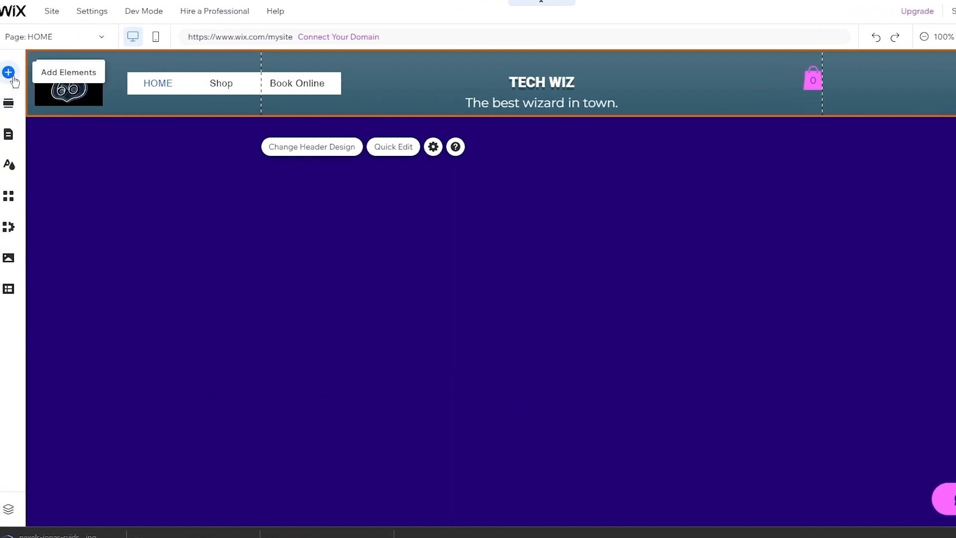
- Insert the hexagon chip photo from Site Files as an image in the dark purple section
left_click(11, 75)
left_click(155, 134)
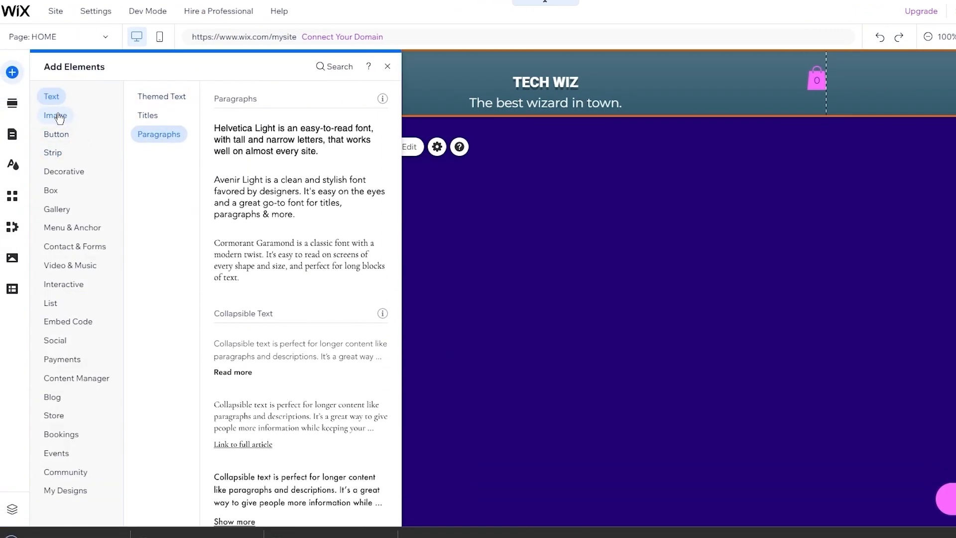
left_click(57, 116)
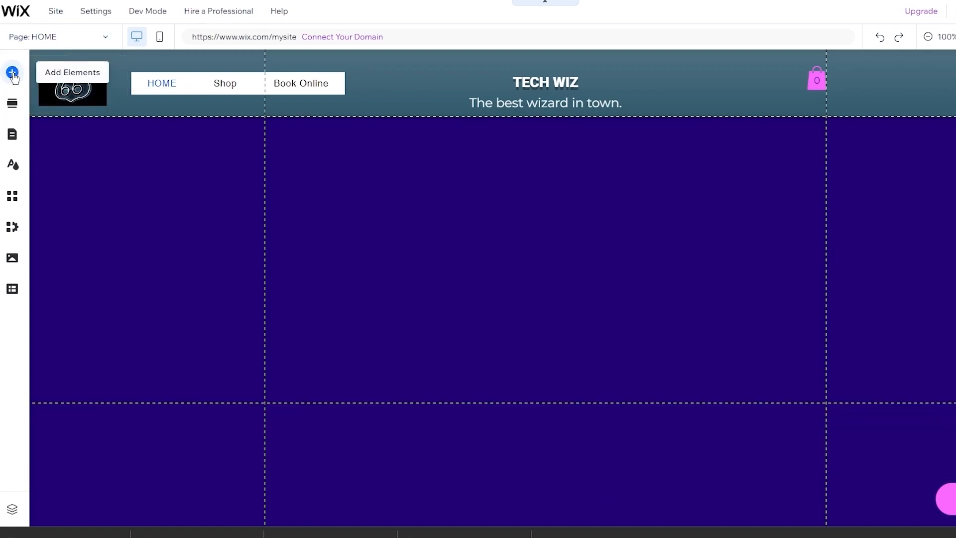
left_click(12, 73)
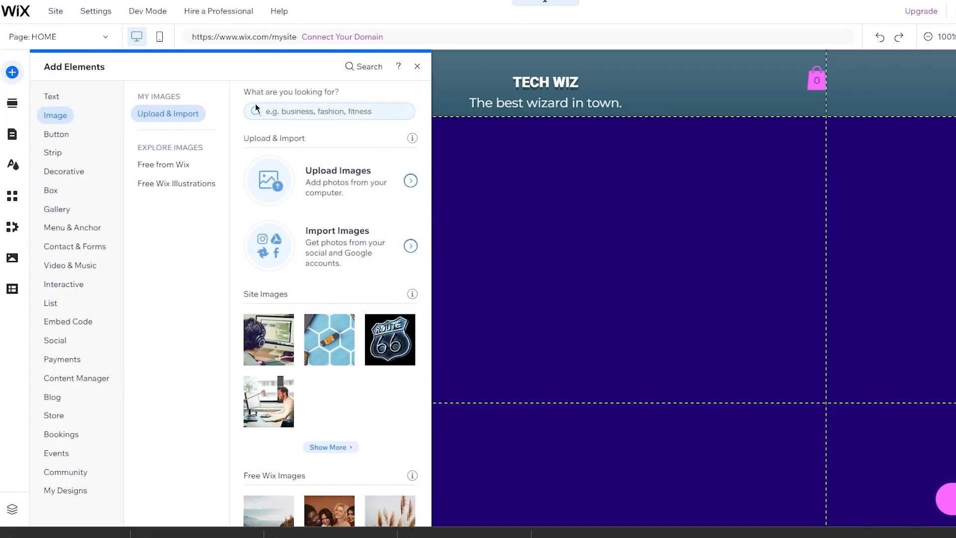
left_click(409, 187)
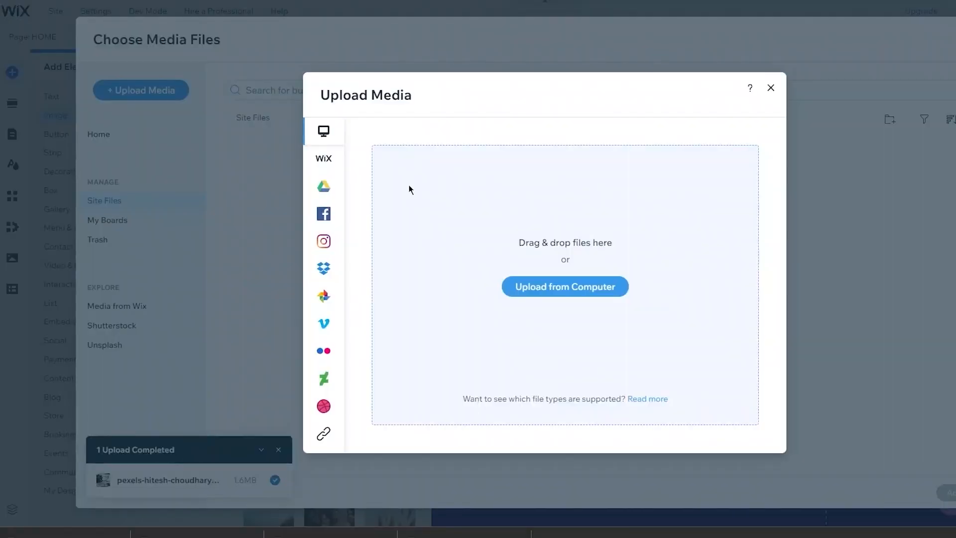
left_click(703, 89)
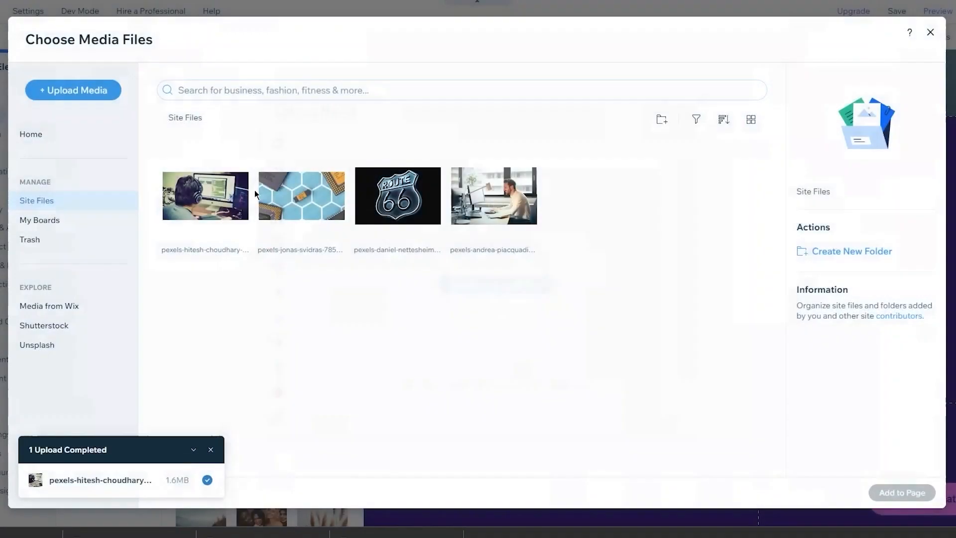
left_click(296, 196)
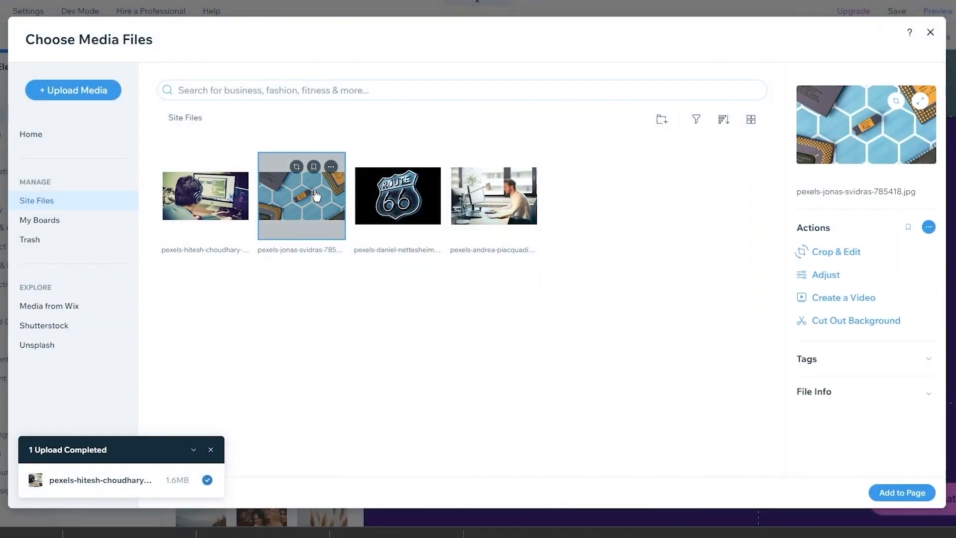
left_click(909, 494)
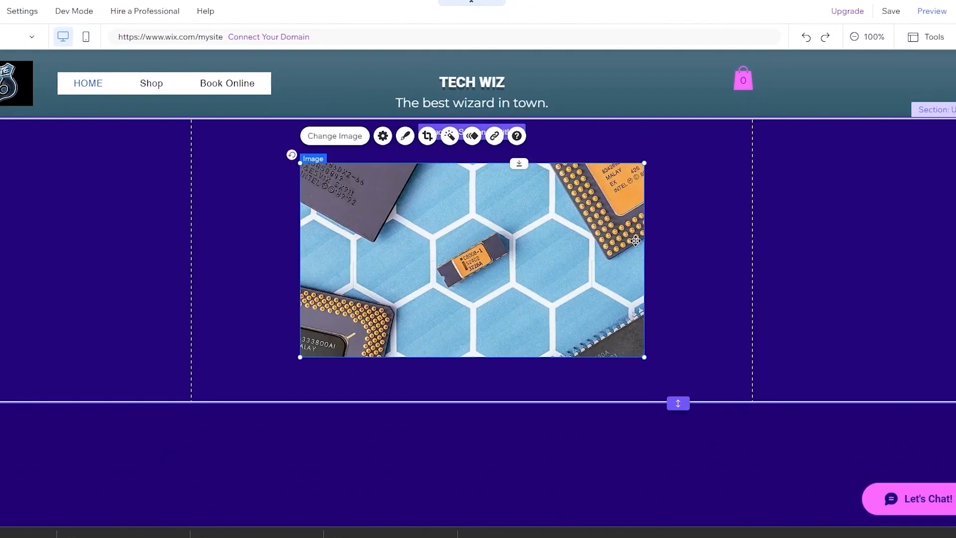
- Enlarge the chip photo to about 857 × 482 with its corner handles and nudge it left
left_click_drag(645, 163, 755, 176)
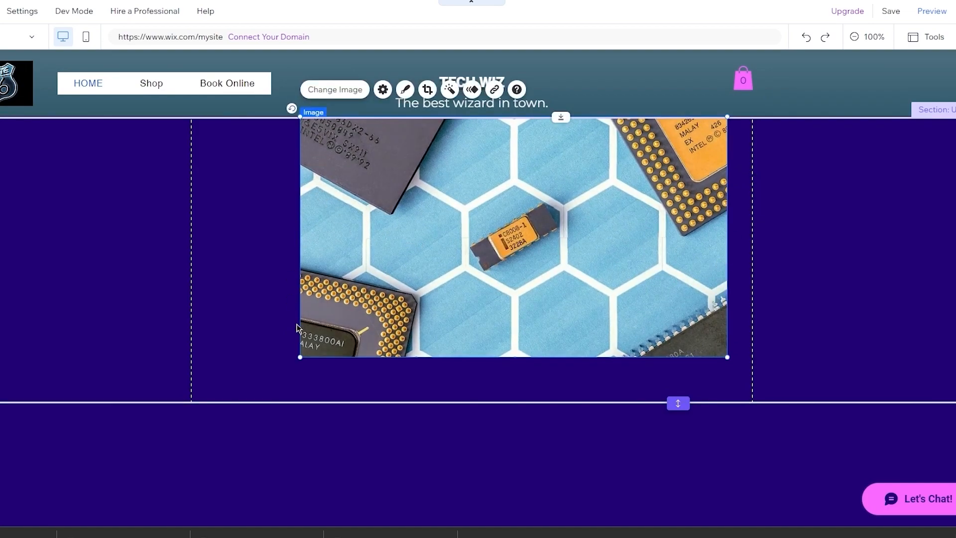
left_click_drag(300, 357, 222, 401)
mouse_move(600, 276)
left_mouse_down()
mouse_move(587, 273)
mouse_move(596, 276)
left_mouse_up()
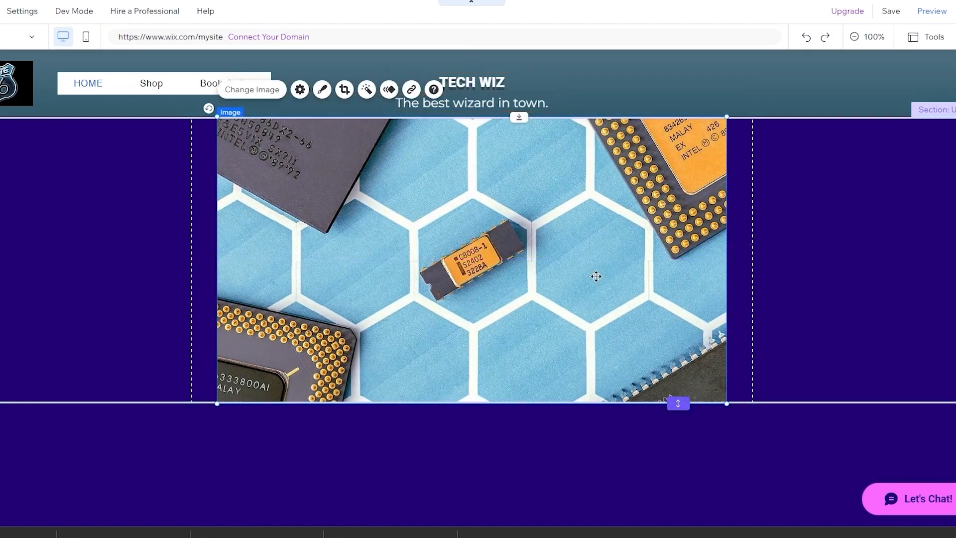
left_click(810, 269)
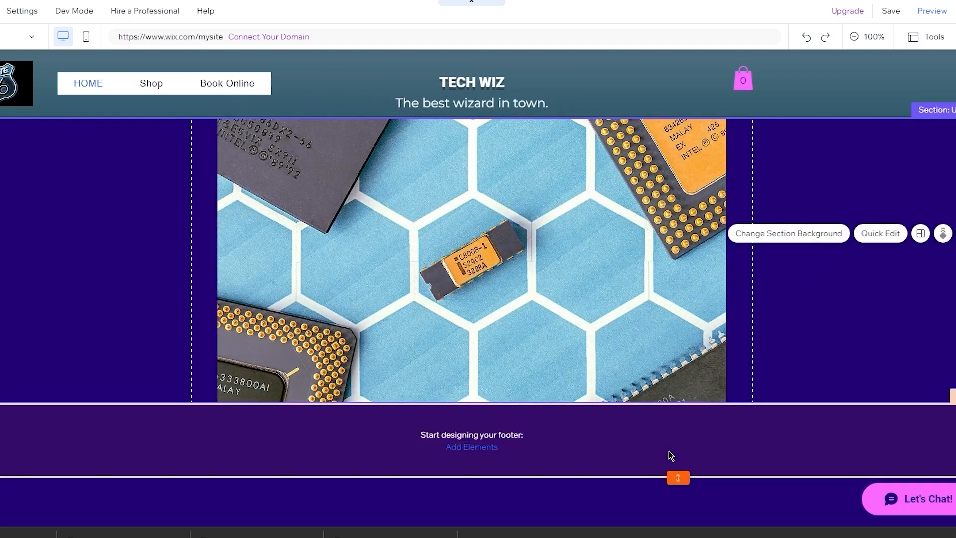
- Set the section background to the VR headset photo and delete the chip image
left_click(810, 234)
mouse_move(739, 415)
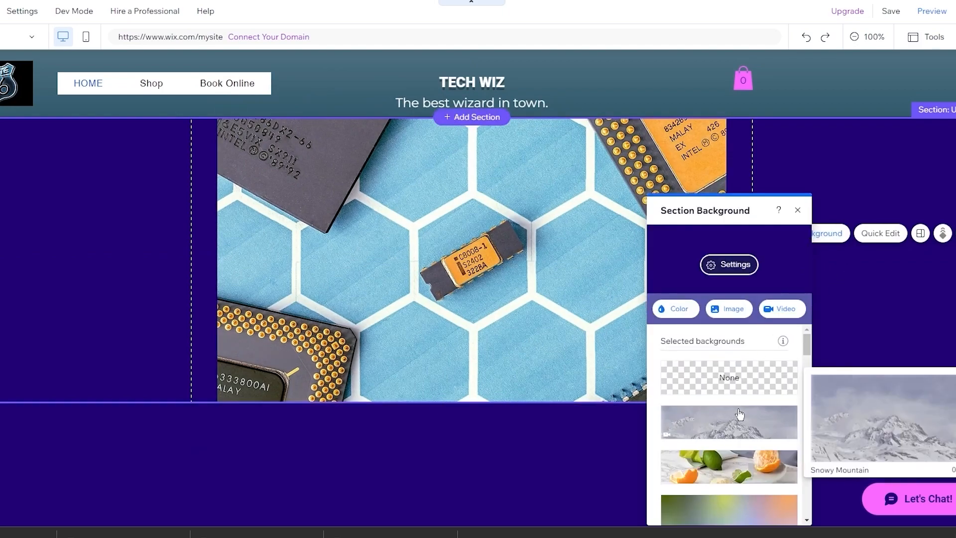
scroll(732, 465, "down", 3)
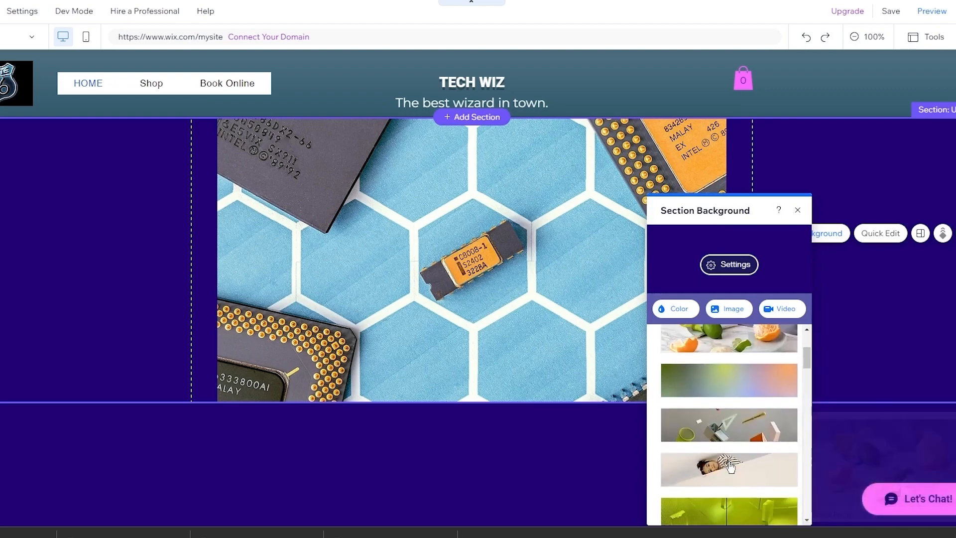
left_click(742, 426)
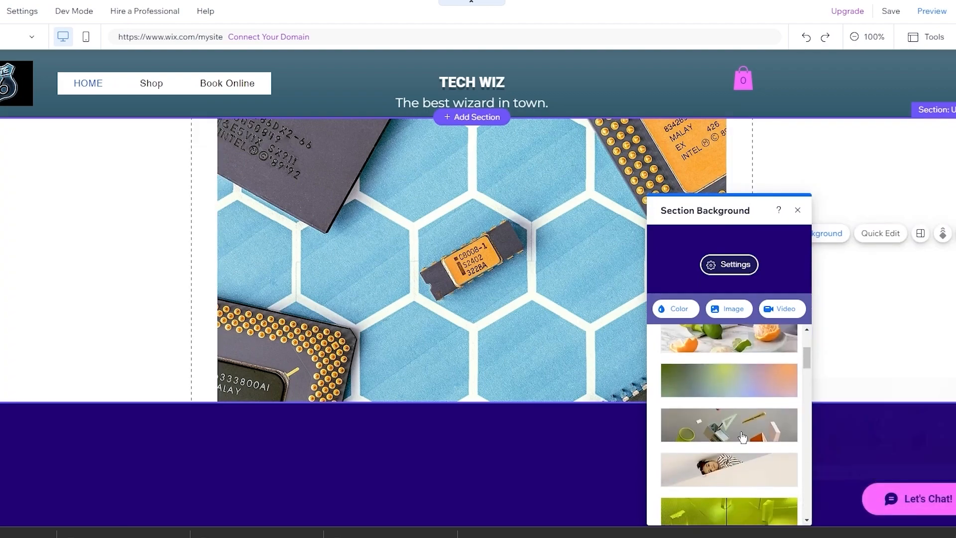
left_click(758, 395)
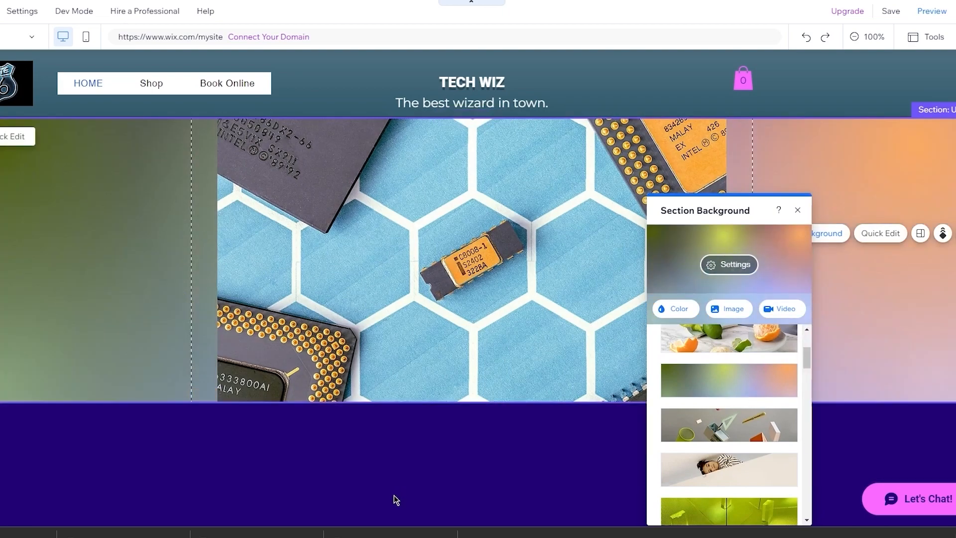
scroll(722, 495, "down", 4)
scroll(722, 494, "down", 4)
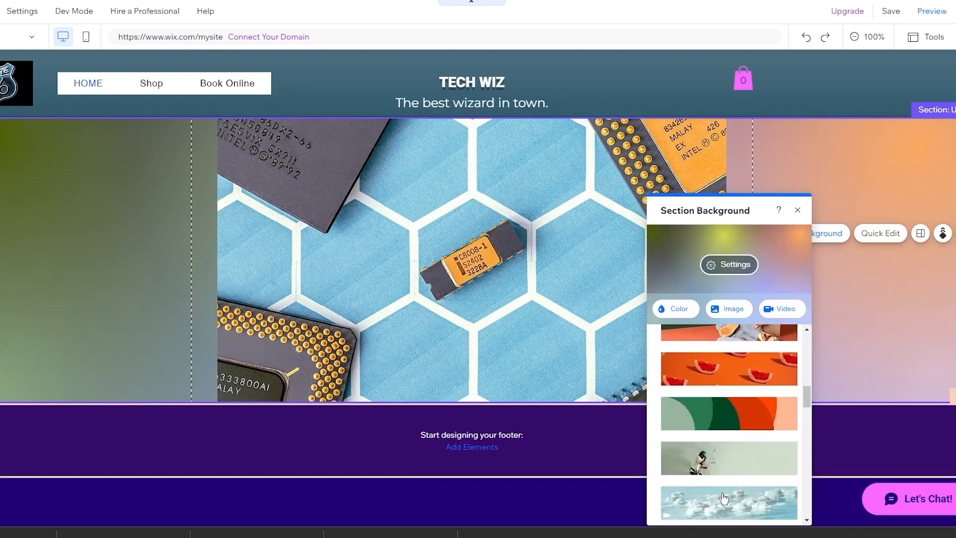
left_click(751, 443)
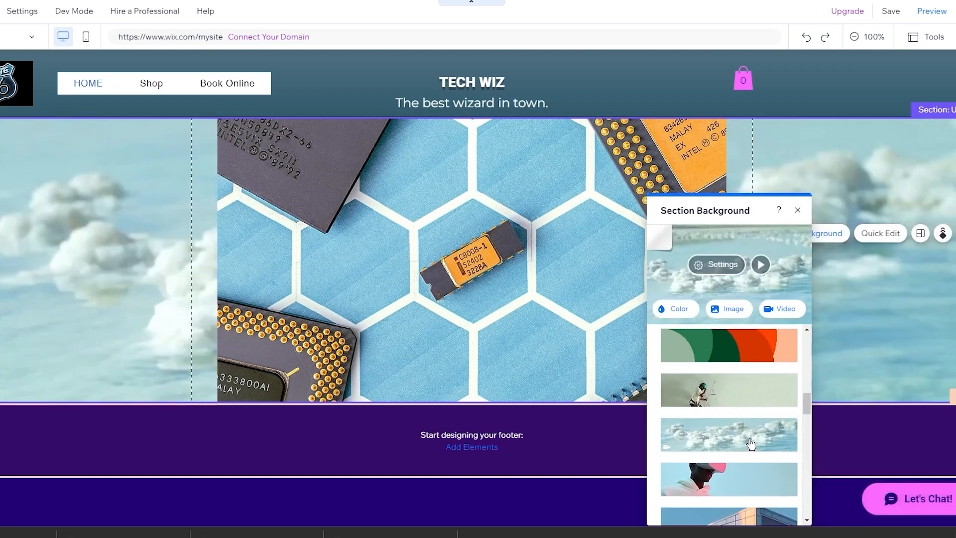
left_click(733, 484)
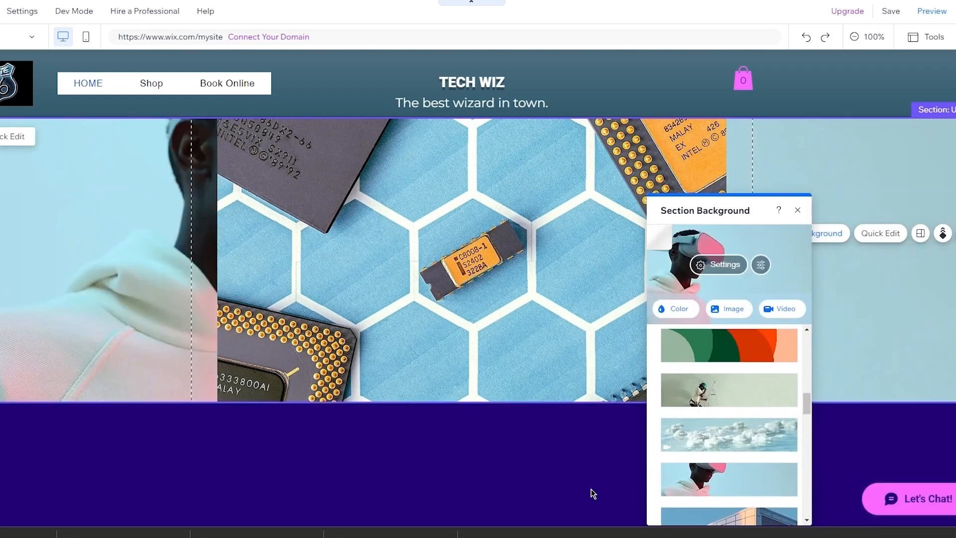
left_click(491, 306)
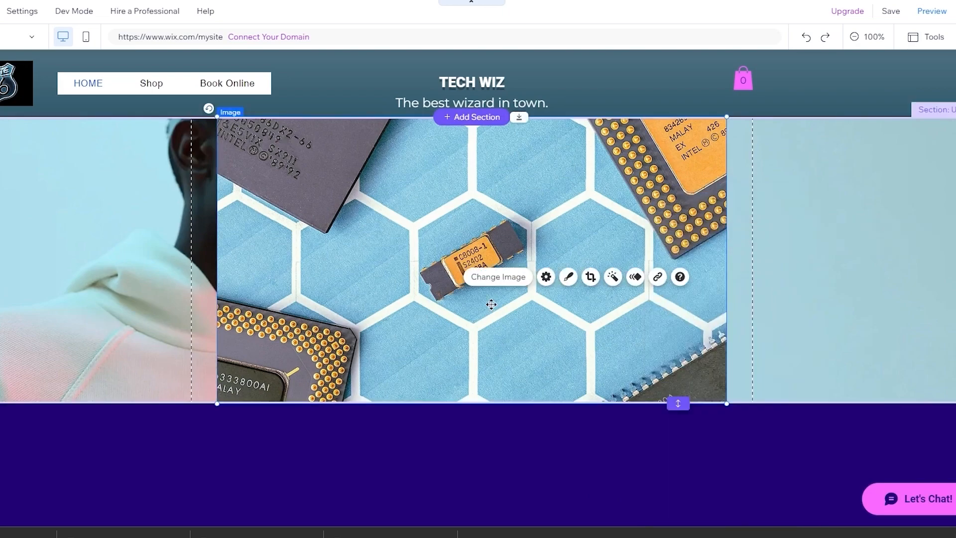
key("Delete")
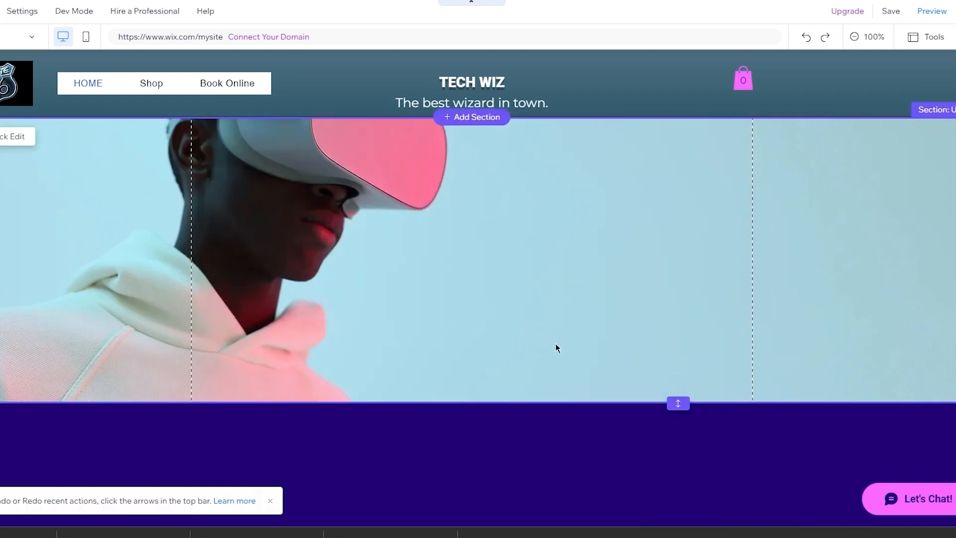
- Drag the Empower Growth layout from the Welcome section category below the VR section
left_click(495, 448)
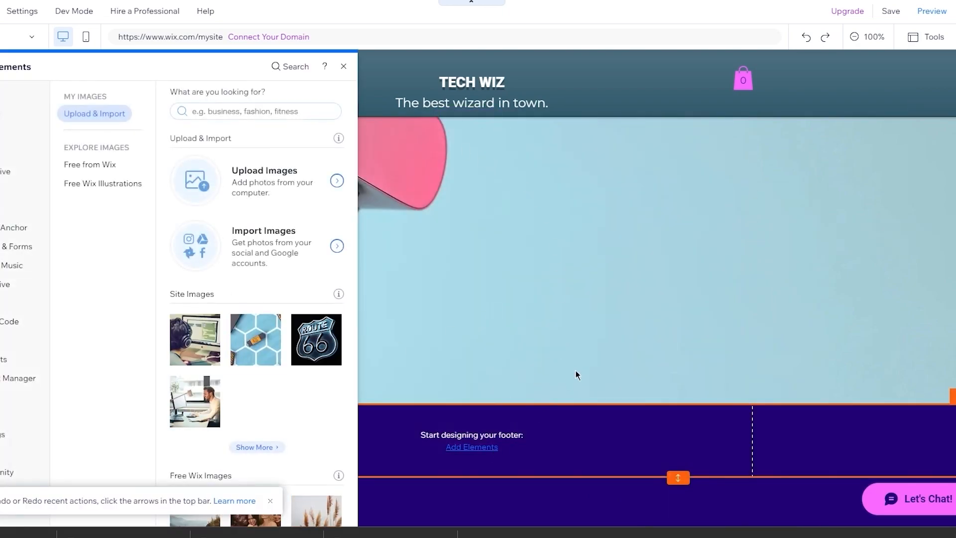
left_click(549, 237)
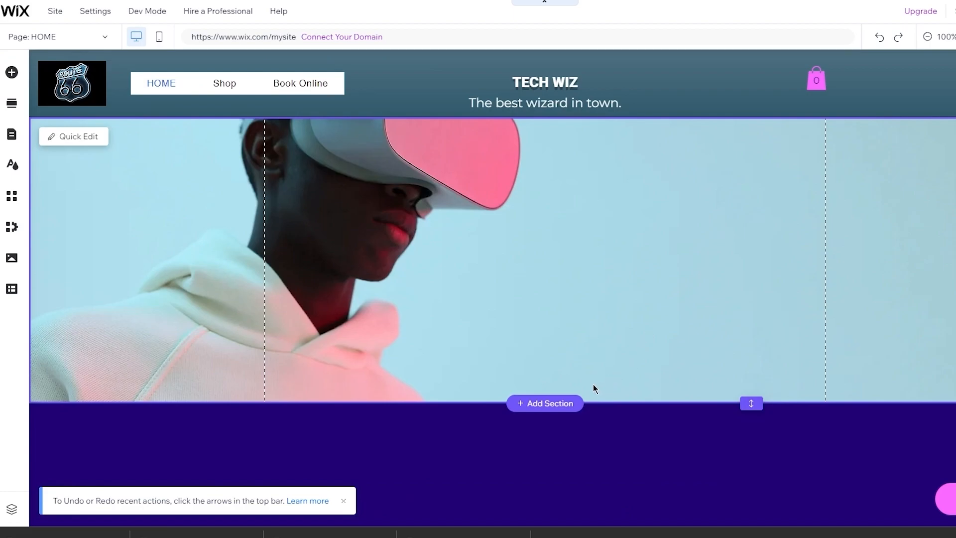
left_click(550, 404)
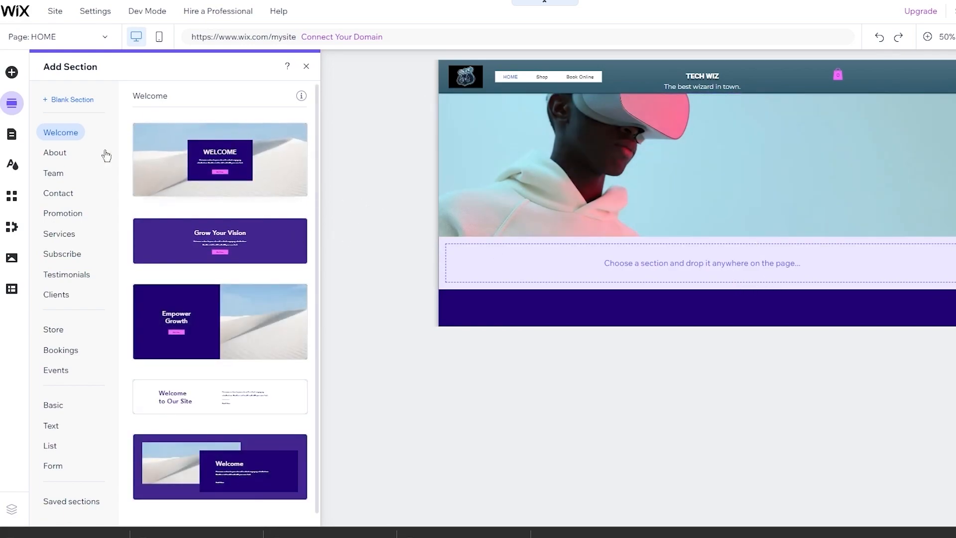
left_click(61, 154)
left_click(67, 134)
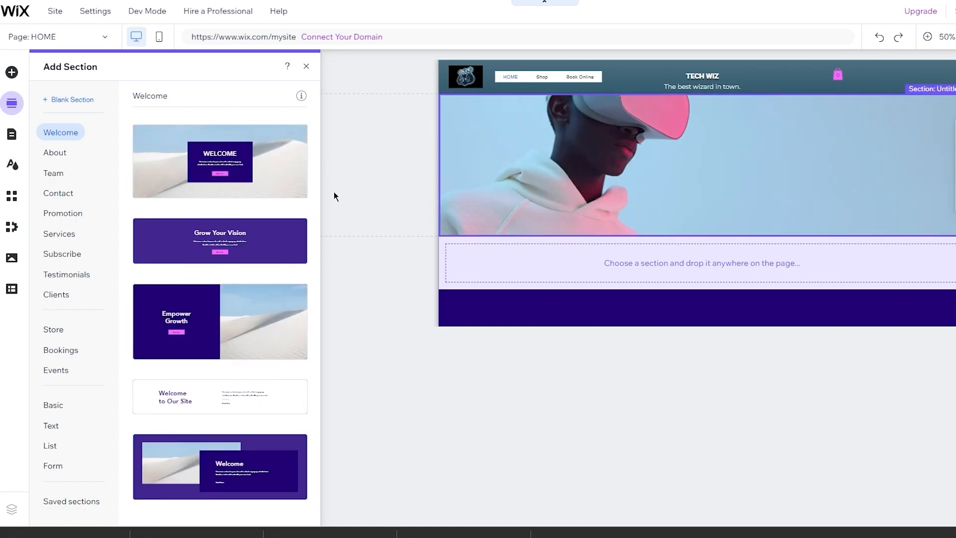
left_click_drag(219, 339, 643, 290)
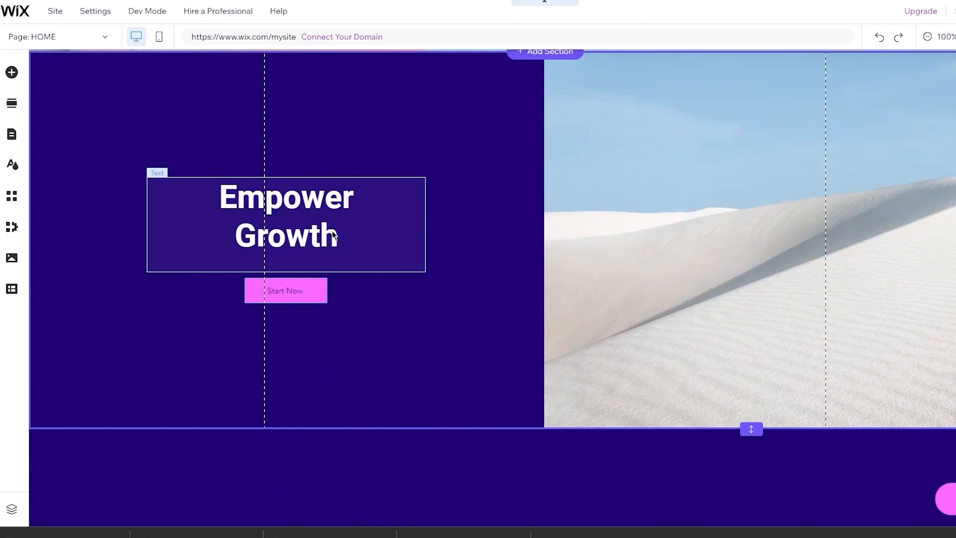
- Retype the heading as 'WELCOME TO THE BEST TECHNOLOGICAL STEP', correcting the misspelling
left_click(333, 234)
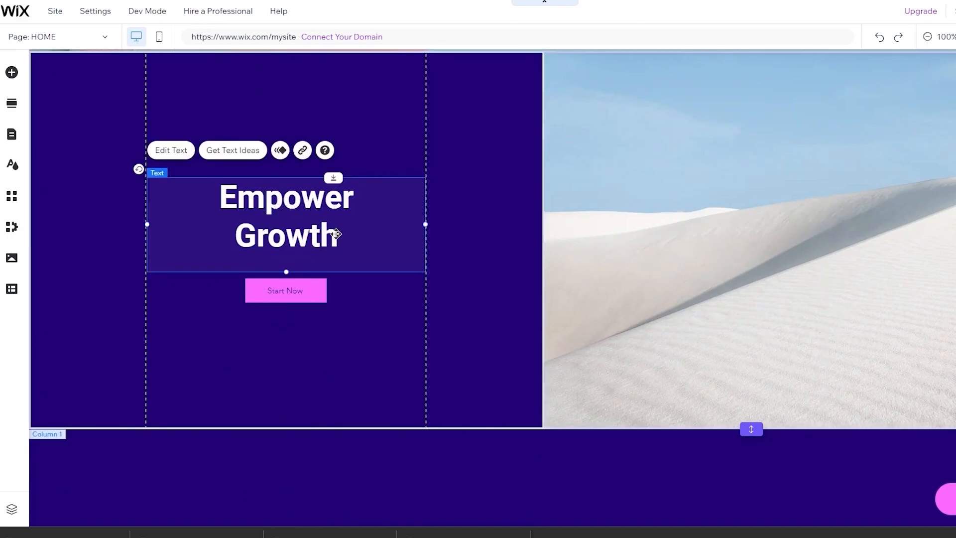
double_click(343, 239)
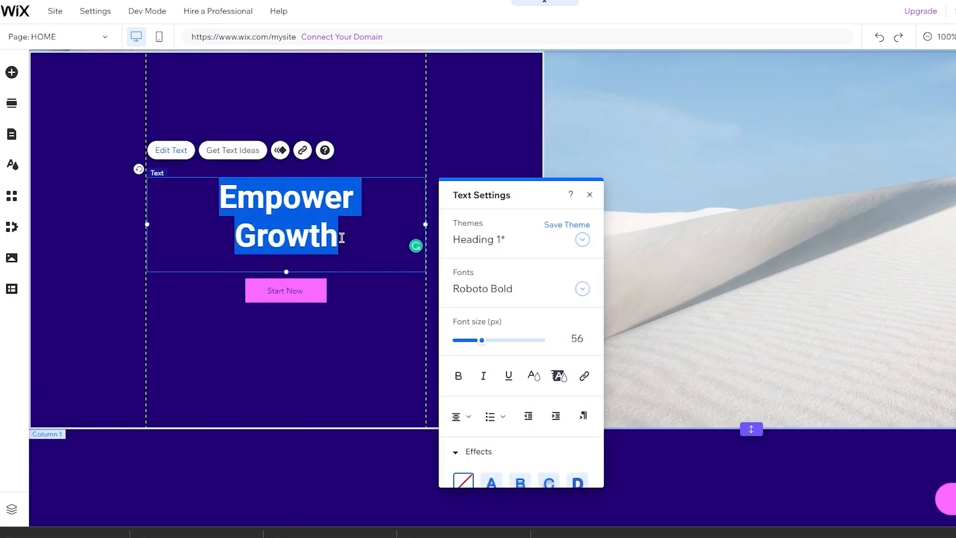
type("WELCOME TO")
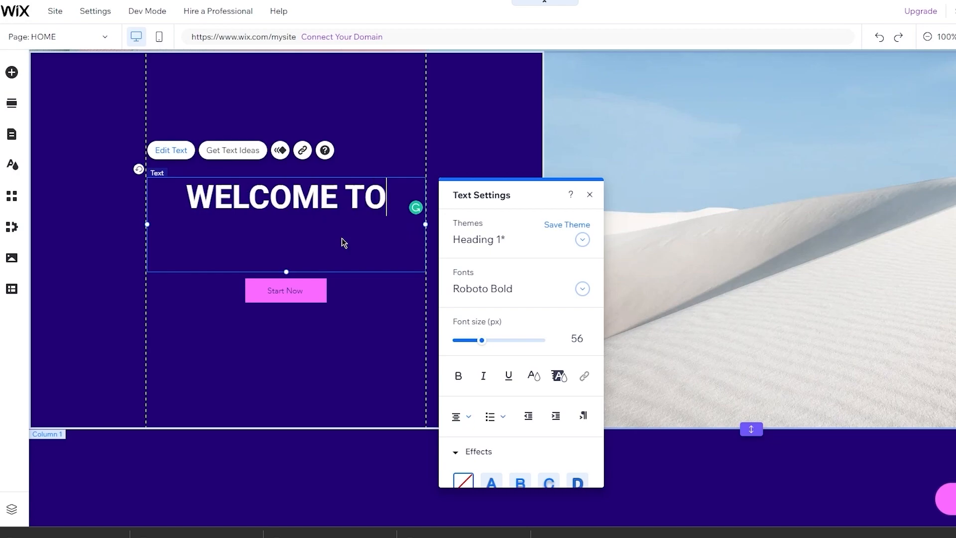
type(" THEBEST ")
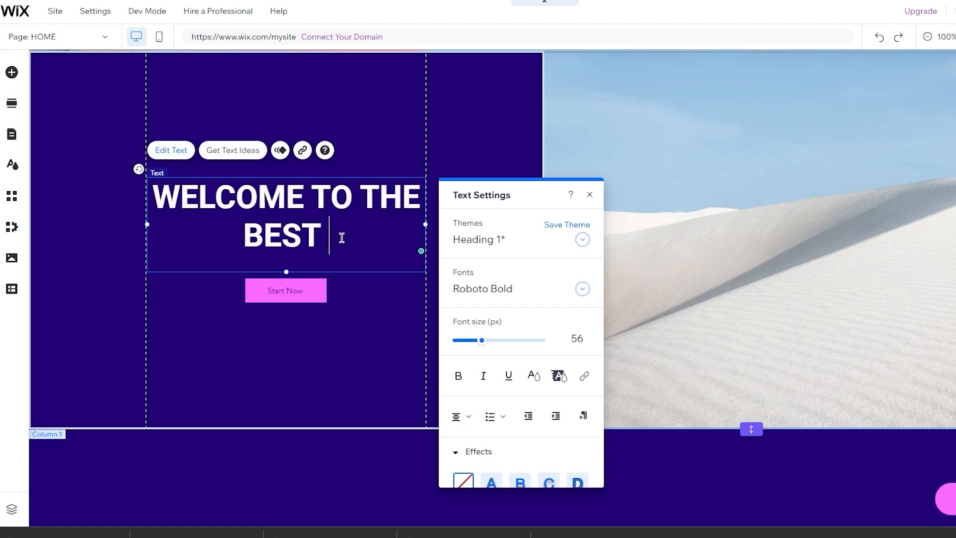
type("TECH")
key("BackSpace")
key("BackSpace")
key("BackSpace")
key("BackSpace")
key("BackSpace")
type("TECHONOLOGICAL STEP")
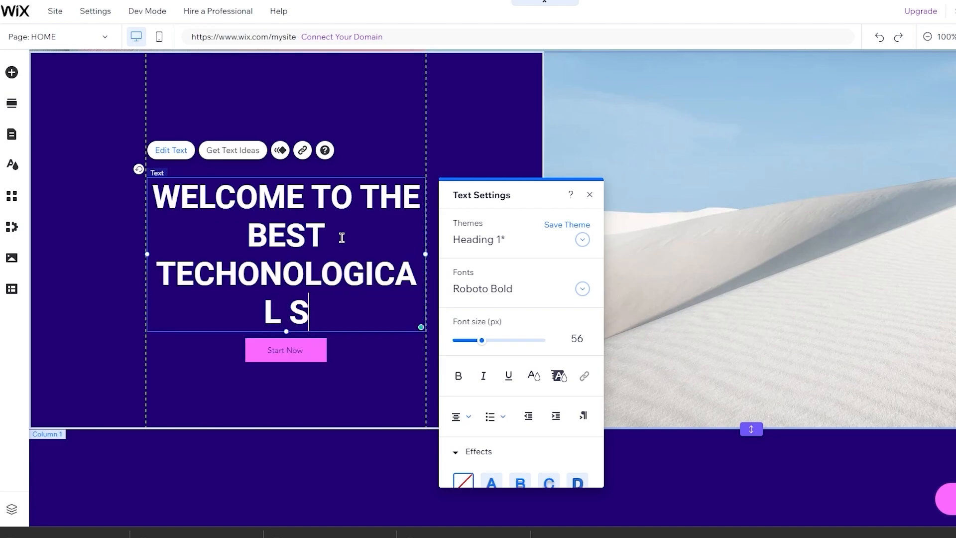
mouse_move(322, 270)
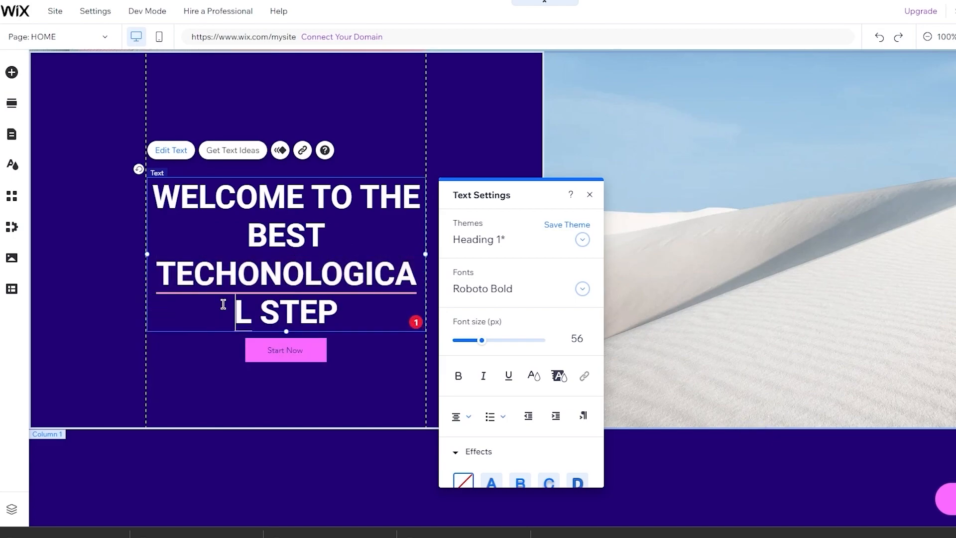
right_click(256, 282)
left_click(210, 321)
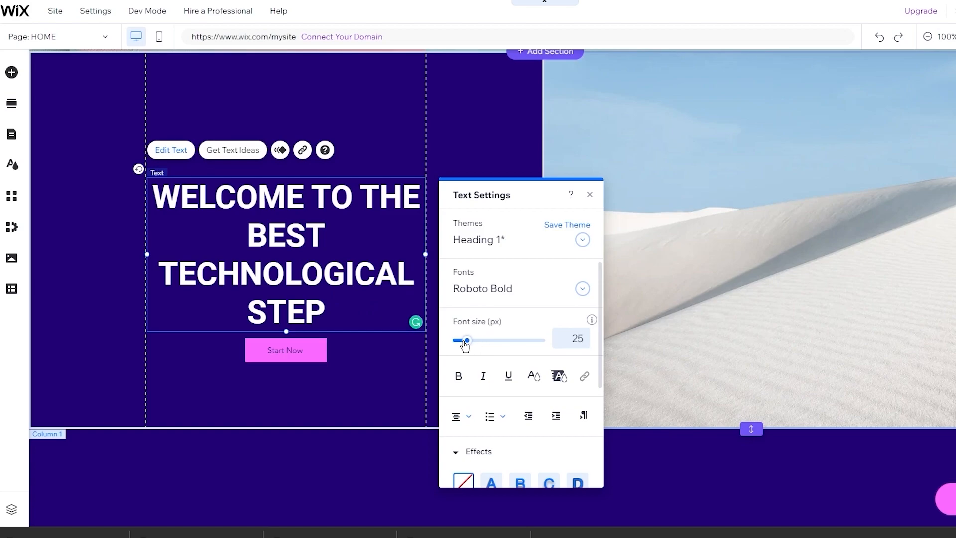
- Make the heading bold at 39 px and move it just above Start Now
left_click_drag(465, 343, 460, 344)
left_click_drag(329, 313, 141, 168)
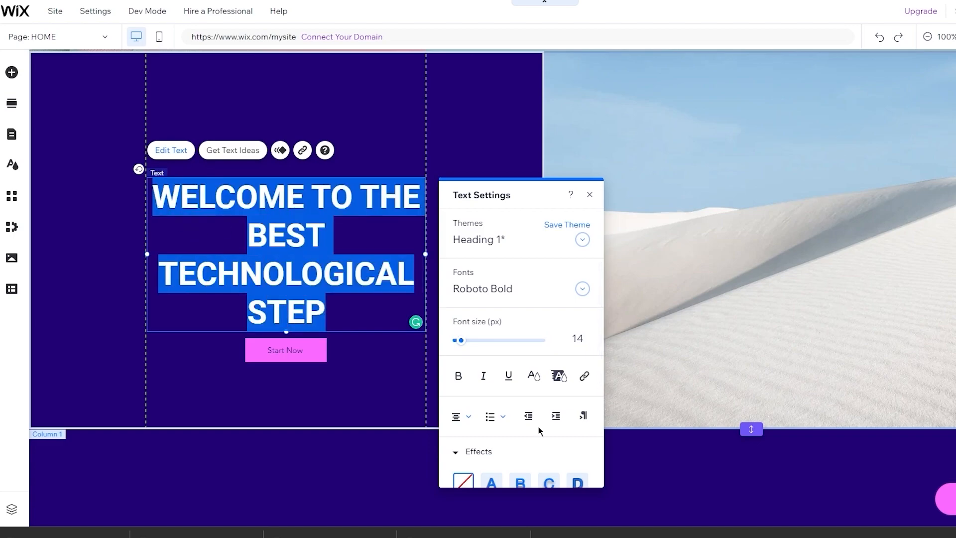
left_click_drag(470, 340, 479, 343)
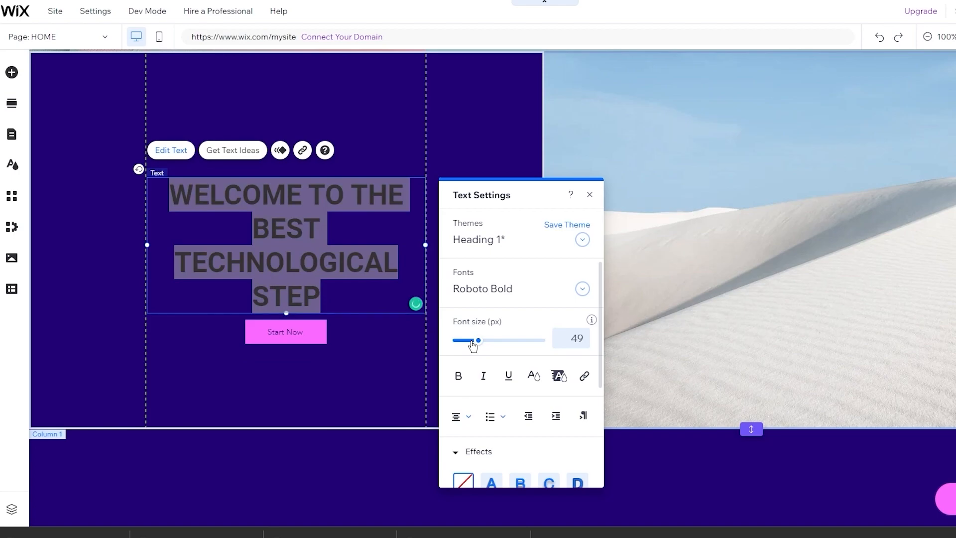
left_click(473, 342)
left_click(458, 375)
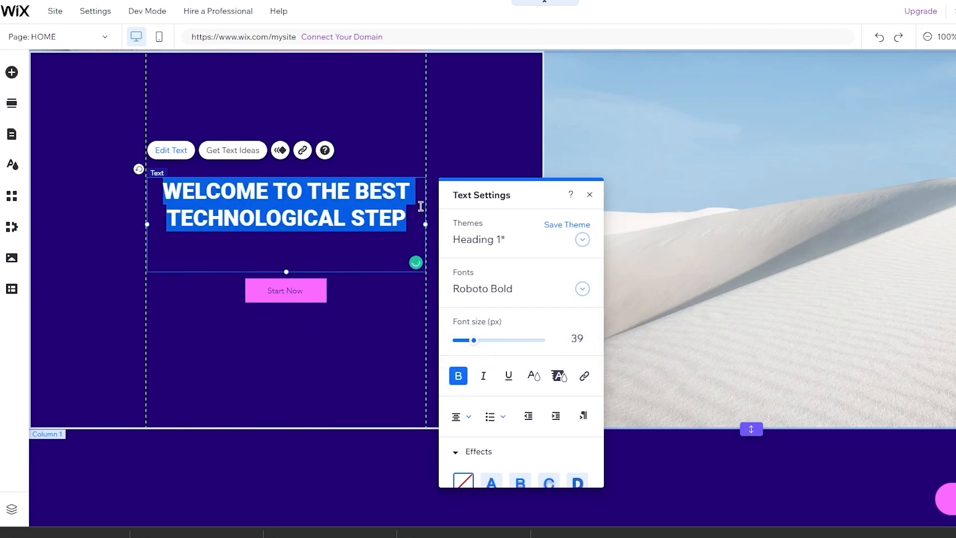
key("Escape")
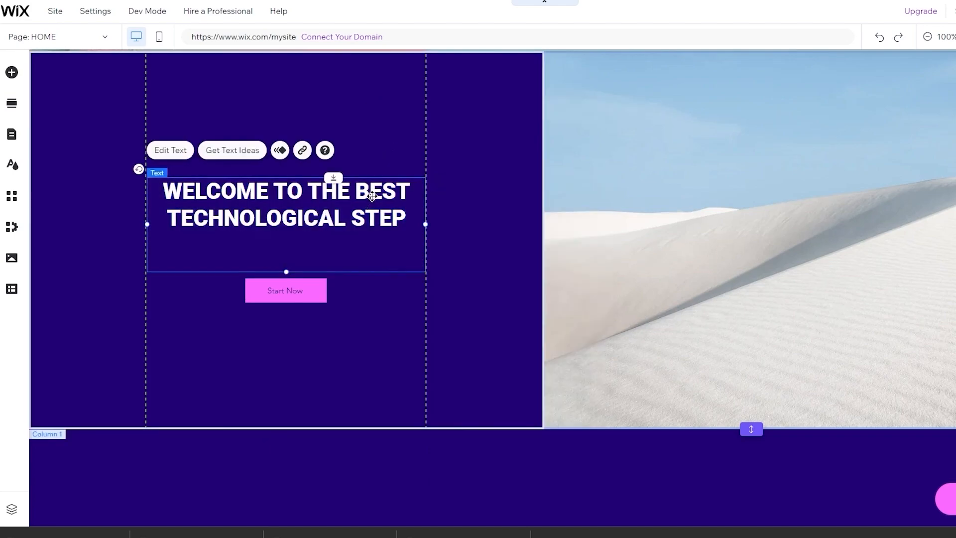
left_click_drag(368, 193, 372, 232)
- Set the right column's background to the uploaded blue hexagon circuit-chip image
left_click(398, 180)
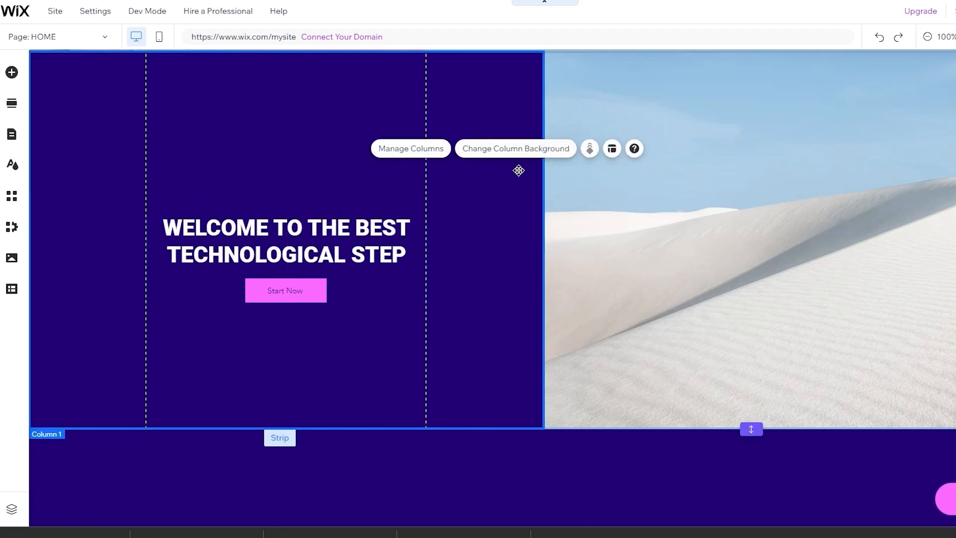
left_click(745, 276)
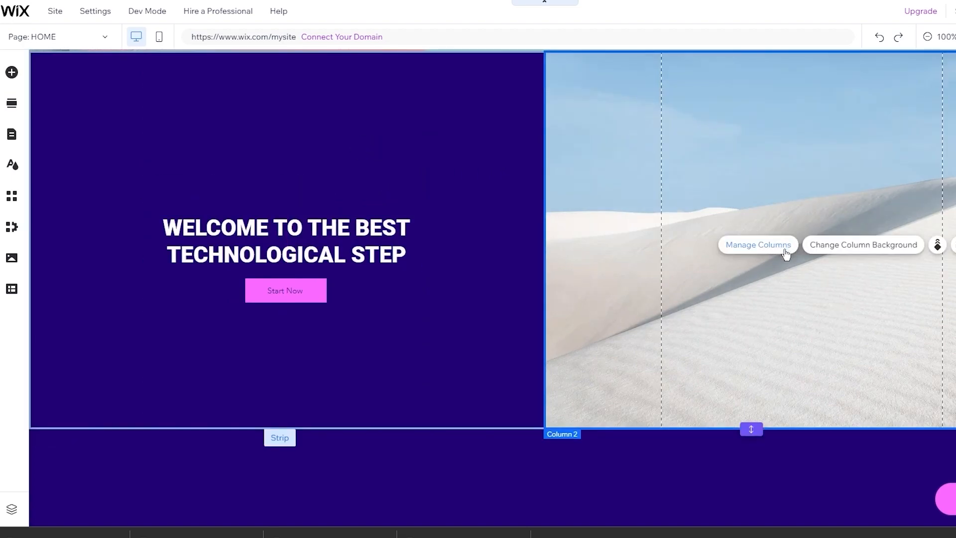
left_click(848, 248)
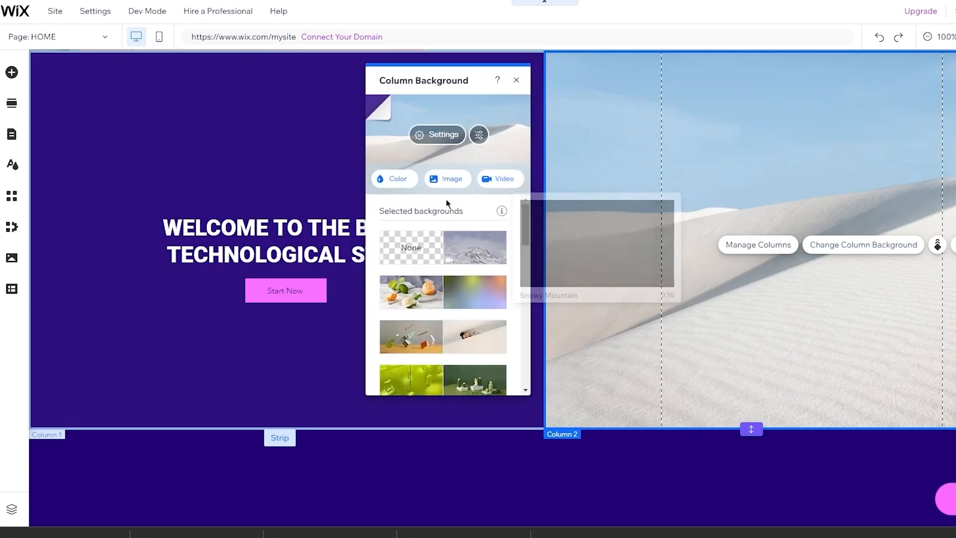
left_click(444, 179)
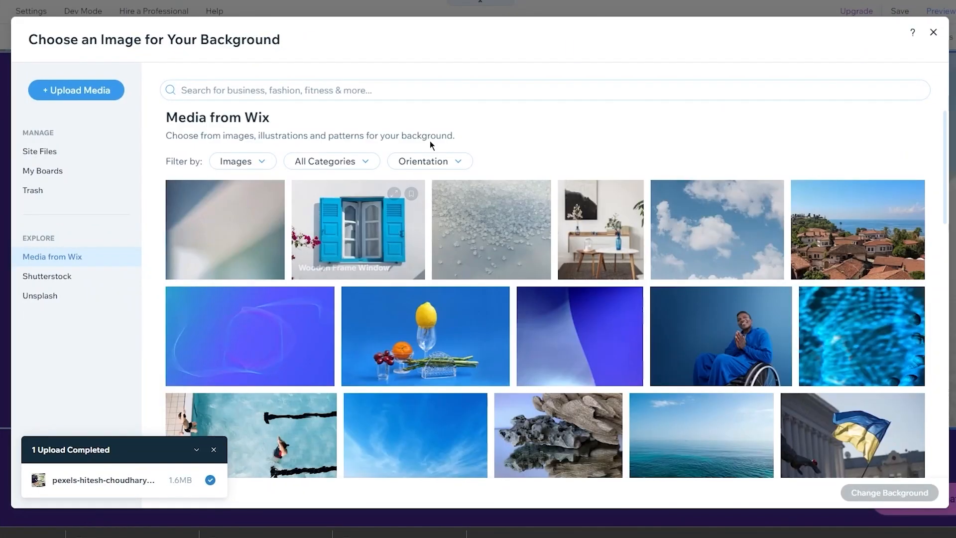
left_click(89, 96)
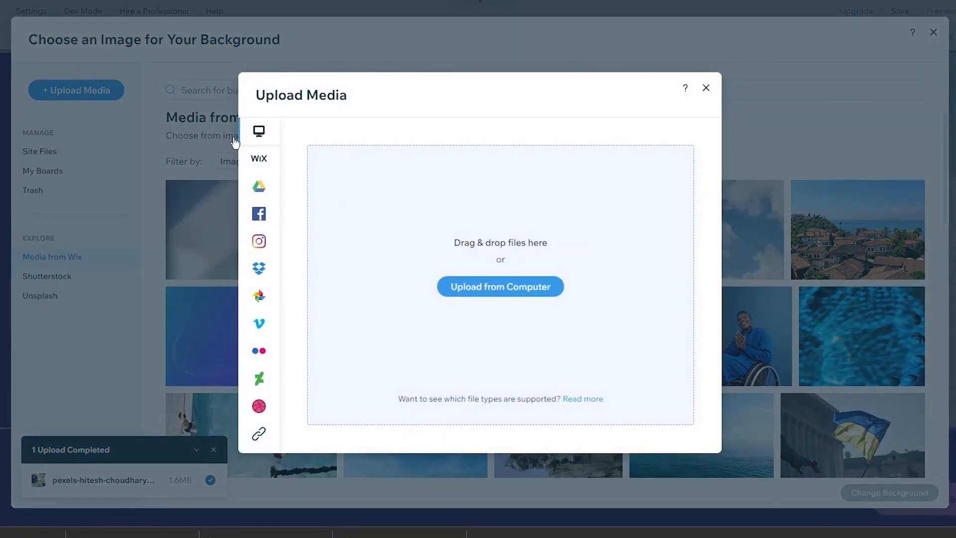
left_click_drag(132, 532, 431, 282)
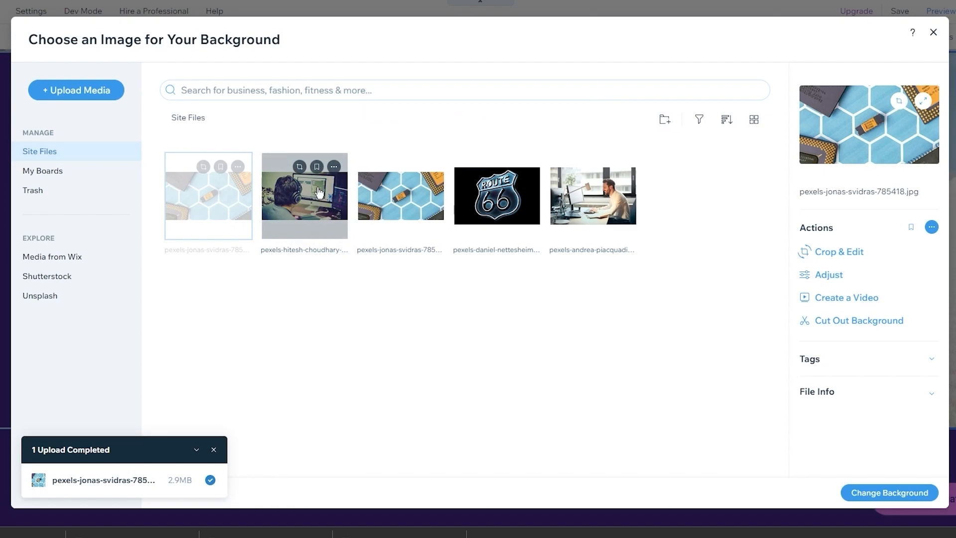
left_click(394, 209)
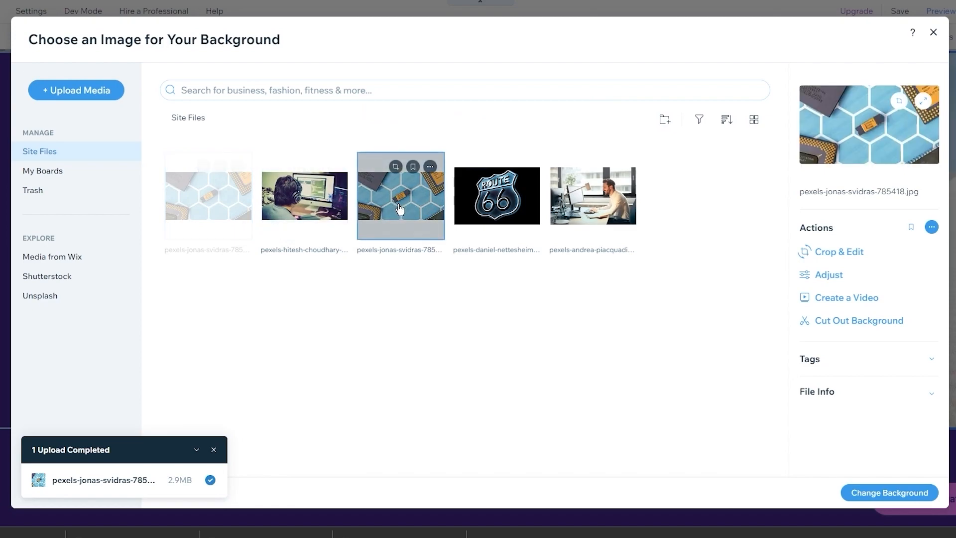
left_click(895, 493)
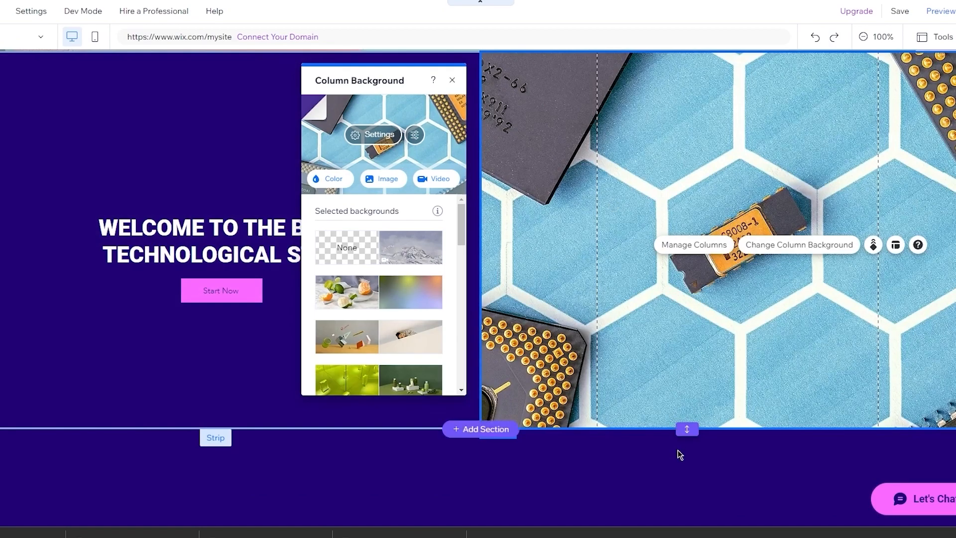
- Close the Column Background panel and open Add Section below the welcome section
left_click(538, 439)
scroll(274, 333, "up", 6)
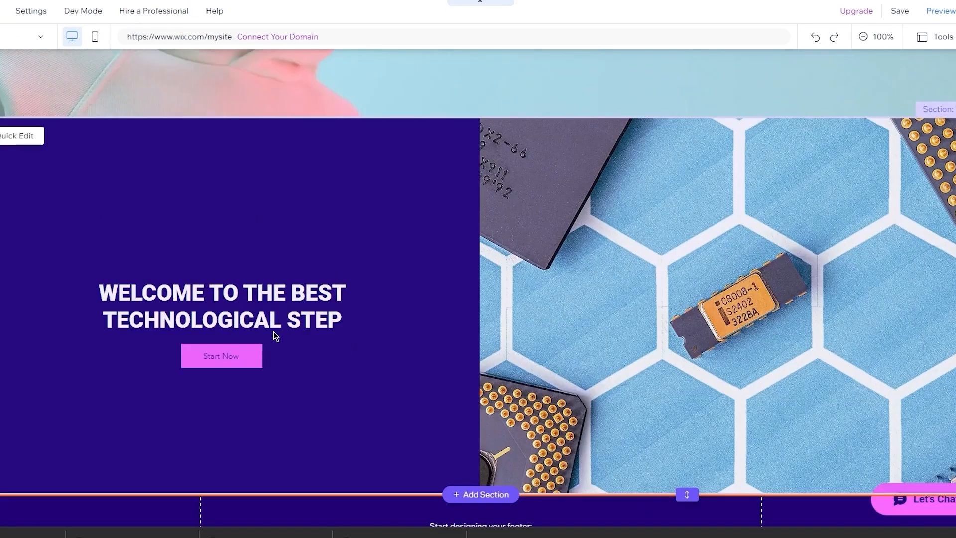
scroll(274, 332, "down", 6)
scroll(274, 332, "up", 5)
scroll(273, 331, "down", 5)
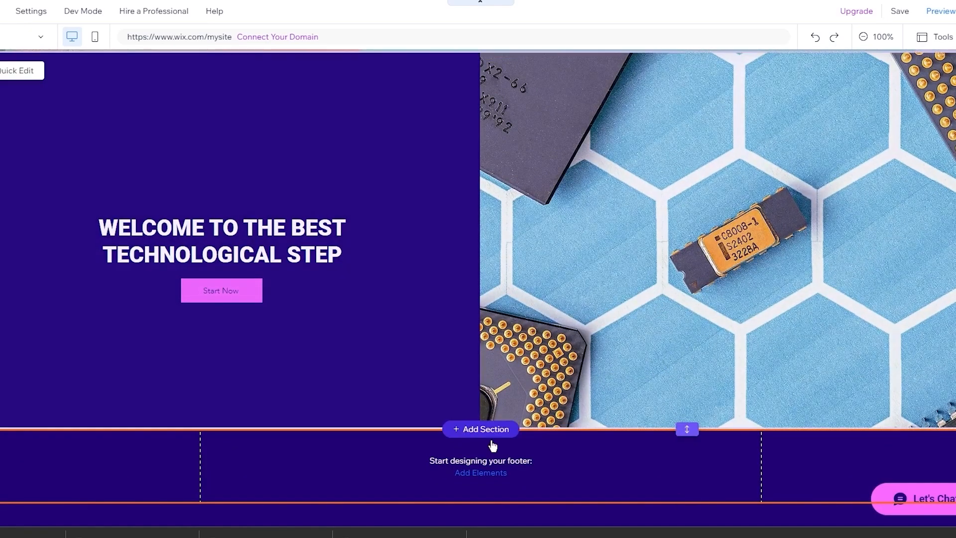
left_click(488, 433)
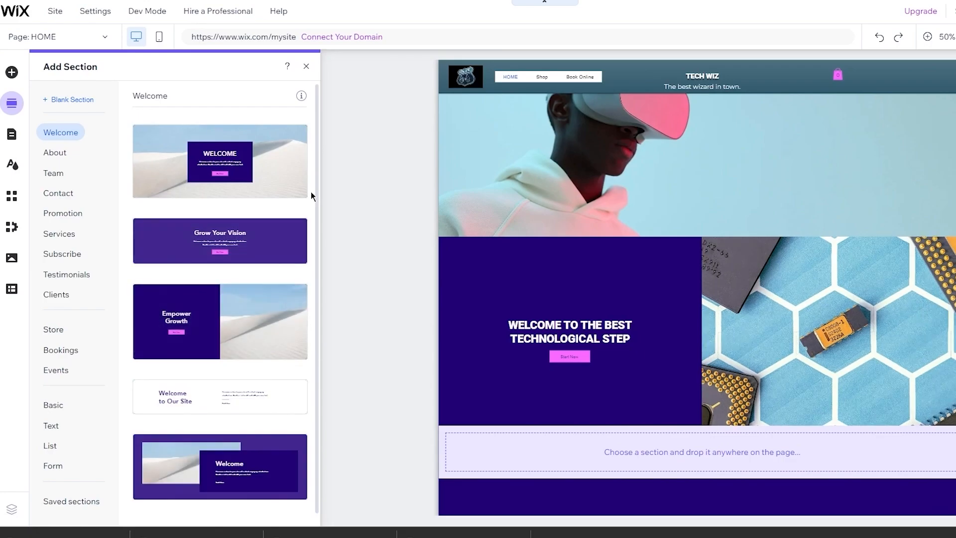
- From the About section layouts, drag the 'About Me.' layout onto the page below the welcome section
scroll(311, 191, "down", 1)
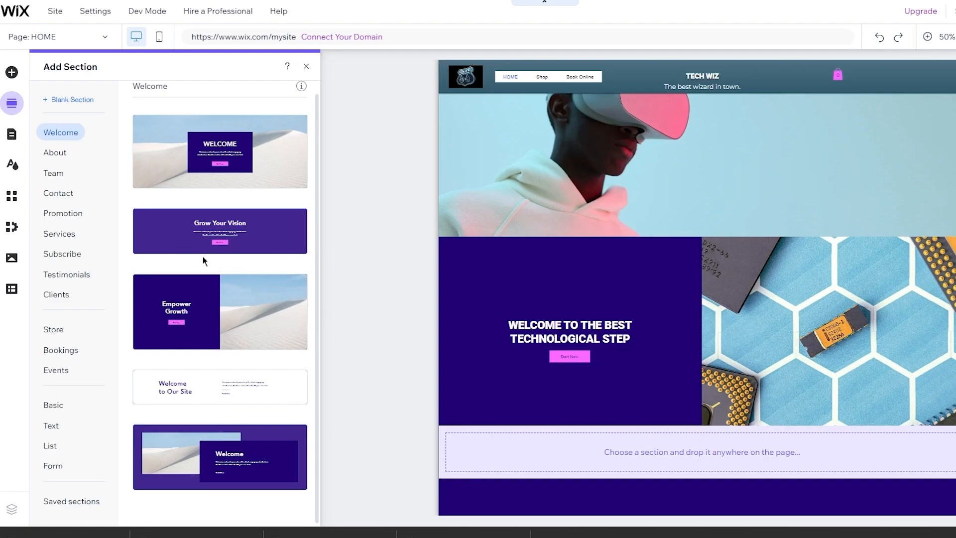
left_click(62, 156)
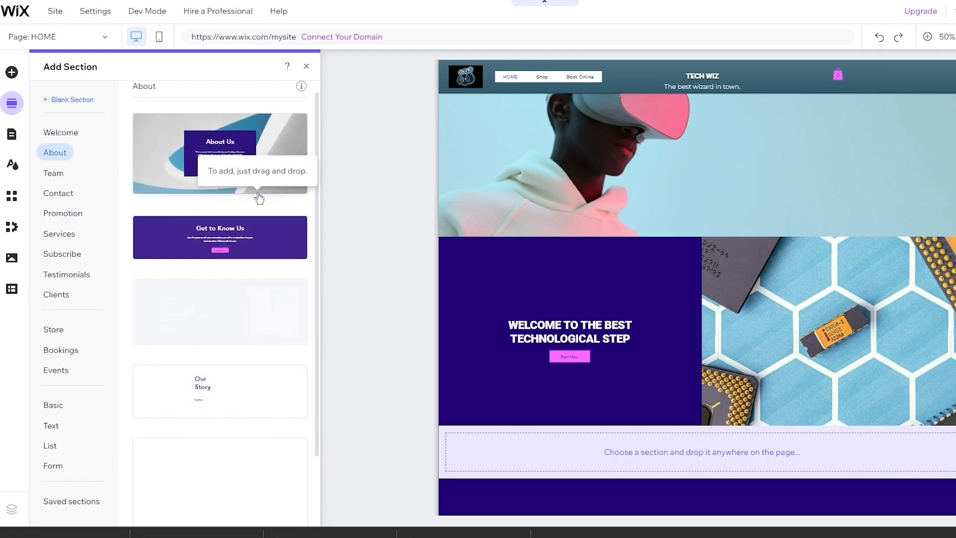
scroll(214, 324, "down", 2)
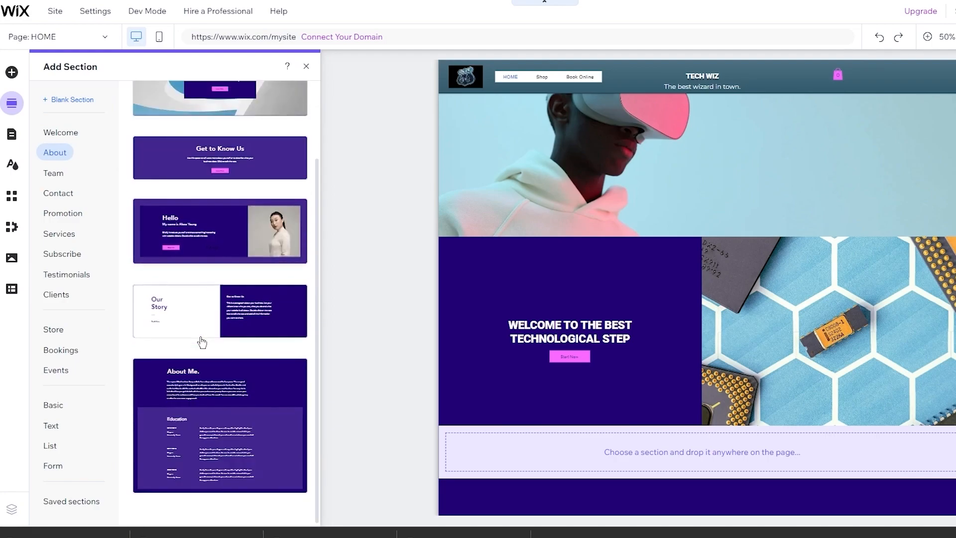
scroll(255, 243, "up", 2)
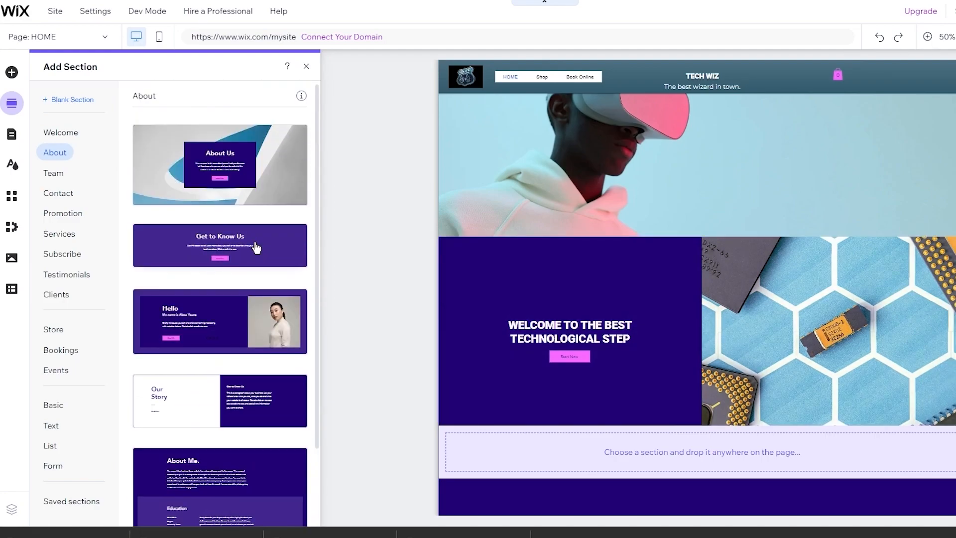
scroll(203, 335, "down", 2)
left_click_drag(215, 421, 643, 465)
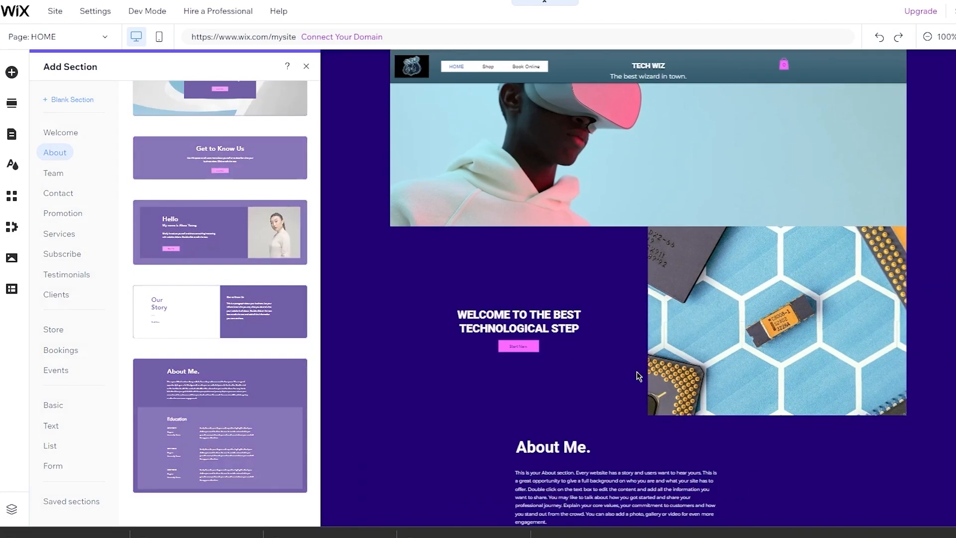
scroll(639, 376, "down", 2)
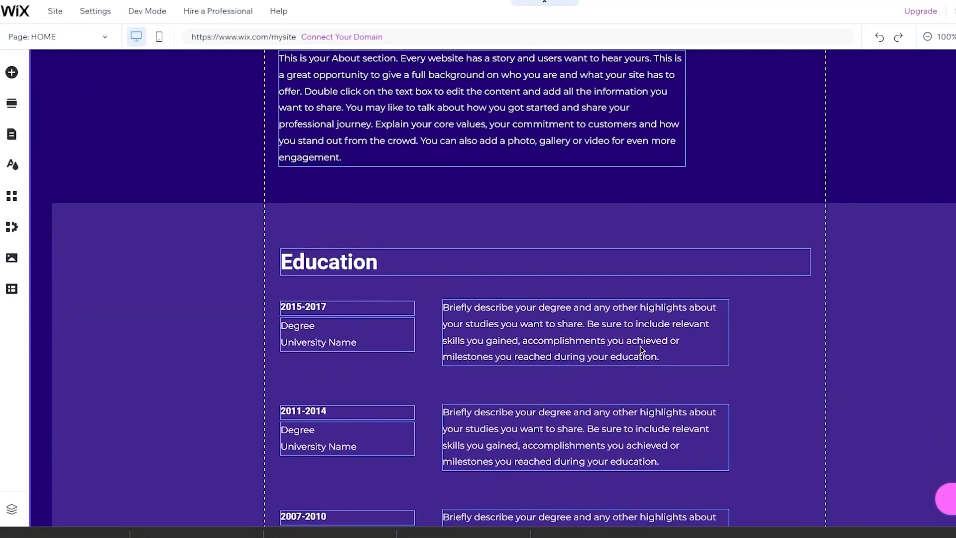
scroll(951, 171, "up", 2)
scroll(950, 172, "up", 12)
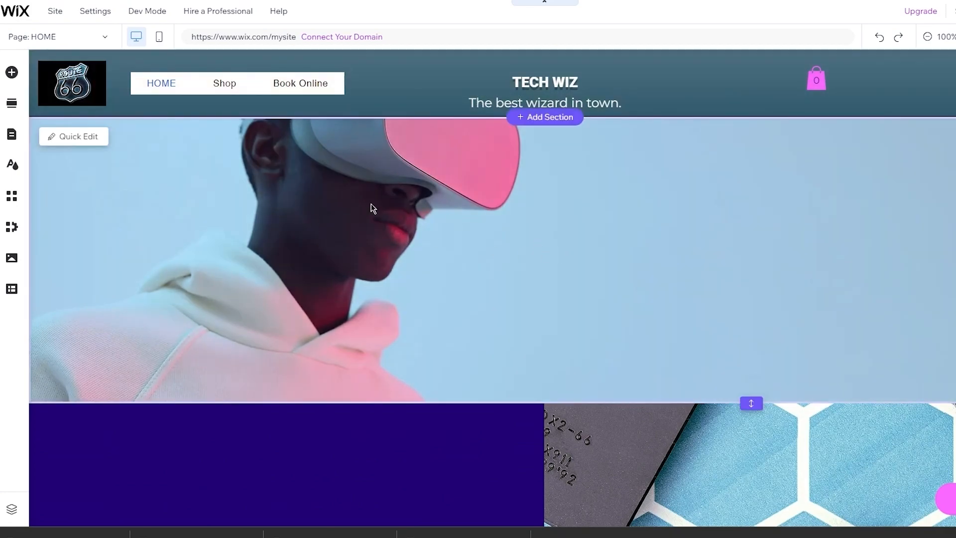
scroll(484, 211, "down", 5)
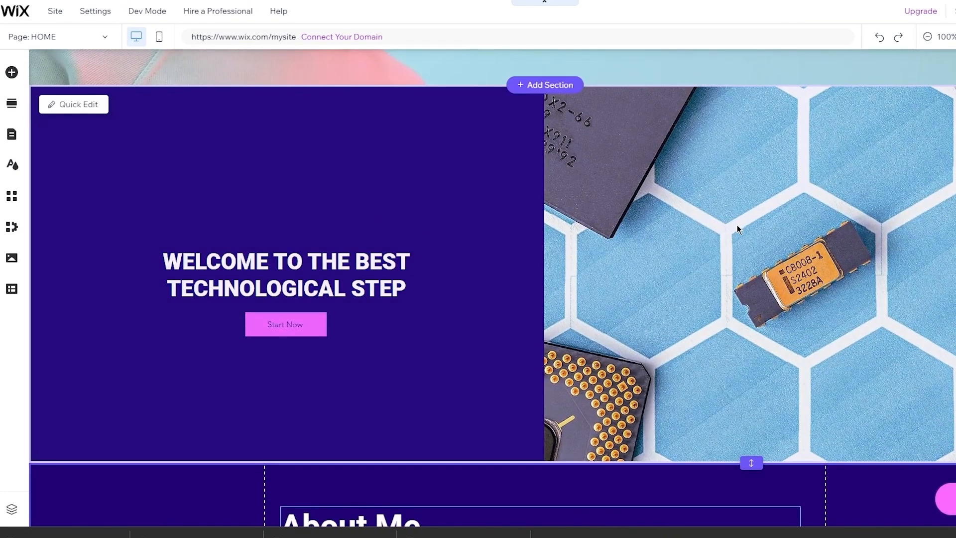
scroll(497, 224, "down", 5)
scroll(497, 226, "down", 8)
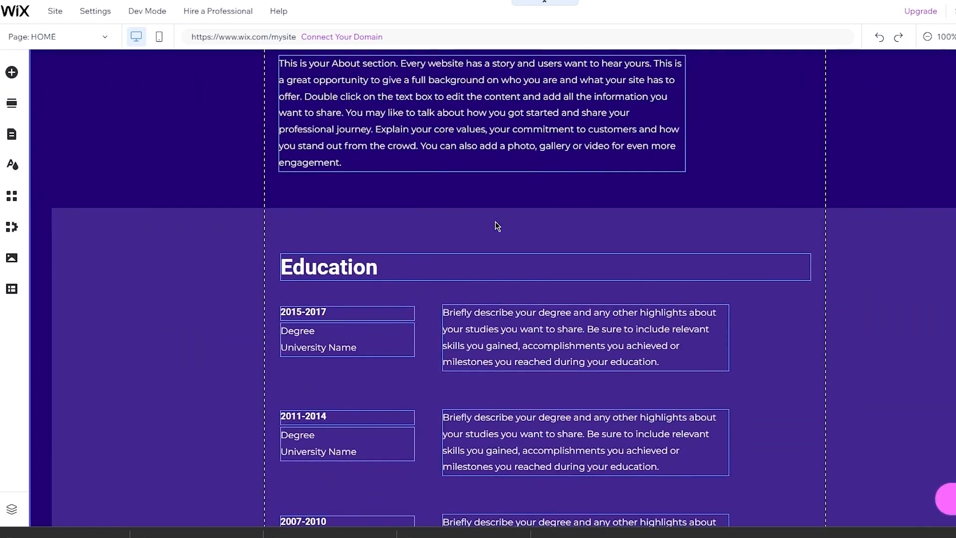
scroll(497, 226, "up", 15)
scroll(497, 226, "down", 15)
scroll(495, 221, "up", 6)
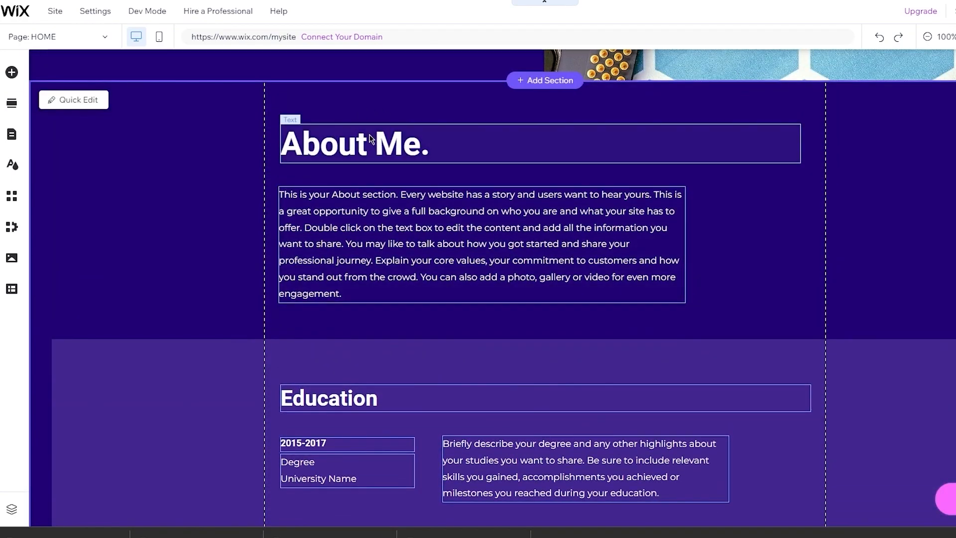
scroll(426, 207, "down", 7)
scroll(426, 207, "up", 6)
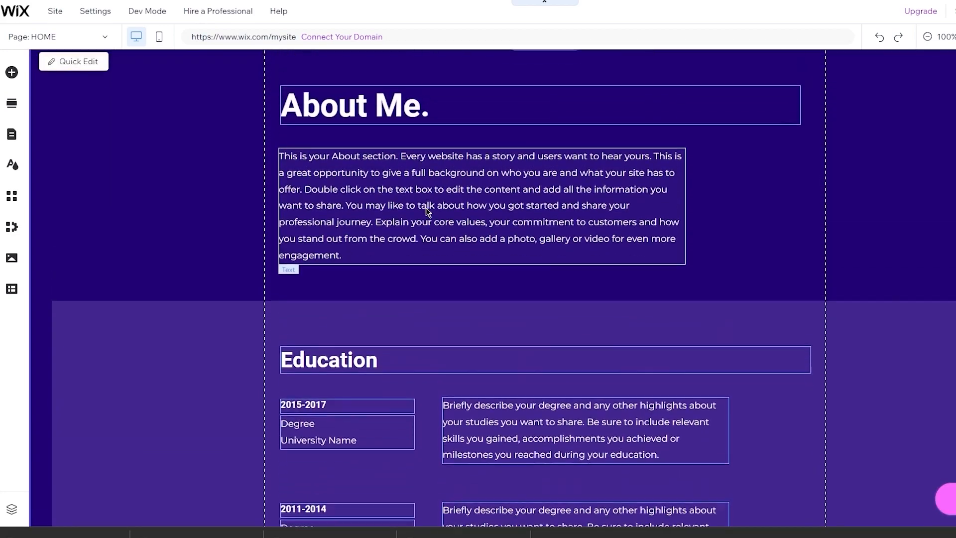
scroll(426, 208, "up", 1)
scroll(380, 179, "down", 6)
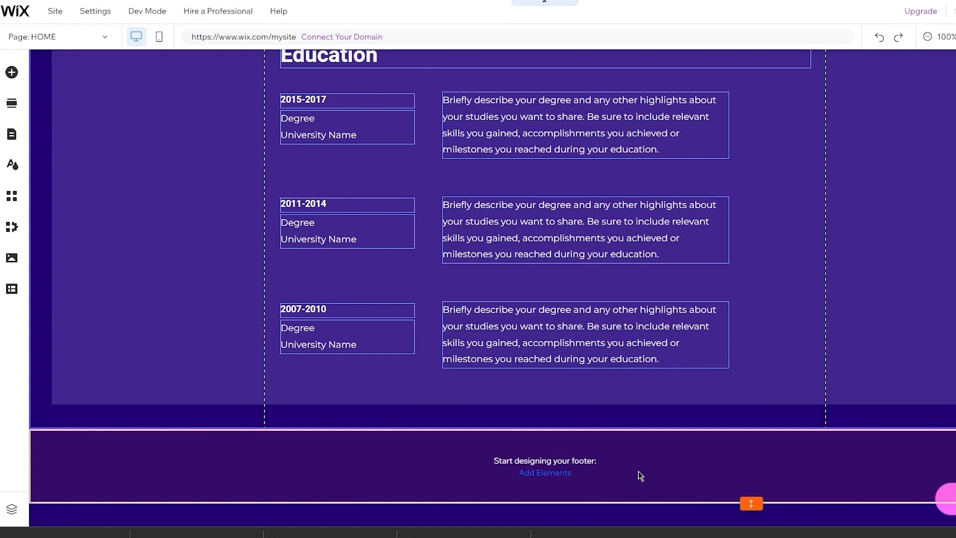
- Apply the dark blue-grey preset design to the footer and dismiss the section gallery without adding anything
left_click(545, 474)
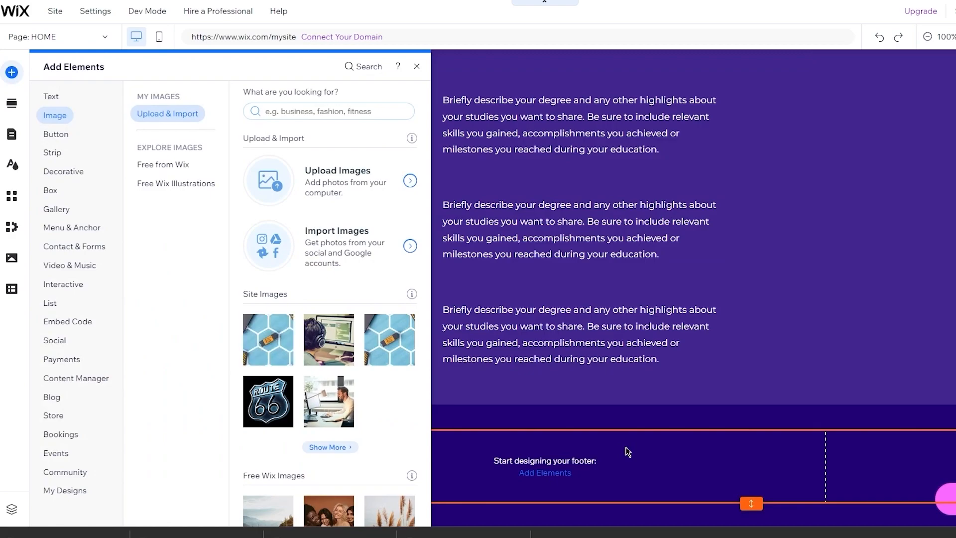
left_click(628, 451)
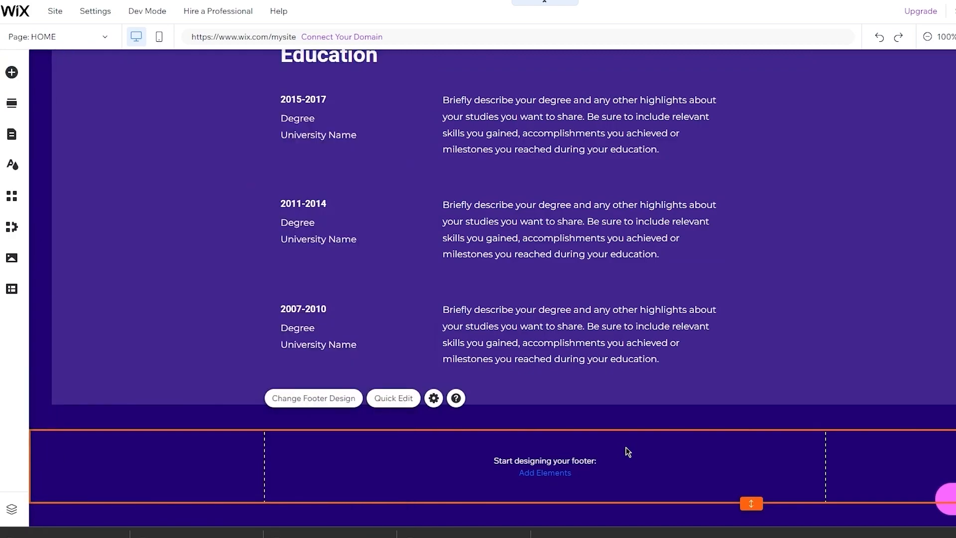
left_click(324, 398)
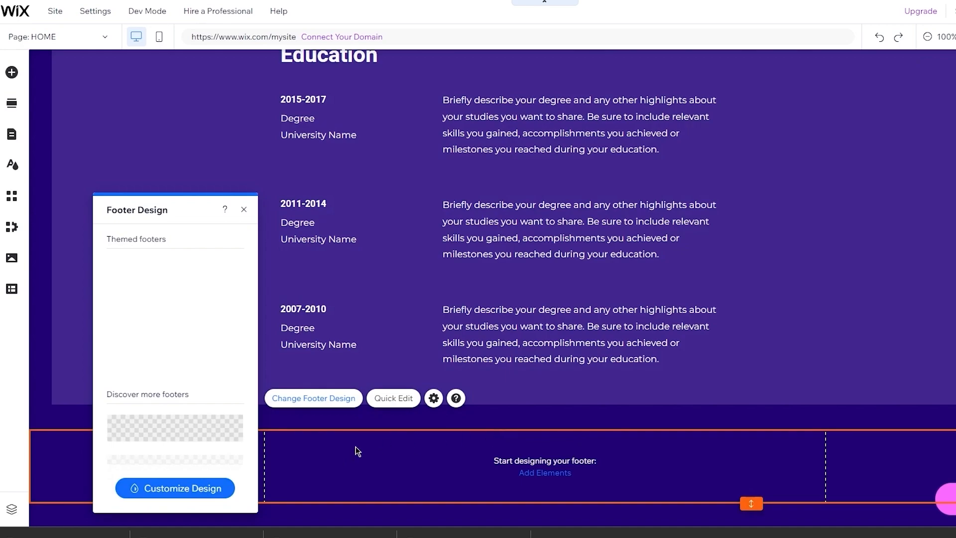
scroll(529, 181, "up", 15)
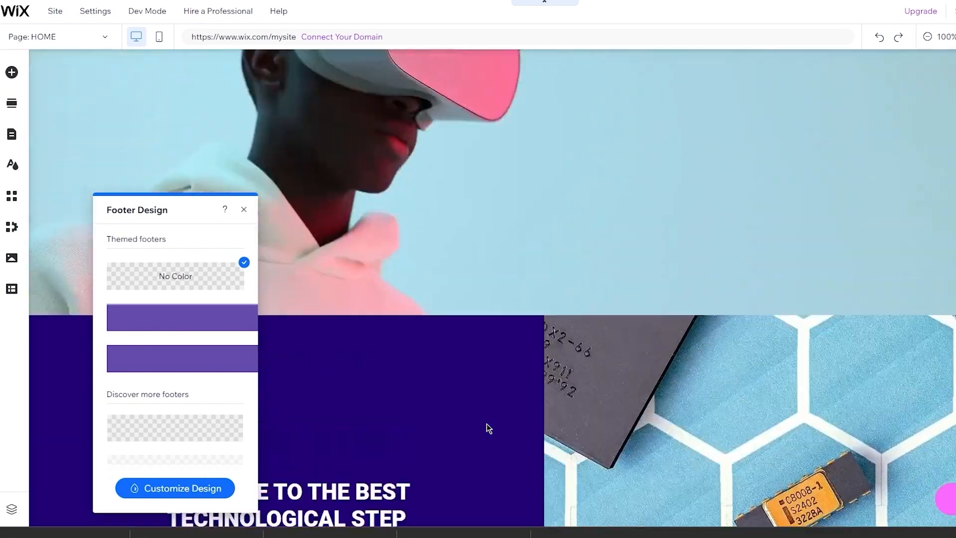
scroll(479, 78, "down", 15)
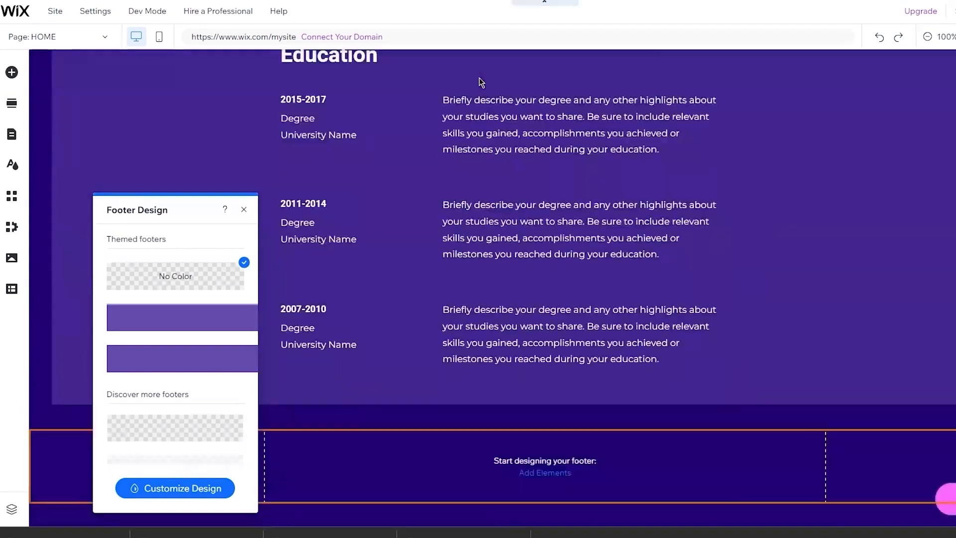
scroll(219, 328, "down", 5)
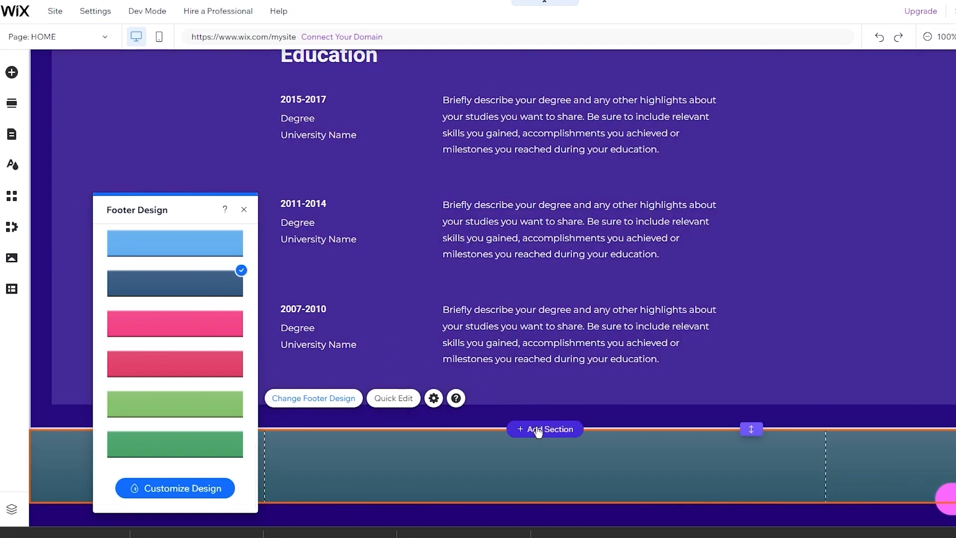
left_click(537, 431)
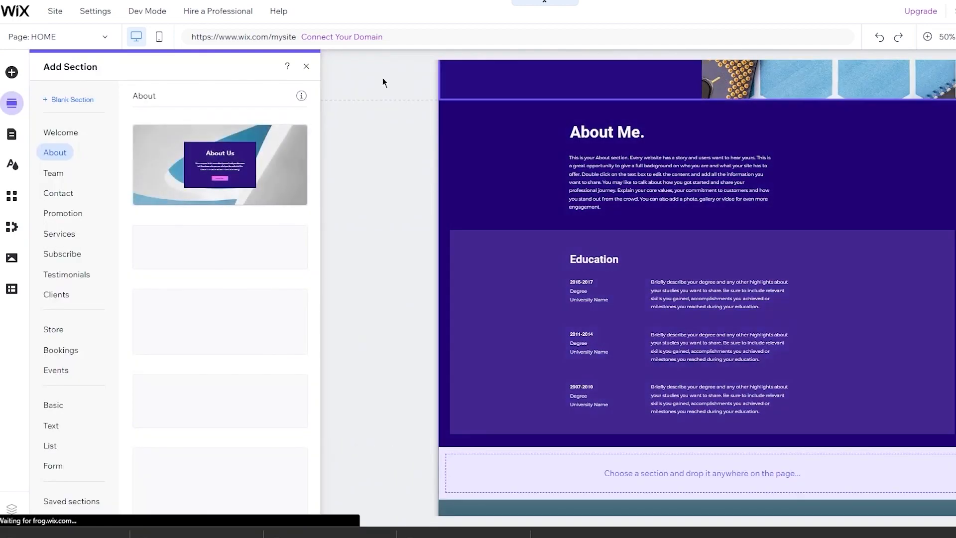
left_click(306, 67)
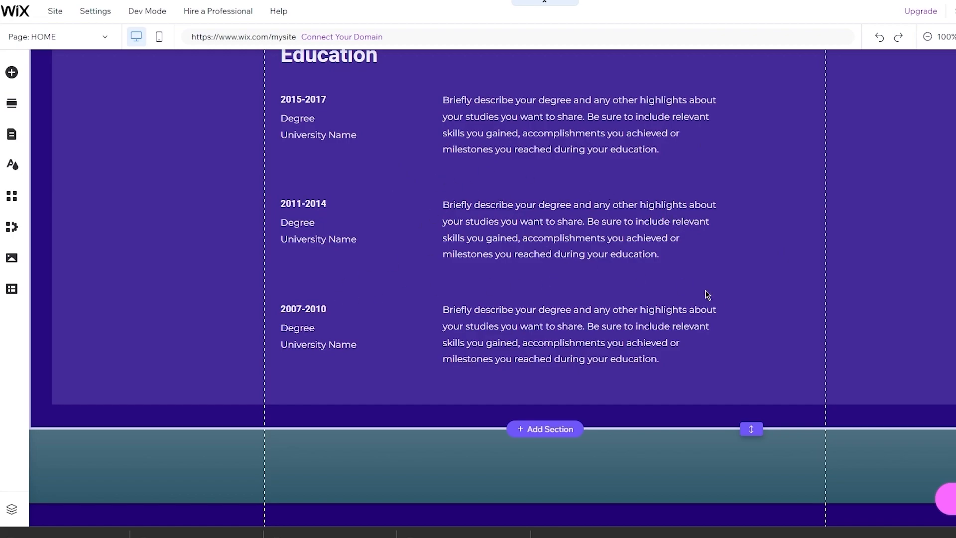
- Browse the element library's Decorative, Box and Menu categories, then scroll Contact & Forms to Subscribe Forms
left_click(11, 73)
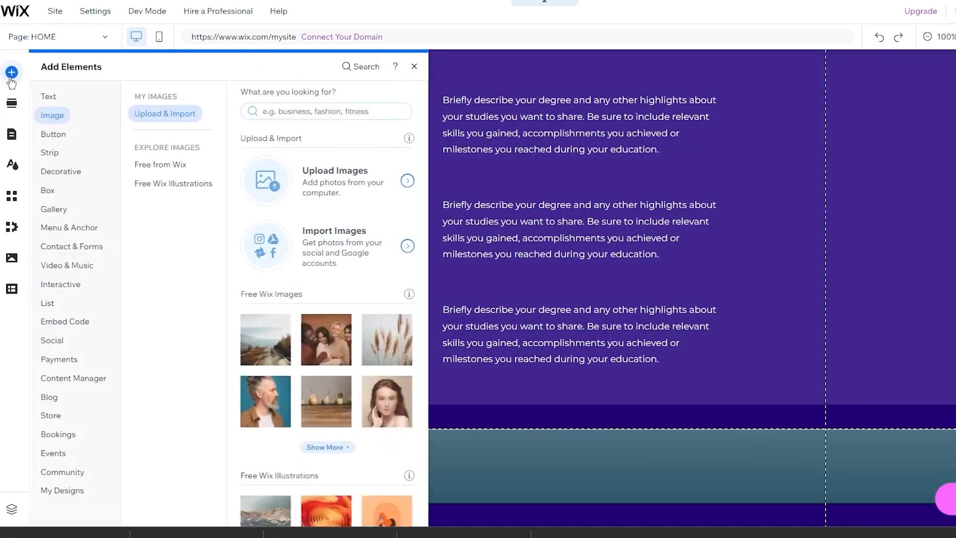
left_click(70, 172)
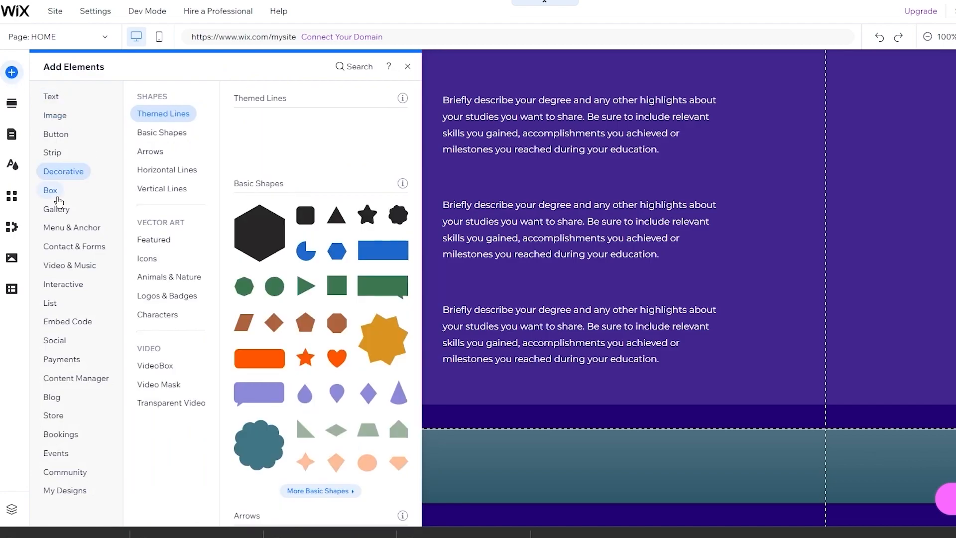
left_click(55, 193)
left_click(70, 230)
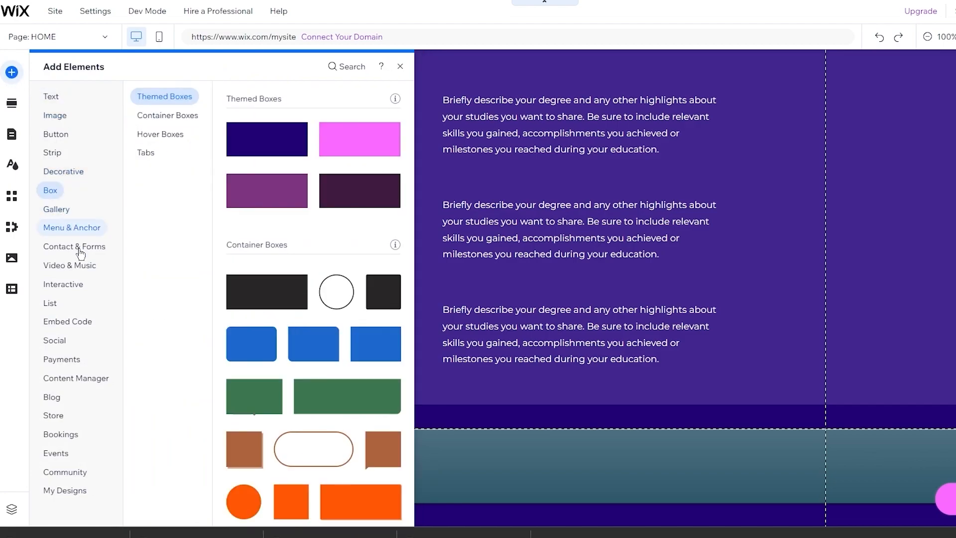
left_click(79, 252)
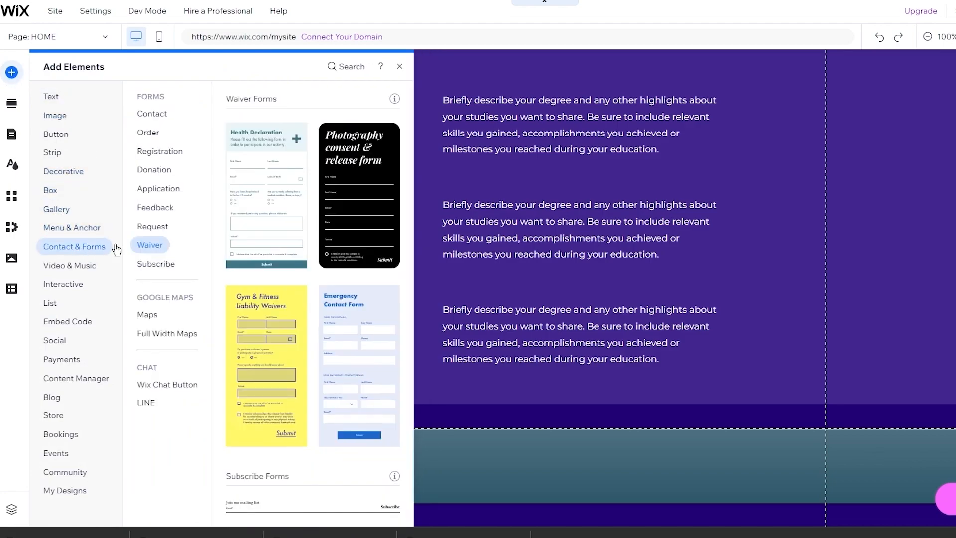
scroll(348, 309, "down", 5)
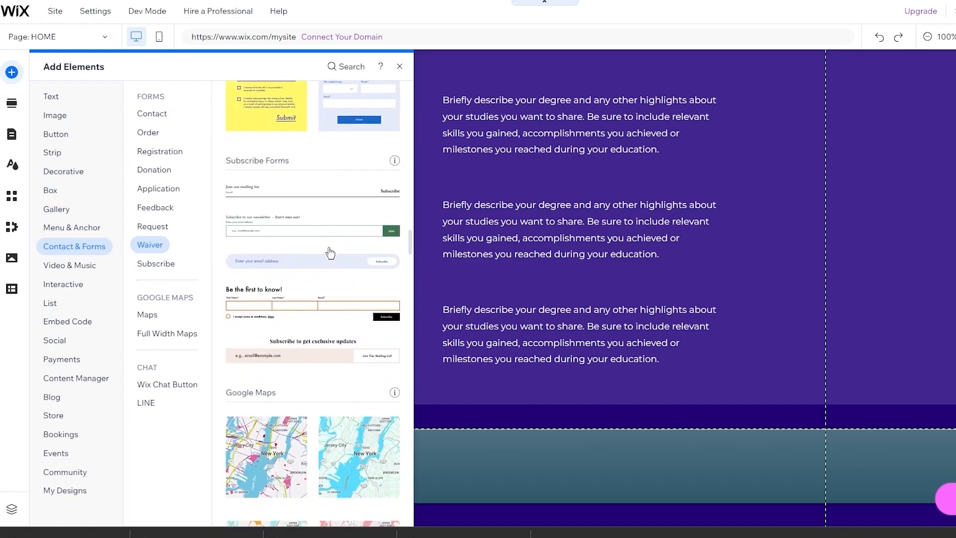
scroll(330, 253, "down", 5)
scroll(330, 253, "up", 8)
scroll(330, 253, "up", 10)
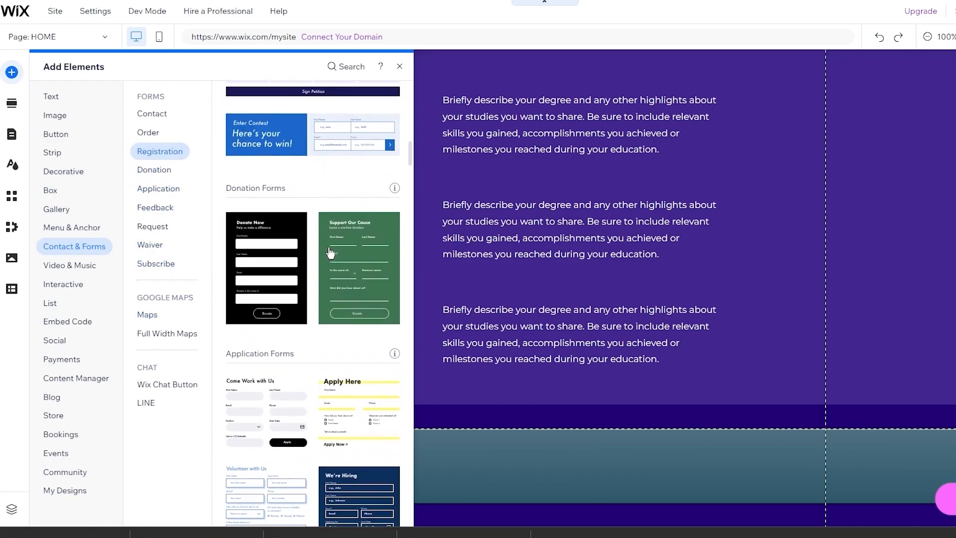
scroll(330, 253, "down", 6)
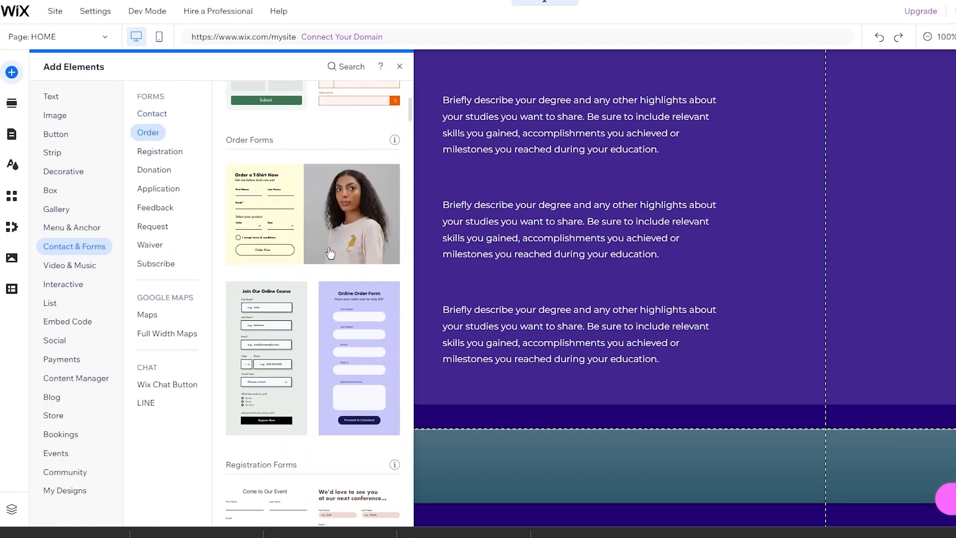
scroll(330, 253, "down", 8)
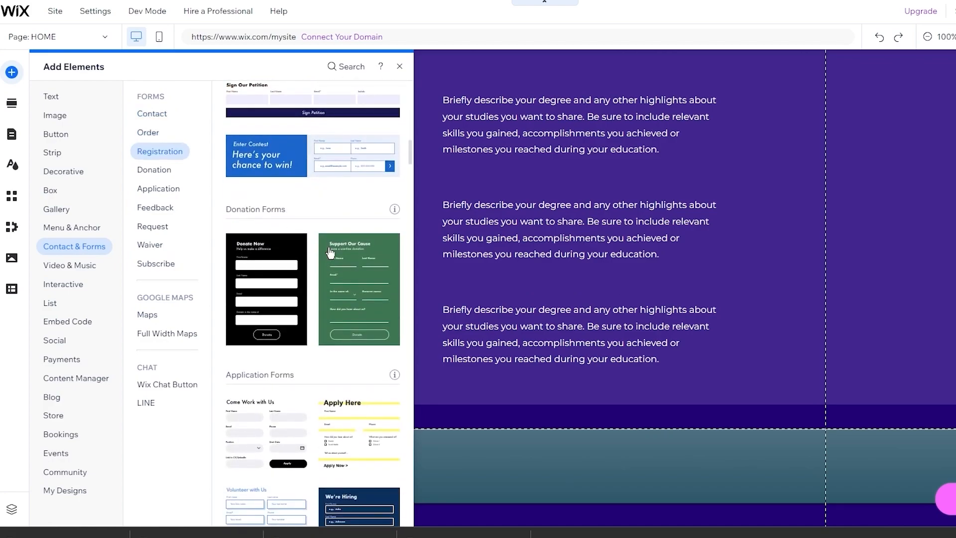
scroll(330, 253, "down", 8)
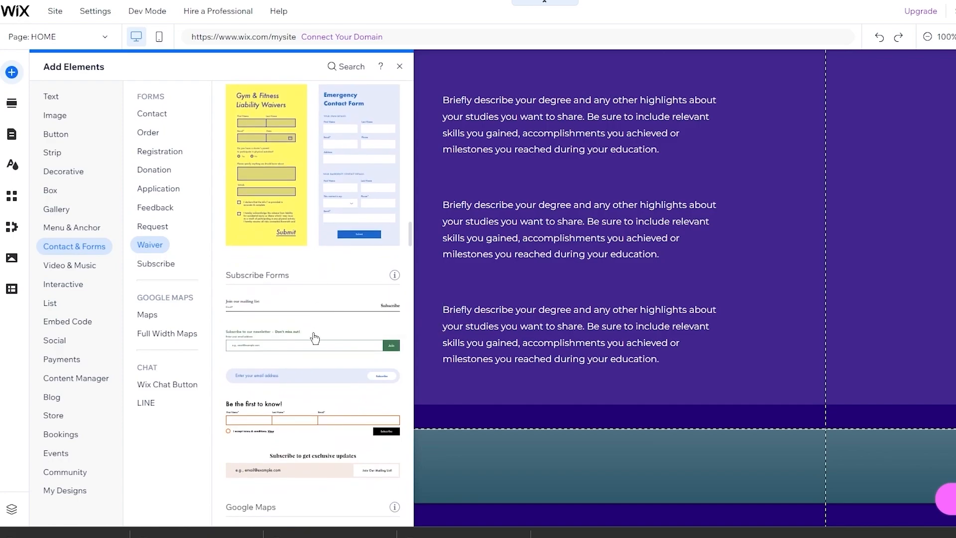
- Add the rounded email subscribe form and move it into the right side of the footer
left_click(309, 380)
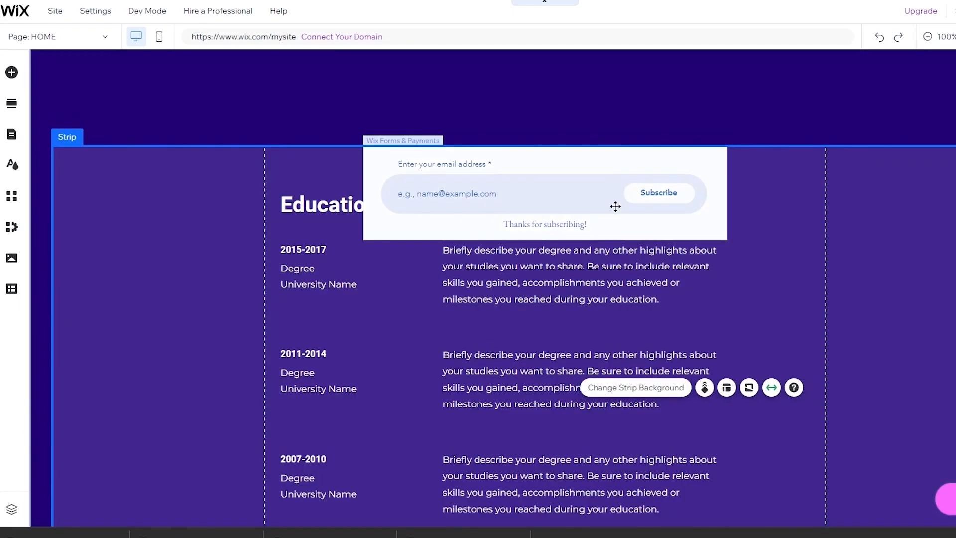
mouse_move(615, 206)
left_mouse_down()
mouse_move(632, 414)
mouse_move(617, 531)
mouse_move(552, 158)
left_mouse_up()
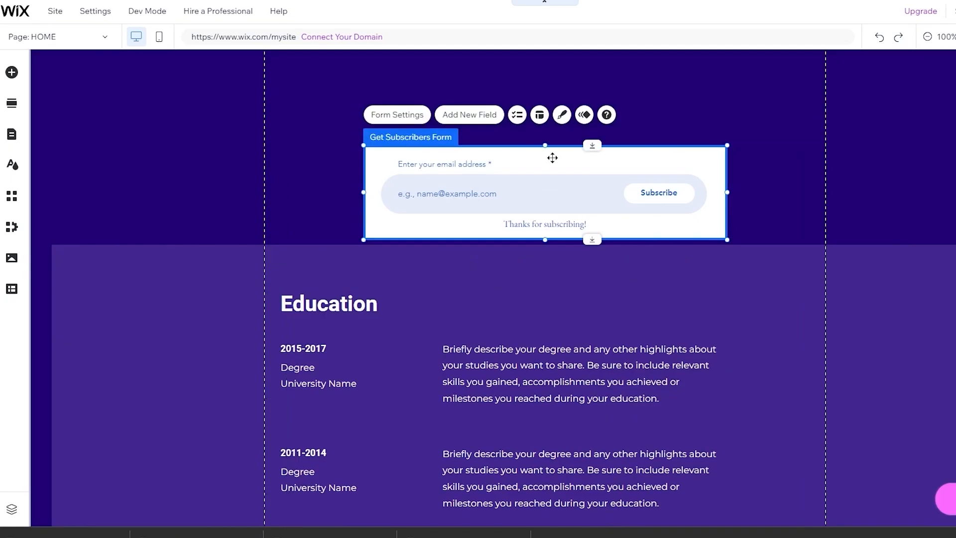
left_click_drag(596, 272, 599, 438)
mouse_move(667, 379)
left_mouse_down()
mouse_move(722, 435)
mouse_move(762, 451)
mouse_move(805, 461)
mouse_move(869, 432)
mouse_move(894, 438)
mouse_move(878, 462)
mouse_move(802, 447)
left_mouse_up()
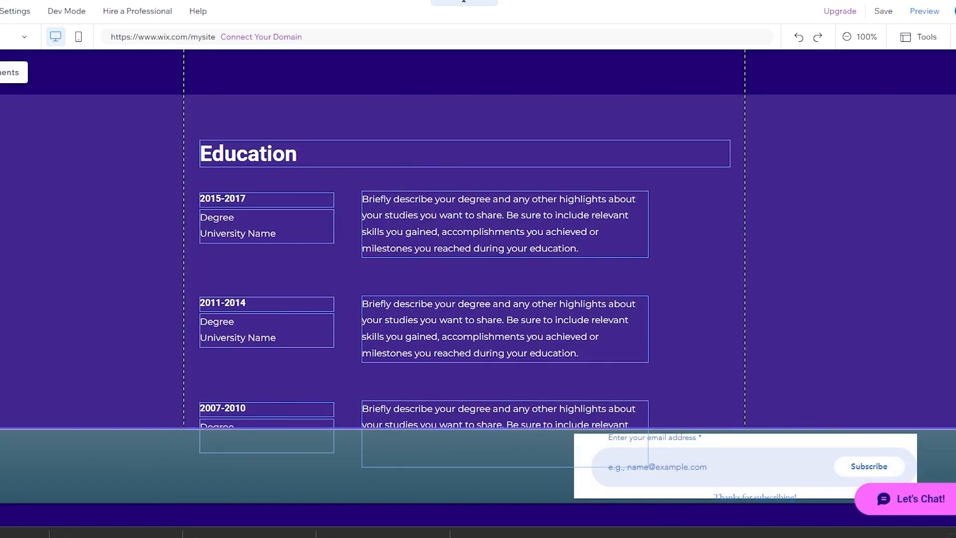
left_click(15, 72)
- Add the black Social Bar icon set and place it in the footer's left side
left_click(77, 246)
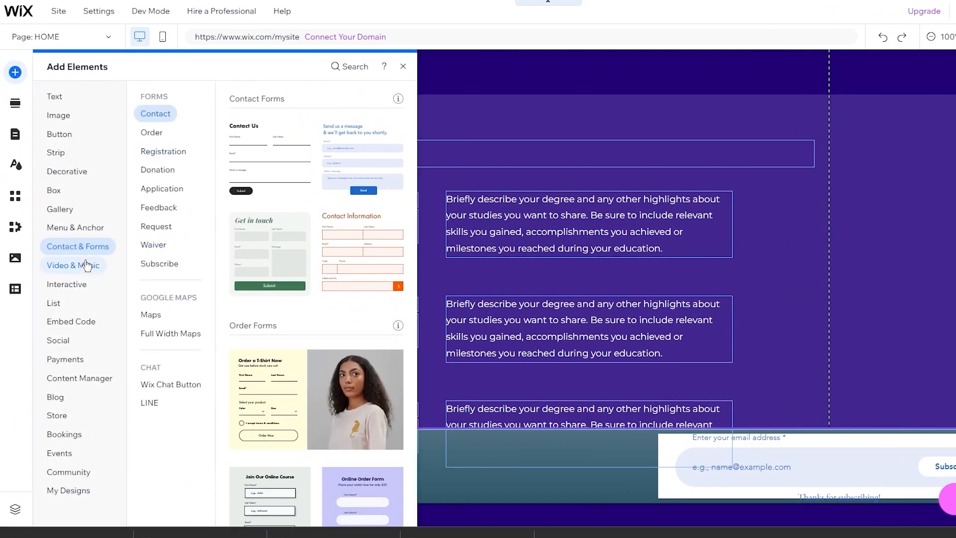
left_click(83, 267)
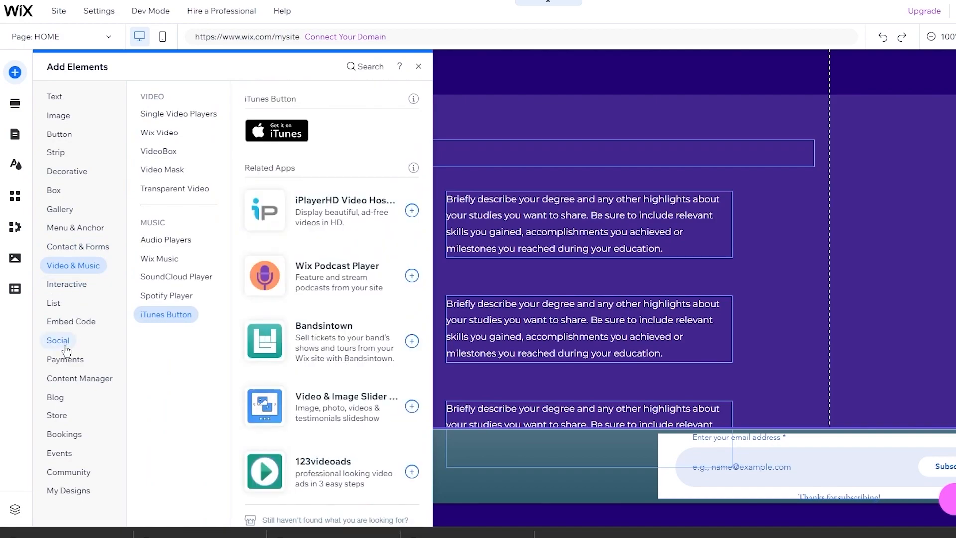
left_click(65, 347)
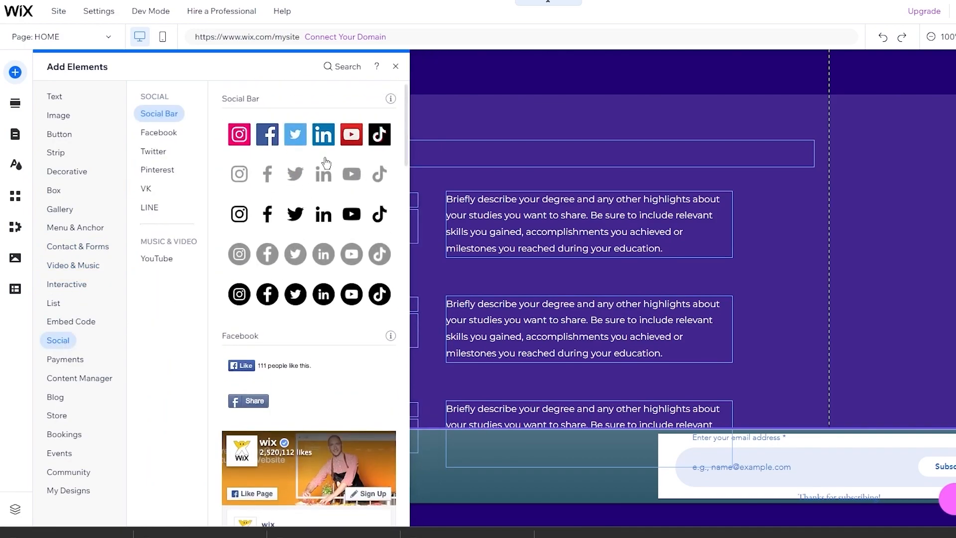
left_click(320, 213)
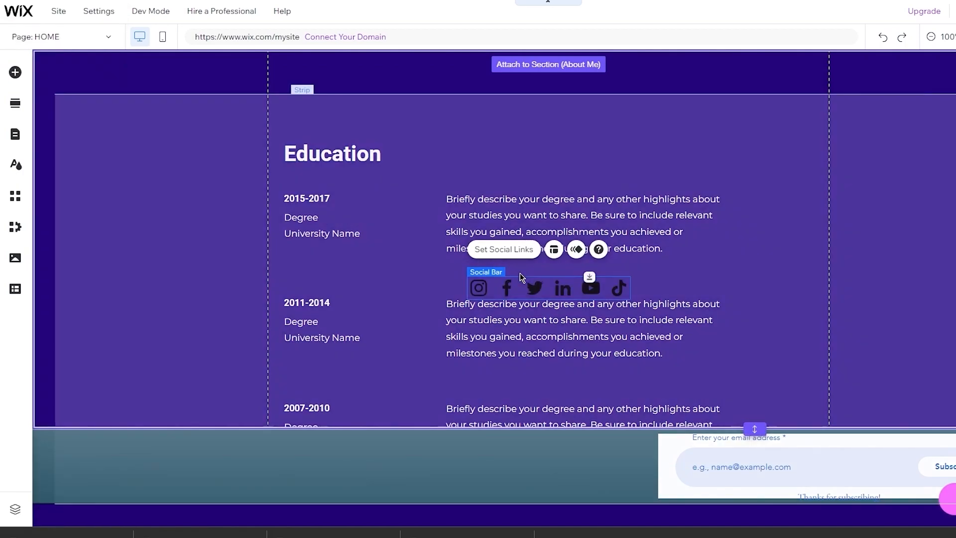
left_click_drag(520, 284, 118, 455)
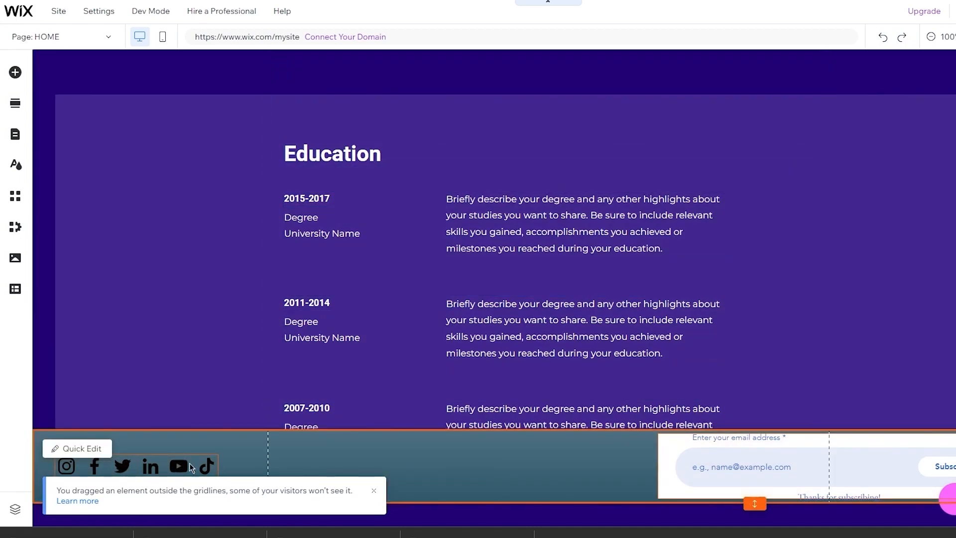
scroll(474, 278, "up", 8)
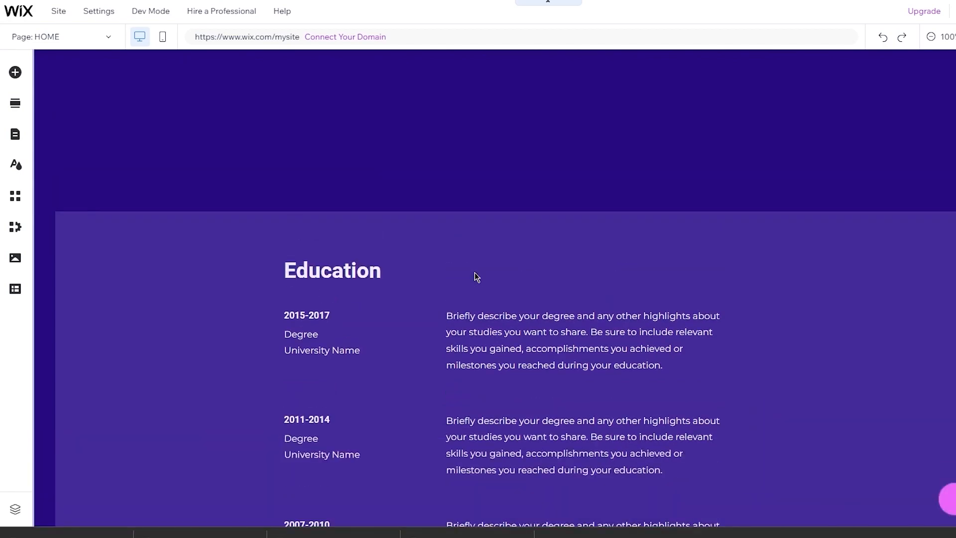
scroll(476, 277, "down", 6)
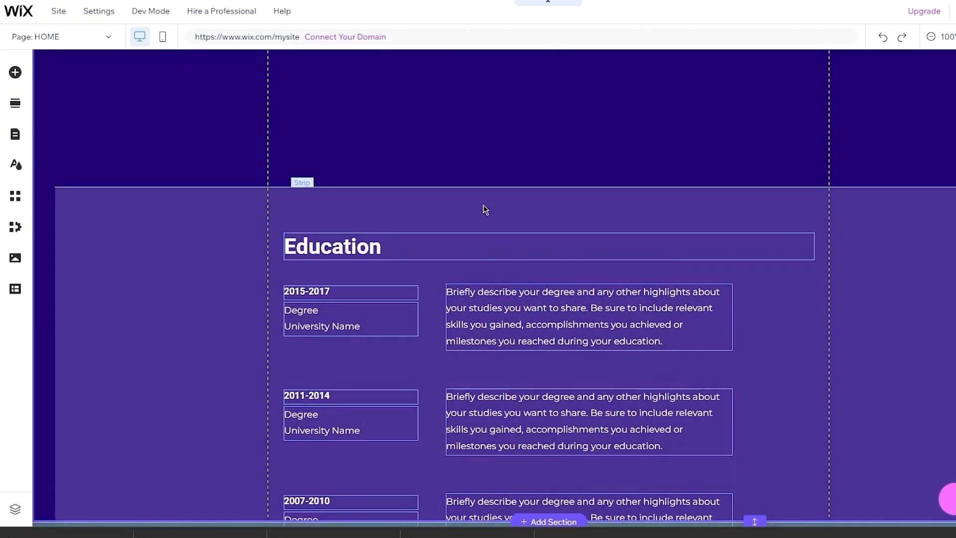
scroll(482, 209, "up", 3)
left_click(471, 374)
left_click_drag(471, 374, 478, 106)
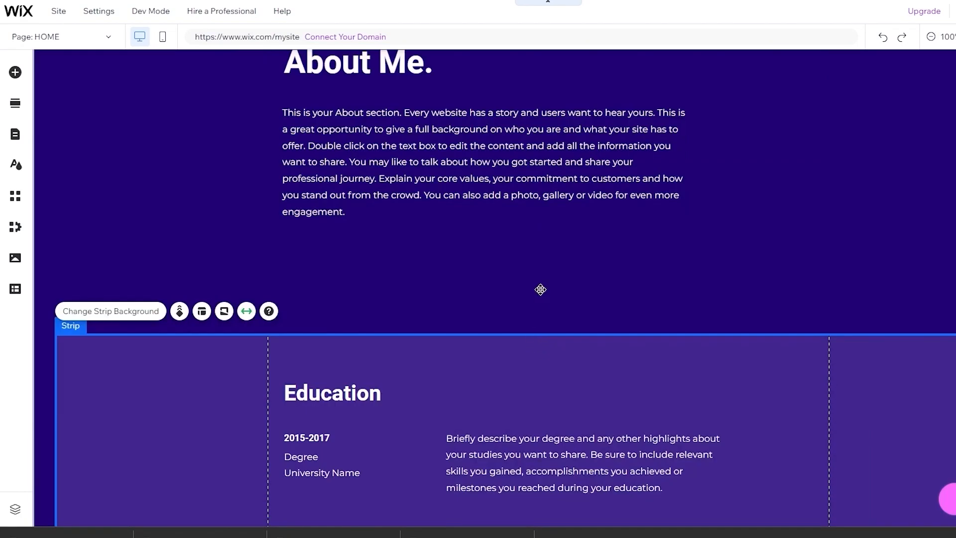
left_click_drag(540, 289, 576, 288)
scroll(577, 235, "down", 10)
scroll(577, 231, "up", 1)
left_click(560, 220)
left_click_drag(560, 228, 546, 460)
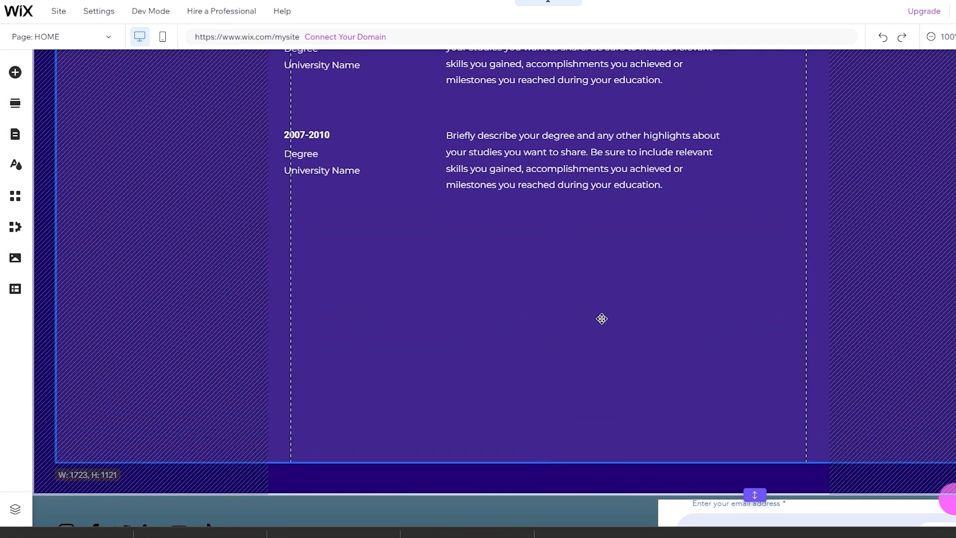
scroll(602, 315, "up", 15)
scroll(647, 297, "down", 15)
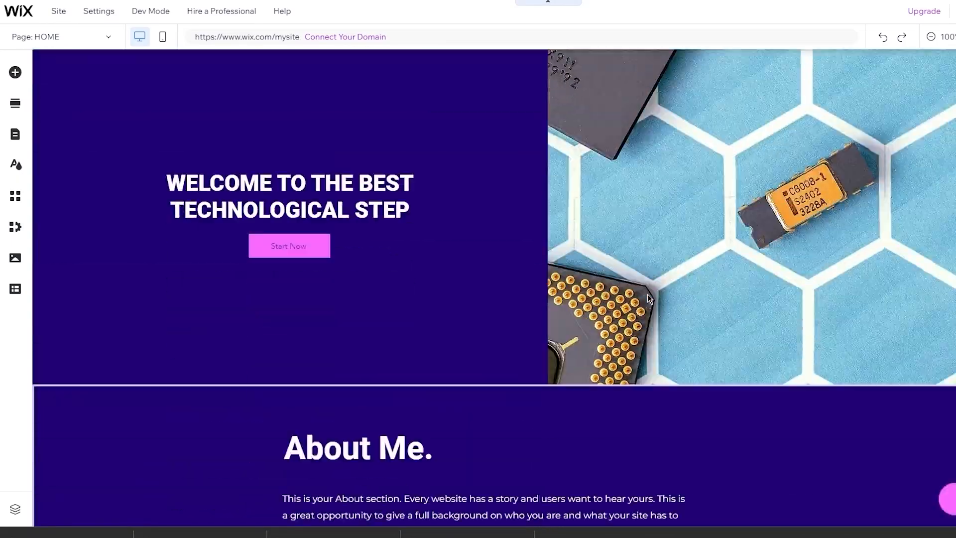
scroll(647, 298, "up", 15)
scroll(647, 293, "down", 15)
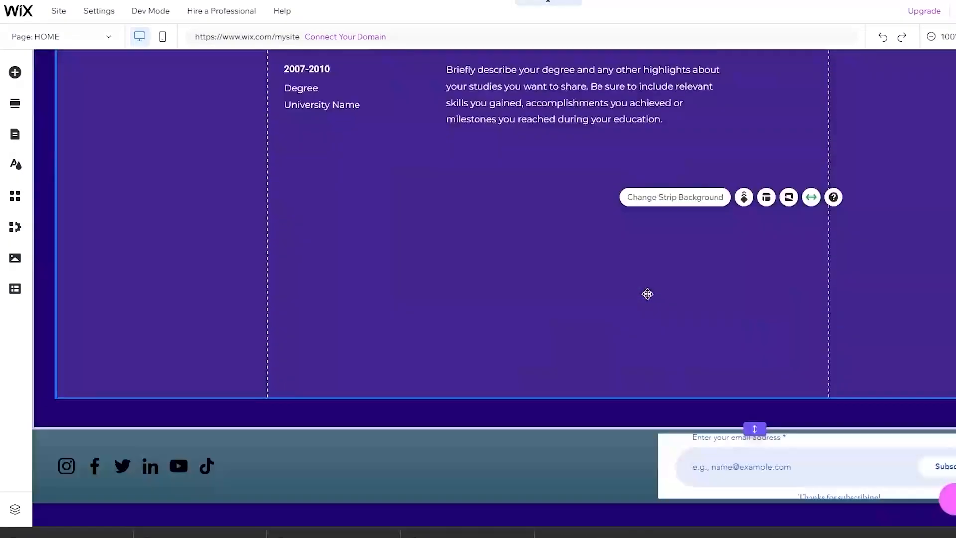
scroll(648, 294, "up", 15)
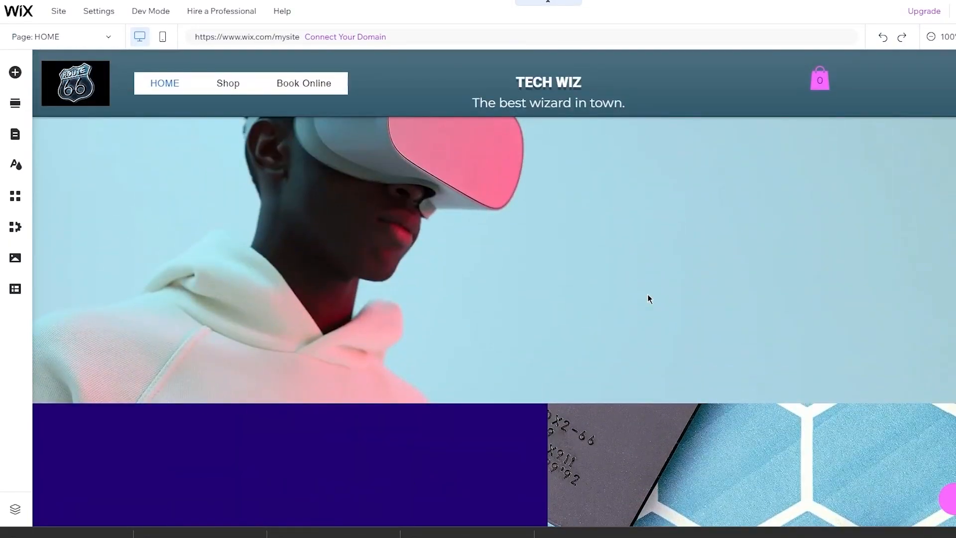
left_click(102, 37)
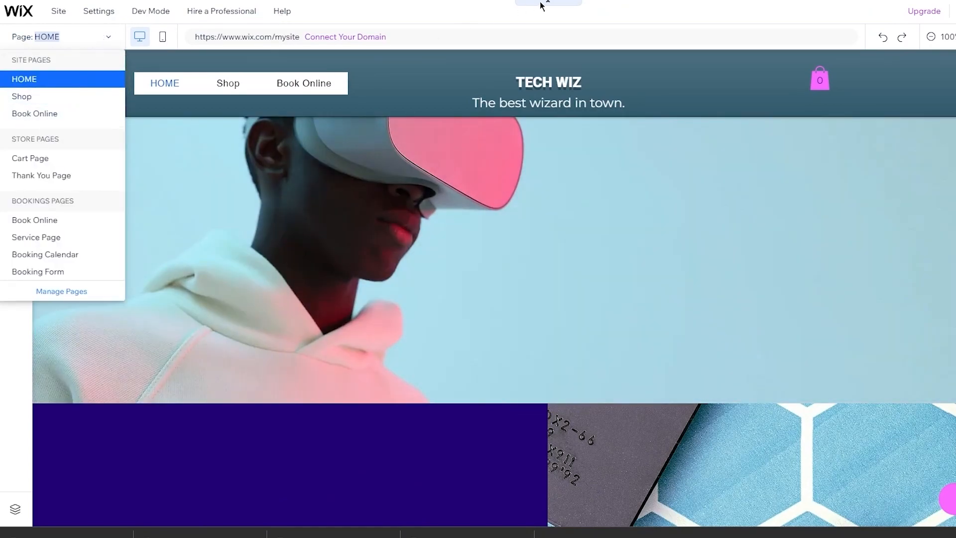
left_click(560, 17)
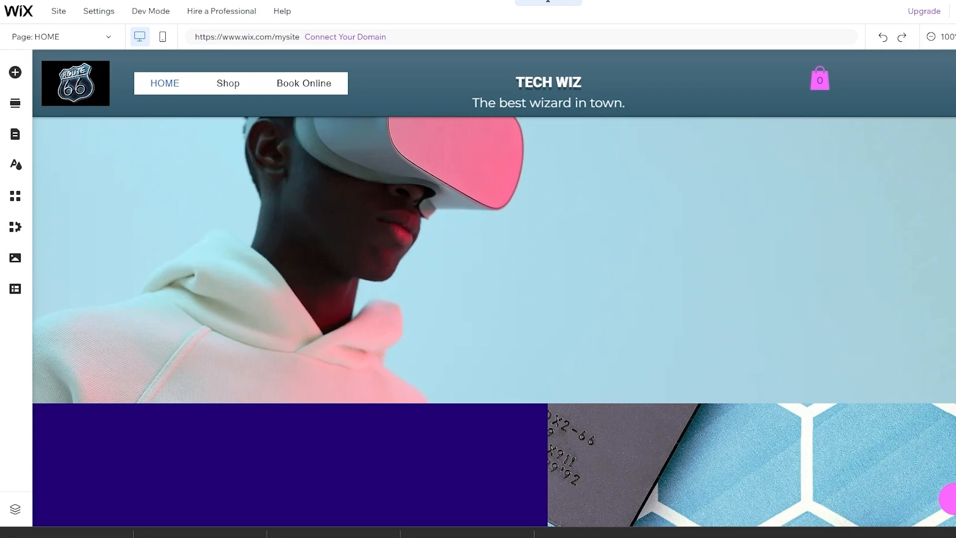
scroll(507, 166, "down", 10)
scroll(507, 166, "up", 5)
scroll(507, 166, "down", 5)
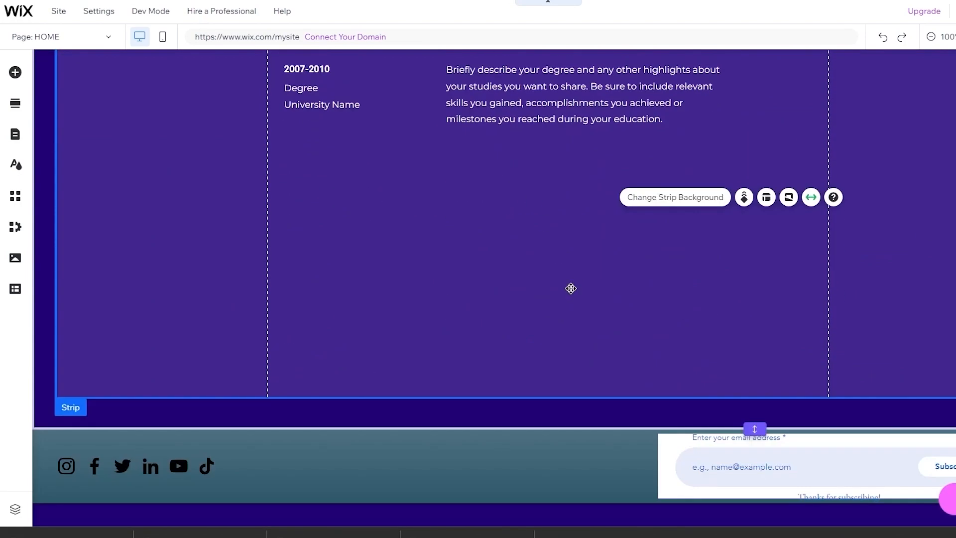
scroll(571, 289, "up", 15)
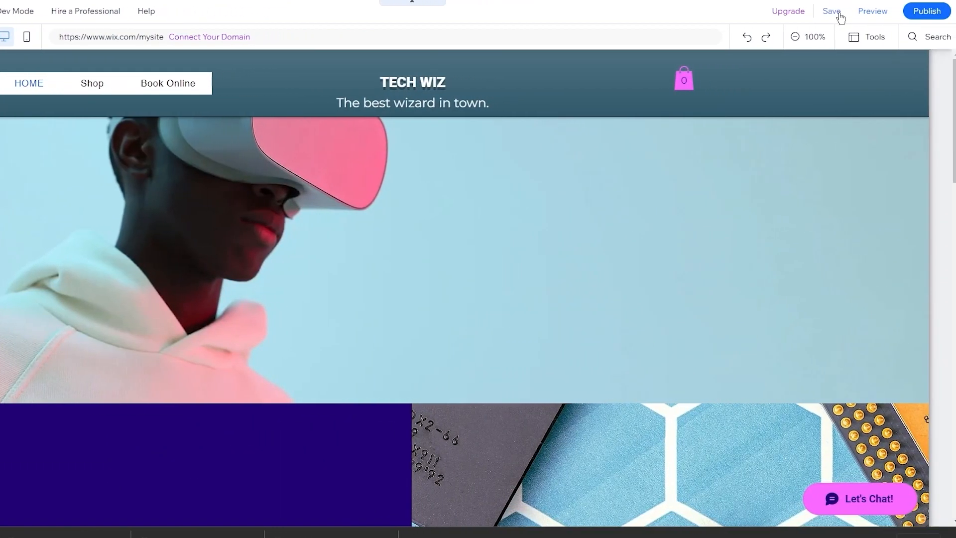
- Publish the Tech Wiz site and view the live site in a new tab
left_click(933, 16)
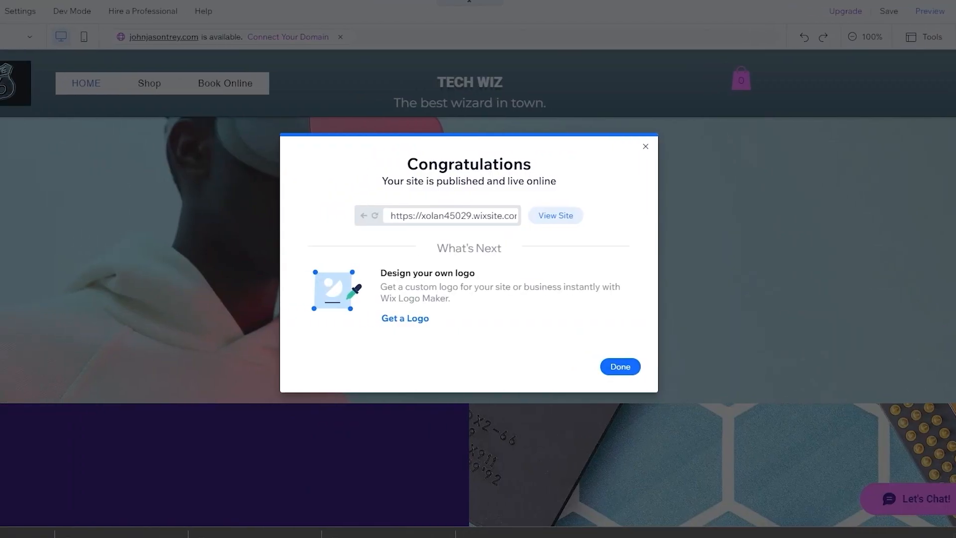
left_click(559, 214)
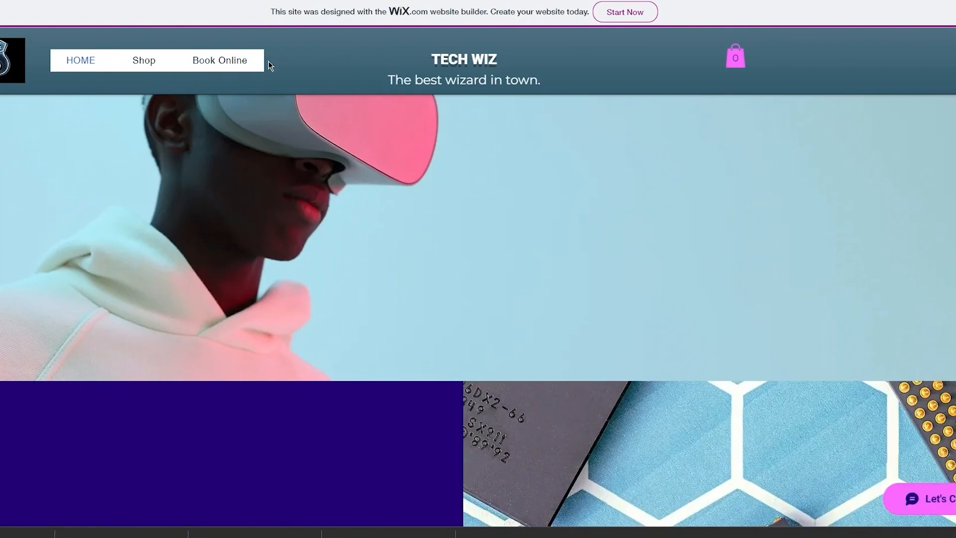
- Open the live site's Shop page and scroll through it
left_click(144, 55)
scroll(298, 248, "down", 3)
scroll(298, 249, "up", 3)
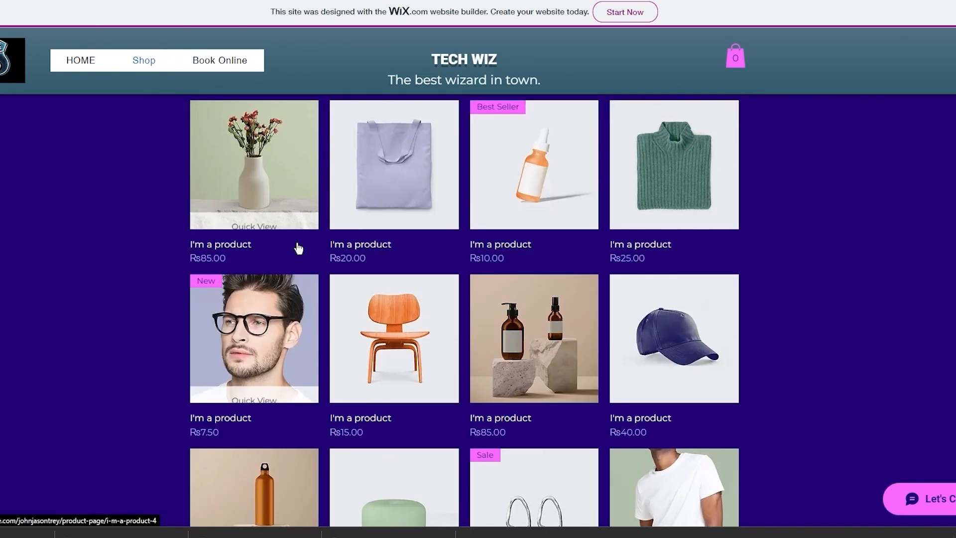
scroll(298, 248, "down", 4)
scroll(854, 427, "up", 4)
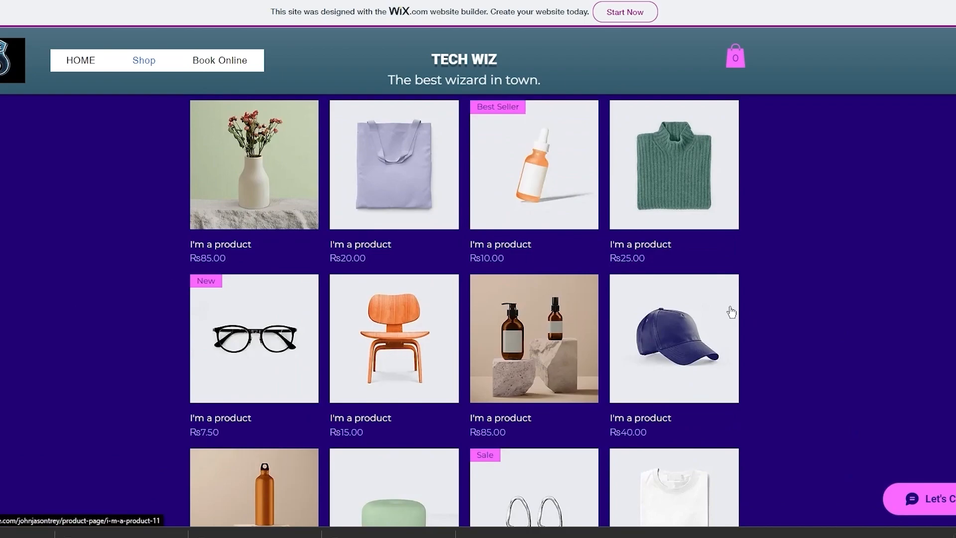
scroll(362, 188, "down", 3)
scroll(361, 187, "up", 3)
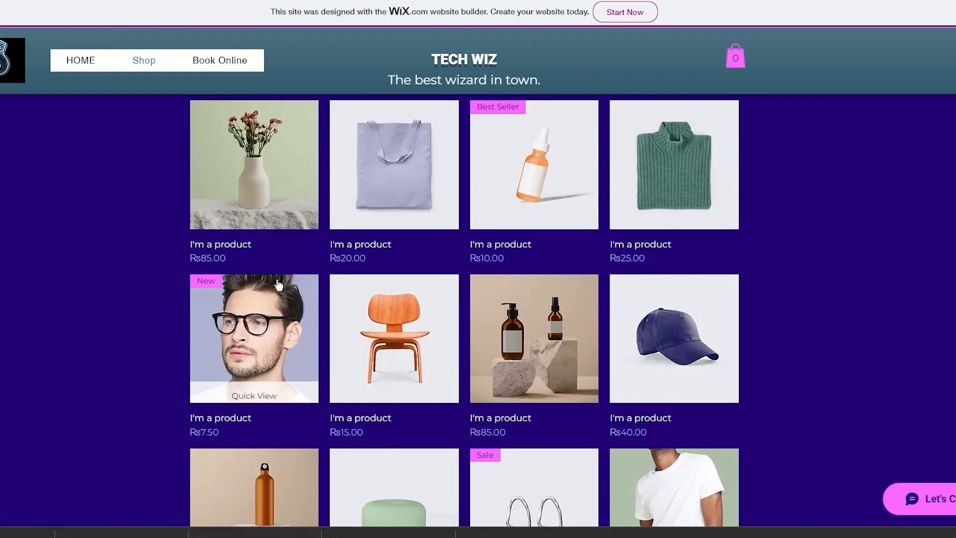
scroll(278, 285, "down", 3)
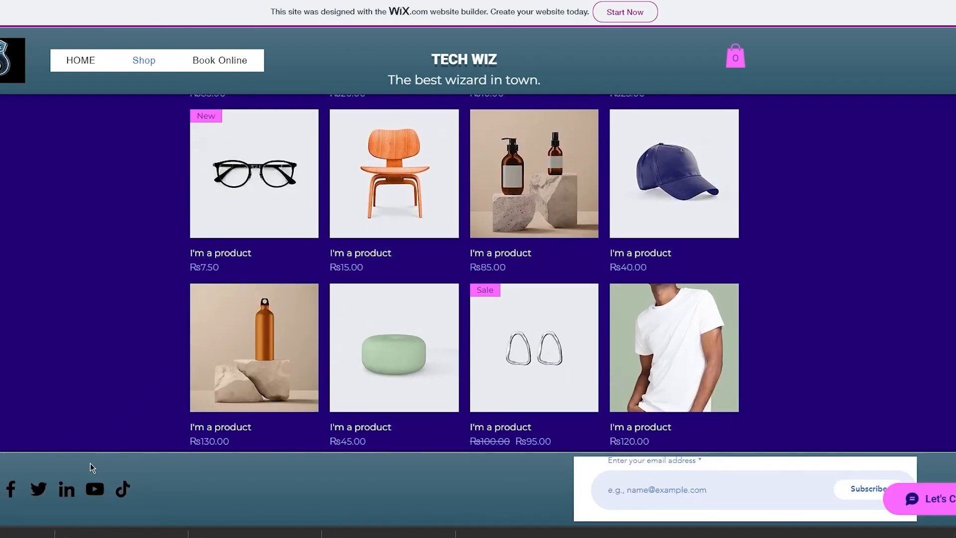
scroll(126, 256, "up", 3)
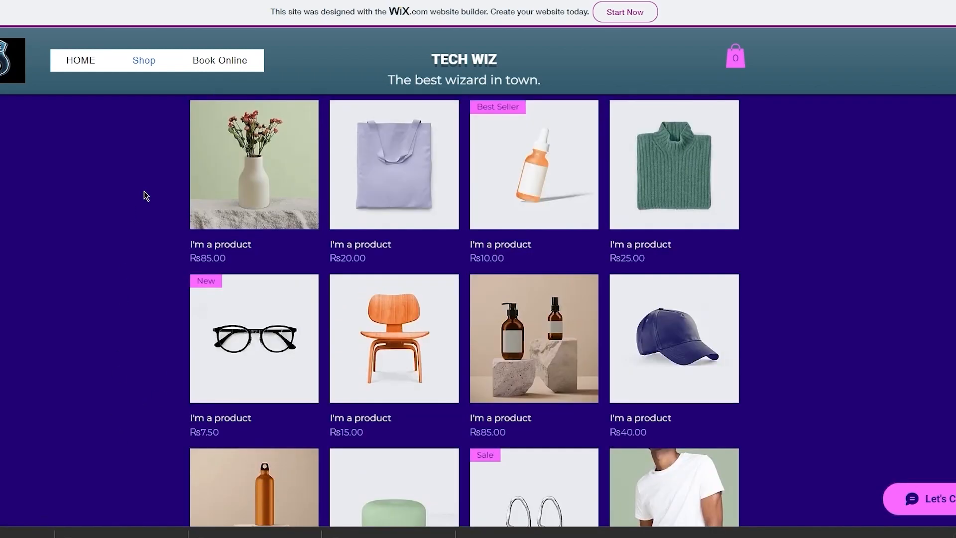
- On the Book Online page, try booking the IT HELP service and dismiss the unavailable message
left_click(204, 62)
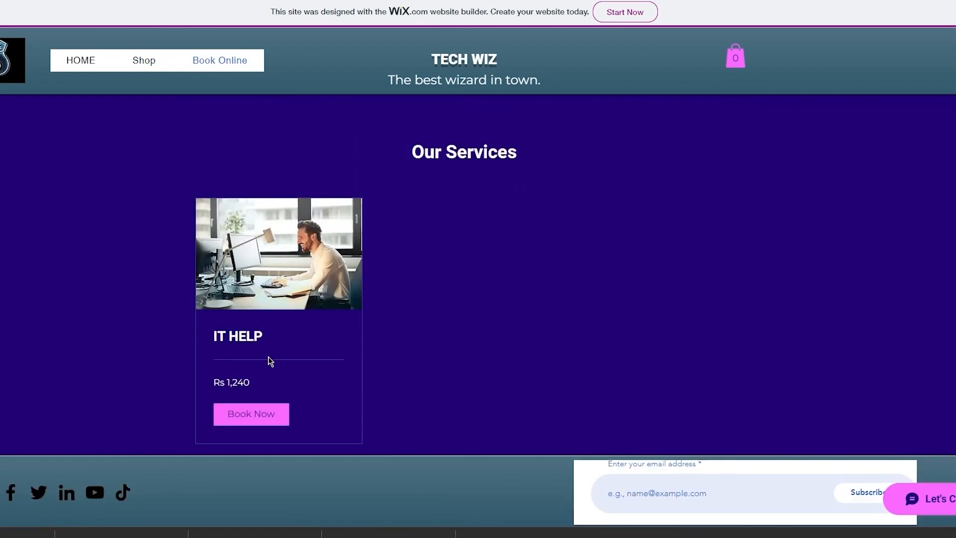
left_click(231, 419)
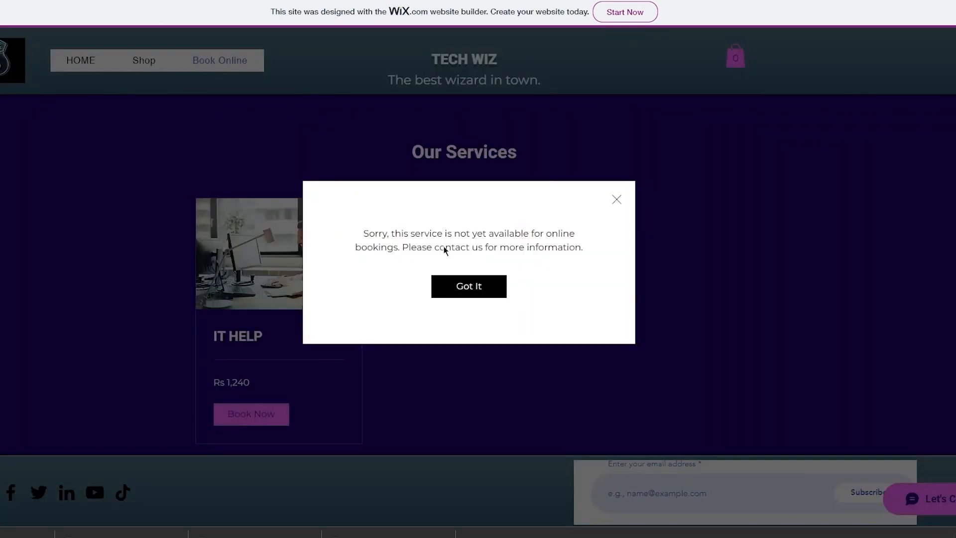
left_click(451, 291)
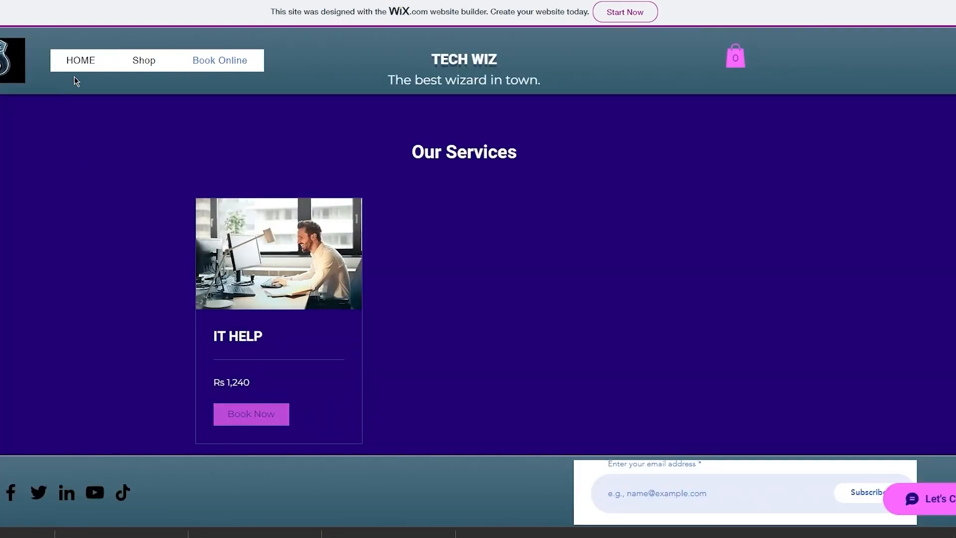
- Return to the HOME page, scroll down to the footer, and try the subscribe email field
left_click(80, 60)
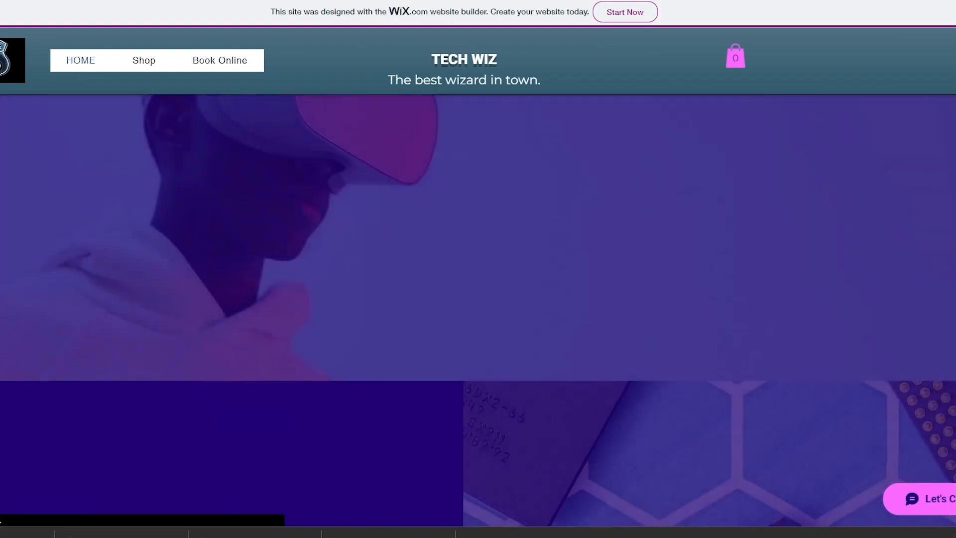
scroll(180, 277, "down", 5)
scroll(180, 277, "up", 8)
scroll(180, 277, "down", 6)
scroll(208, 223, "up", 3)
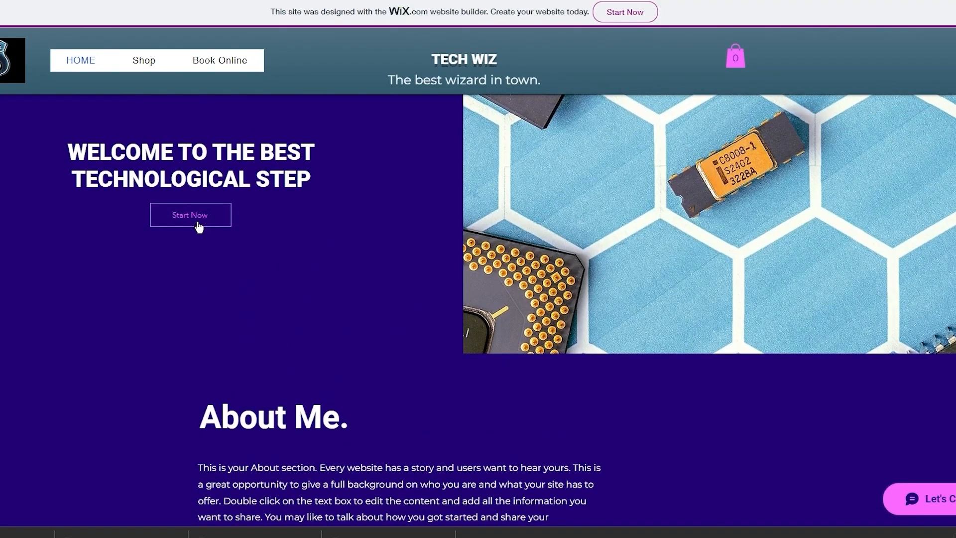
scroll(347, 185, "down", 15)
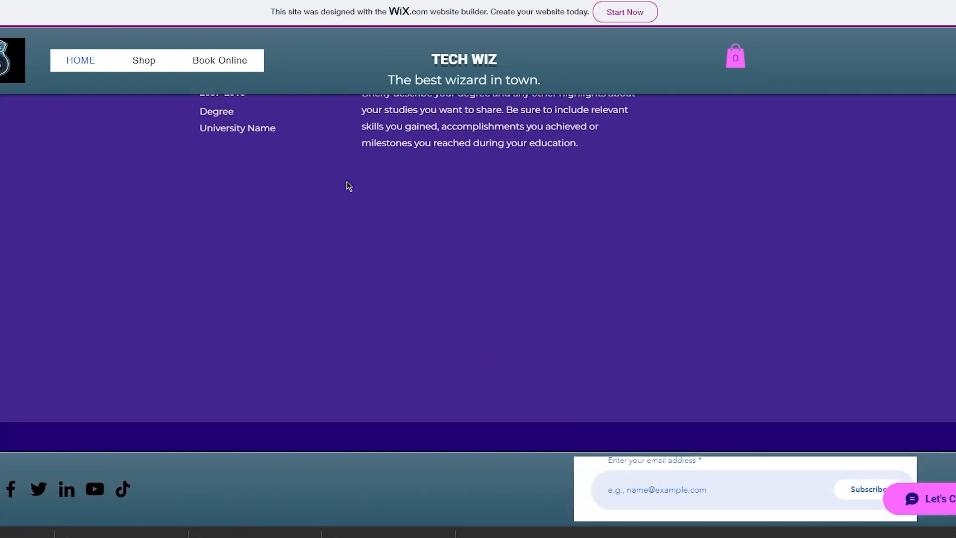
scroll(347, 185, "up", 12)
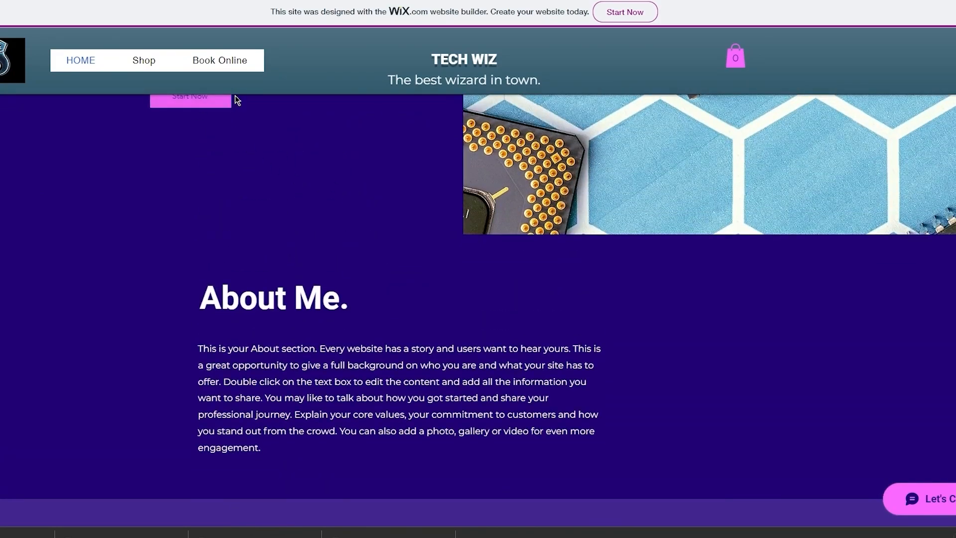
scroll(432, 321, "down", 10)
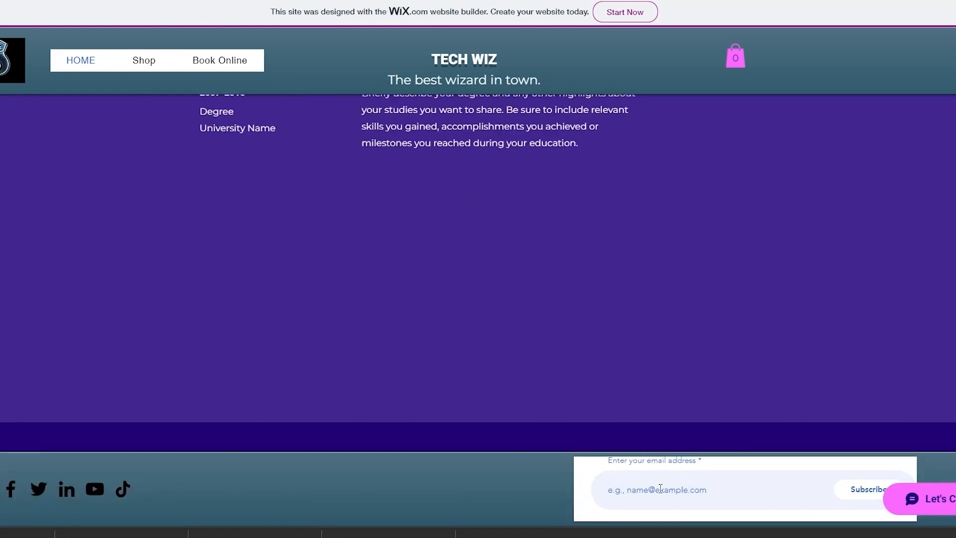
left_click(660, 489)
left_click(603, 419)
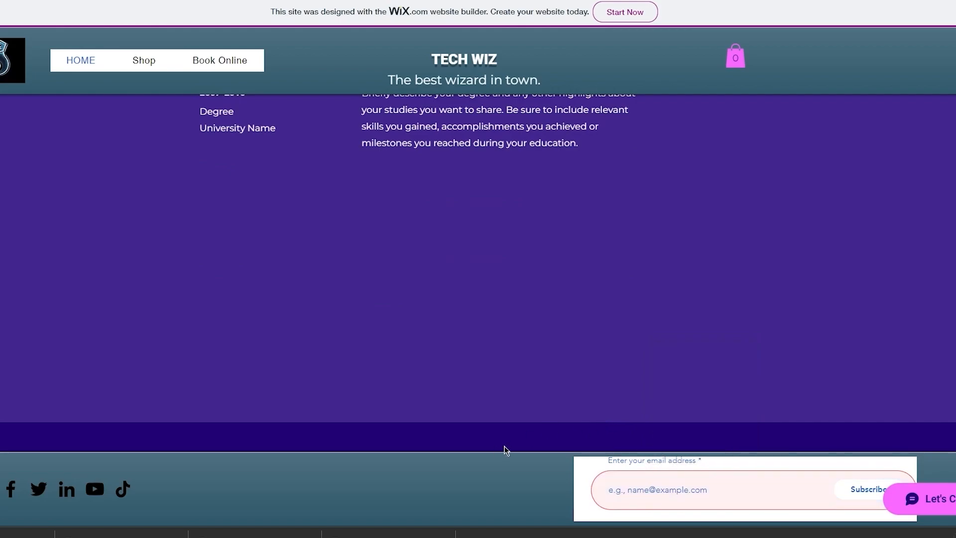
- Test a footer social icon, close its tab, and return to the editor tab
left_click(67, 490)
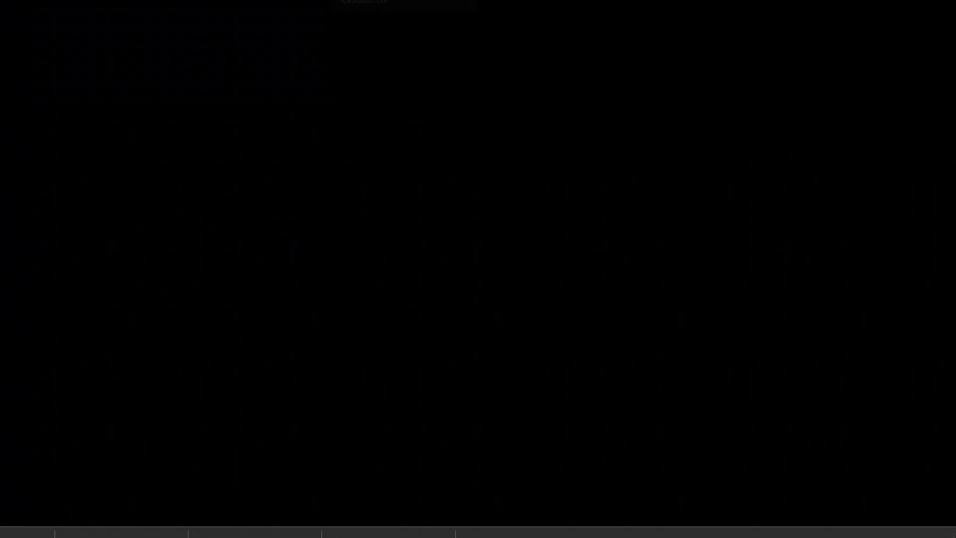
key("ctrl+w")
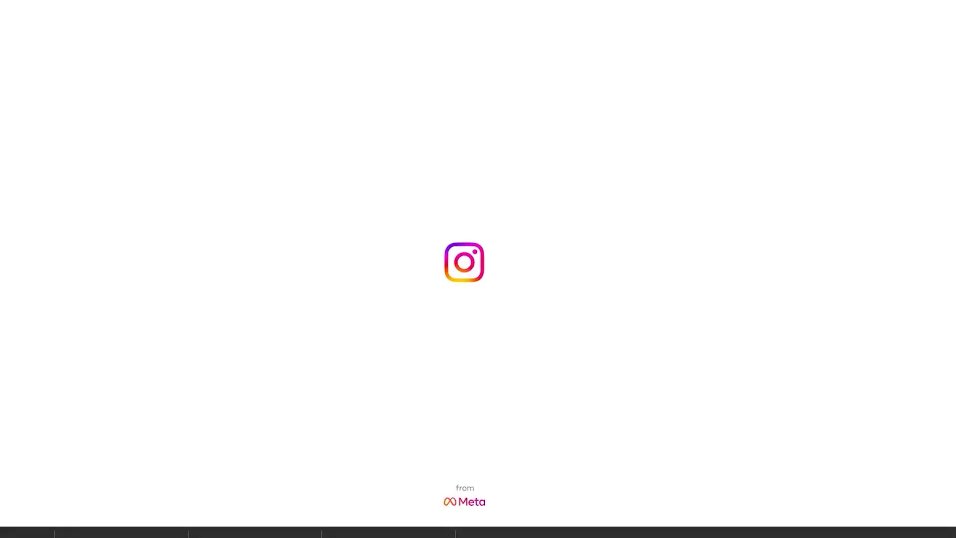
left_click(455, 1)
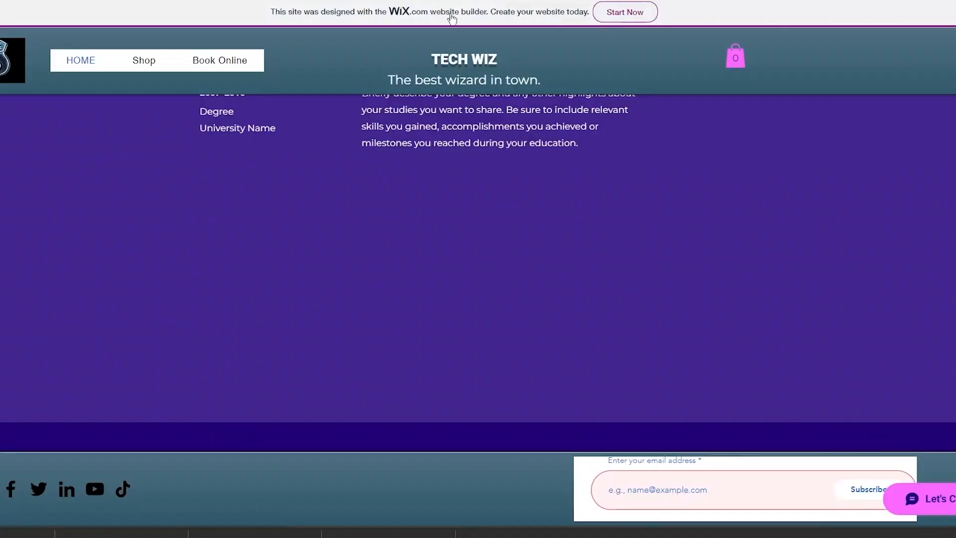
scroll(227, 370, "up", 10)
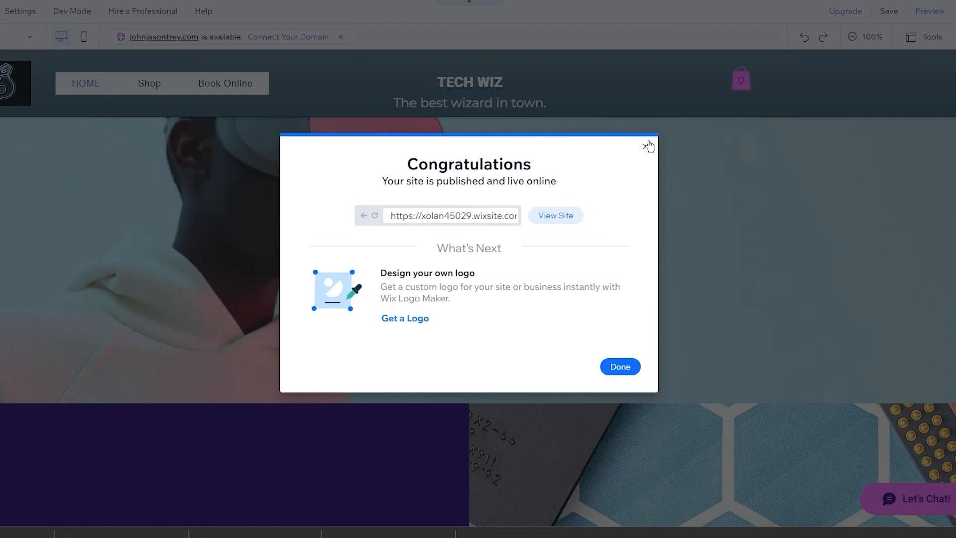
- Close the Congratulations publish dialog, bringing up the Blank Website Templates gallery
left_click(647, 145)
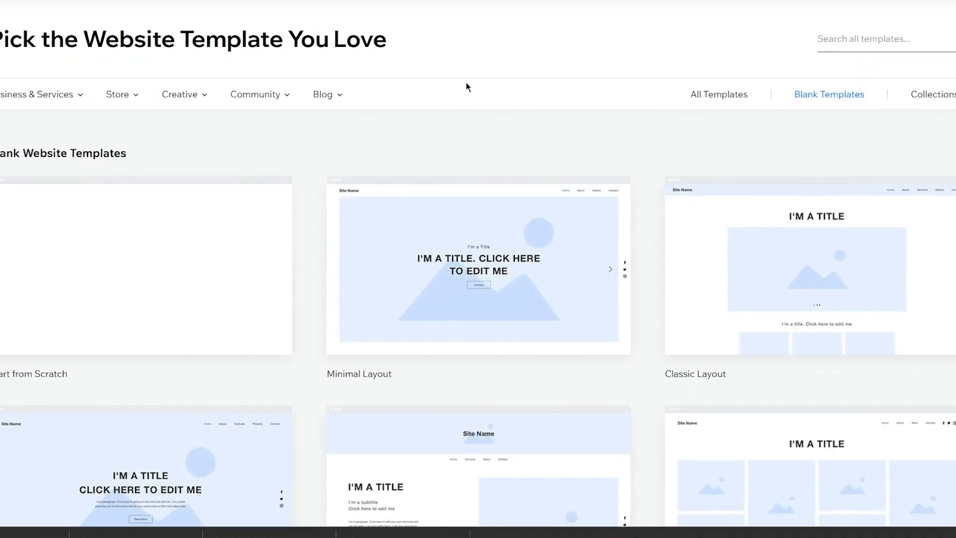
scroll(88, 26, "up", 1)
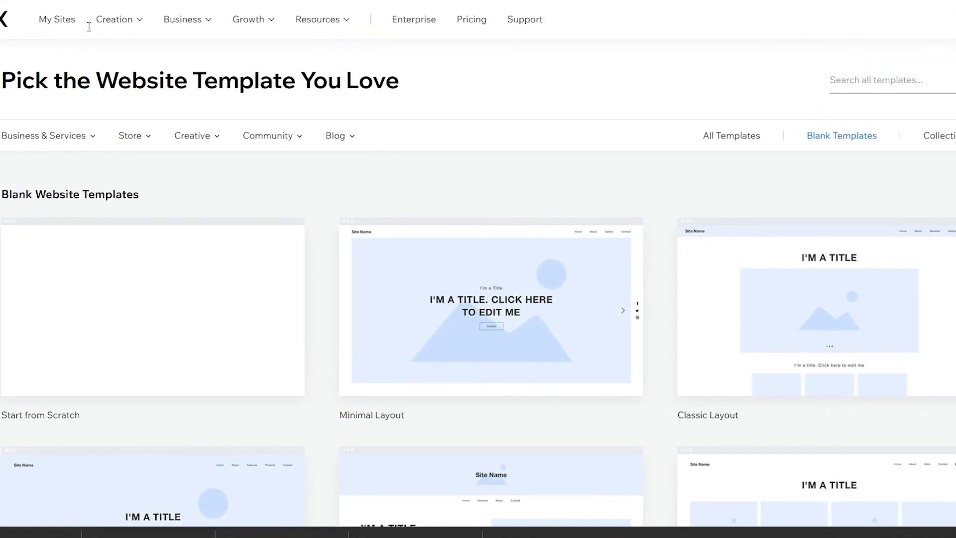